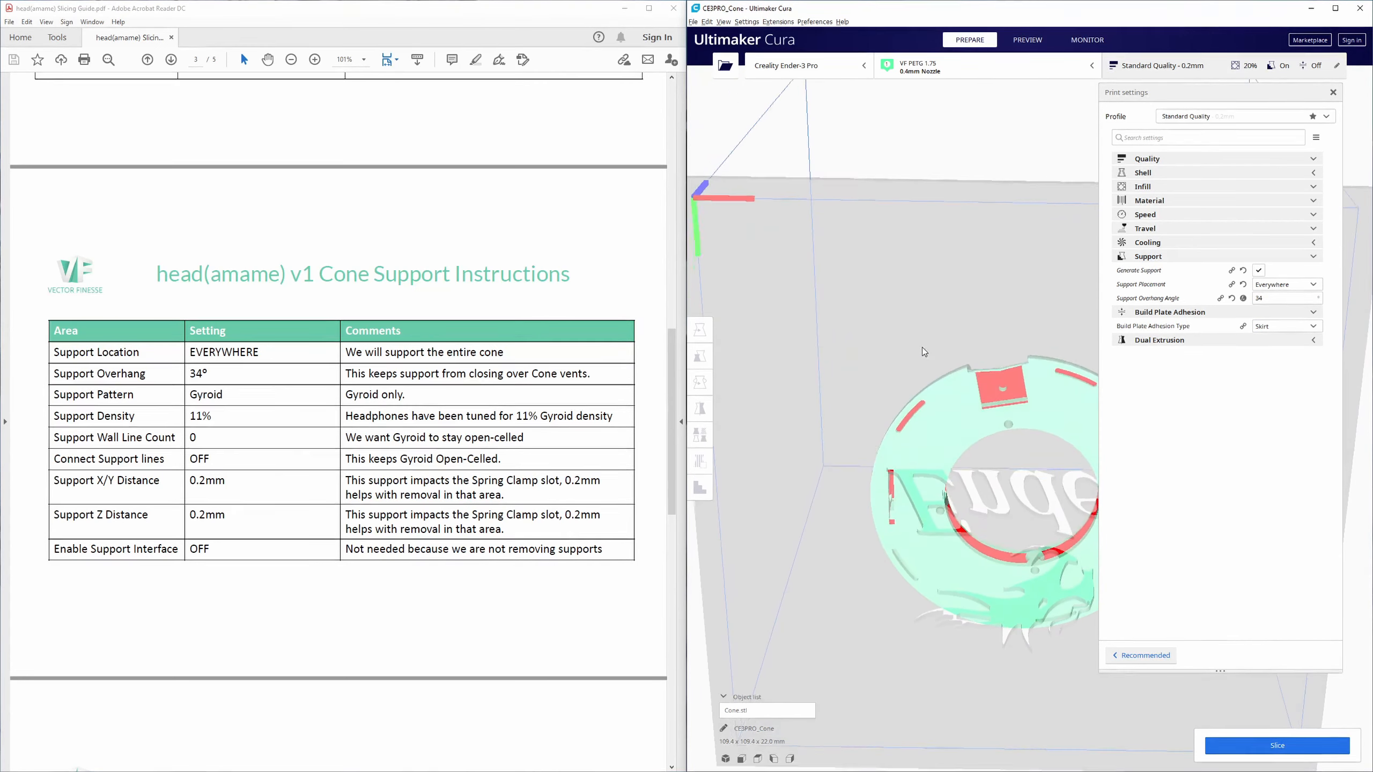
Filter the print settings for "support" and set the support pattern to Gyroid.
{"action": "scroll", "coordinate": [899, 419], "scroll_direction": "up", "scroll_amount": 5}
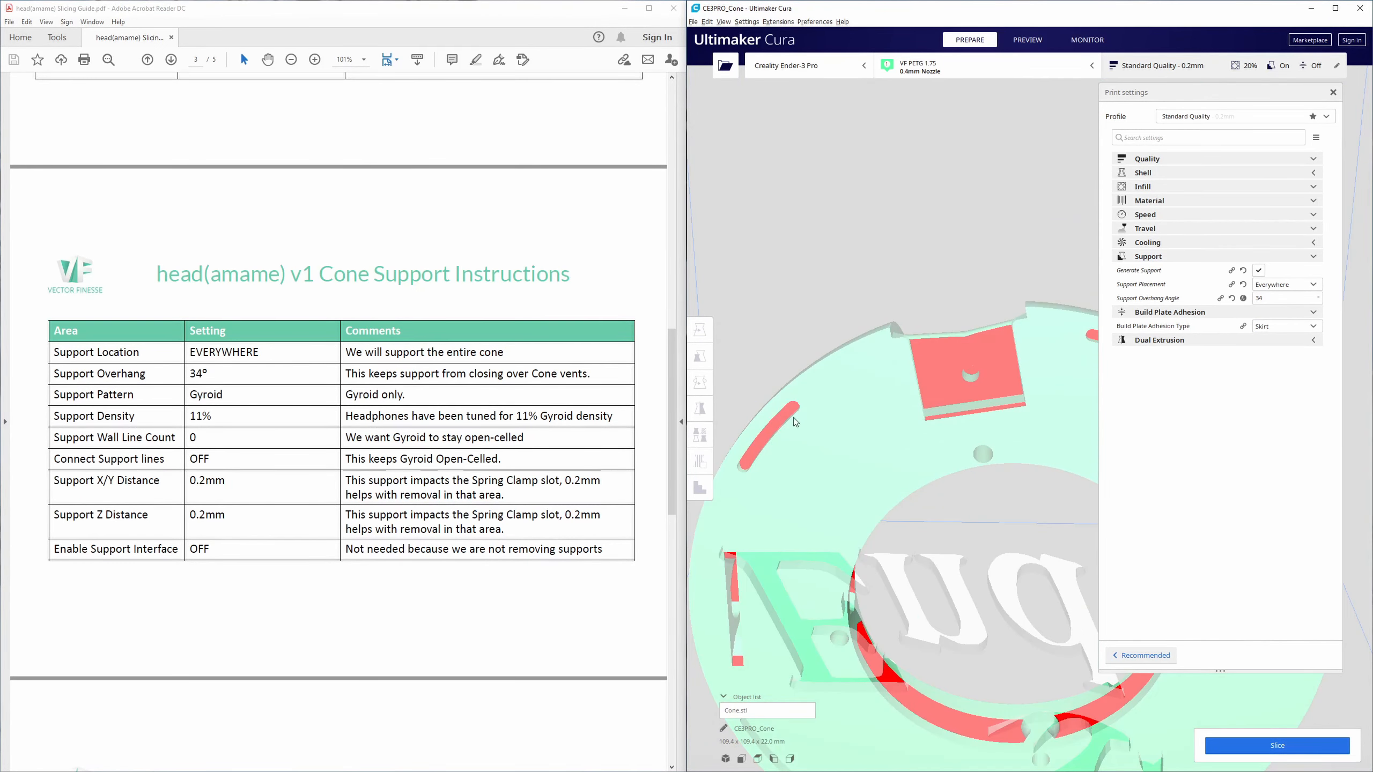
{"action": "scroll", "coordinate": [843, 576], "scroll_direction": "down", "scroll_amount": 5}
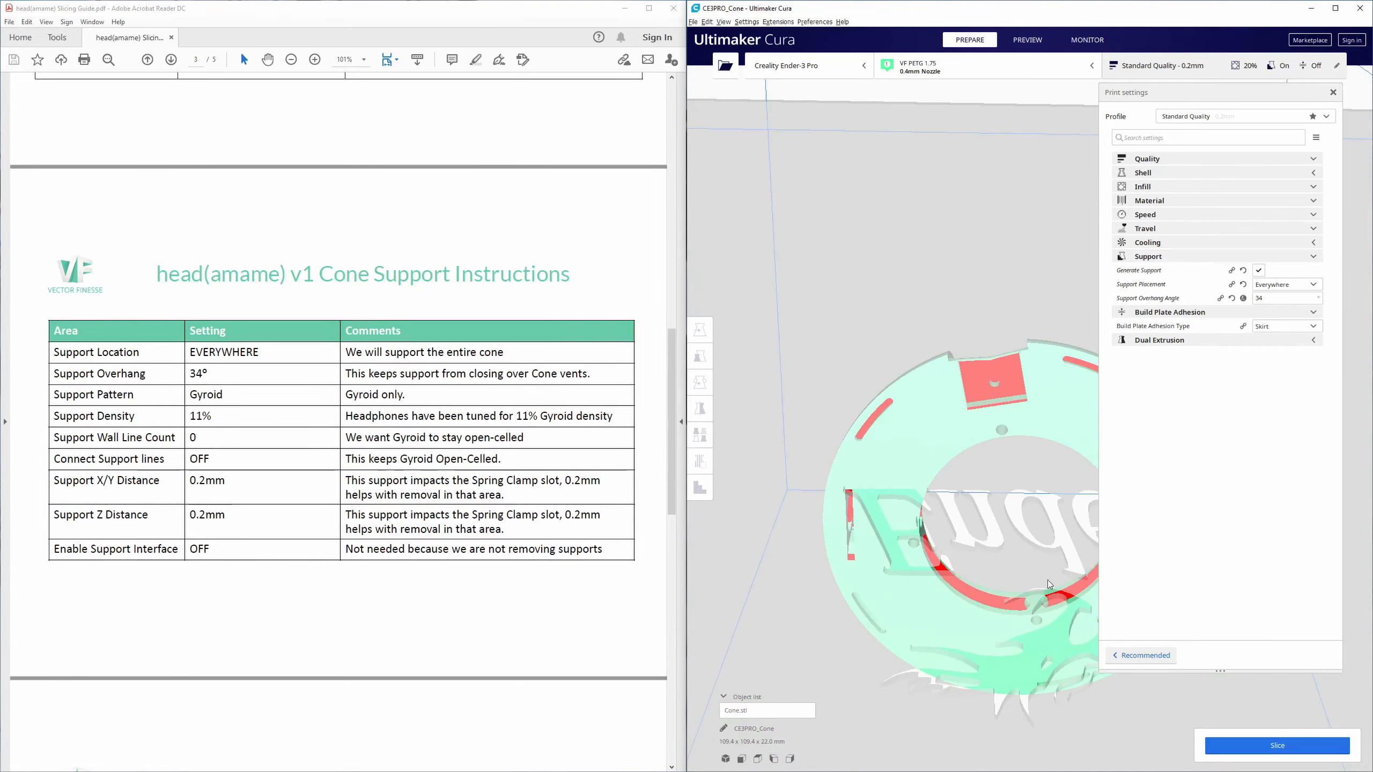
{"action": "right_click_drag", "start_coordinate": [843, 576], "coordinate": [783, 611]}
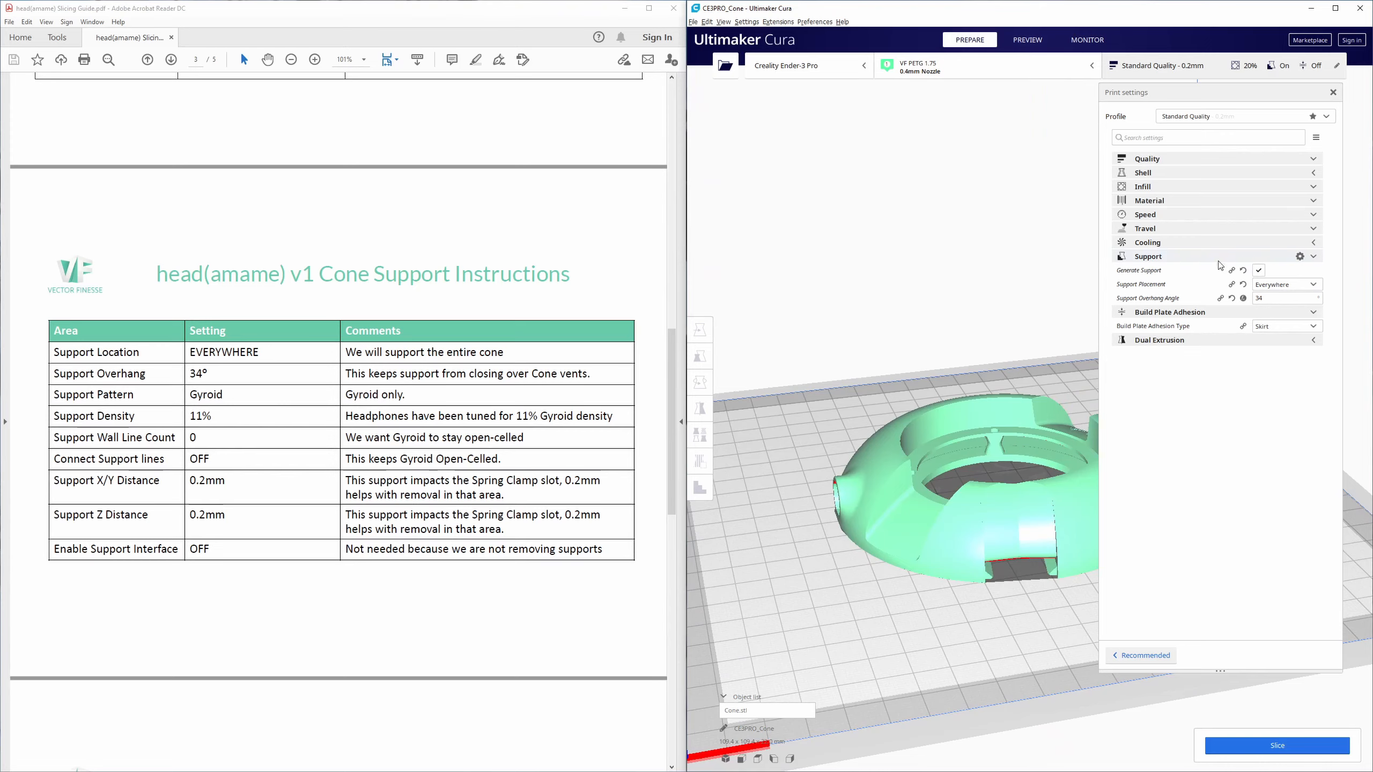
{"action": "middle_click_drag", "start_coordinate": [1003, 480], "coordinate": [923, 478]}
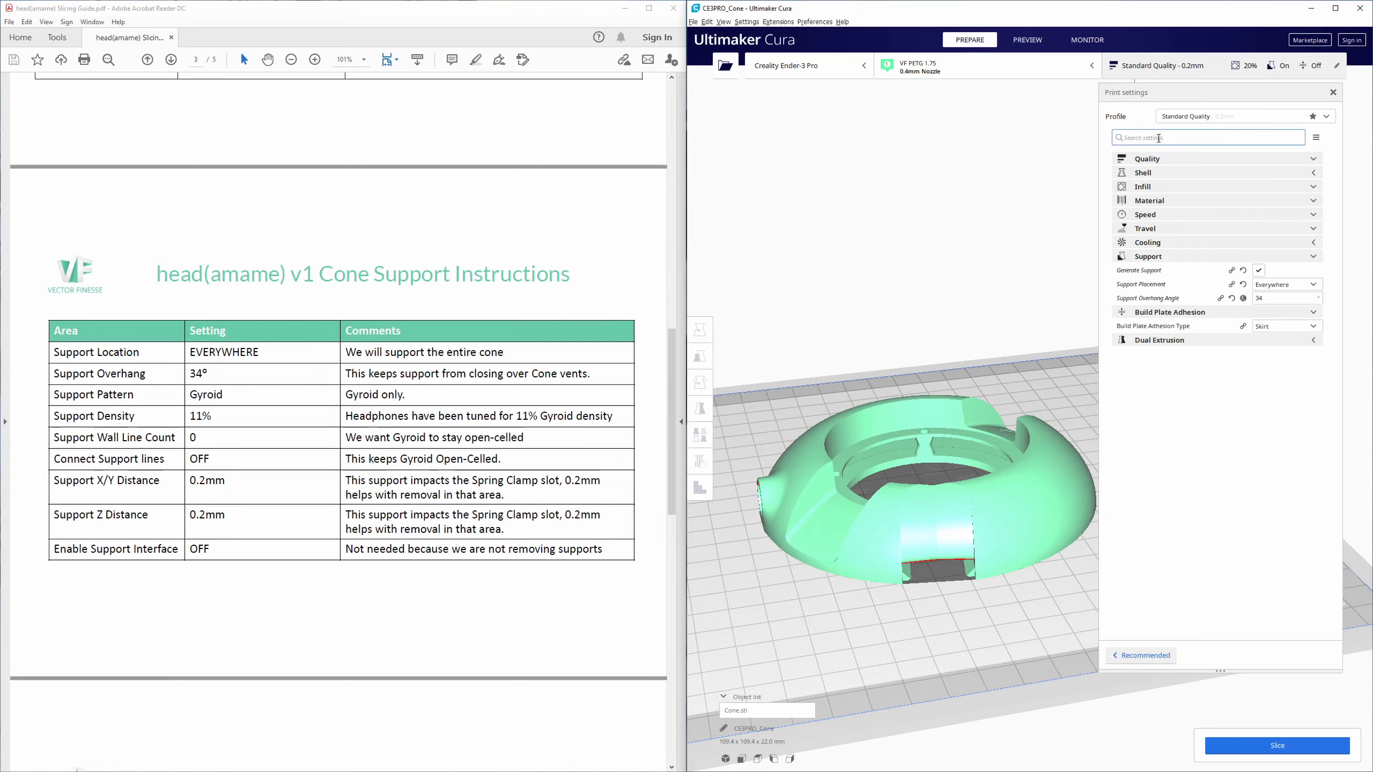
{"action": "type", "text": "support"}
{"action": "scroll", "coordinate": [1244, 243], "scroll_direction": "down", "scroll_amount": 7}
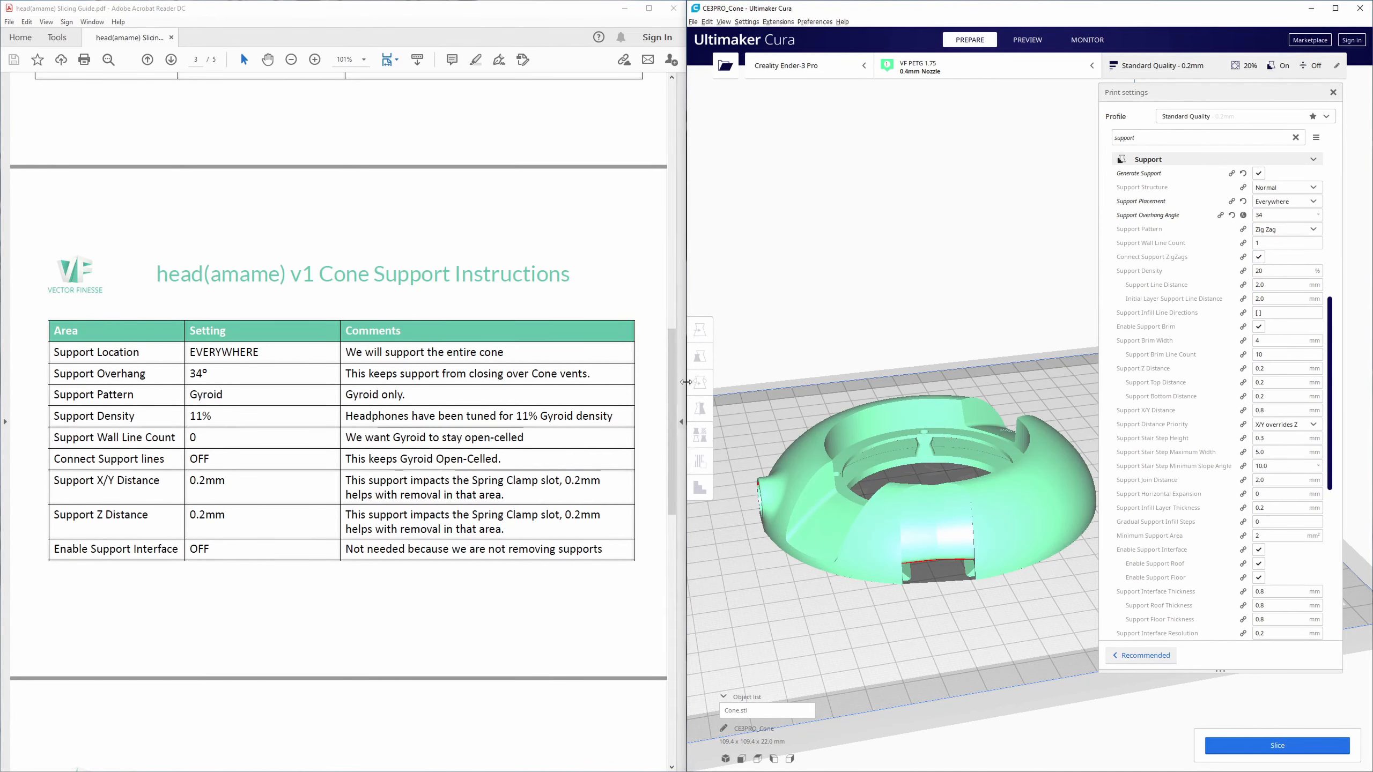
{"action": "left_click", "coordinate": [1287, 230]}
{"action": "left_click", "coordinate": [1269, 319]}
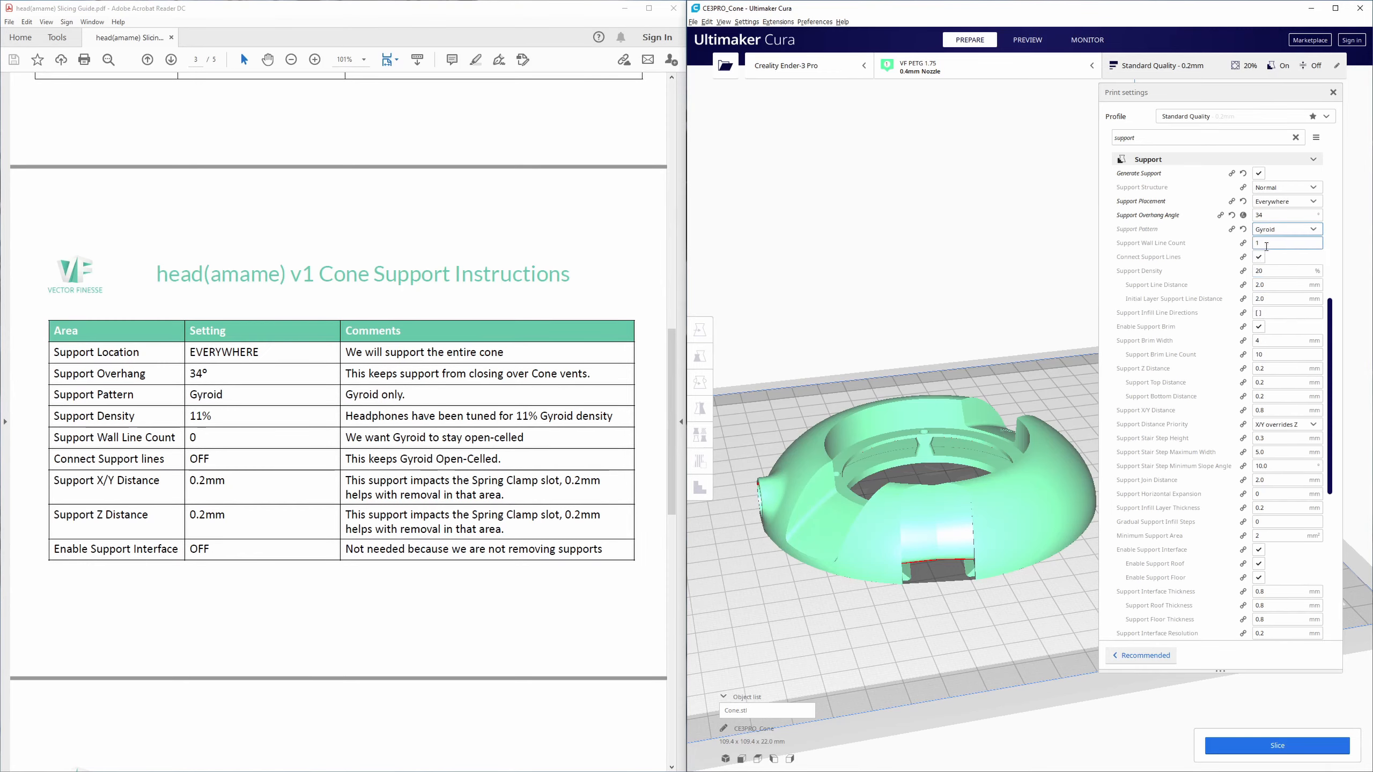
Turn off Connect Support Lines and set the support wall line count to 0.
{"action": "left_click", "coordinate": [1264, 244]}
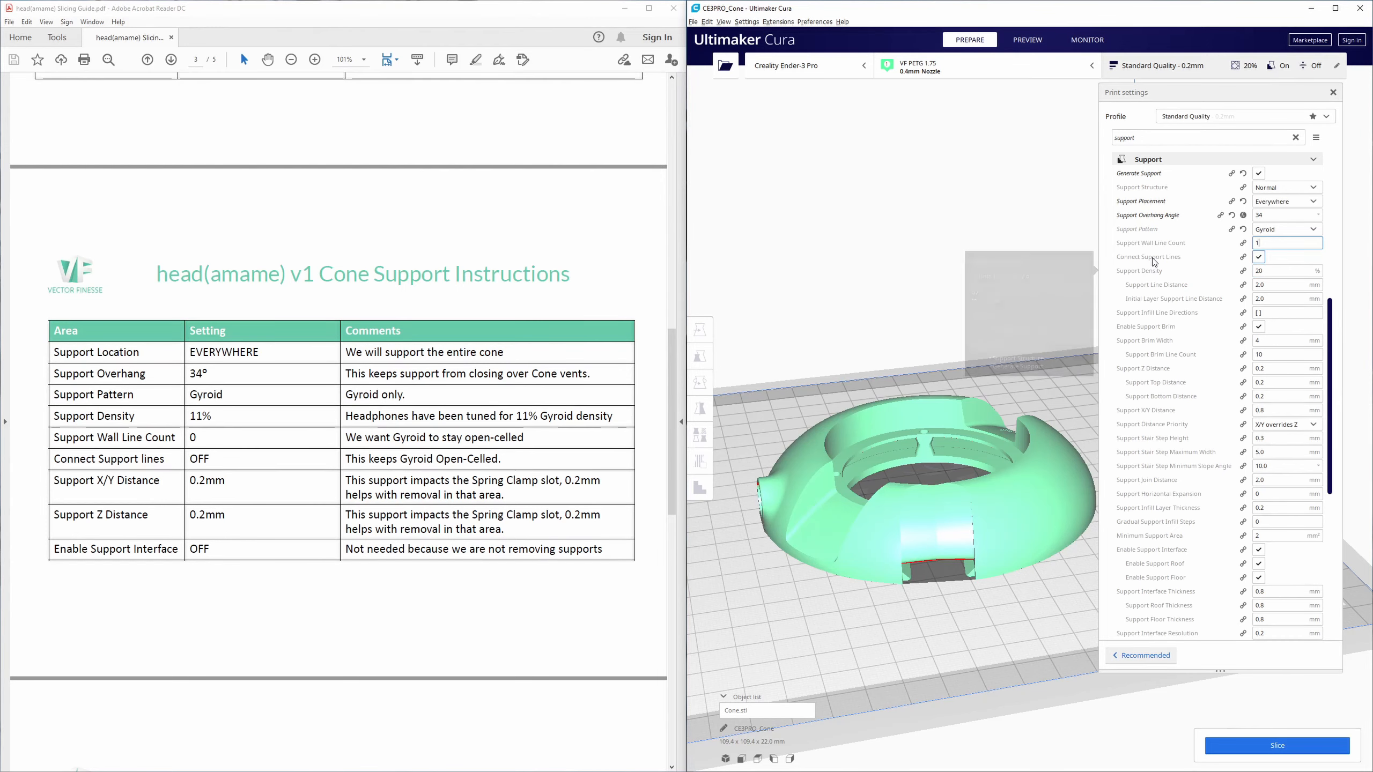
{"action": "mouse_move", "coordinate": [1154, 261]}
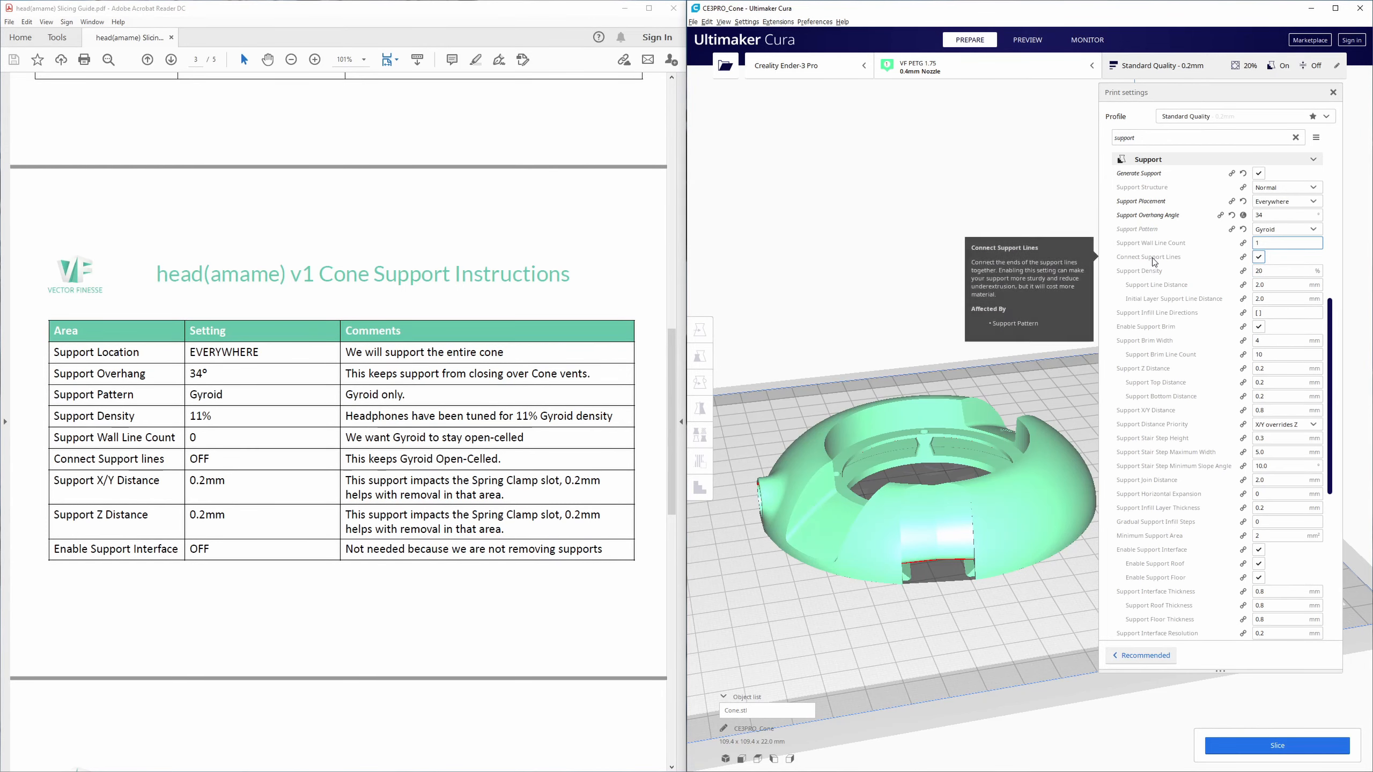
{"action": "left_click", "coordinate": [1258, 257]}
{"action": "double_click", "coordinate": [1265, 242]}
{"action": "type", "text": "0"}
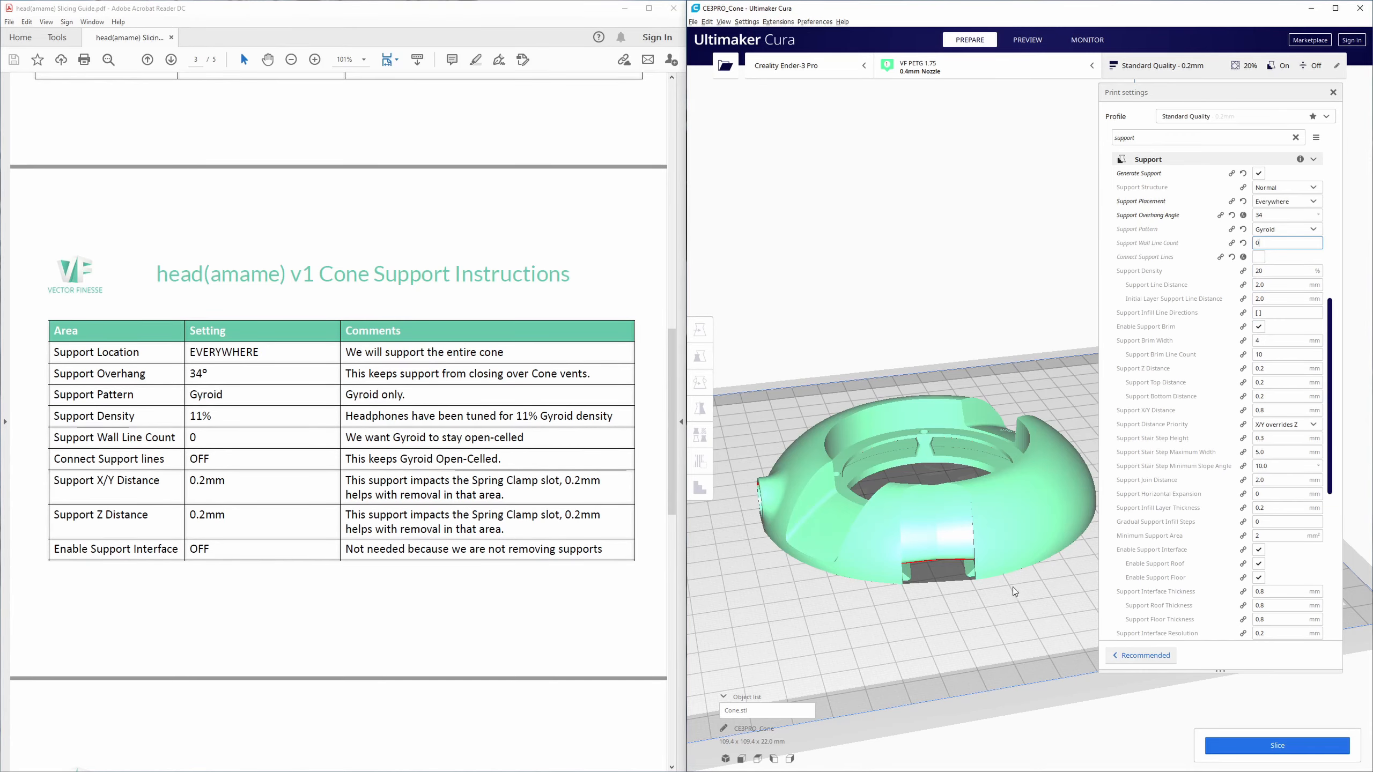
Slice the cone and inspect its gyroid support close up in the layer preview.
{"action": "left_click", "coordinate": [1255, 752]}
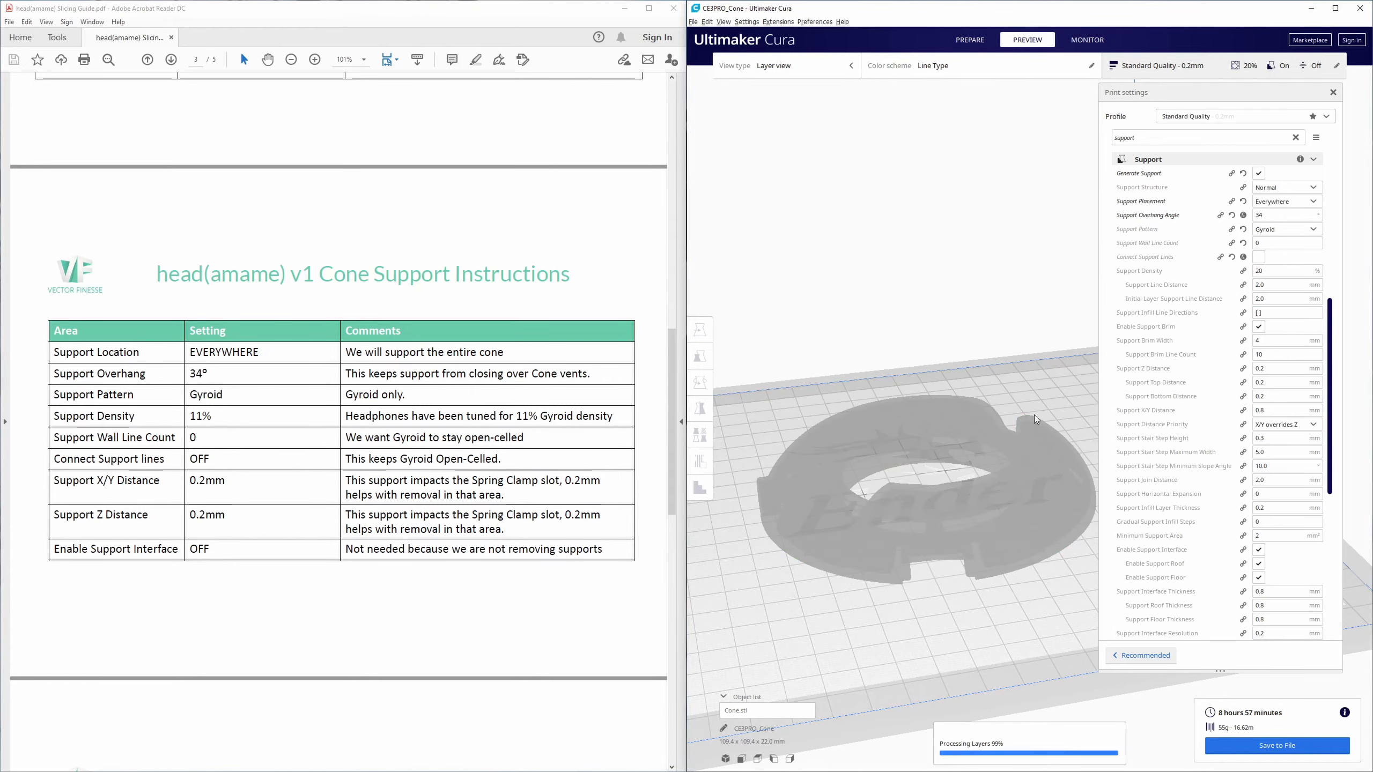
{"action": "right_click_drag", "start_coordinate": [997, 491], "coordinate": [875, 424]}
{"action": "scroll", "coordinate": [950, 530], "scroll_direction": "up", "scroll_amount": 5}
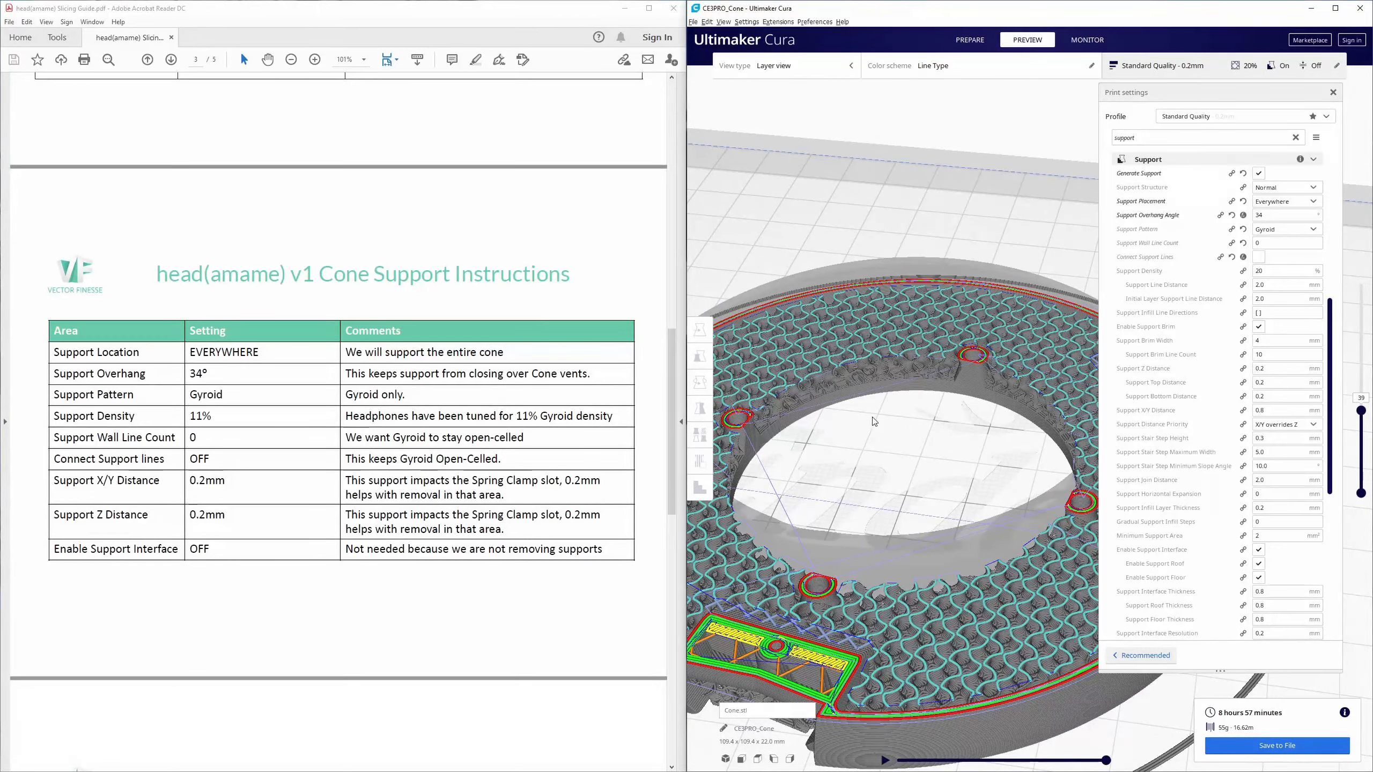
{"action": "scroll", "coordinate": [908, 365], "scroll_direction": "up", "scroll_amount": 2}
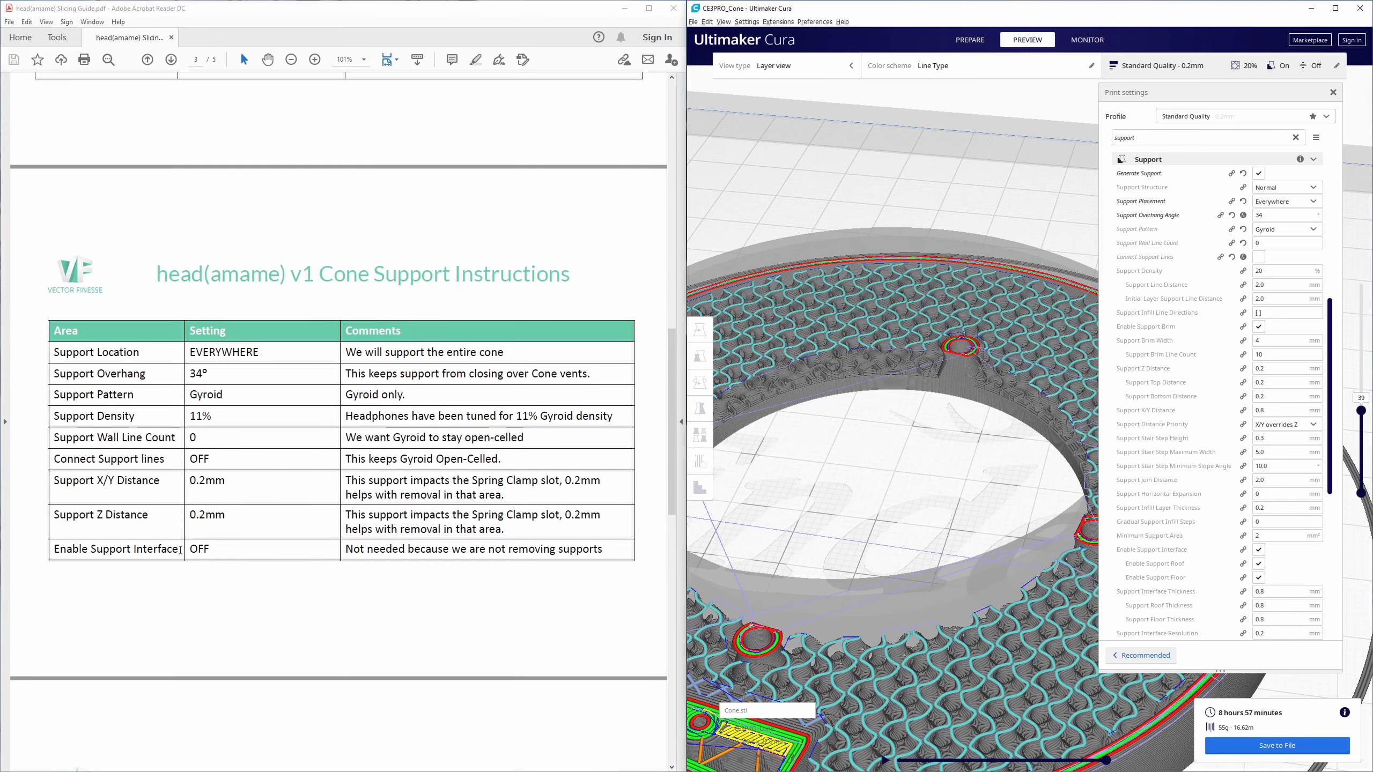
Set the support density to 11%, following the slicing guide's support table.
{"action": "left_click_drag", "start_coordinate": [179, 550], "coordinate": [54, 550]}
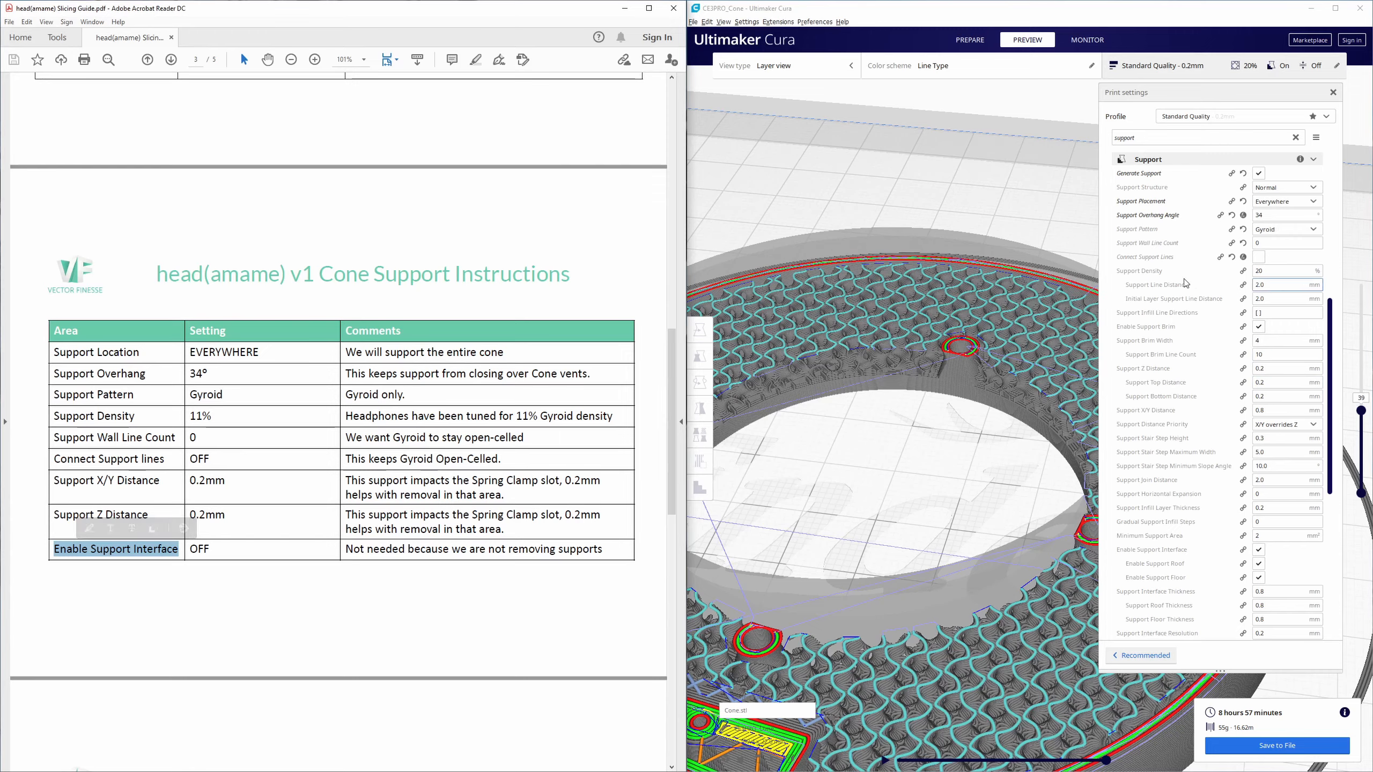
{"action": "left_click", "coordinate": [1270, 269]}
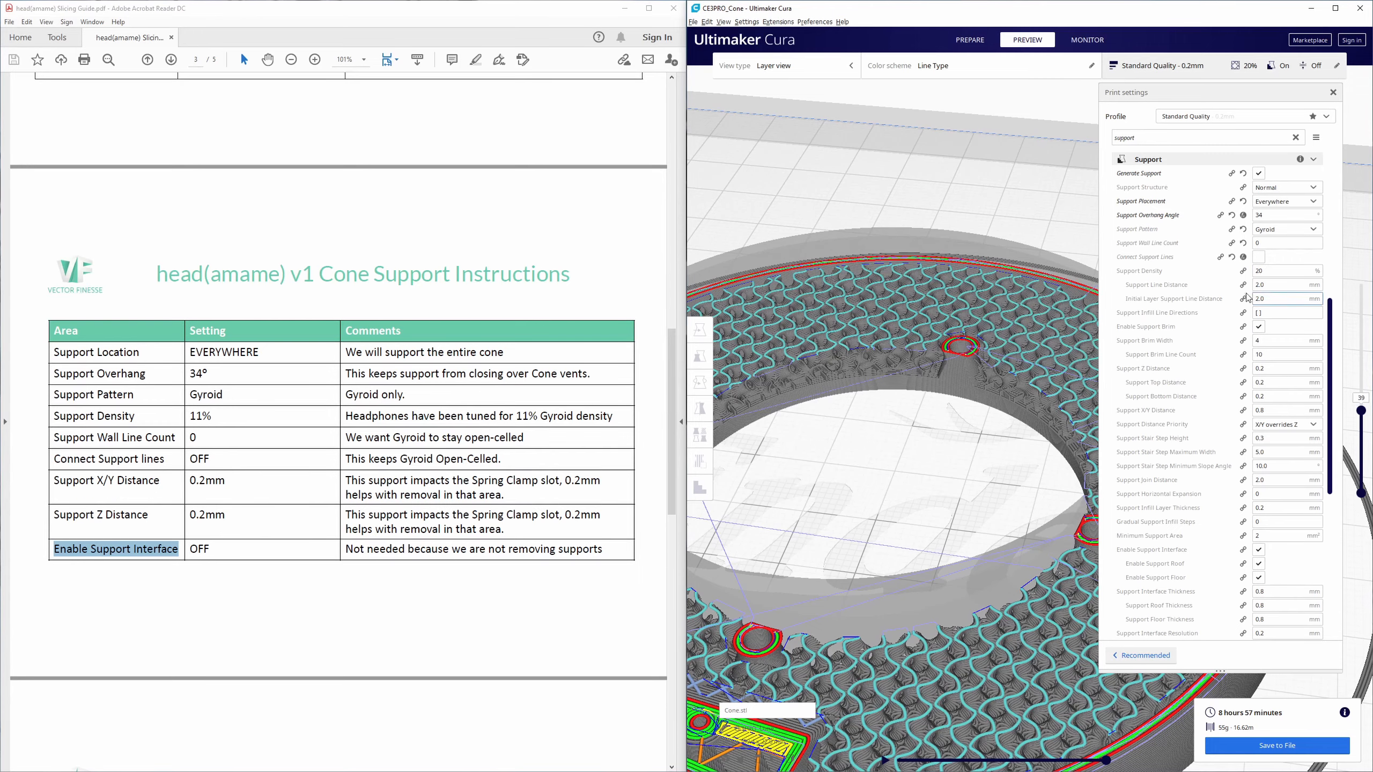
{"action": "double_click", "coordinate": [1268, 270]}
{"action": "type", "text": "11"}
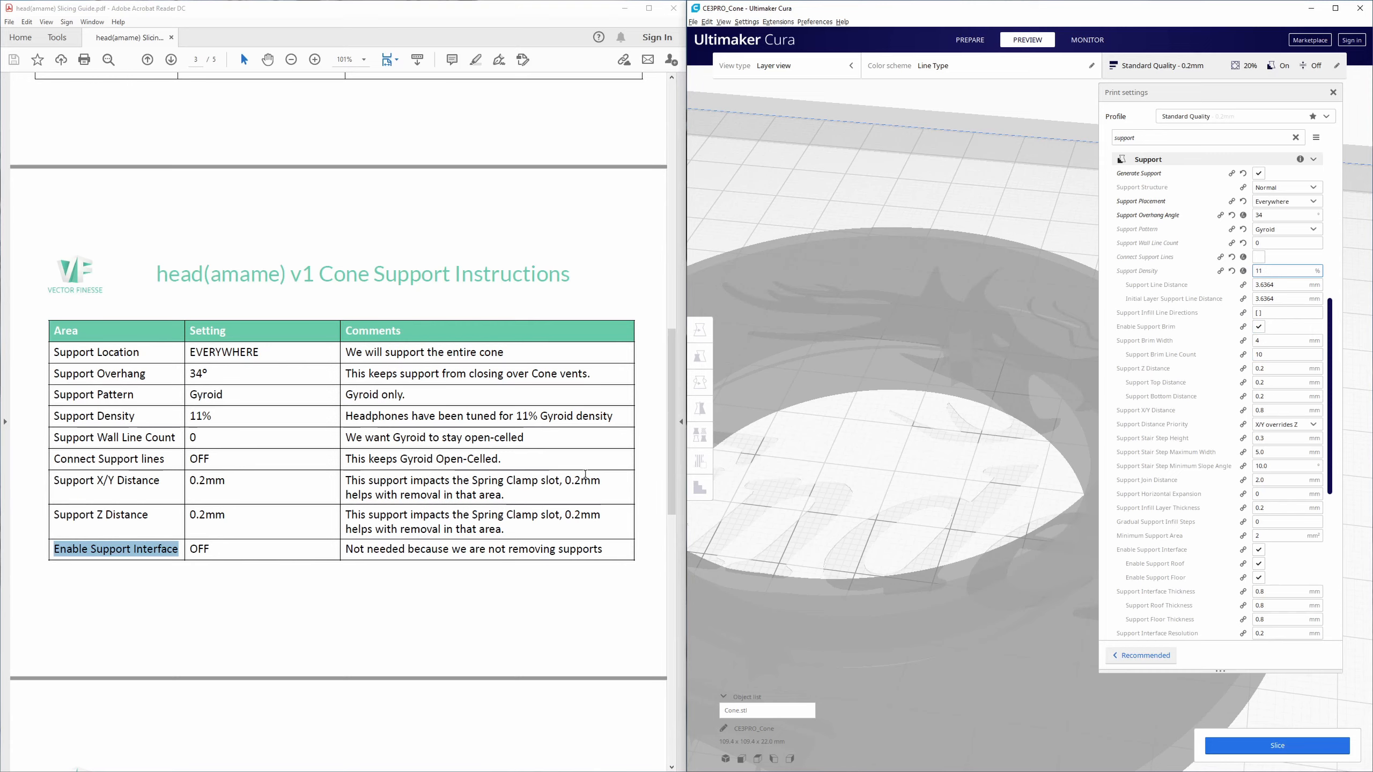
Check the wall line count and connected lines rows in the PDF guide, and set the Support X/Y Distance to 0.2 mm.
{"action": "left_click", "coordinate": [206, 436]}
{"action": "left_click_drag", "start_coordinate": [206, 436], "coordinate": [190, 436]}
{"action": "left_click", "coordinate": [224, 441]}
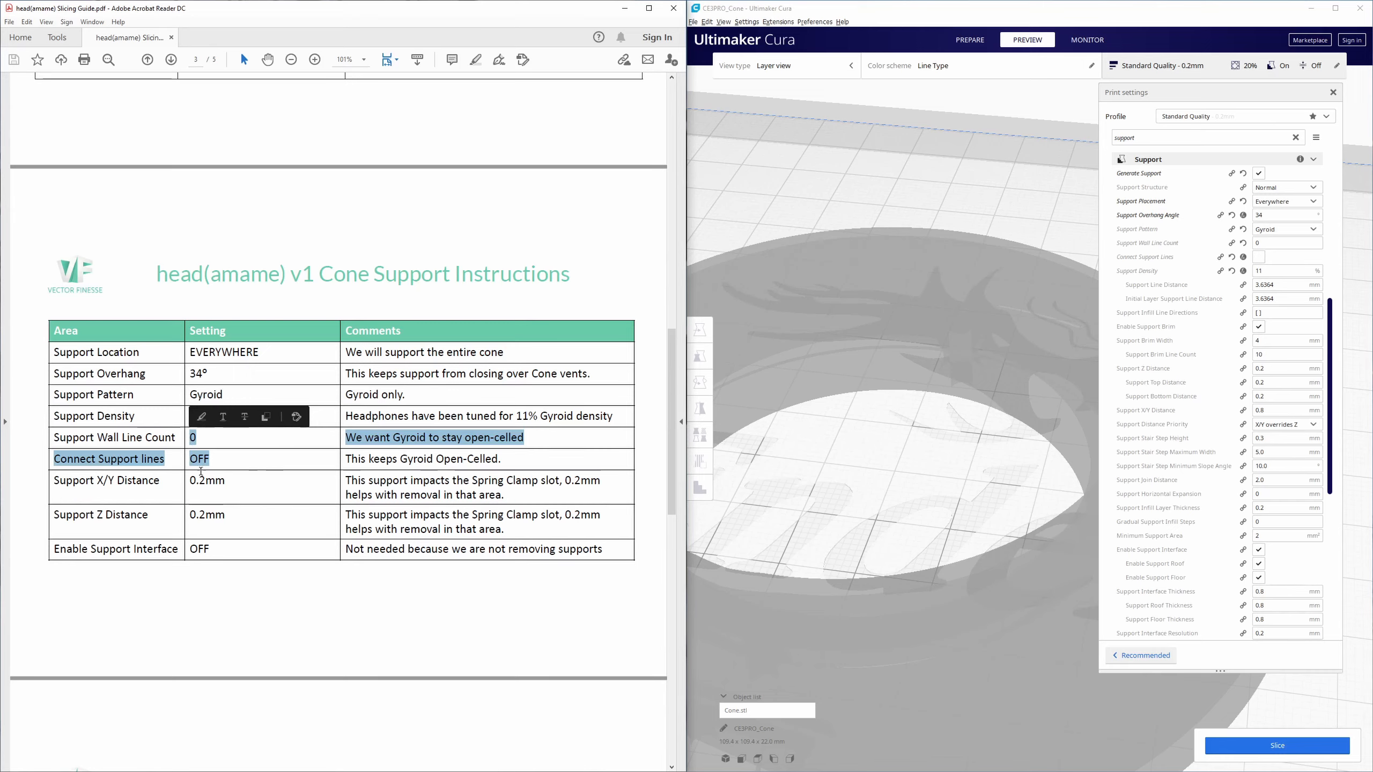
{"action": "left_click", "coordinate": [228, 460]}
{"action": "left_click_drag", "start_coordinate": [525, 437], "coordinate": [147, 437]}
{"action": "left_click", "coordinate": [259, 461]}
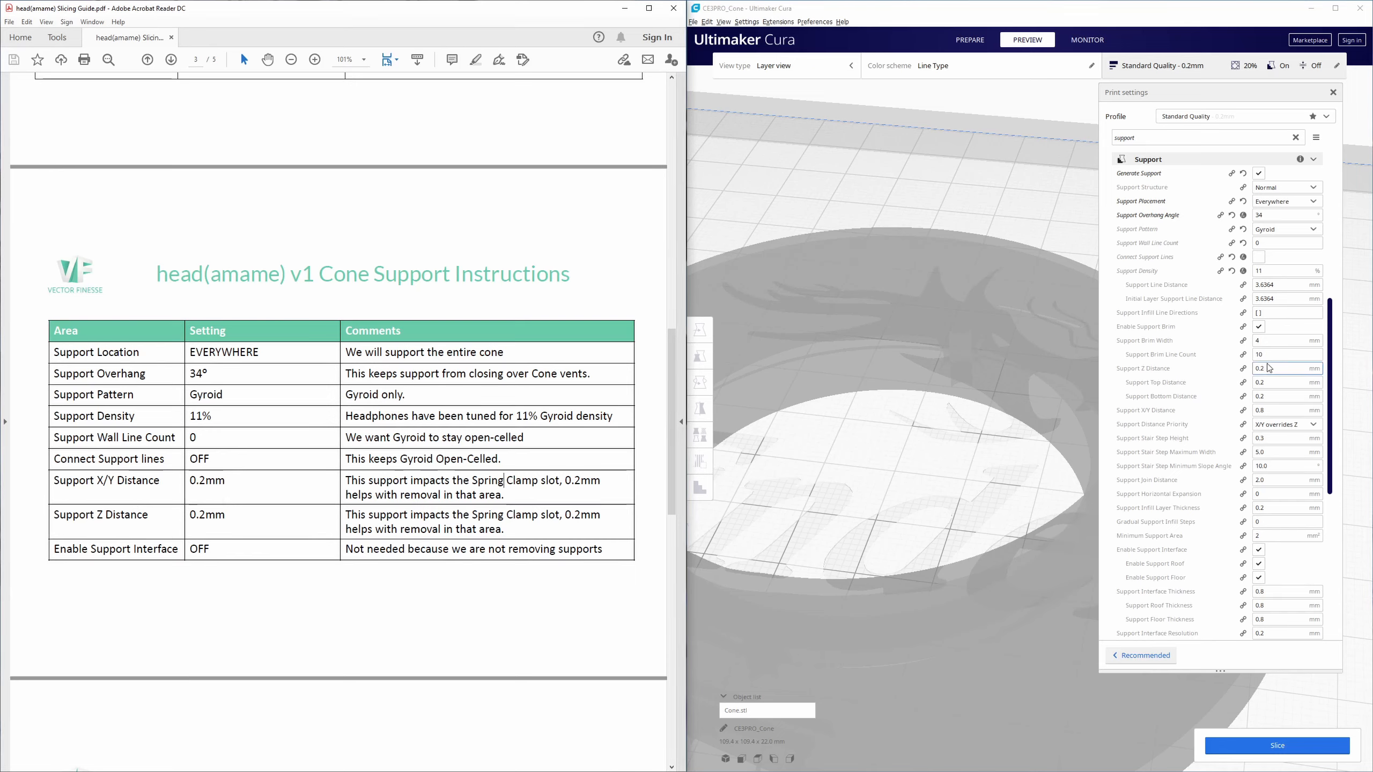
{"action": "left_click", "coordinate": [1270, 410]}
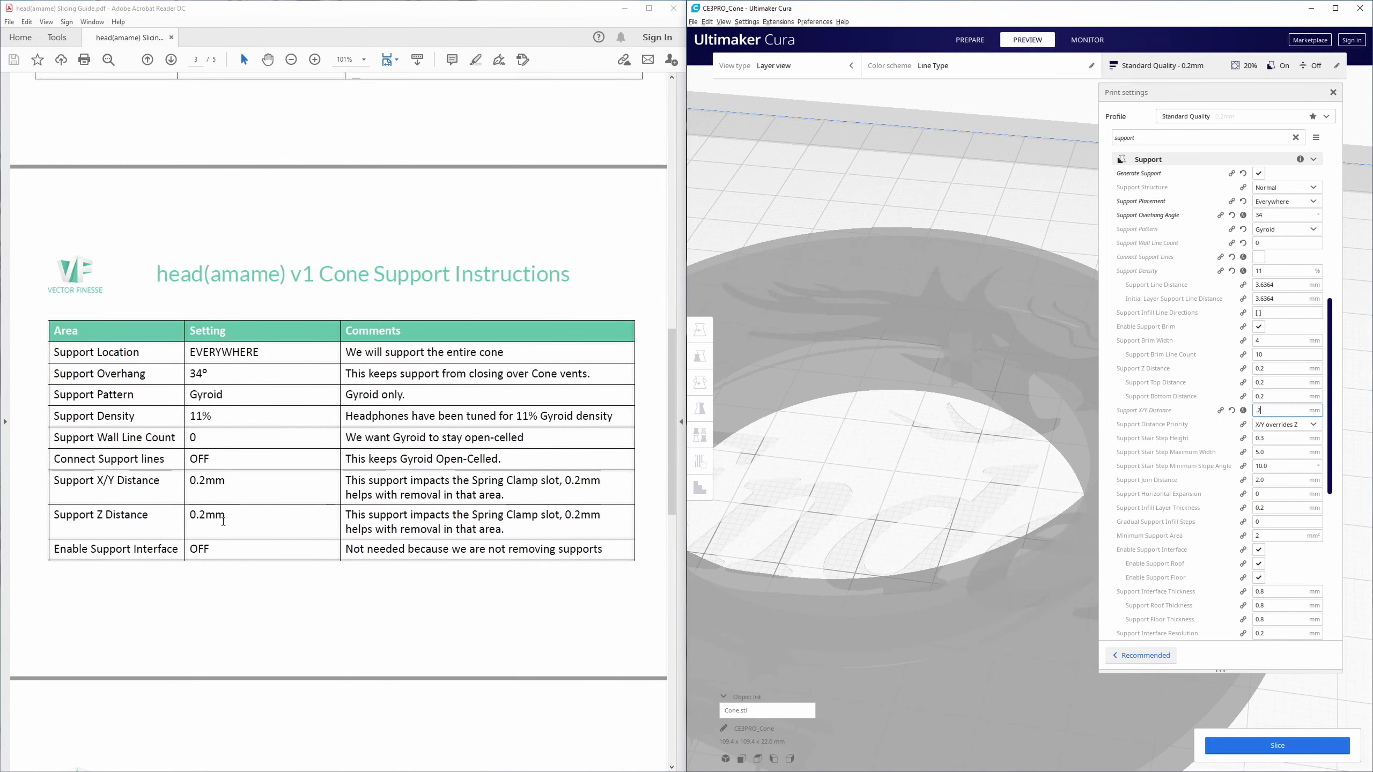
Check the support interface row in the guide and turn off Enable Support Interface for the cone.
{"action": "left_click", "coordinate": [219, 548]}
{"action": "left_click_drag", "start_coordinate": [218, 549], "coordinate": [134, 550]}
{"action": "left_click", "coordinate": [71, 551]}
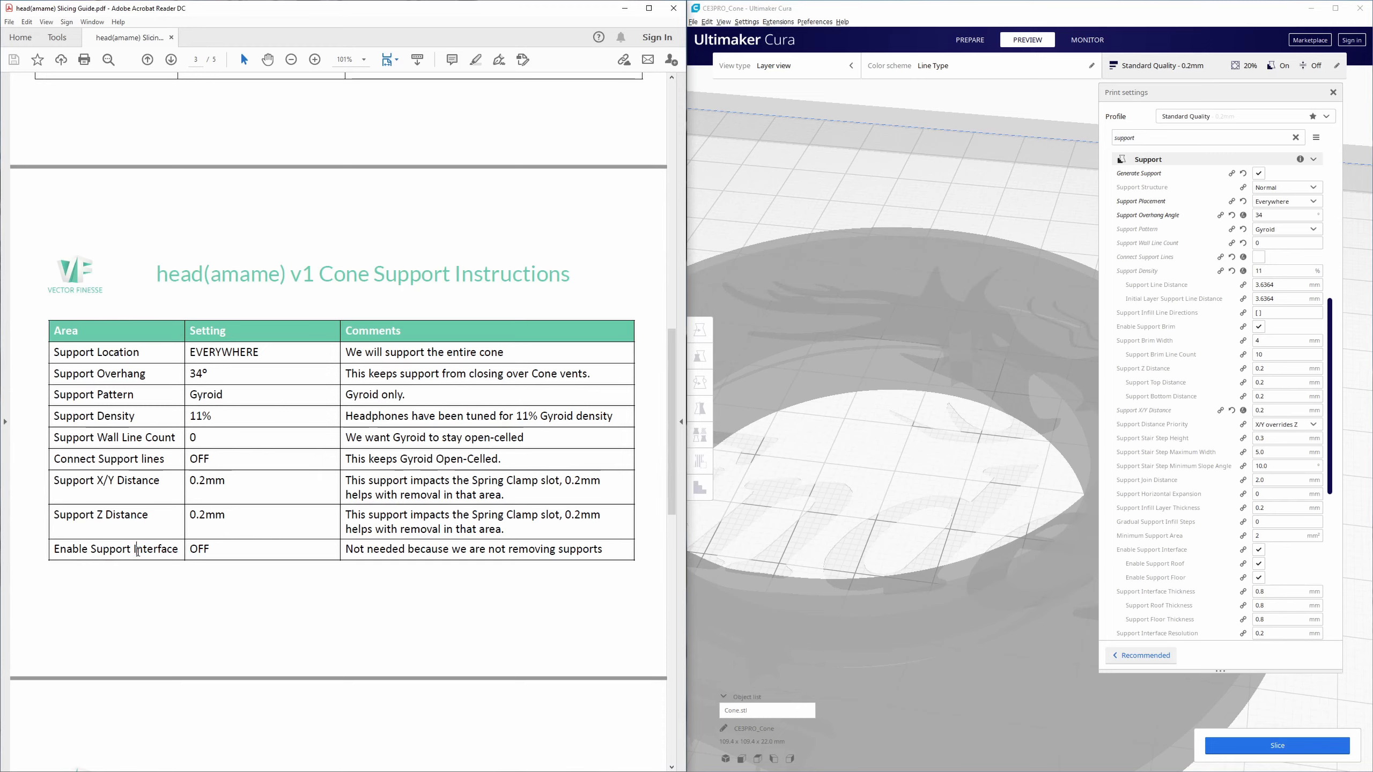
{"action": "left_click", "coordinate": [1259, 550]}
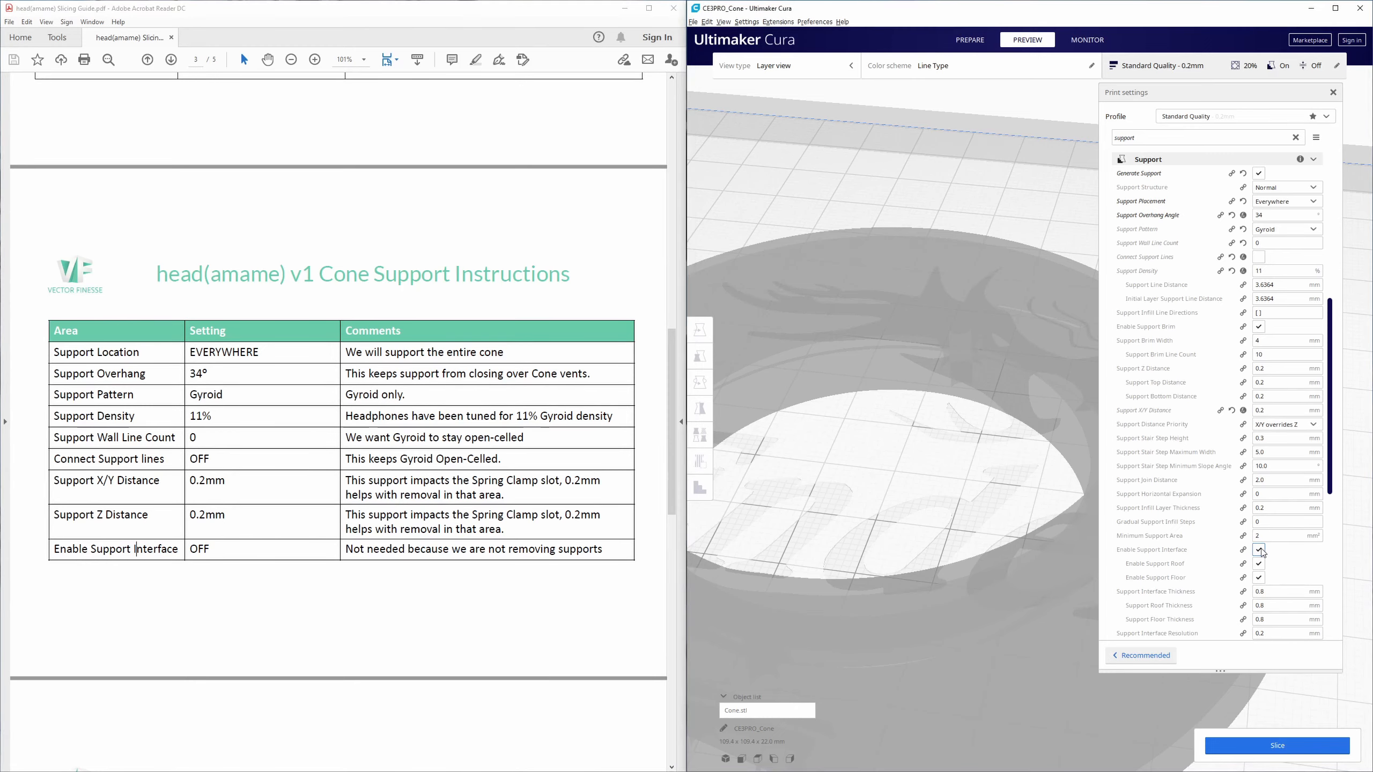
Slice the cone again, maximize the slicer window and inspect the open gyroid support from several angles.
{"action": "left_click", "coordinate": [1258, 752]}
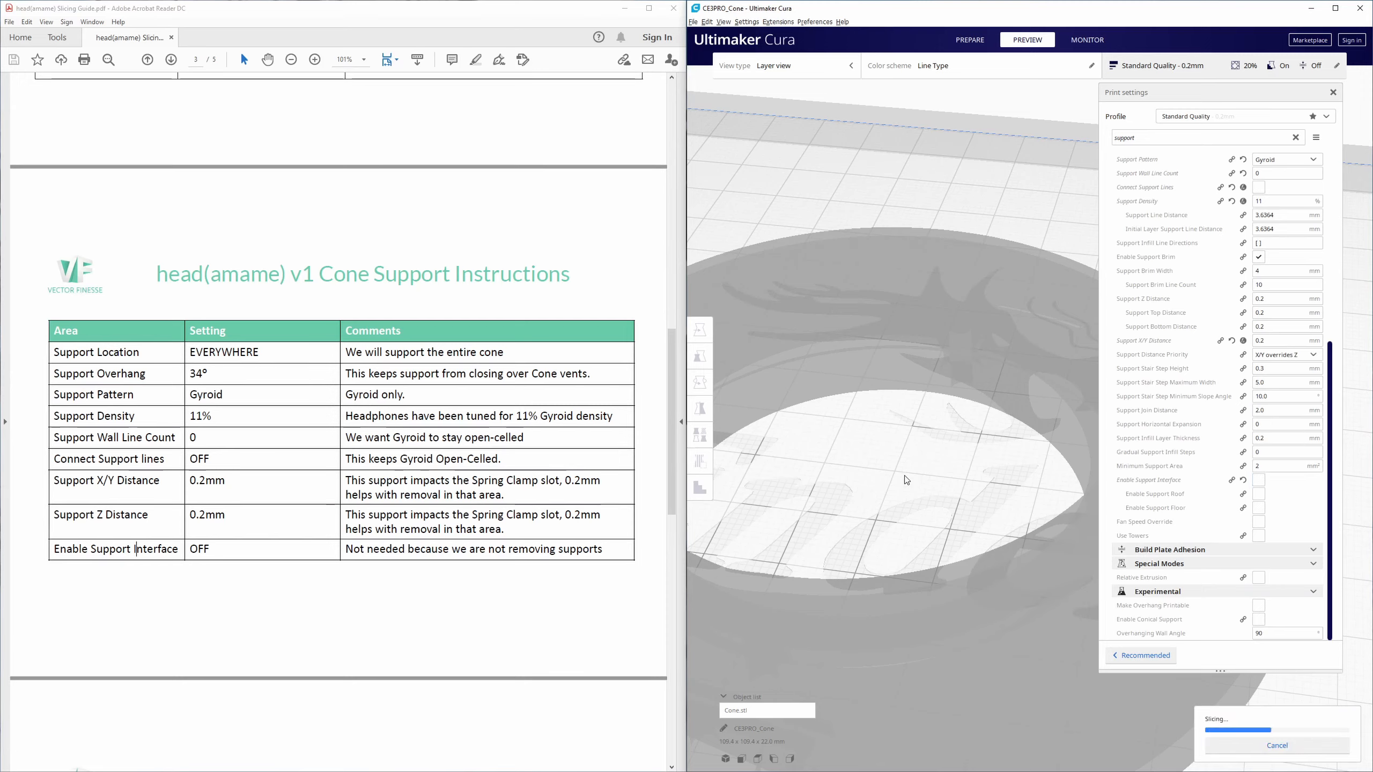
{"action": "double_click", "coordinate": [909, 8]}
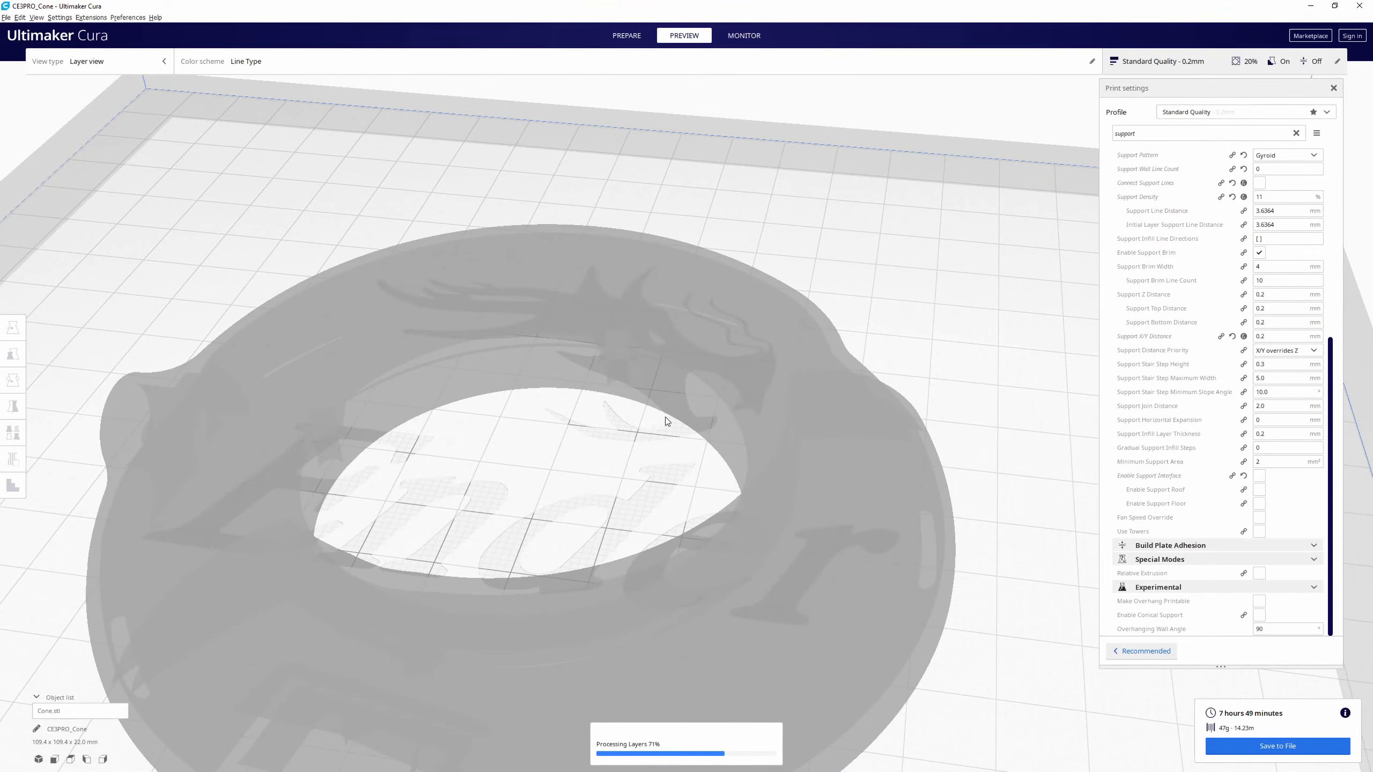
{"action": "scroll", "coordinate": [666, 419], "scroll_direction": "up", "scroll_amount": 2}
{"action": "scroll", "coordinate": [666, 419], "scroll_direction": "down", "scroll_amount": 10}
{"action": "right_click_drag", "start_coordinate": [665, 419], "coordinate": [595, 469]}
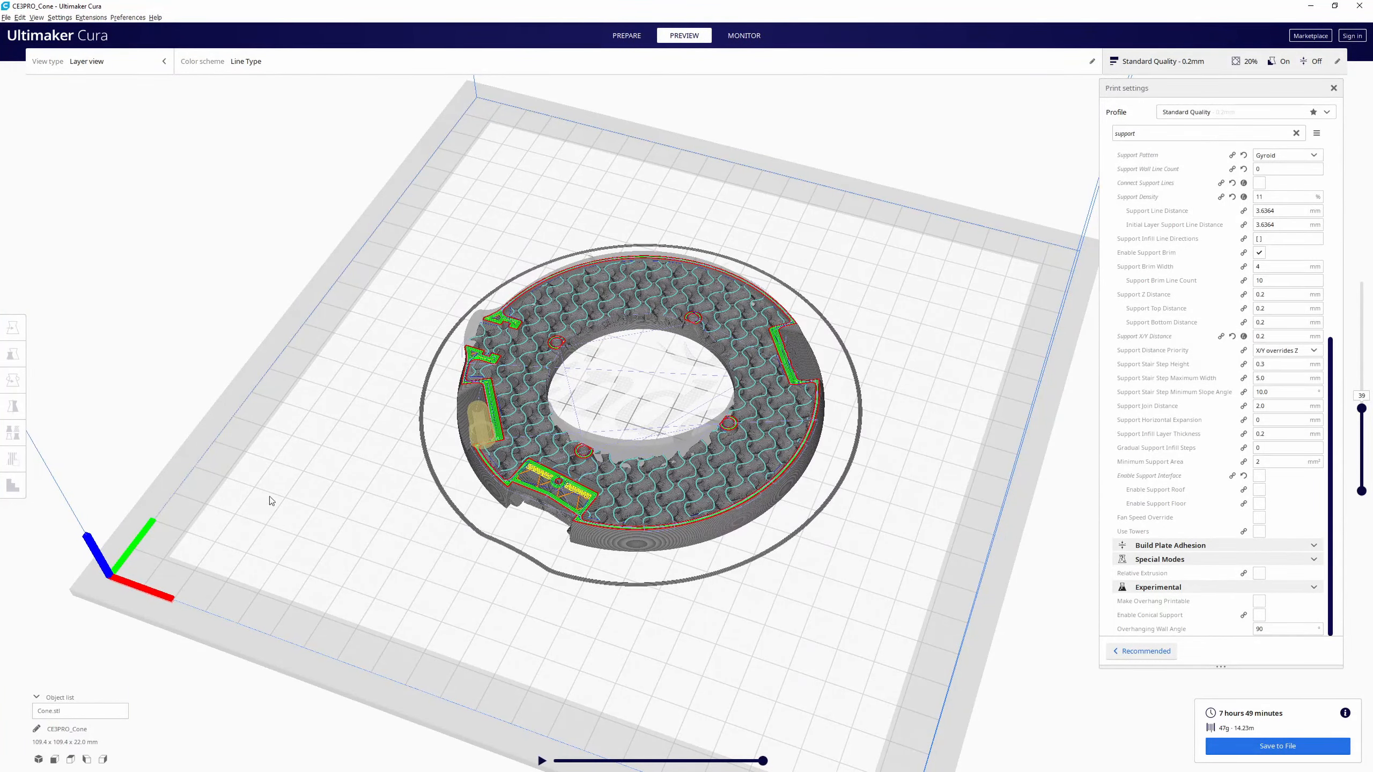
{"action": "right_click_drag", "start_coordinate": [643, 437], "coordinate": [878, 398]}
{"action": "scroll", "coordinate": [435, 658], "scroll_direction": "up", "scroll_amount": 4}
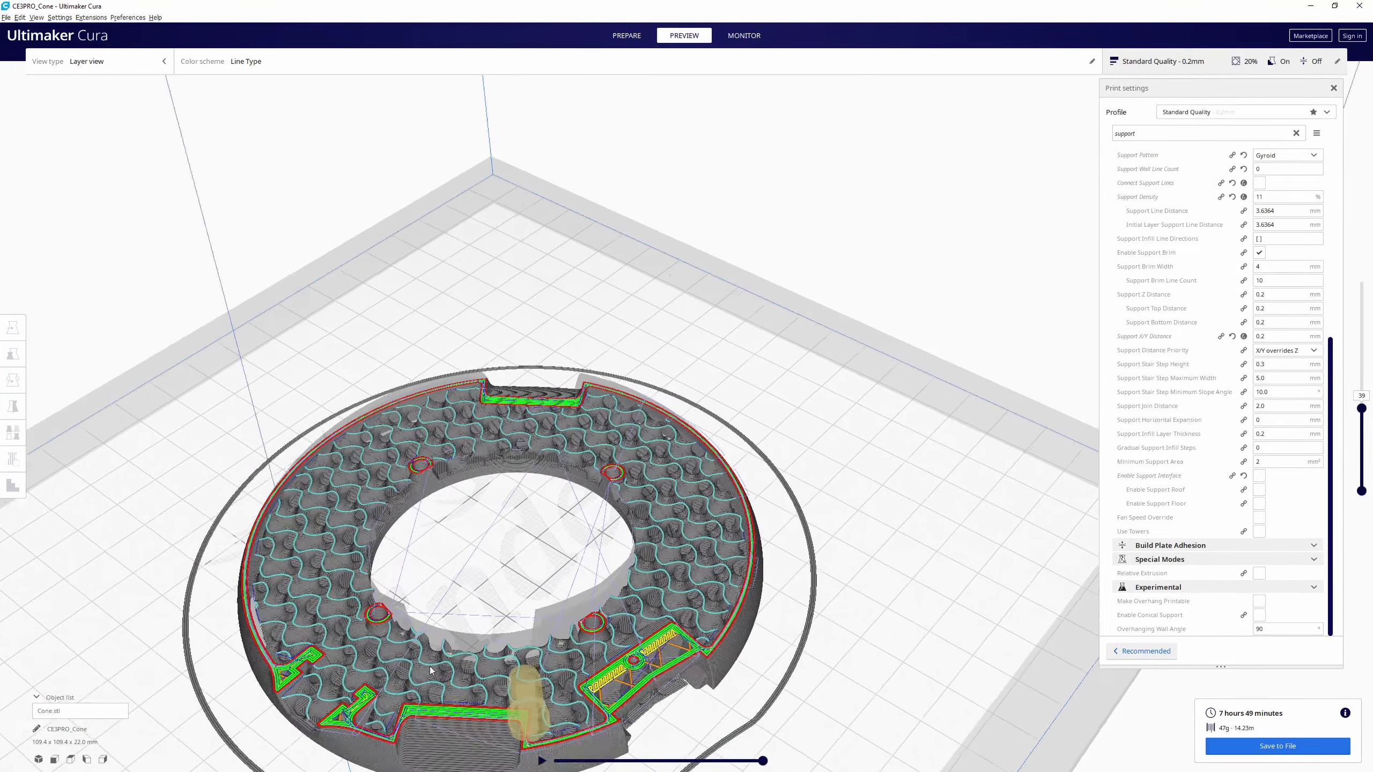
{"action": "scroll", "coordinate": [435, 658], "scroll_direction": "down", "scroll_amount": 3}
{"action": "middle_click_drag", "start_coordinate": [496, 601], "coordinate": [621, 454]}
{"action": "scroll", "coordinate": [468, 459], "scroll_direction": "up", "scroll_amount": 4}
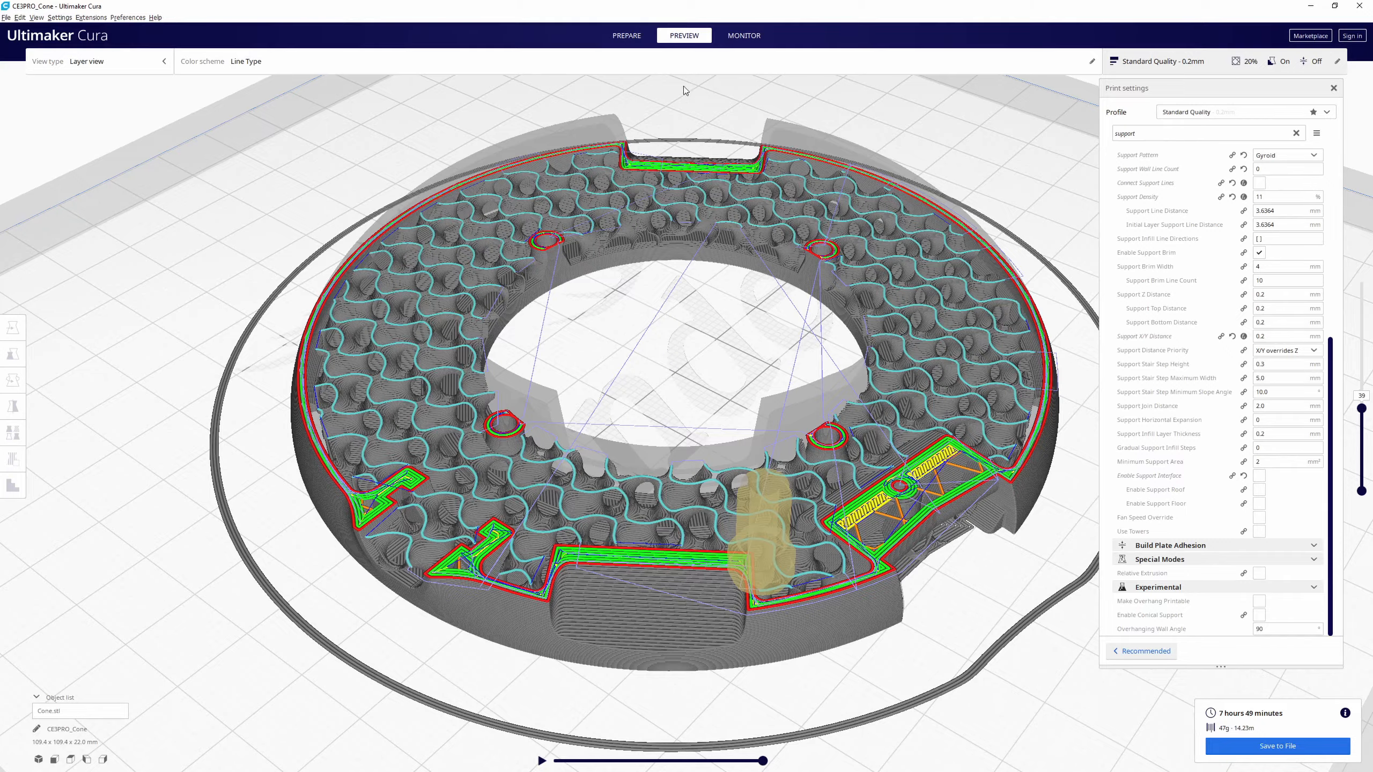
Lower the layer preview to layer 34 to examine the support, and raise it to layer 110.
{"action": "mouse_move", "coordinate": [1361, 408]}
{"action": "left_mouse_down"}
{"action": "mouse_move", "coordinate": [1361, 333]}
{"action": "mouse_move", "coordinate": [1350, 416]}
{"action": "left_mouse_up"}
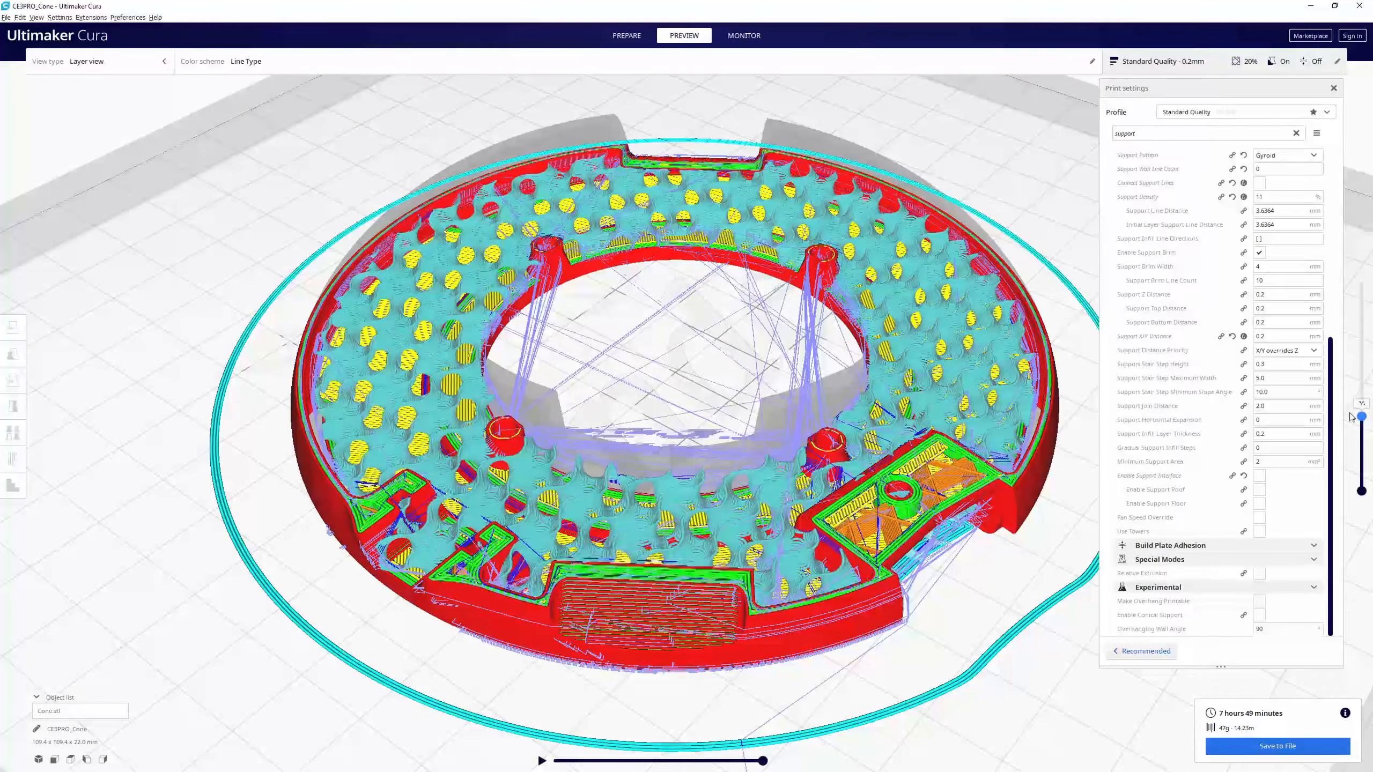
{"action": "right_click_drag", "start_coordinate": [748, 385], "coordinate": [738, 474]}
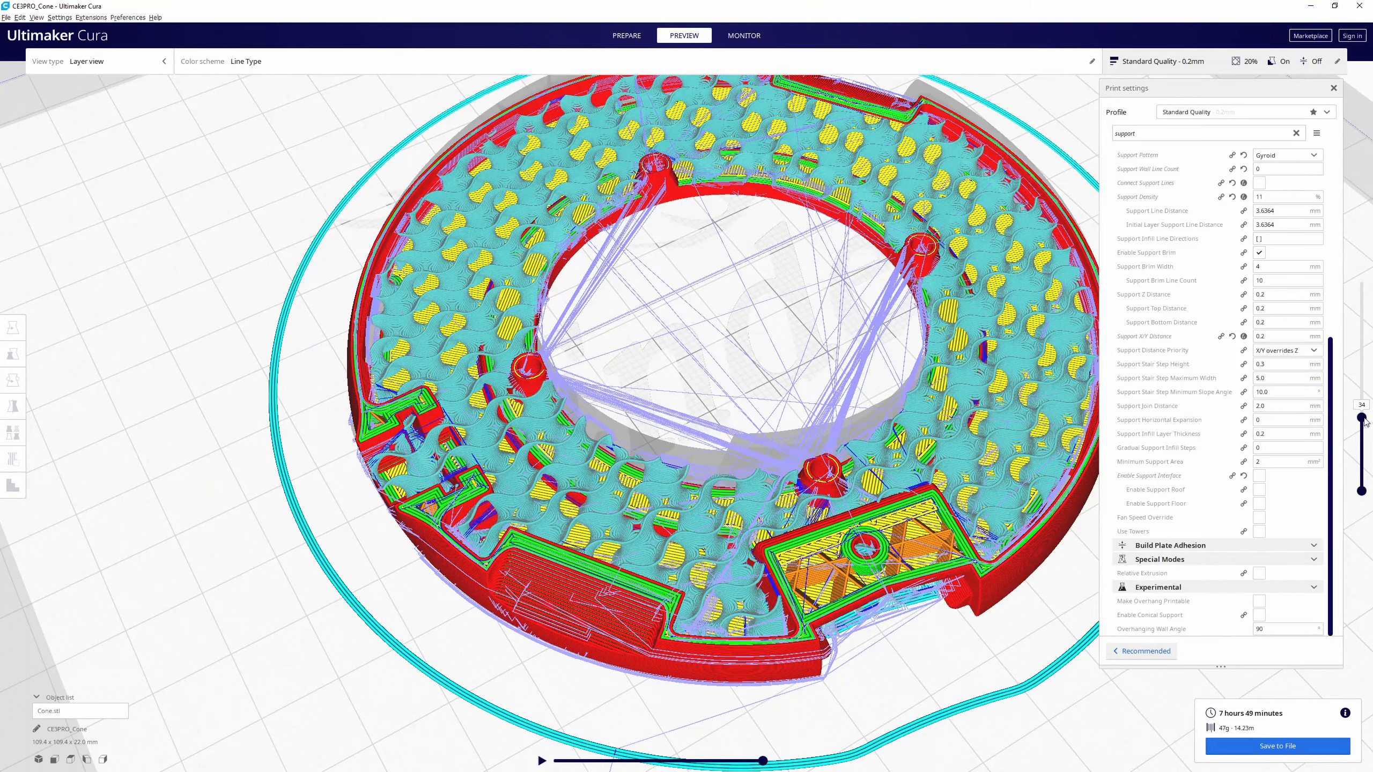
{"action": "left_click_drag", "start_coordinate": [1365, 421], "coordinate": [1360, 271]}
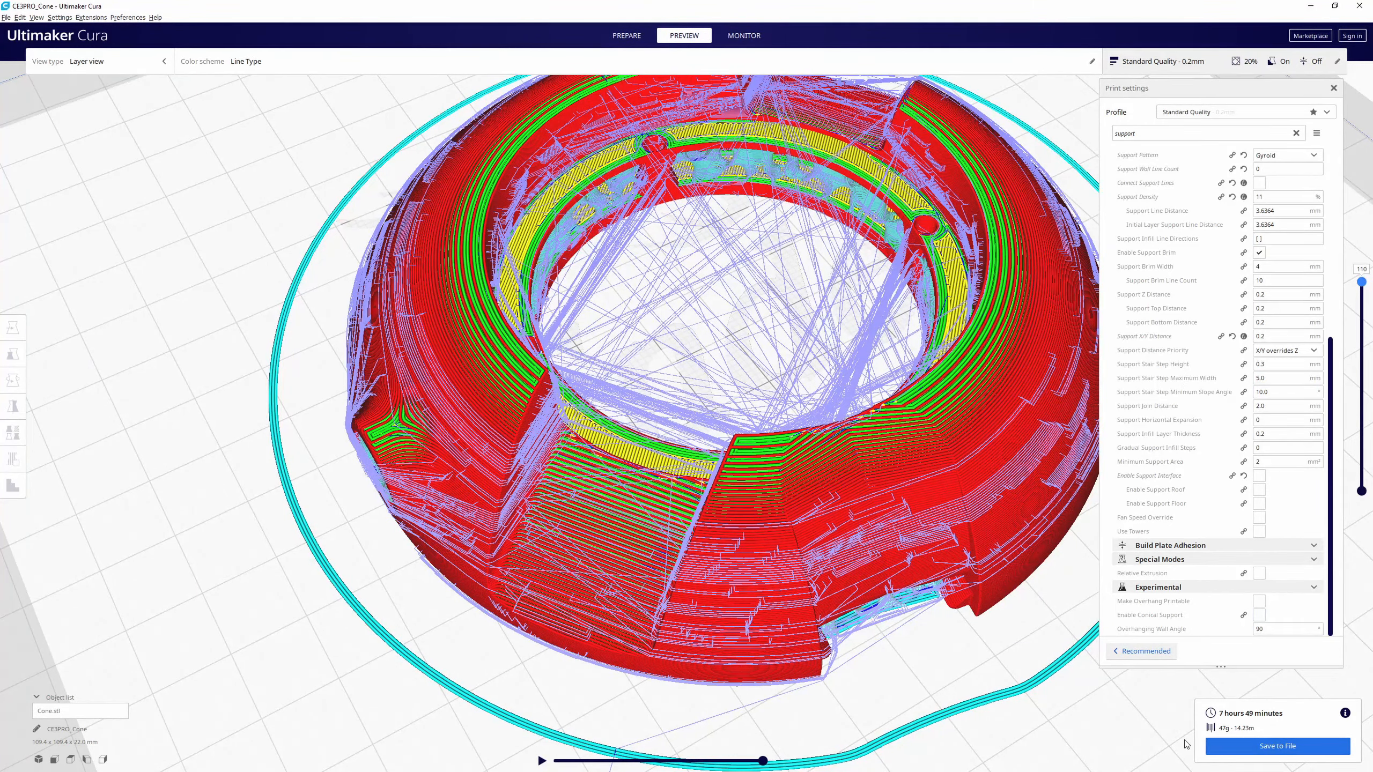
Return to the Prepare view and examine the cone's outer surface, round side port, clamp slot and overhang areas, and select the cone.
{"action": "left_click", "coordinate": [627, 37]}
{"action": "right_click_drag", "start_coordinate": [605, 342], "coordinate": [644, 320]}
{"action": "right_click_drag", "start_coordinate": [736, 363], "coordinate": [593, 398]}
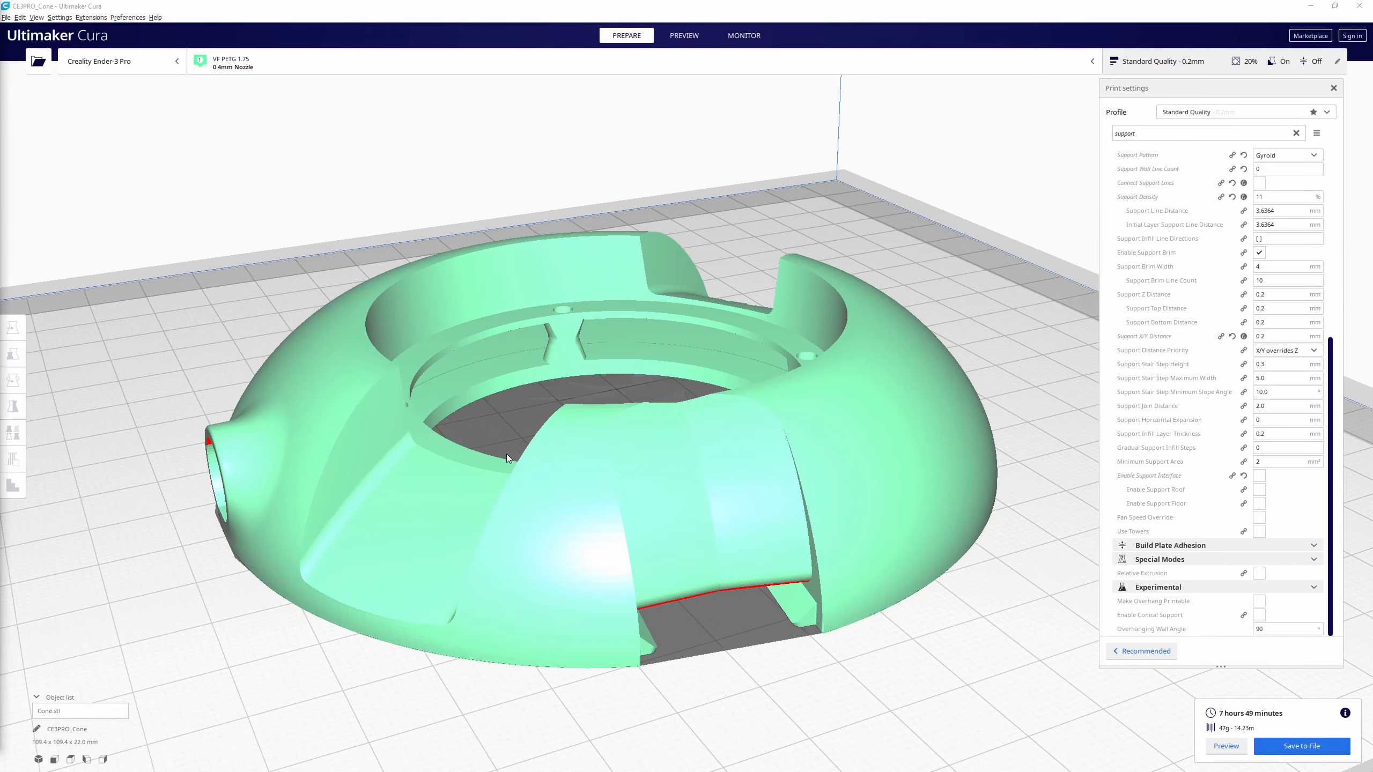
{"action": "scroll", "coordinate": [506, 454], "scroll_direction": "up", "scroll_amount": 2}
{"action": "scroll", "coordinate": [506, 454], "scroll_direction": "down", "scroll_amount": 8}
{"action": "right_click_drag", "start_coordinate": [540, 425], "coordinate": [696, 388]}
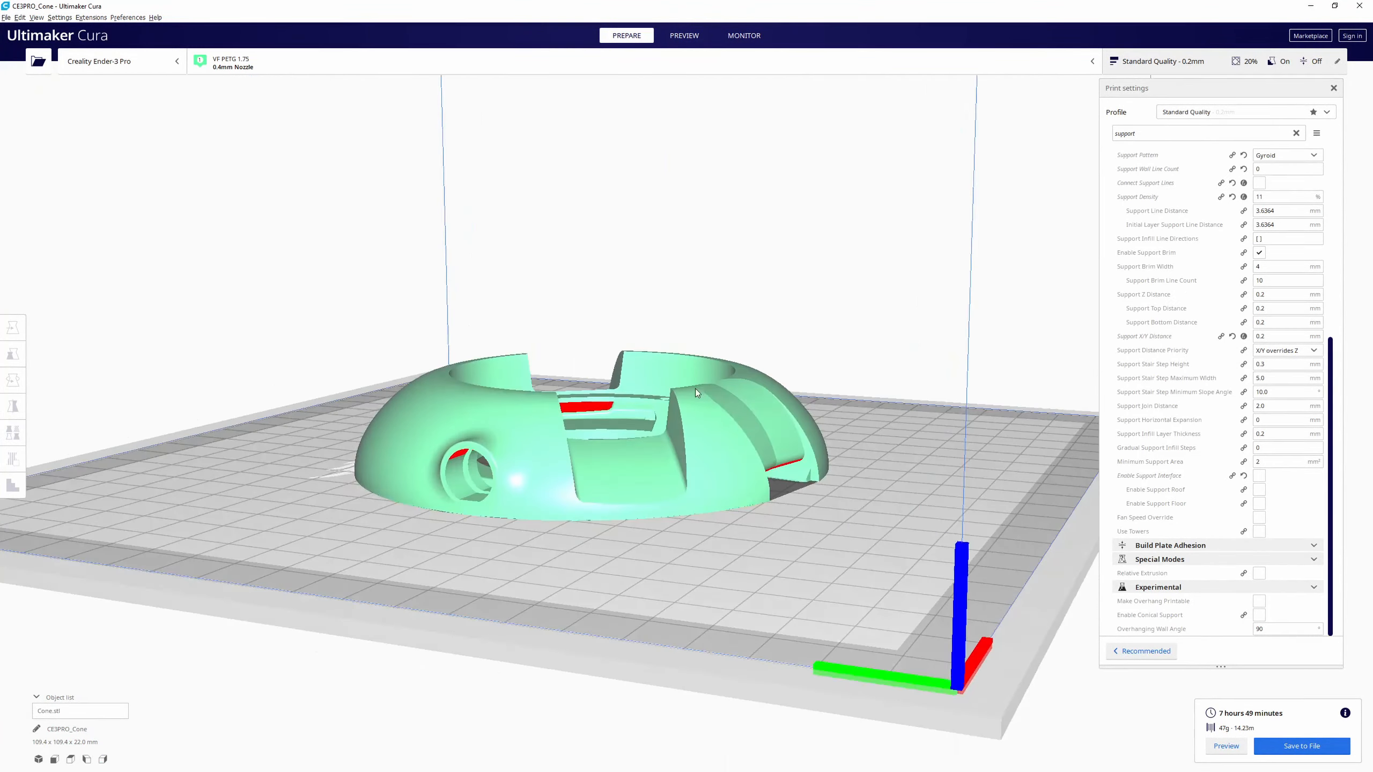
{"action": "right_click_drag", "start_coordinate": [712, 475], "coordinate": [659, 427]}
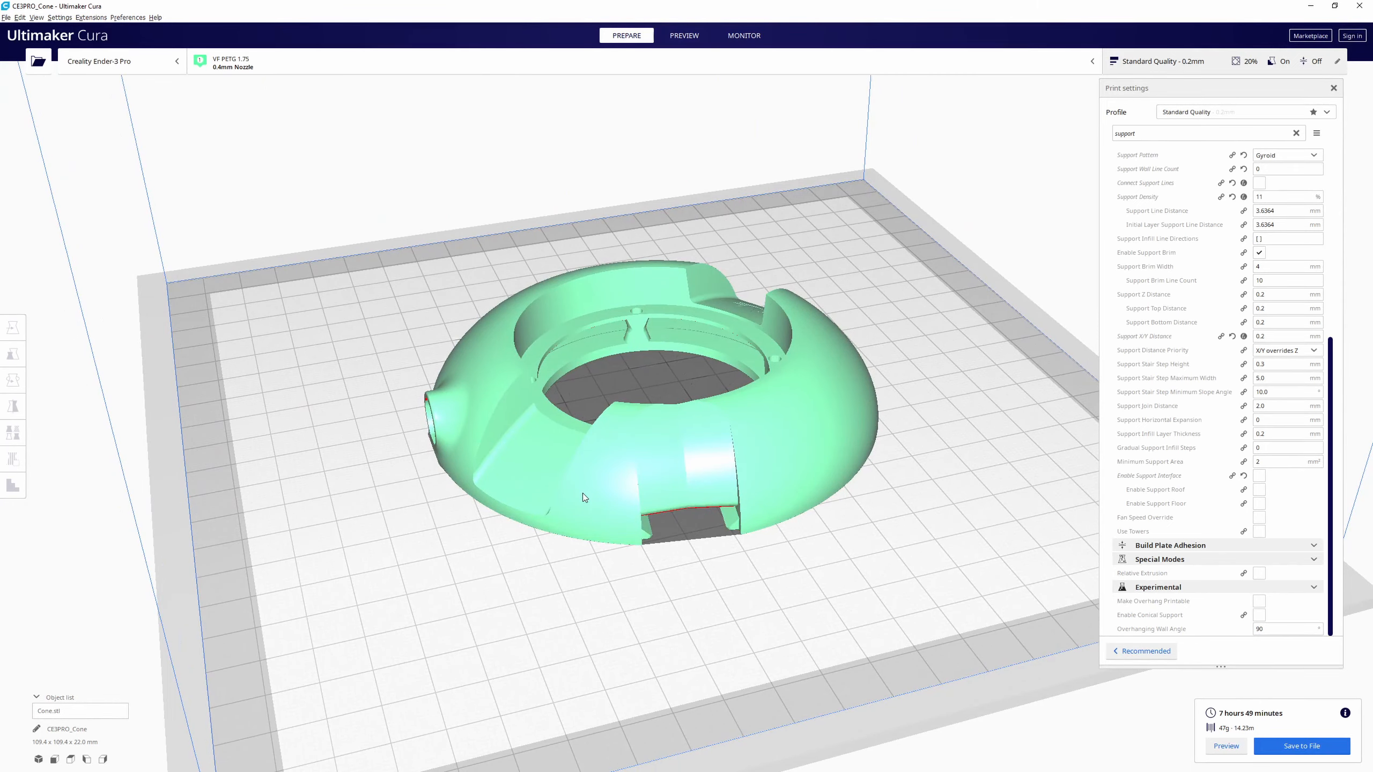
{"action": "right_click_drag", "start_coordinate": [533, 509], "coordinate": [483, 507]}
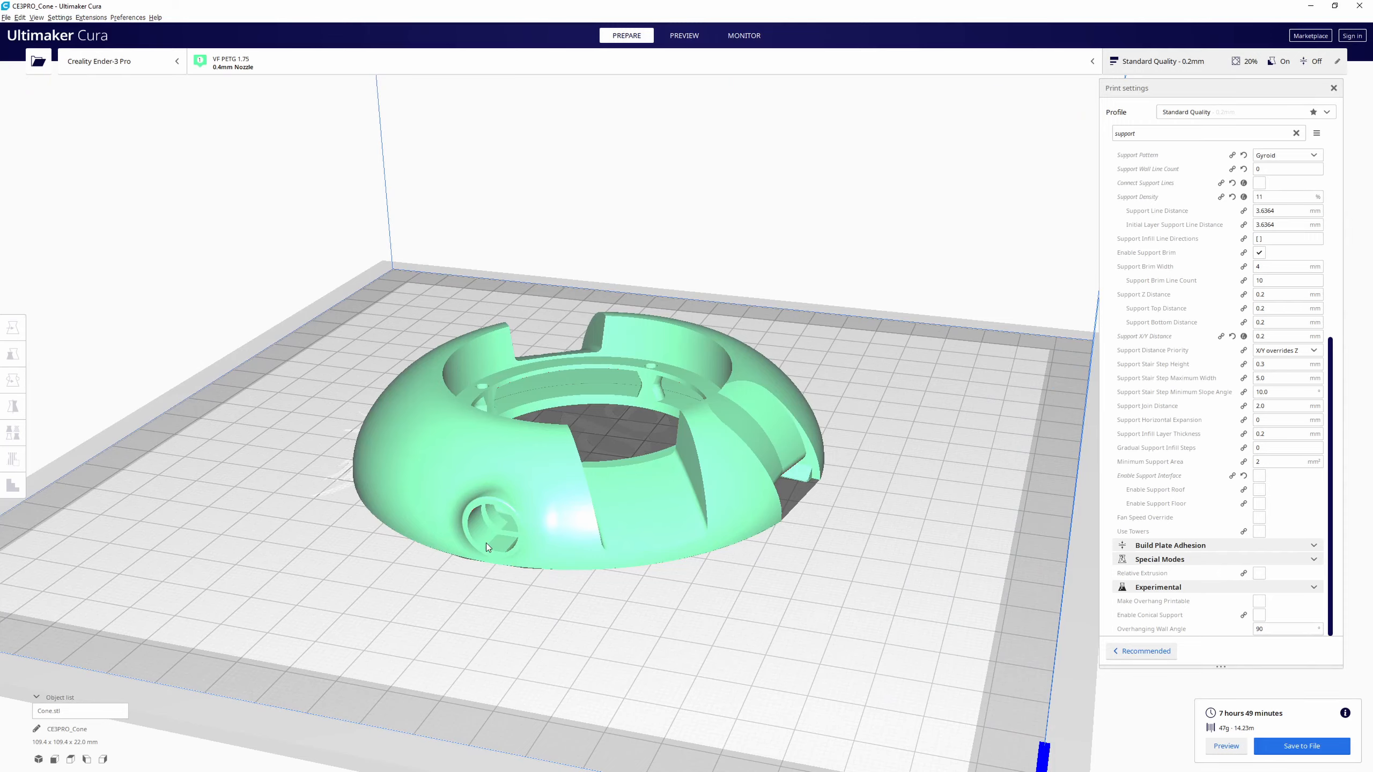
{"action": "right_click_drag", "start_coordinate": [528, 525], "coordinate": [497, 487]}
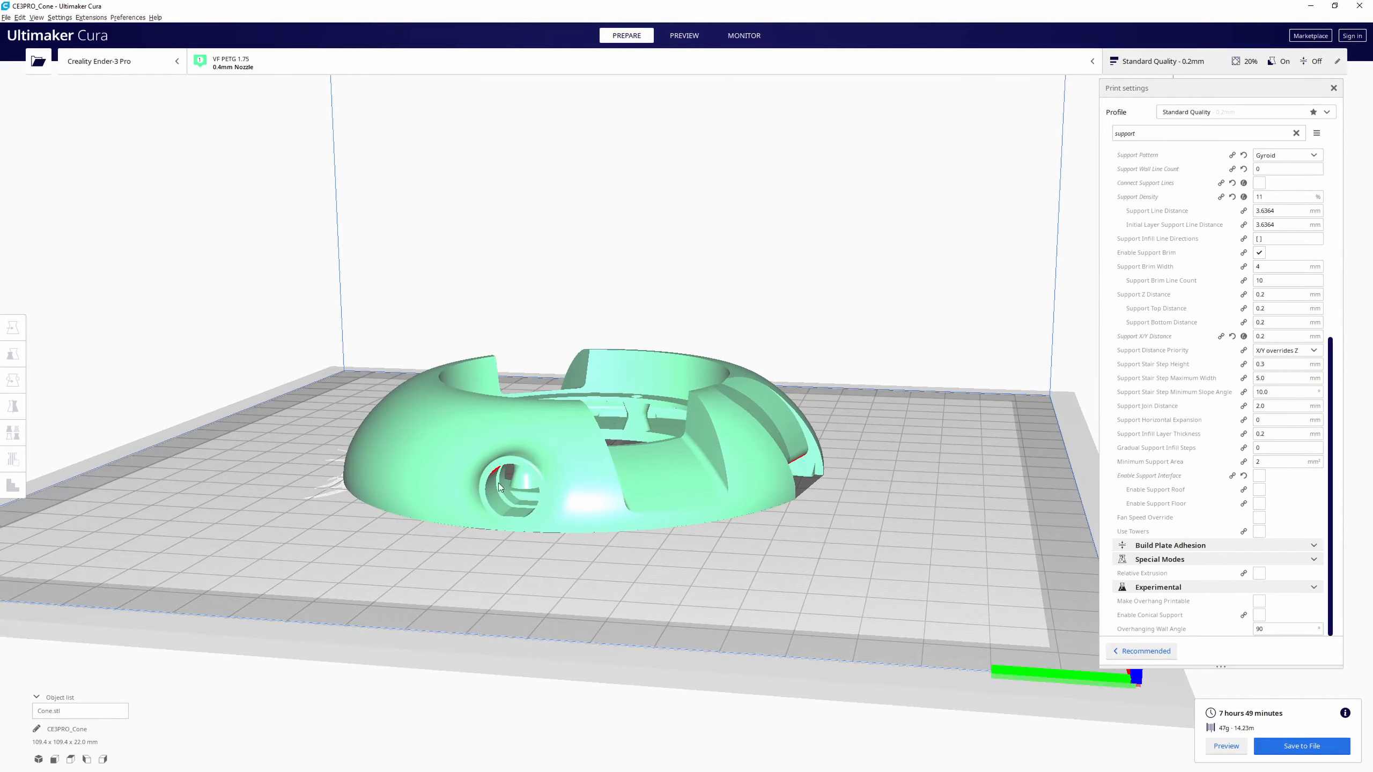
{"action": "right_click_drag", "start_coordinate": [530, 529], "coordinate": [278, 509]}
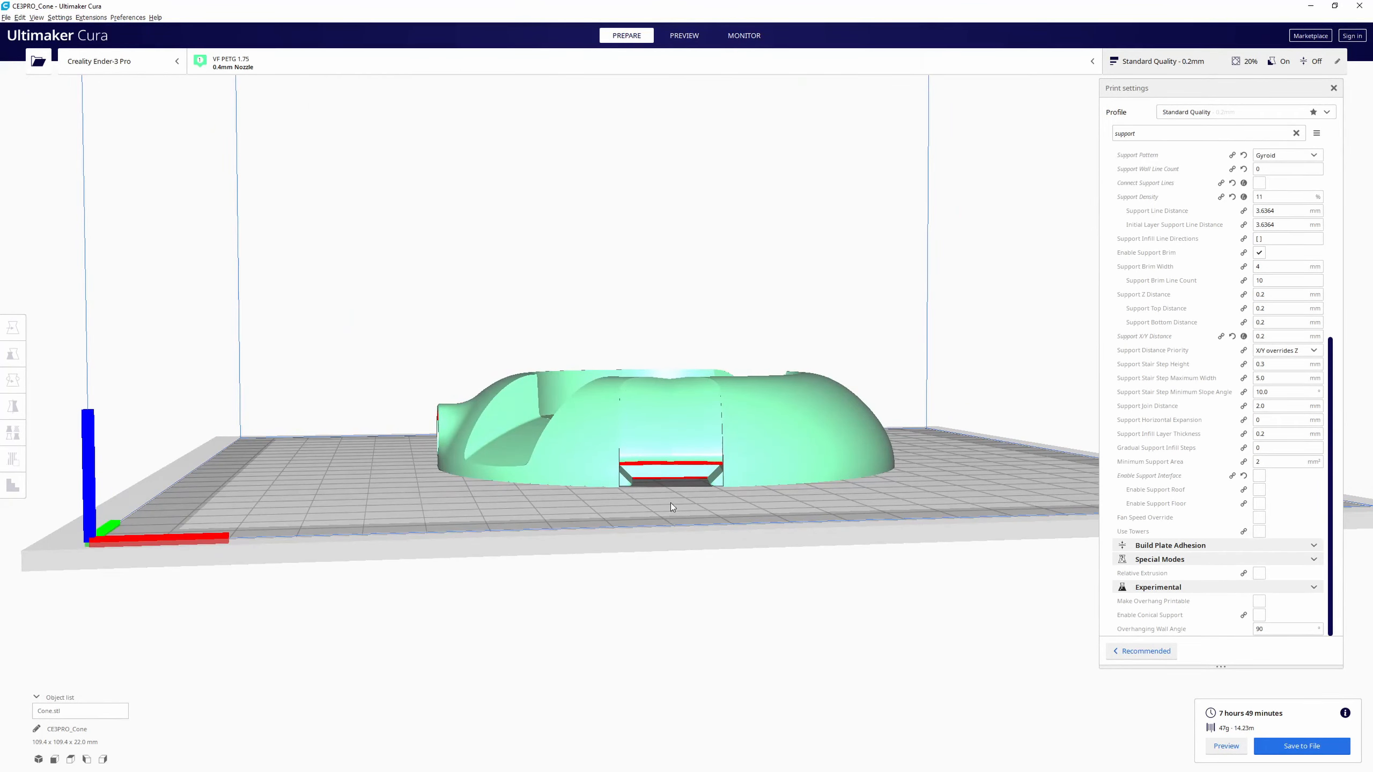
{"action": "right_click_drag", "start_coordinate": [671, 507], "coordinate": [670, 467]}
{"action": "right_click_drag", "start_coordinate": [673, 419], "coordinate": [535, 579]}
{"action": "left_click", "coordinate": [403, 474]}
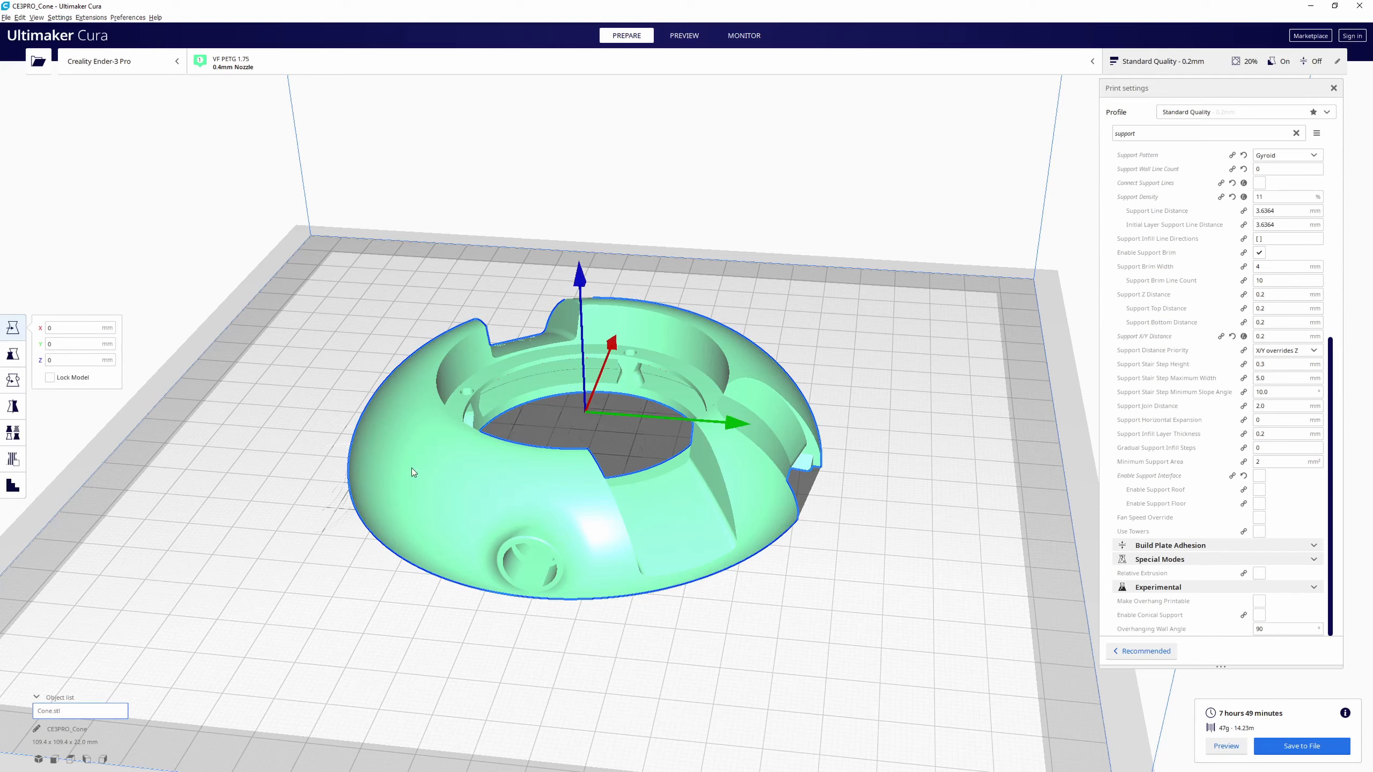
Place a support blocker over the round side port on the cone's outer surface.
{"action": "left_click", "coordinate": [14, 460]}
{"action": "right_click_drag", "start_coordinate": [532, 590], "coordinate": [566, 493]}
{"action": "left_click", "coordinate": [567, 366]}
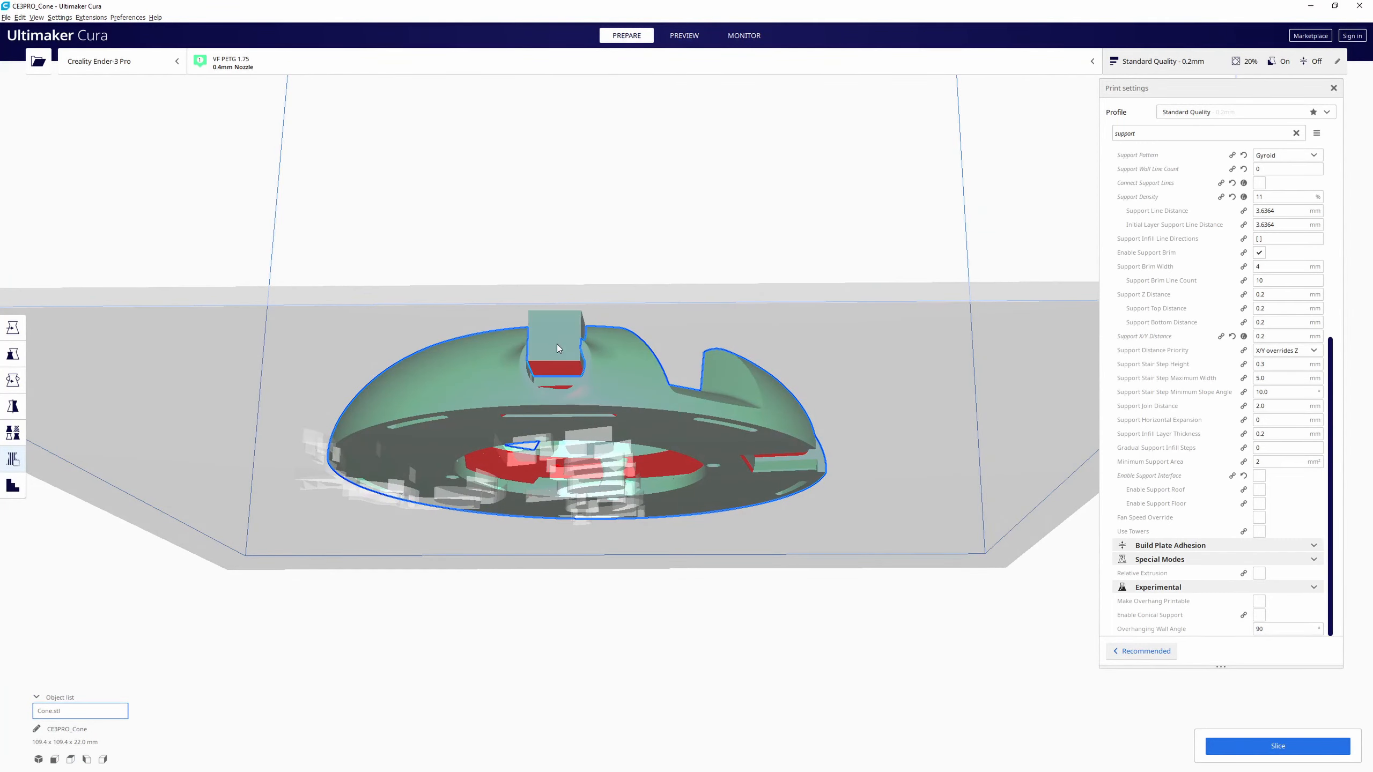
{"action": "mouse_move", "coordinate": [588, 443]}
{"action": "right_mouse_down"}
{"action": "mouse_move", "coordinate": [492, 582]}
{"action": "mouse_move", "coordinate": [272, 519]}
{"action": "right_mouse_up"}
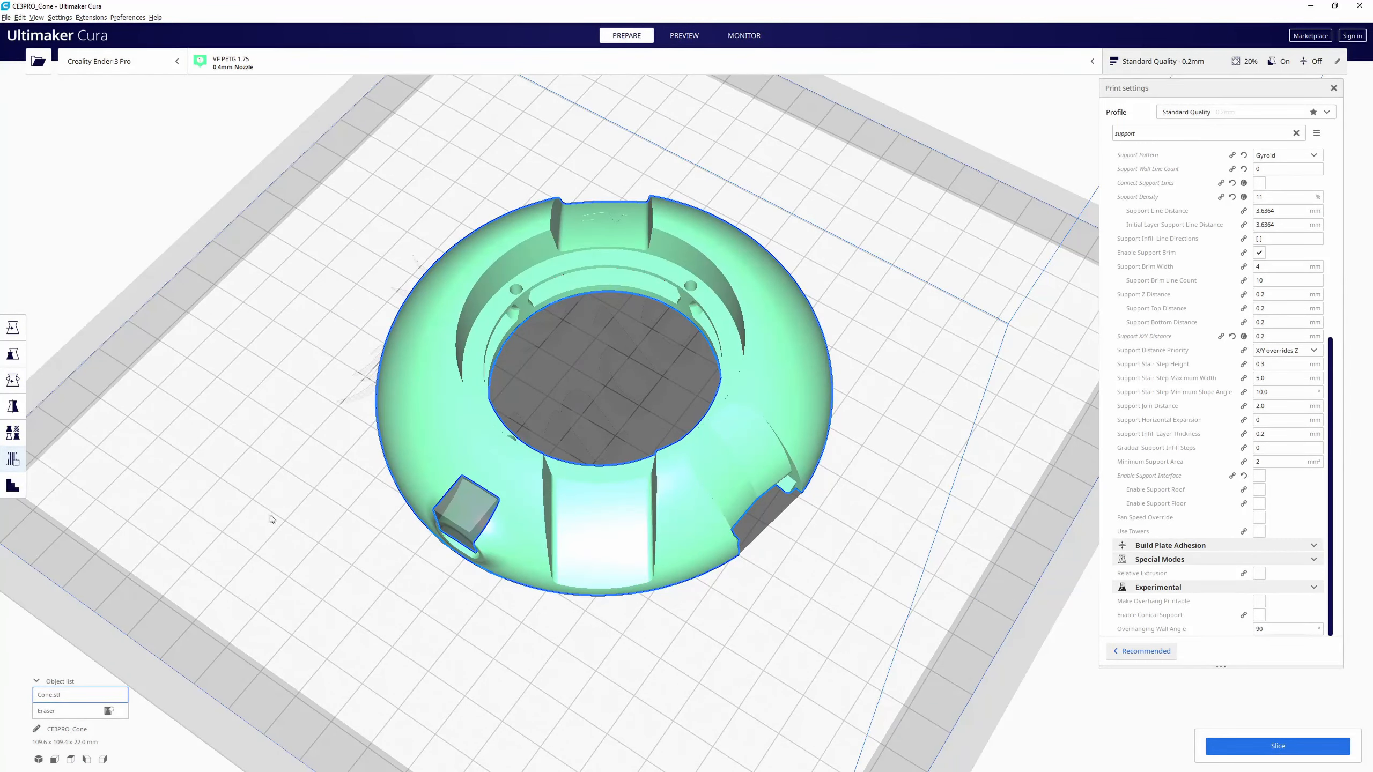
With uniform scaling off, stretch the port's support blocker to about 68 mm in X and 20.5 mm in Z.
{"action": "left_click", "coordinate": [12, 355]}
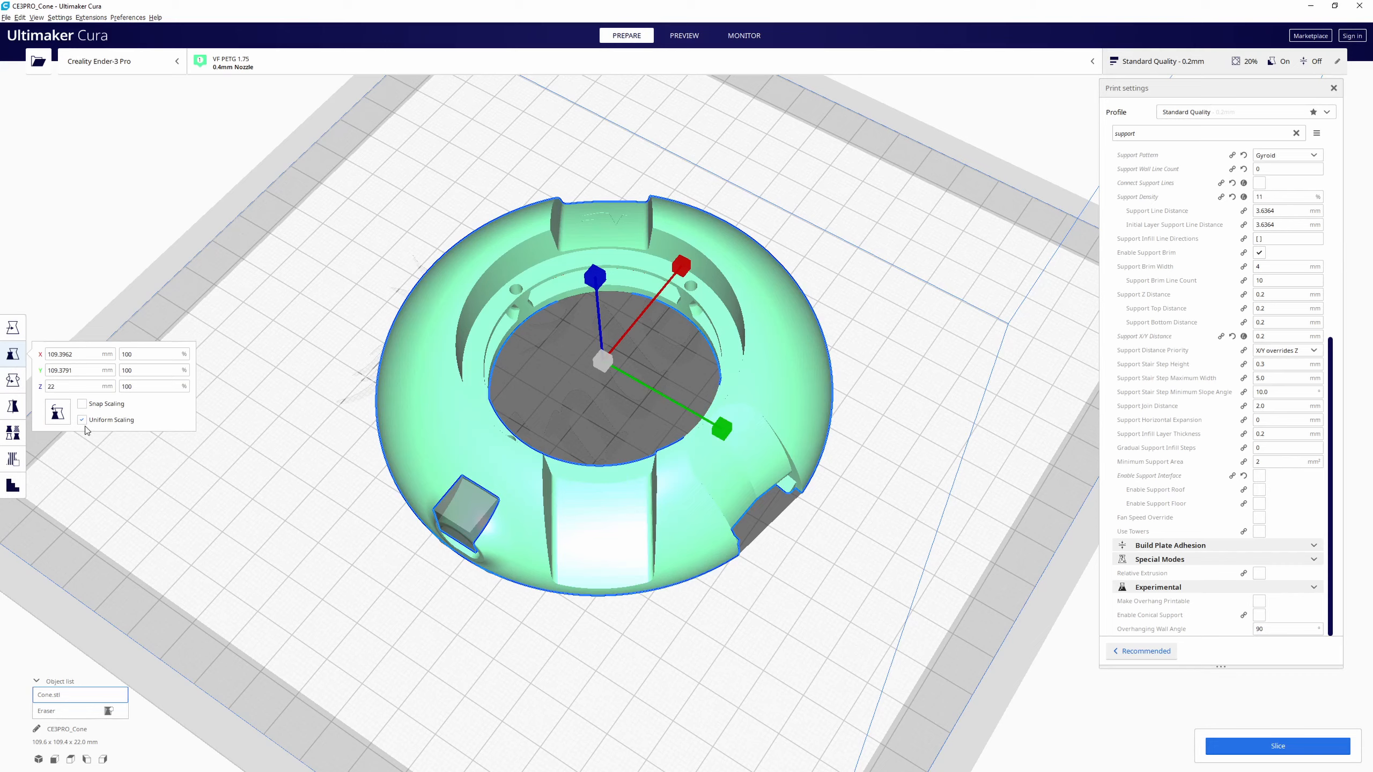
{"action": "left_click", "coordinate": [482, 503]}
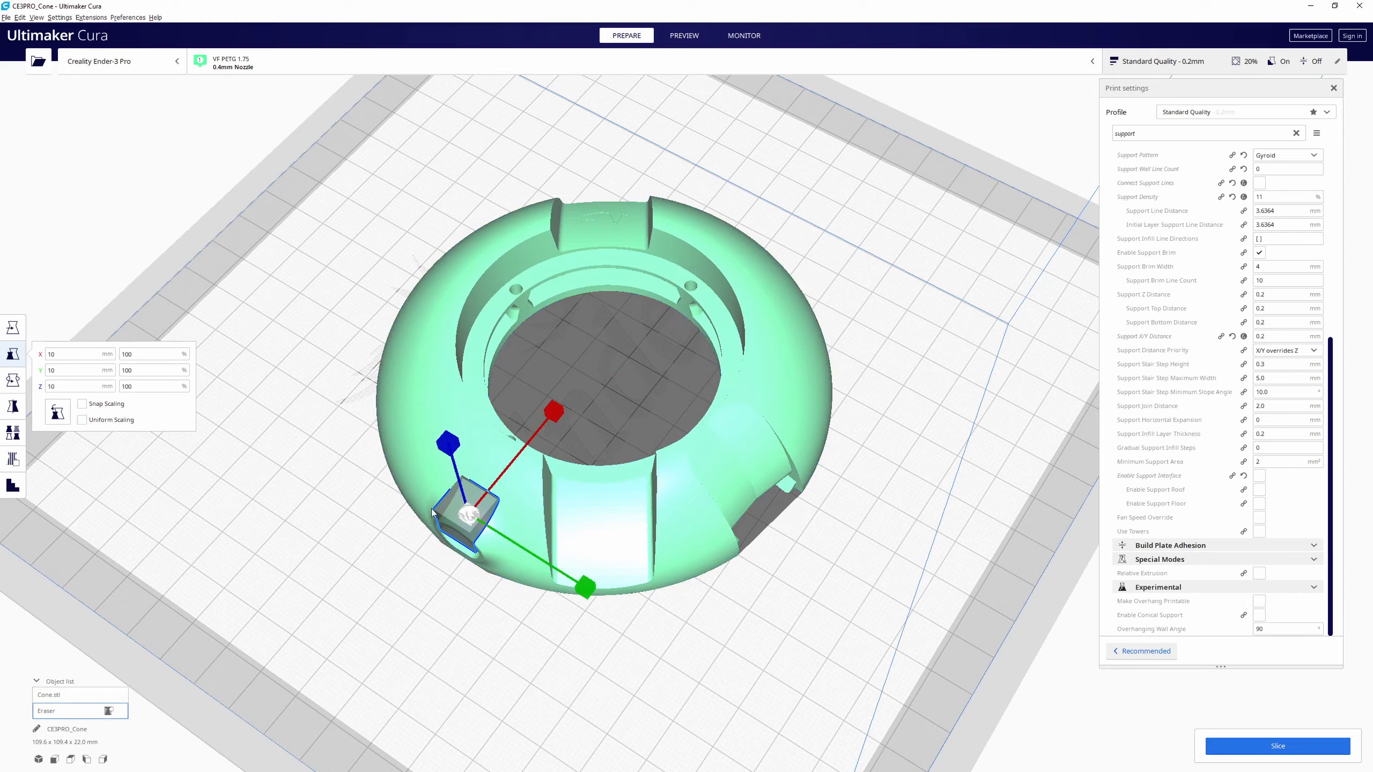
{"action": "left_click_drag", "start_coordinate": [555, 415], "coordinate": [698, 294]}
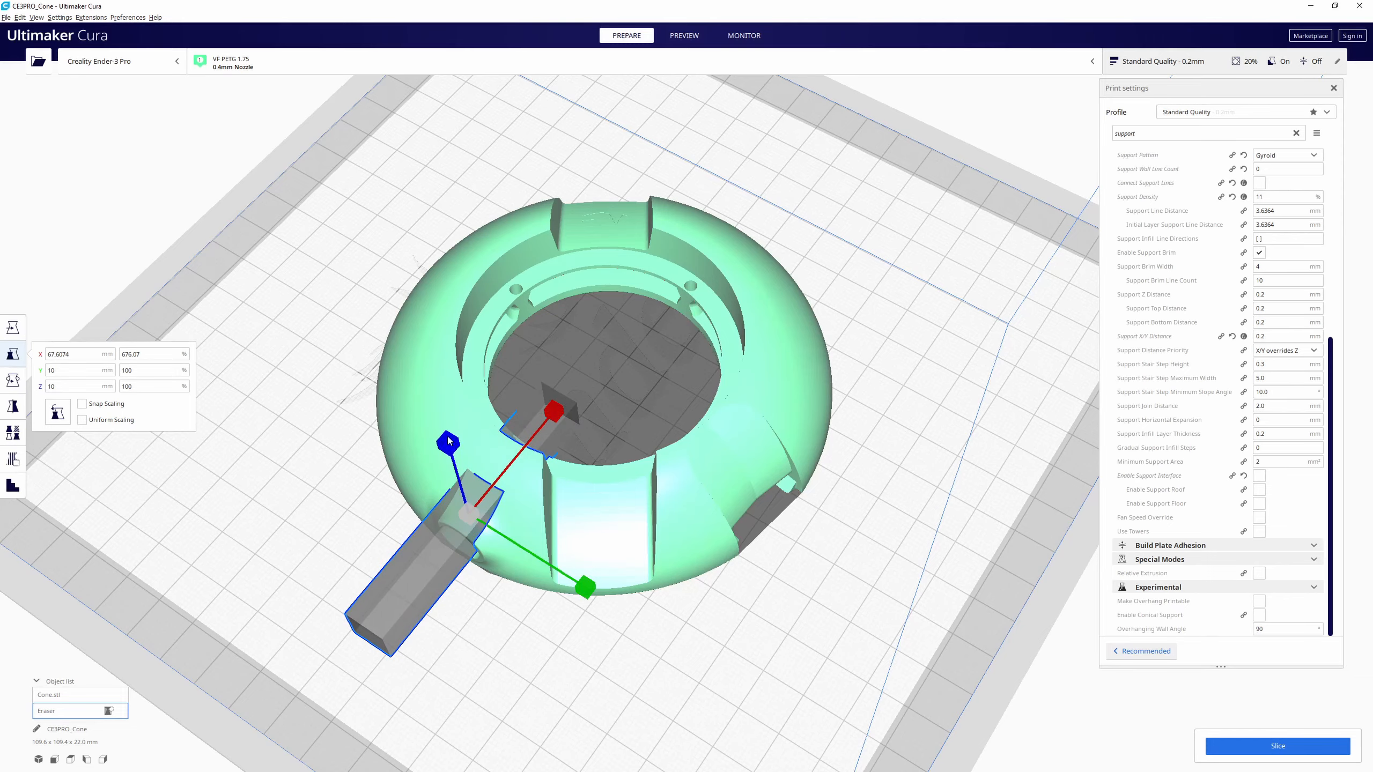
{"action": "left_click_drag", "start_coordinate": [447, 443], "coordinate": [448, 381]}
{"action": "right_click_drag", "start_coordinate": [509, 567], "coordinate": [484, 598]}
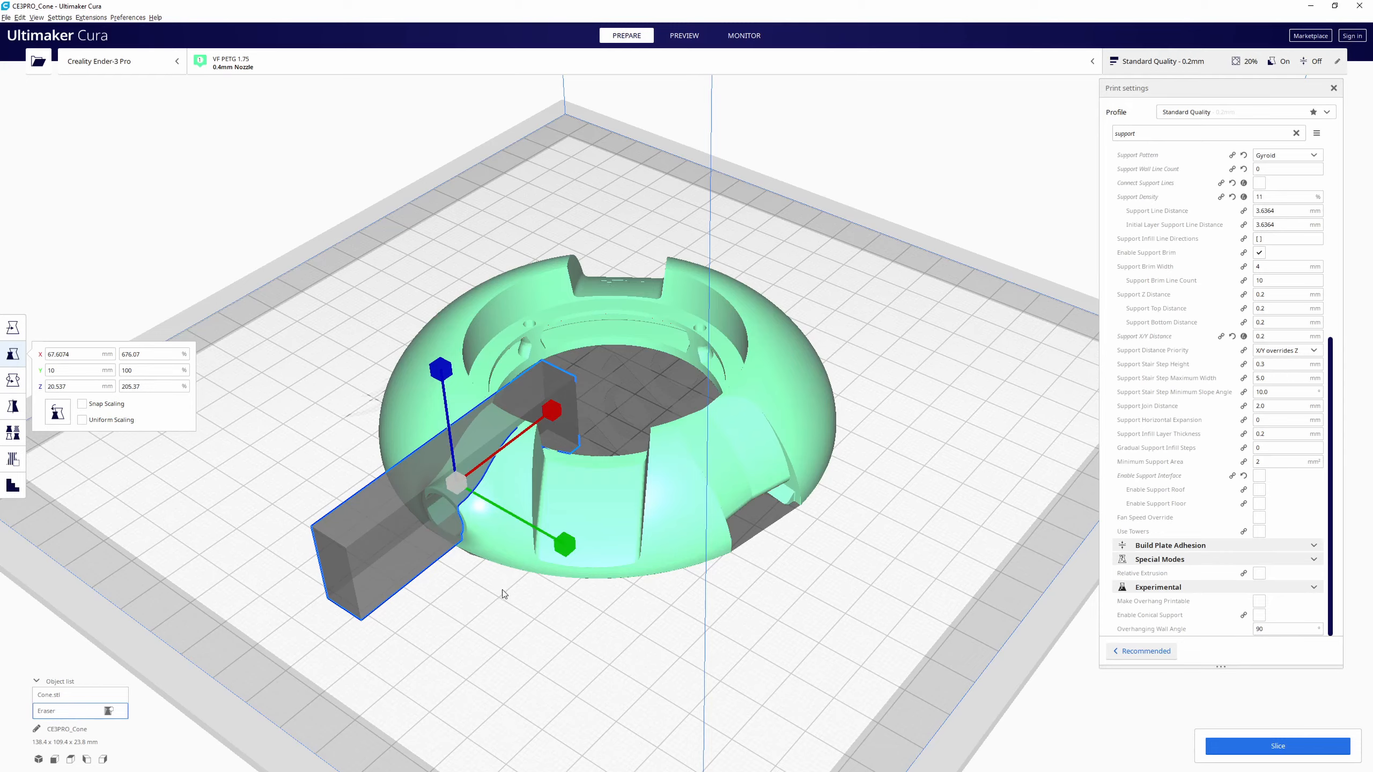
Widen the port's support blocker to about 17 mm in Y so it spans the round port.
{"action": "right_click_drag", "start_coordinate": [499, 570], "coordinate": [547, 556]}
{"action": "mouse_move", "coordinate": [505, 598]}
{"action": "right_mouse_down"}
{"action": "mouse_move", "coordinate": [504, 550]}
{"action": "mouse_move", "coordinate": [447, 417]}
{"action": "mouse_move", "coordinate": [493, 503]}
{"action": "mouse_move", "coordinate": [512, 497]}
{"action": "right_mouse_up"}
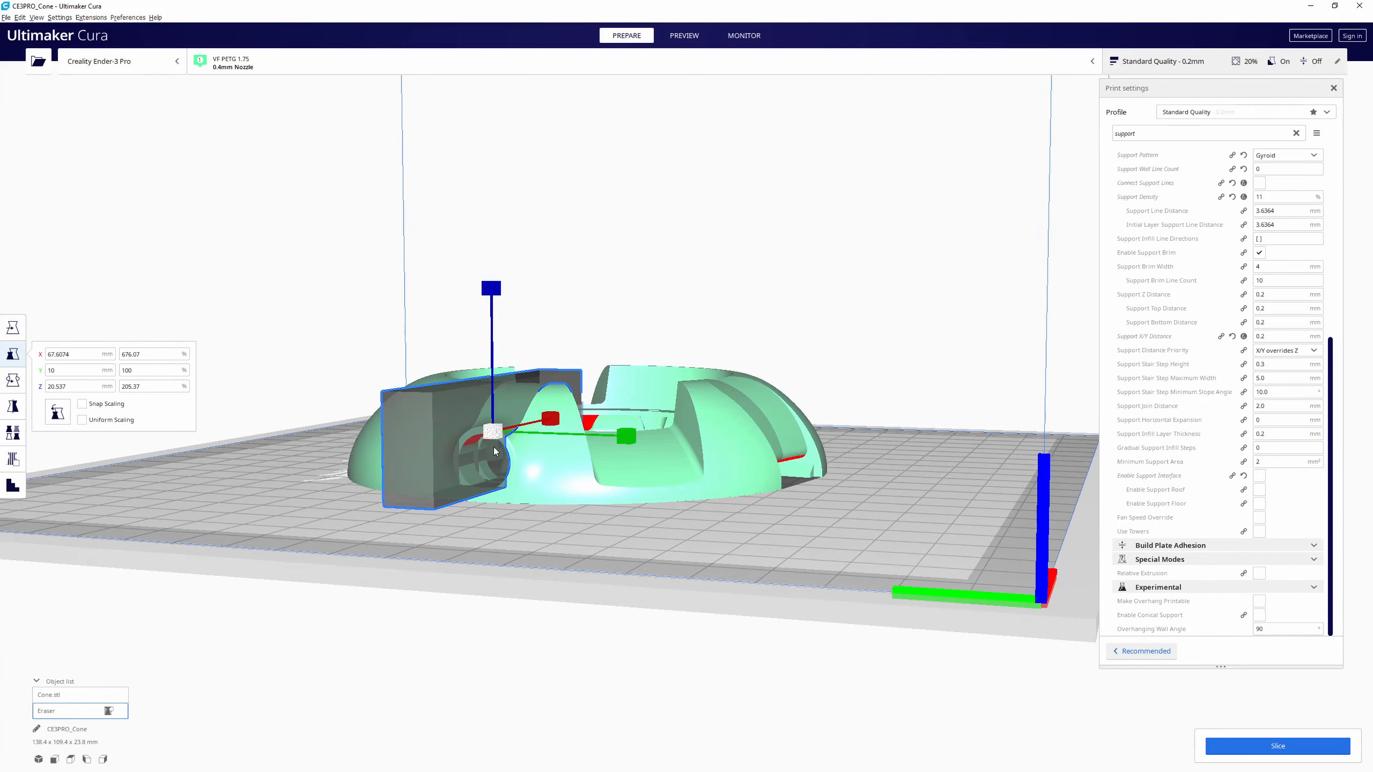
{"action": "scroll", "coordinate": [470, 448], "scroll_direction": "up", "scroll_amount": 5}
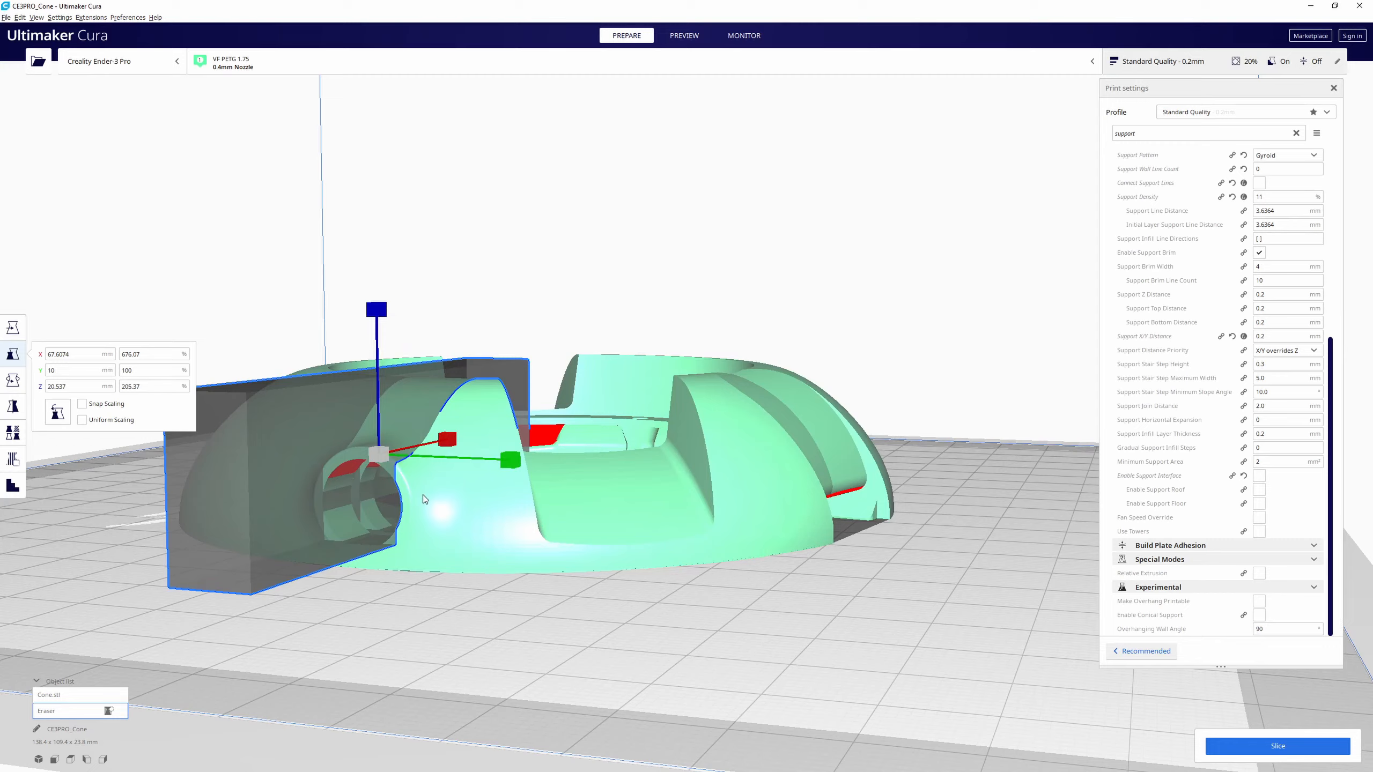
{"action": "right_click_drag", "start_coordinate": [423, 495], "coordinate": [433, 466]}
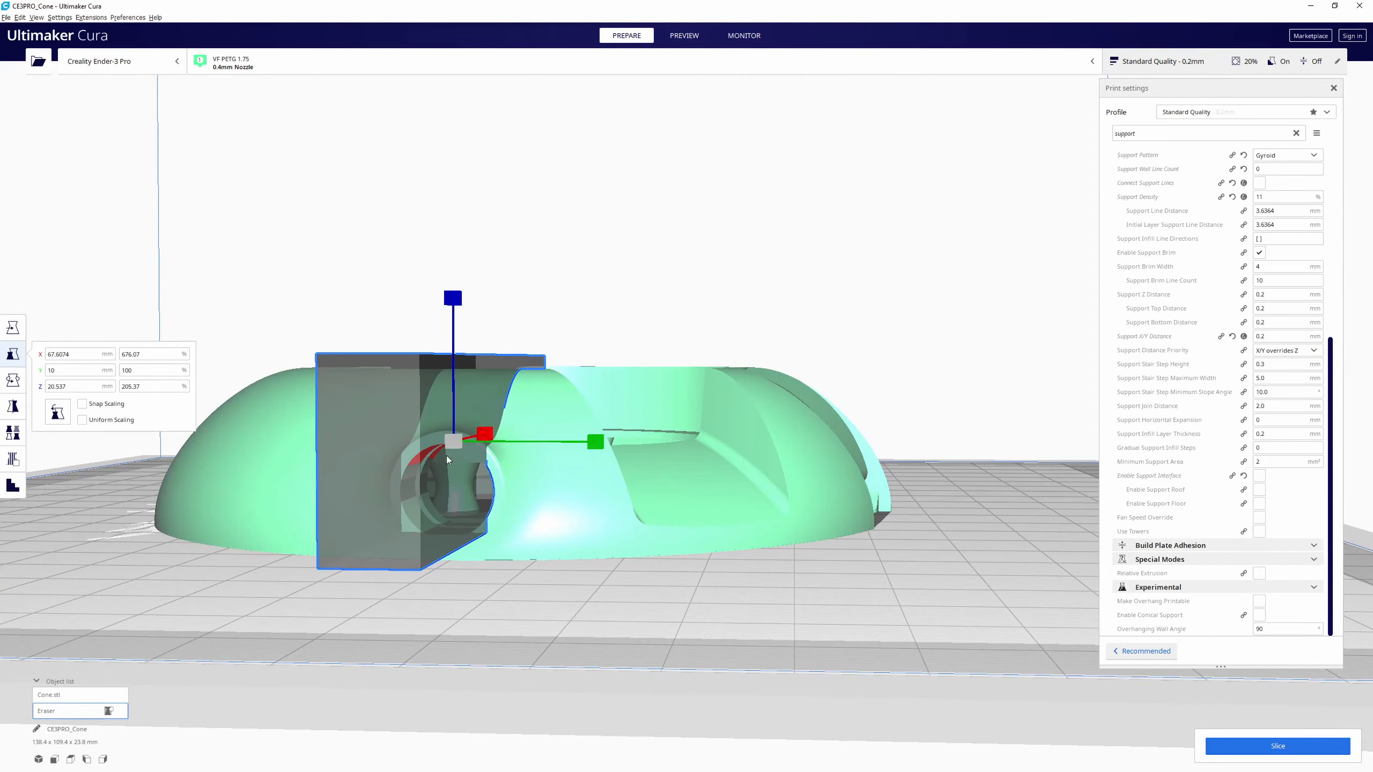
{"action": "right_click_drag", "start_coordinate": [588, 491], "coordinate": [506, 541]}
{"action": "left_click_drag", "start_coordinate": [536, 599], "coordinate": [637, 602]}
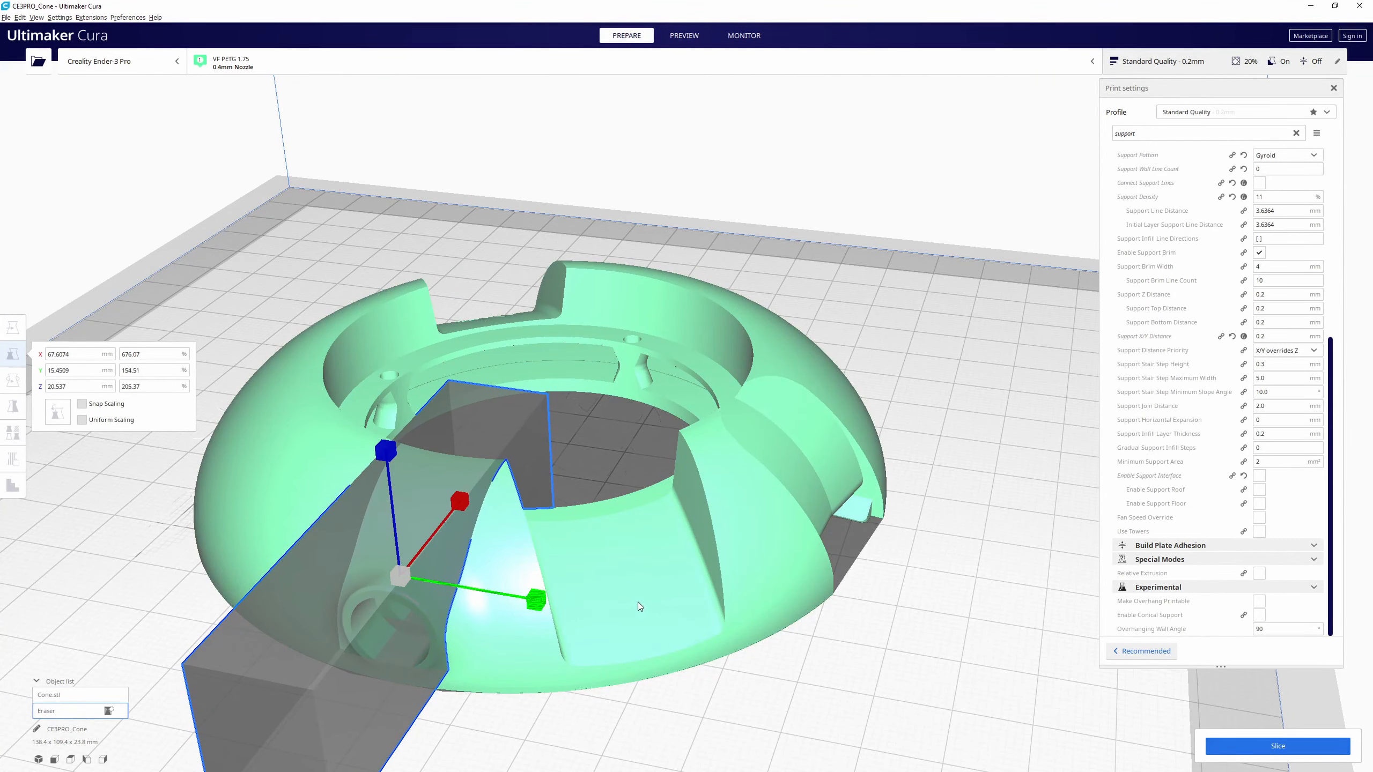
{"action": "mouse_move", "coordinate": [603, 636]}
{"action": "right_mouse_down"}
{"action": "mouse_move", "coordinate": [753, 594]}
{"action": "mouse_move", "coordinate": [697, 588]}
{"action": "right_mouse_up"}
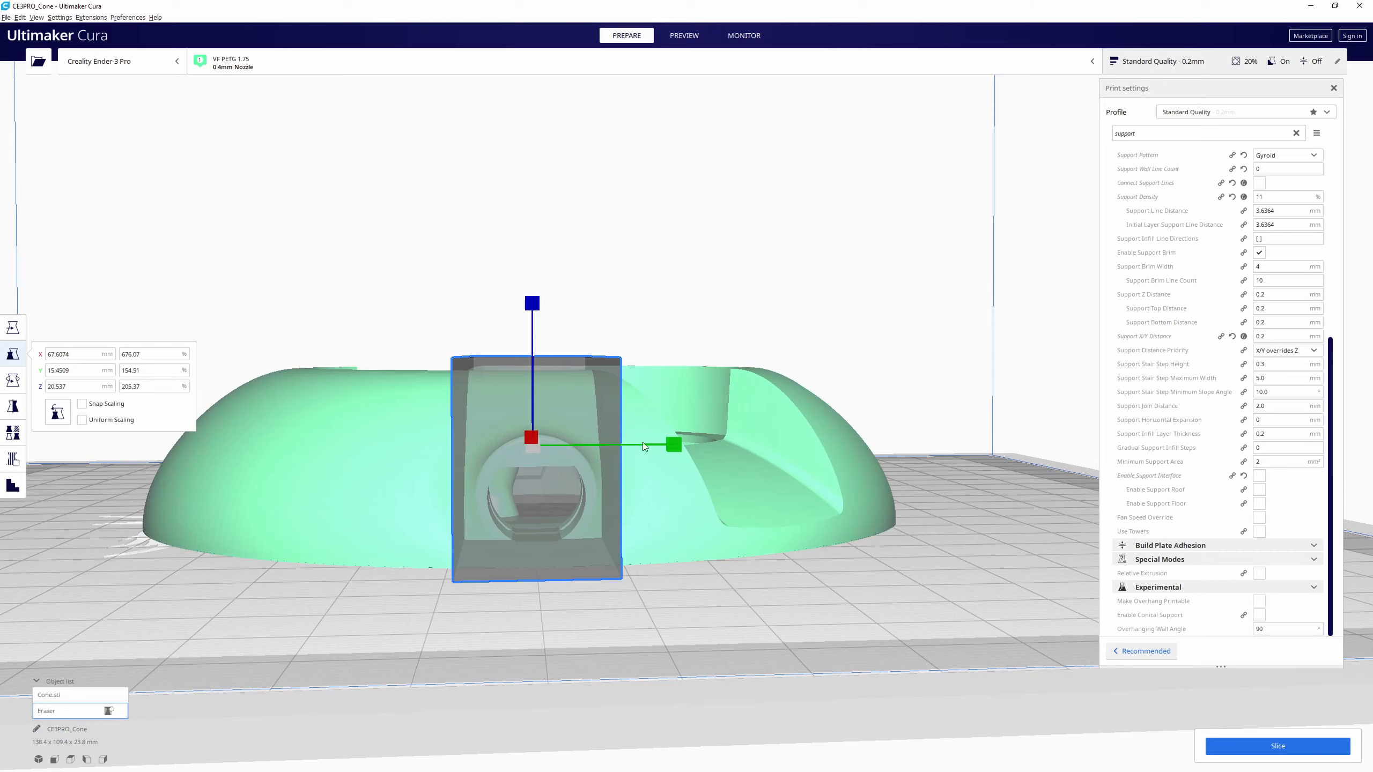
{"action": "mouse_move", "coordinate": [673, 448]}
{"action": "left_mouse_down"}
{"action": "mouse_move", "coordinate": [634, 449]}
{"action": "mouse_move", "coordinate": [683, 449]}
{"action": "left_mouse_up"}
{"action": "right_click_drag", "start_coordinate": [661, 597], "coordinate": [629, 588]}
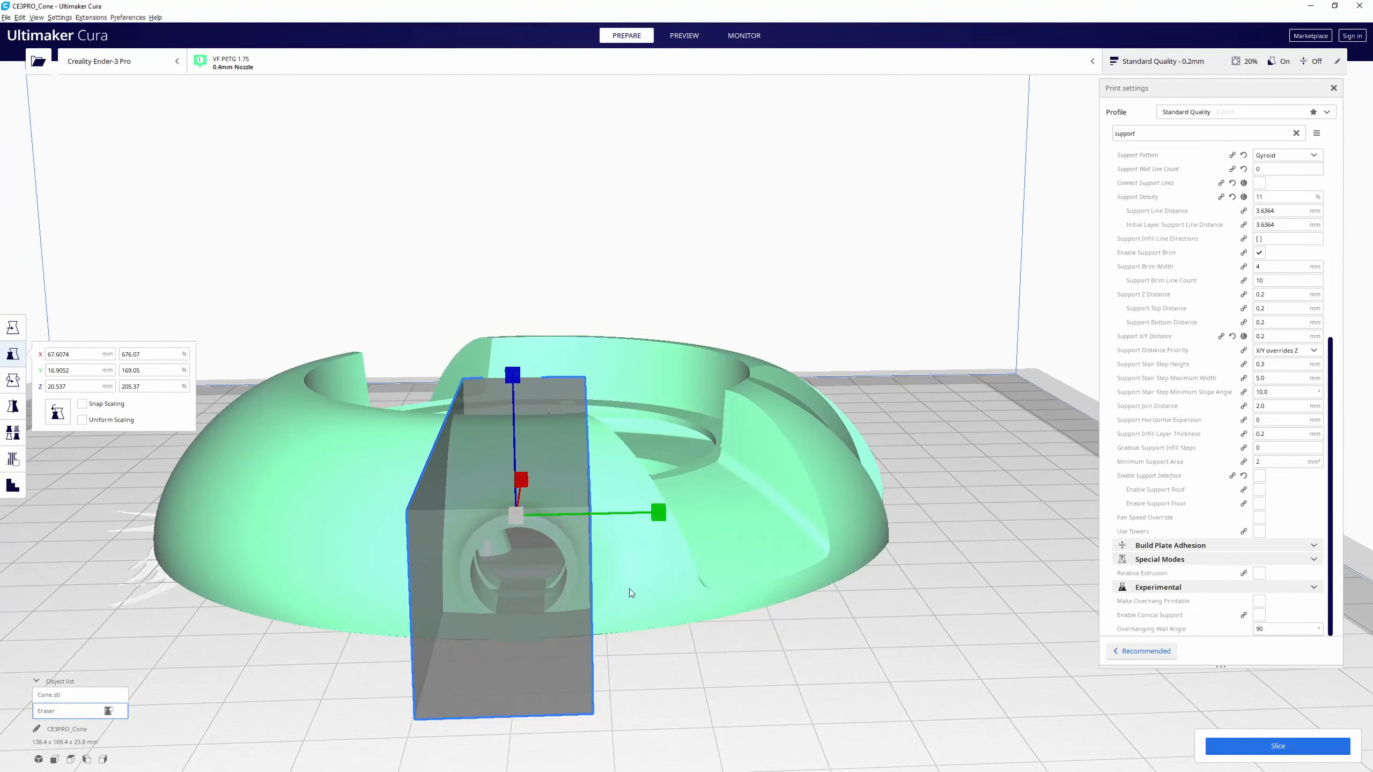
{"action": "mouse_move", "coordinate": [661, 514]}
{"action": "left_mouse_down"}
{"action": "mouse_move", "coordinate": [613, 516]}
{"action": "mouse_move", "coordinate": [658, 516]}
{"action": "left_mouse_up"}
Move the support blocker to about Y 0.23 mm to centre it on the round port, and check its coverage from above and outside.
{"action": "key", "text": "t"}
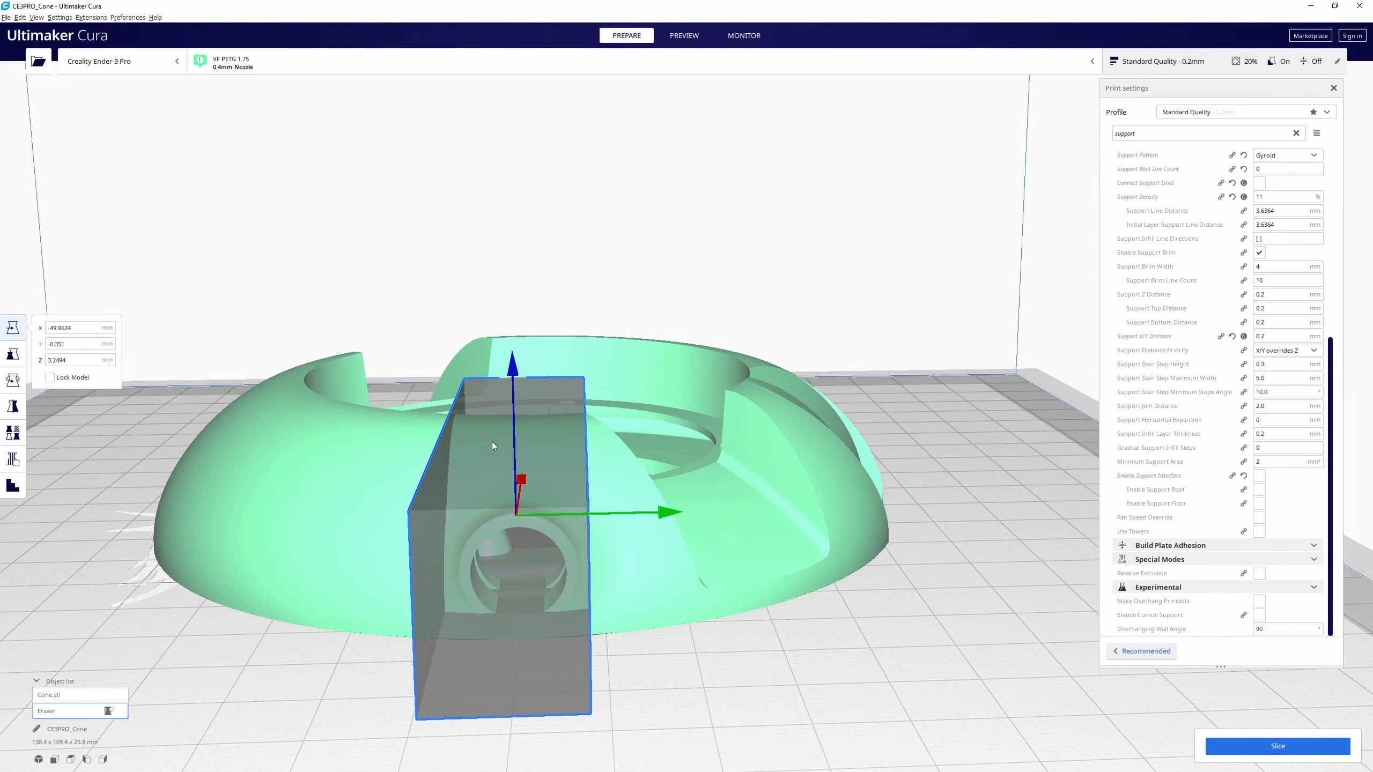
{"action": "left_click_drag", "start_coordinate": [668, 515], "coordinate": [661, 538]}
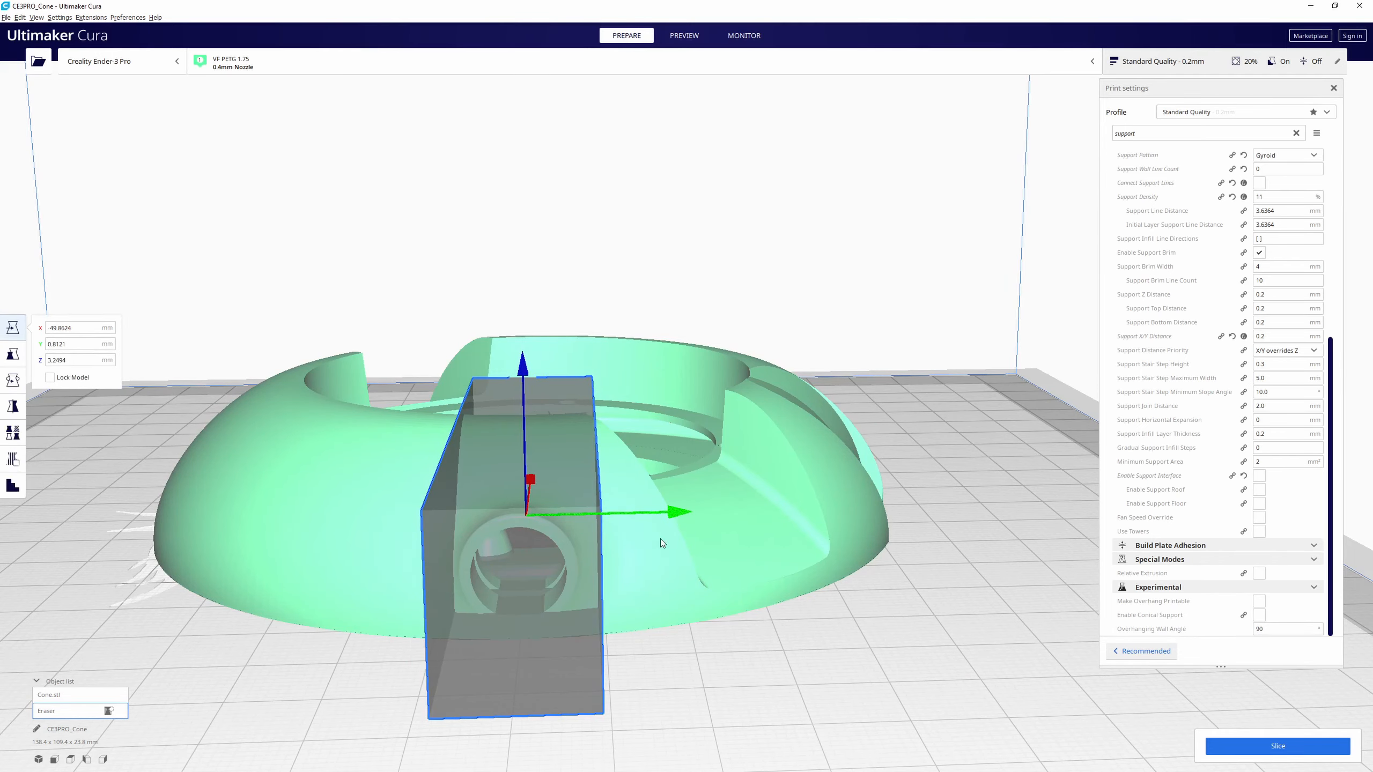
{"action": "right_click_drag", "start_coordinate": [661, 539], "coordinate": [661, 612]}
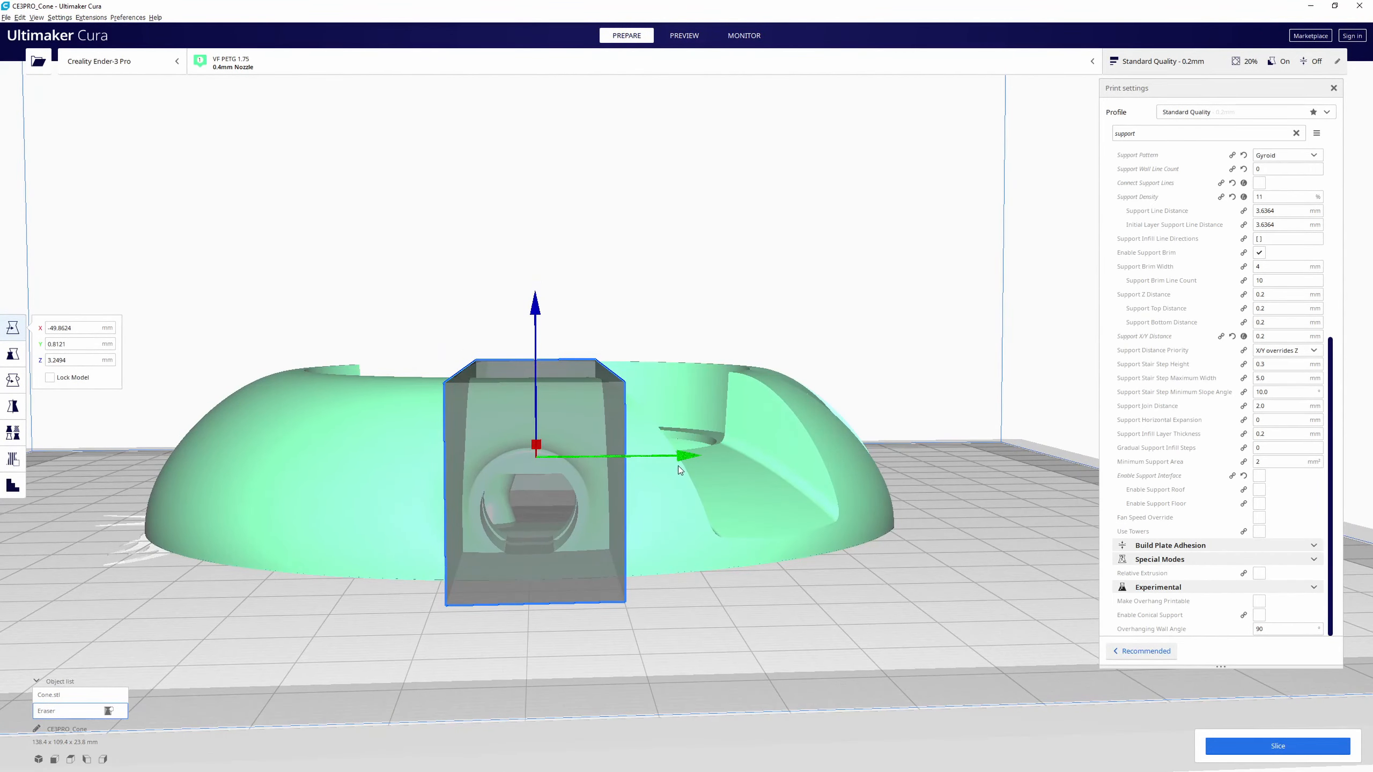
{"action": "left_click_drag", "start_coordinate": [678, 465], "coordinate": [682, 460]}
{"action": "mouse_move", "coordinate": [682, 460]}
{"action": "right_mouse_down"}
{"action": "mouse_move", "coordinate": [736, 711]}
{"action": "mouse_move", "coordinate": [543, 709]}
{"action": "mouse_move", "coordinate": [597, 384]}
{"action": "mouse_move", "coordinate": [687, 609]}
{"action": "mouse_move", "coordinate": [879, 681]}
{"action": "mouse_move", "coordinate": [969, 683]}
{"action": "mouse_move", "coordinate": [612, 447]}
{"action": "mouse_move", "coordinate": [566, 544]}
{"action": "mouse_move", "coordinate": [475, 545]}
{"action": "mouse_move", "coordinate": [494, 588]}
{"action": "mouse_move", "coordinate": [722, 646]}
{"action": "right_mouse_up"}
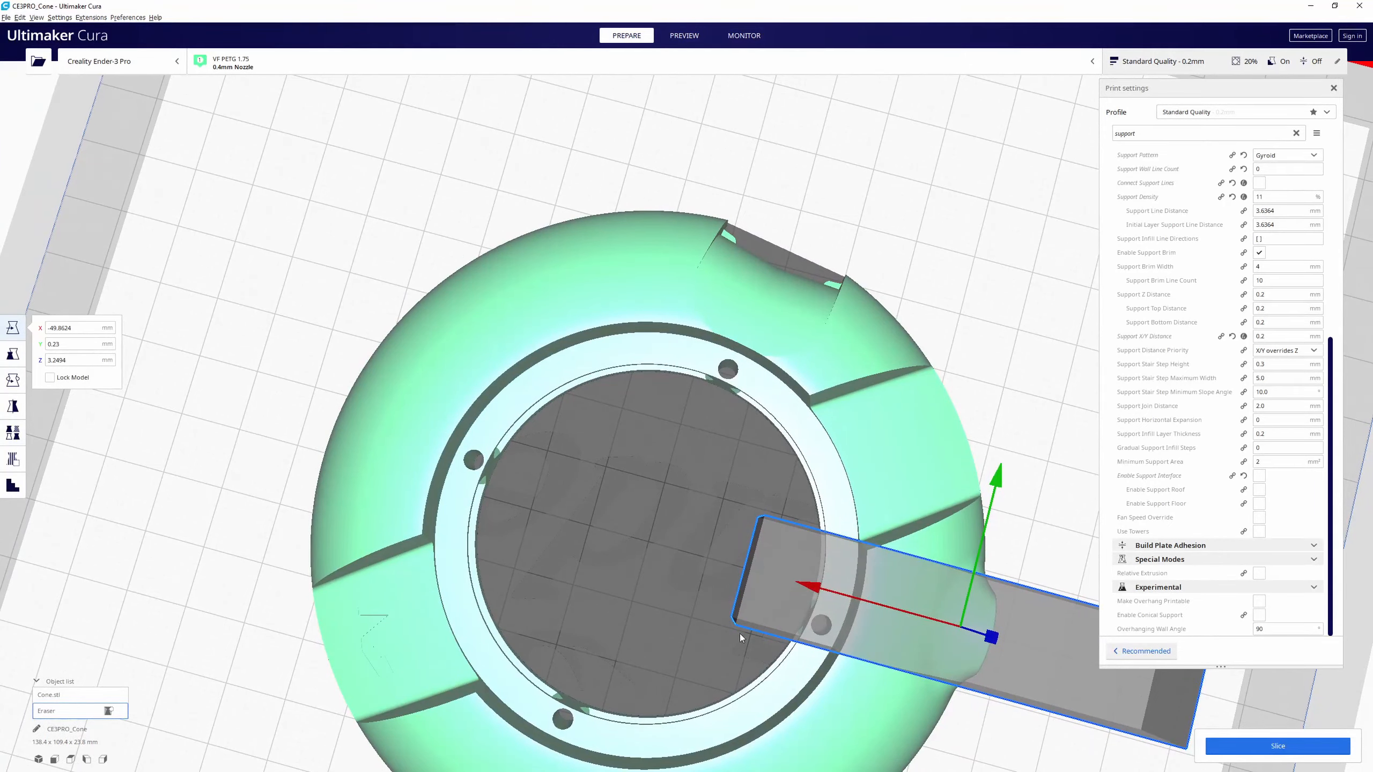
{"action": "mouse_move", "coordinate": [623, 536]}
{"action": "right_mouse_down"}
{"action": "mouse_move", "coordinate": [710, 599]}
{"action": "mouse_move", "coordinate": [680, 617]}
{"action": "mouse_move", "coordinate": [687, 603]}
{"action": "right_mouse_up"}
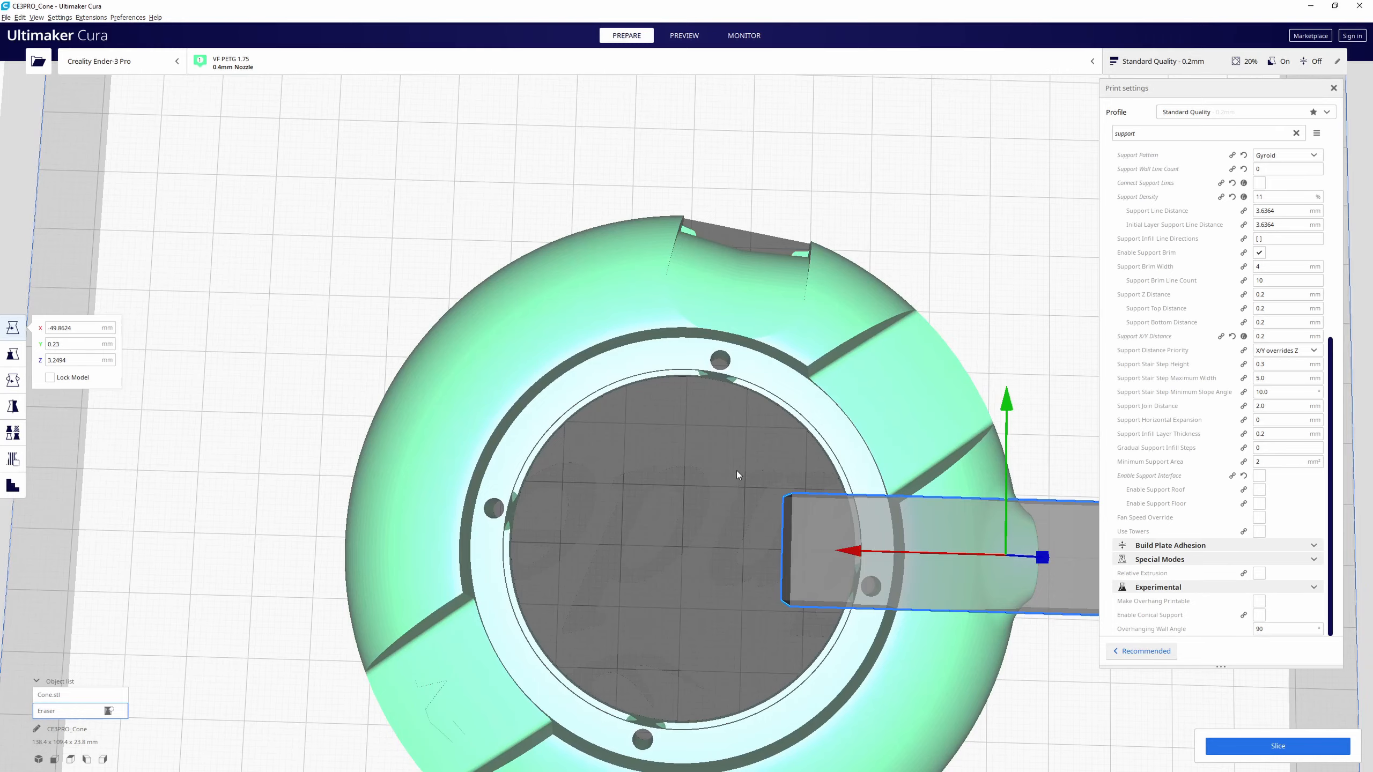
{"action": "right_click_drag", "start_coordinate": [761, 569], "coordinate": [646, 434]}
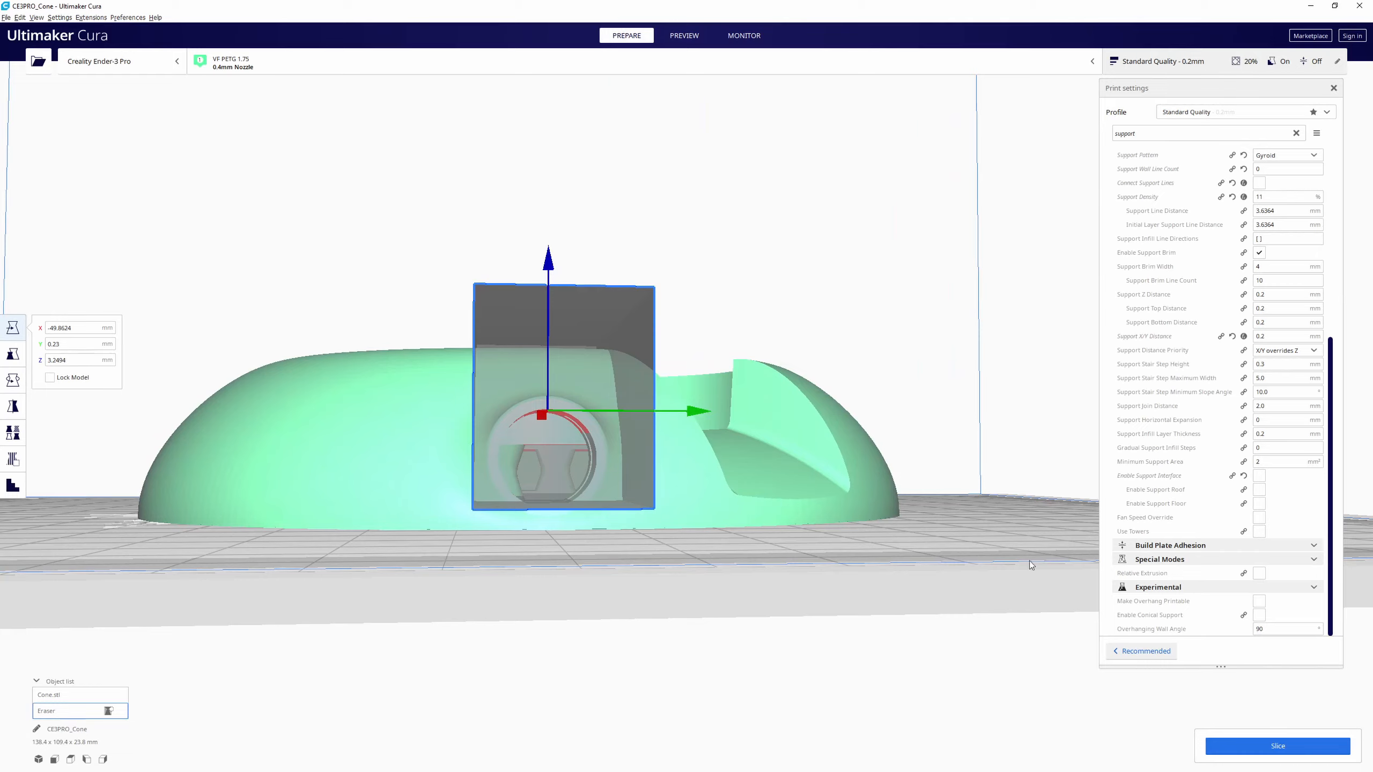
Slice the cone with the port's blocker and inspect its supports in the layer preview with travel moves hidden.
{"action": "left_click", "coordinate": [1264, 750]}
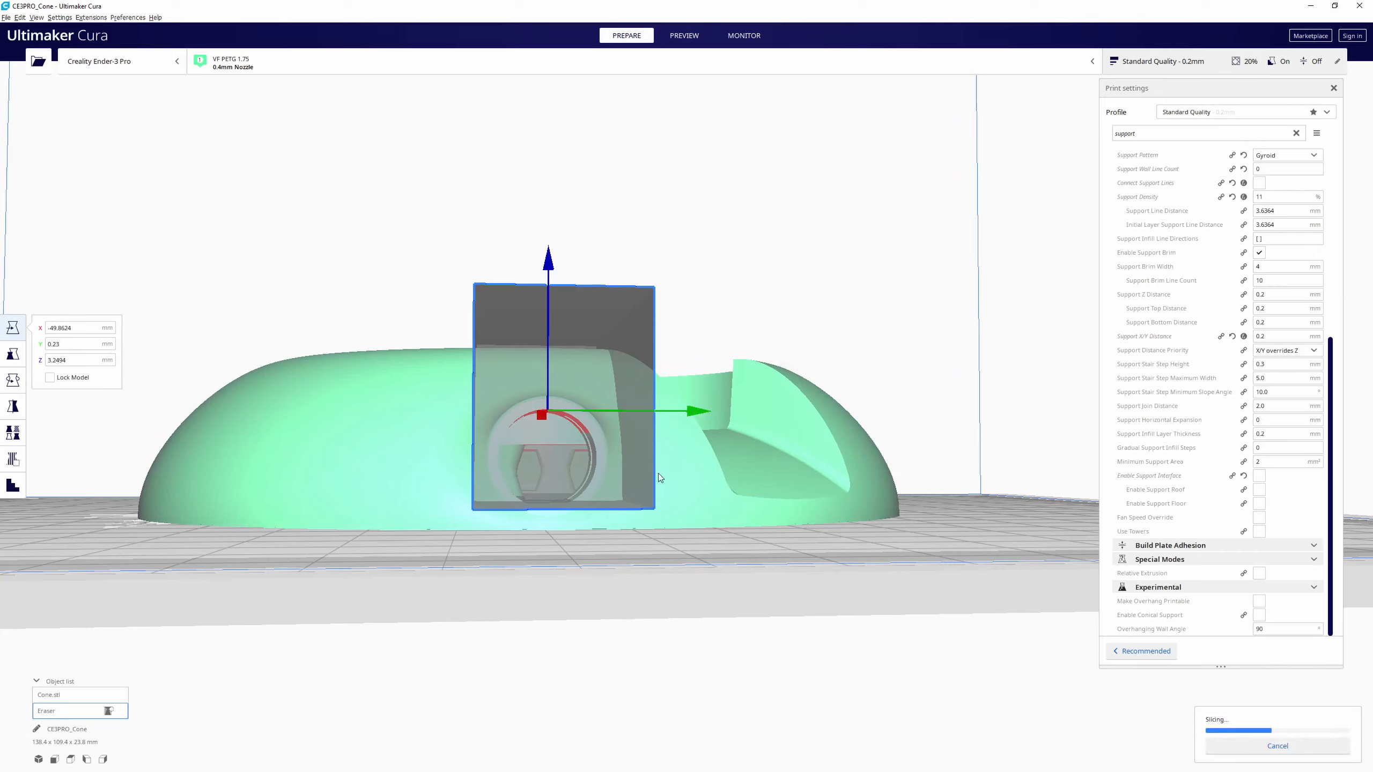
{"action": "right_click_drag", "start_coordinate": [834, 494], "coordinate": [712, 568]}
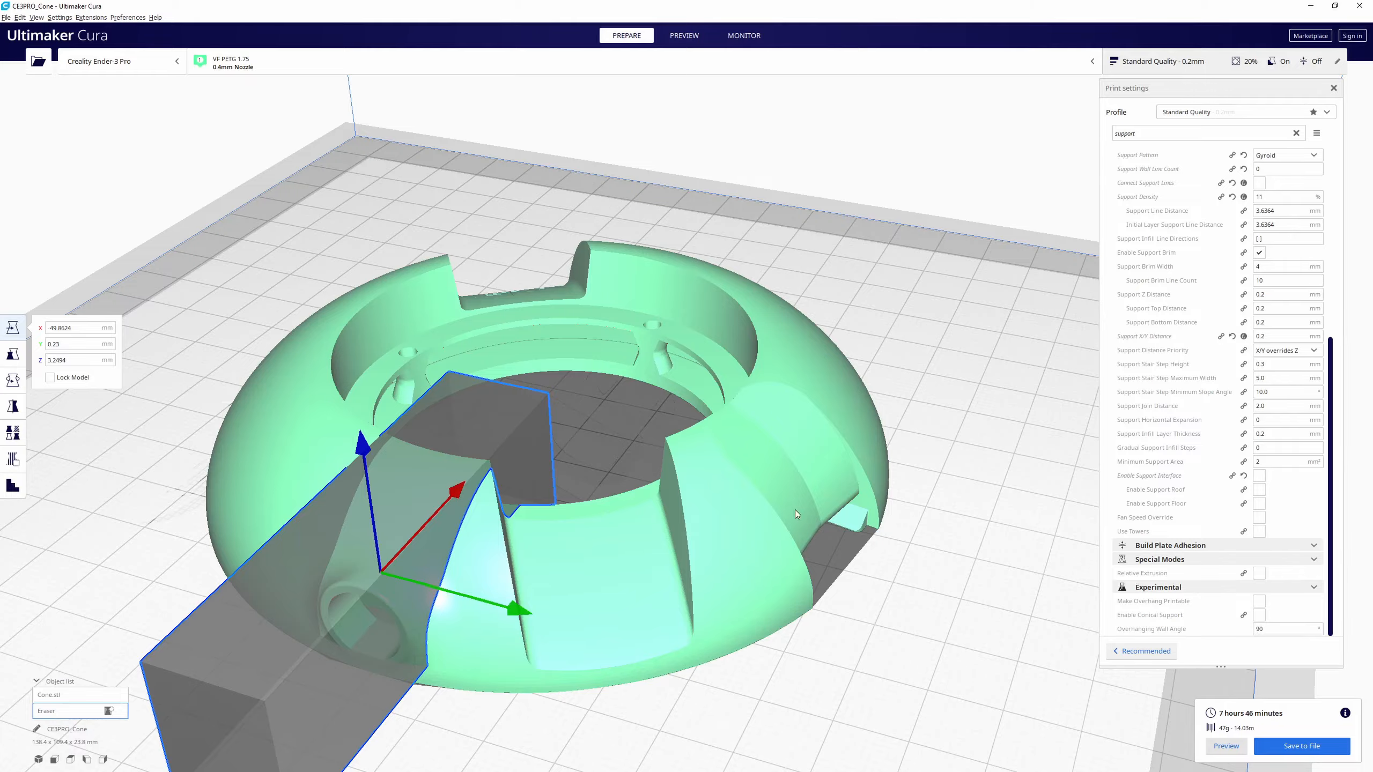
{"action": "right_click_drag", "start_coordinate": [536, 529], "coordinate": [519, 465]}
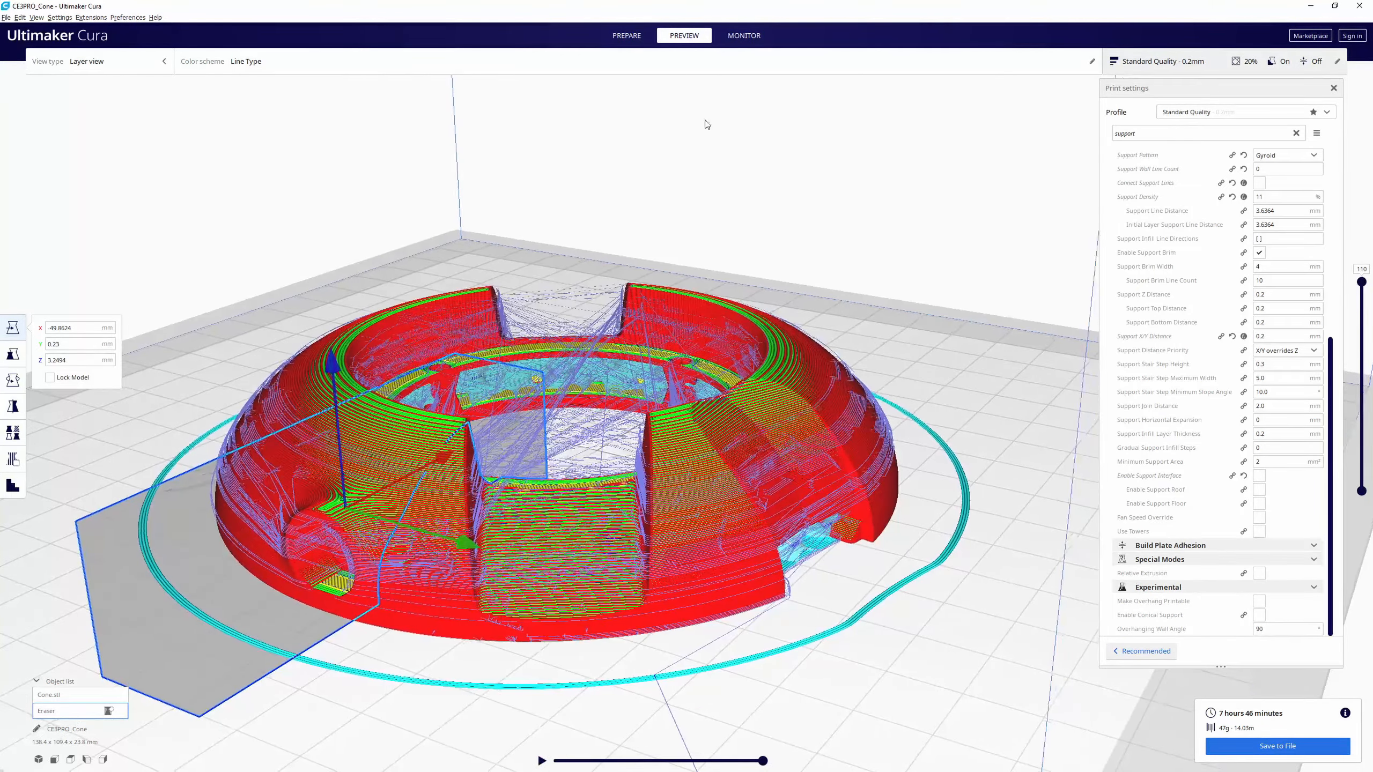
{"action": "left_click", "coordinate": [286, 64]}
{"action": "left_click", "coordinate": [185, 138]}
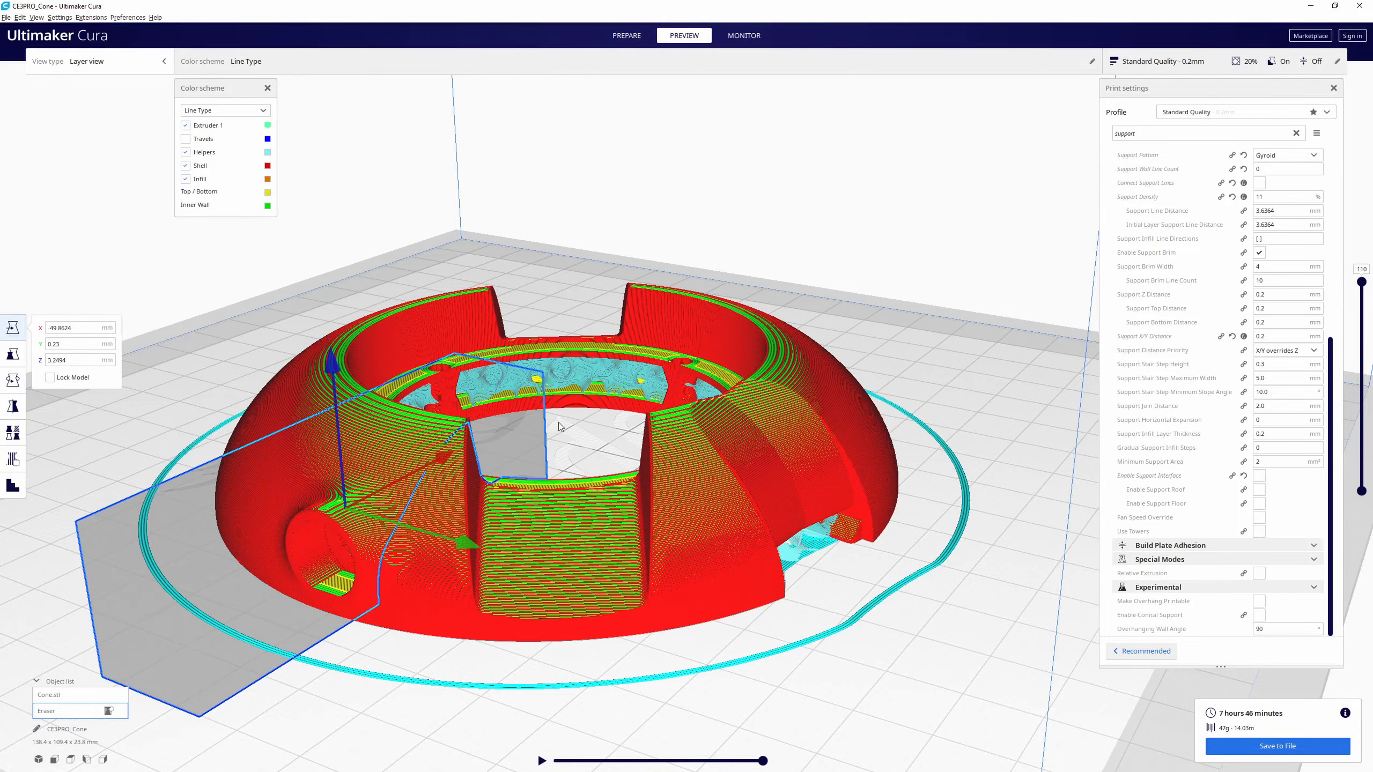
{"action": "right_click_drag", "start_coordinate": [560, 431], "coordinate": [200, 443]}
{"action": "mouse_move", "coordinate": [413, 466]}
{"action": "right_mouse_down"}
{"action": "mouse_move", "coordinate": [318, 460]}
{"action": "mouse_move", "coordinate": [286, 476]}
{"action": "right_mouse_up"}
{"action": "mouse_move", "coordinate": [809, 473]}
{"action": "right_mouse_down"}
{"action": "mouse_move", "coordinate": [850, 463]}
{"action": "mouse_move", "coordinate": [718, 432]}
{"action": "mouse_move", "coordinate": [641, 458]}
{"action": "mouse_move", "coordinate": [816, 411]}
{"action": "mouse_move", "coordinate": [789, 407]}
{"action": "mouse_move", "coordinate": [1052, 582]}
{"action": "right_mouse_up"}
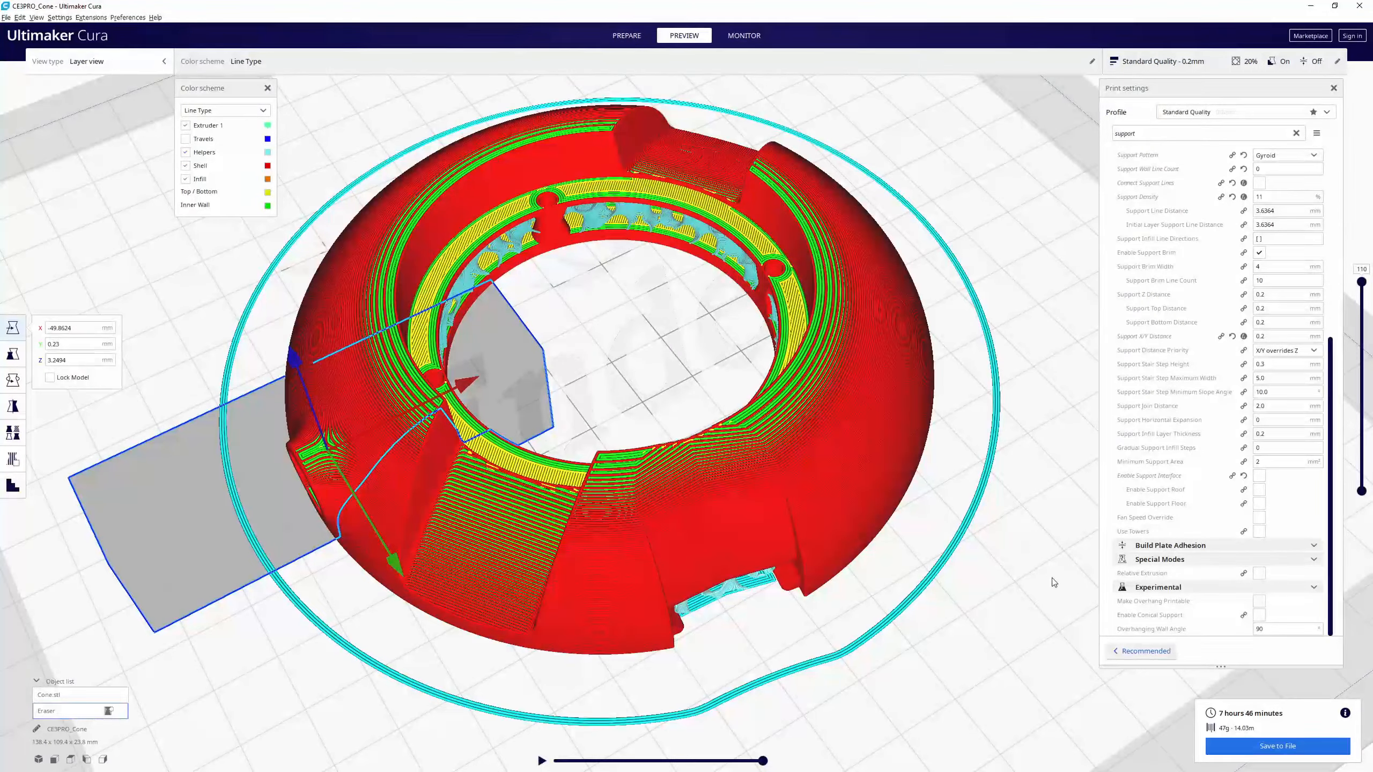
Return to the Prepare view and place two support blockers on the cone's underside, one at each side of the clamp slot.
{"action": "left_click", "coordinate": [622, 44]}
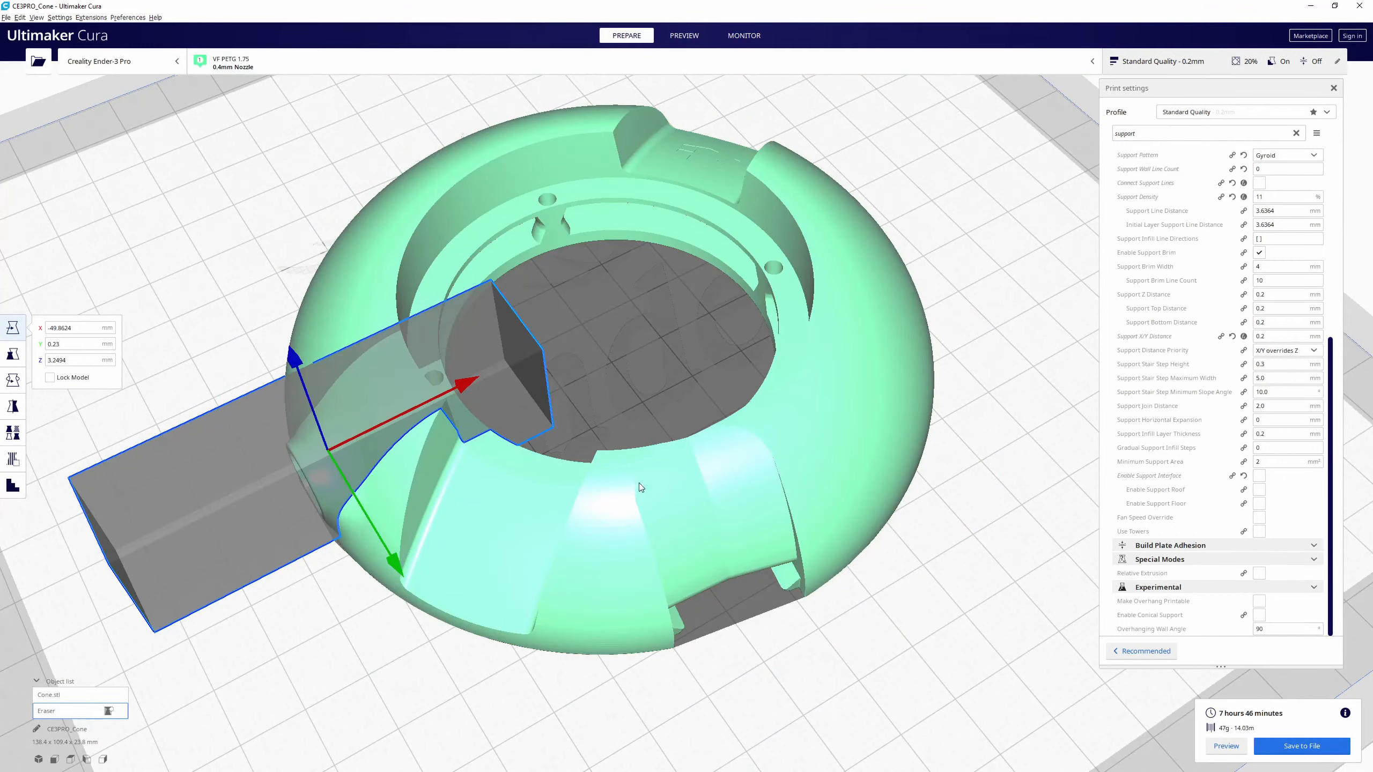
{"action": "right_click_drag", "start_coordinate": [742, 655], "coordinate": [645, 438]}
{"action": "left_click", "coordinate": [626, 352]}
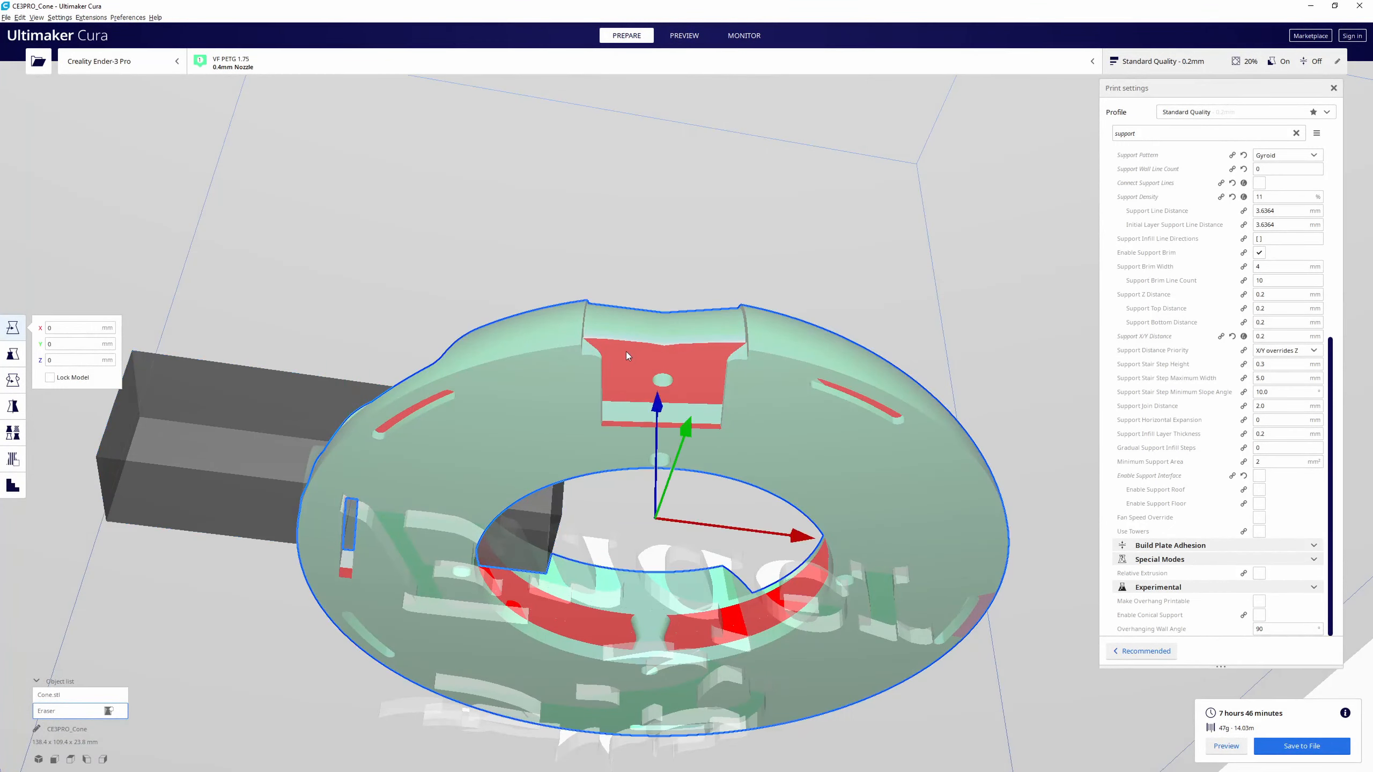
{"action": "left_click", "coordinate": [13, 458]}
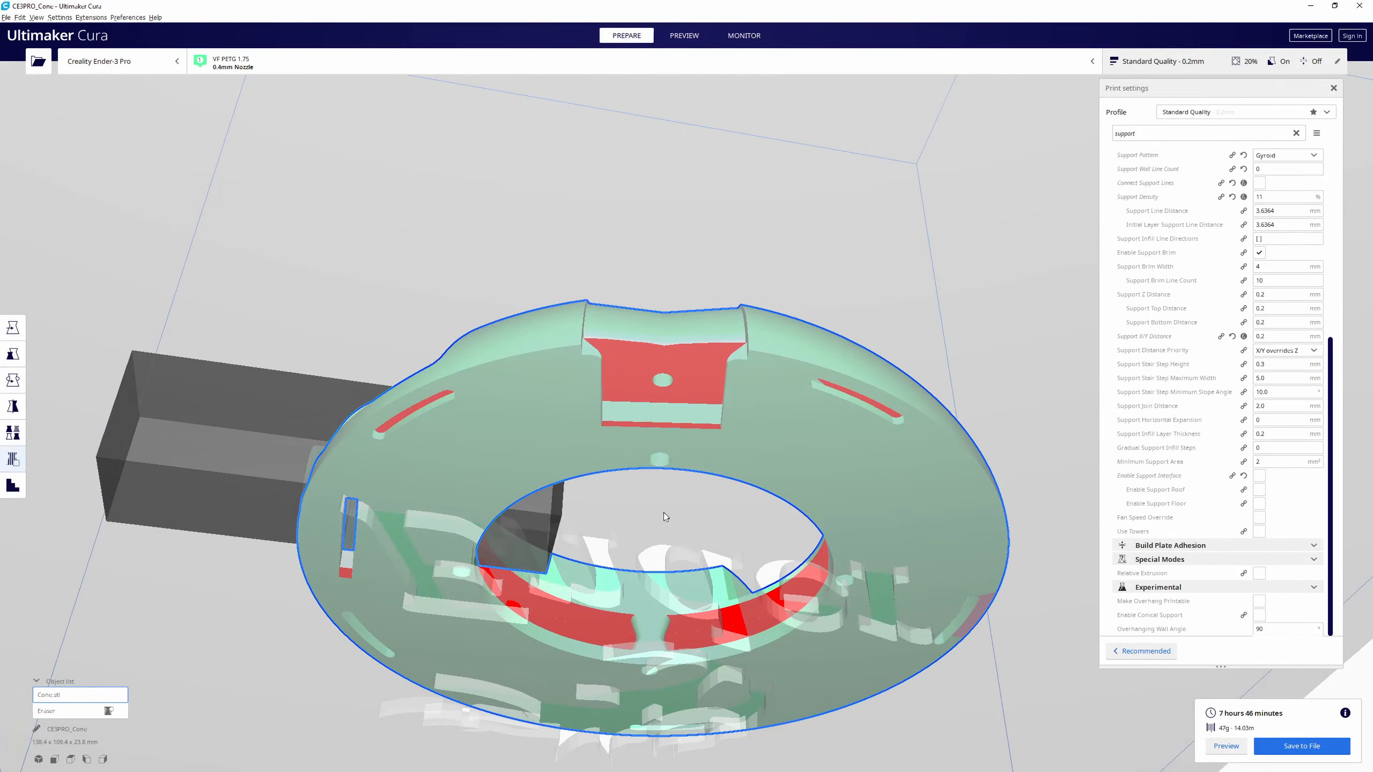
{"action": "left_click", "coordinate": [727, 352]}
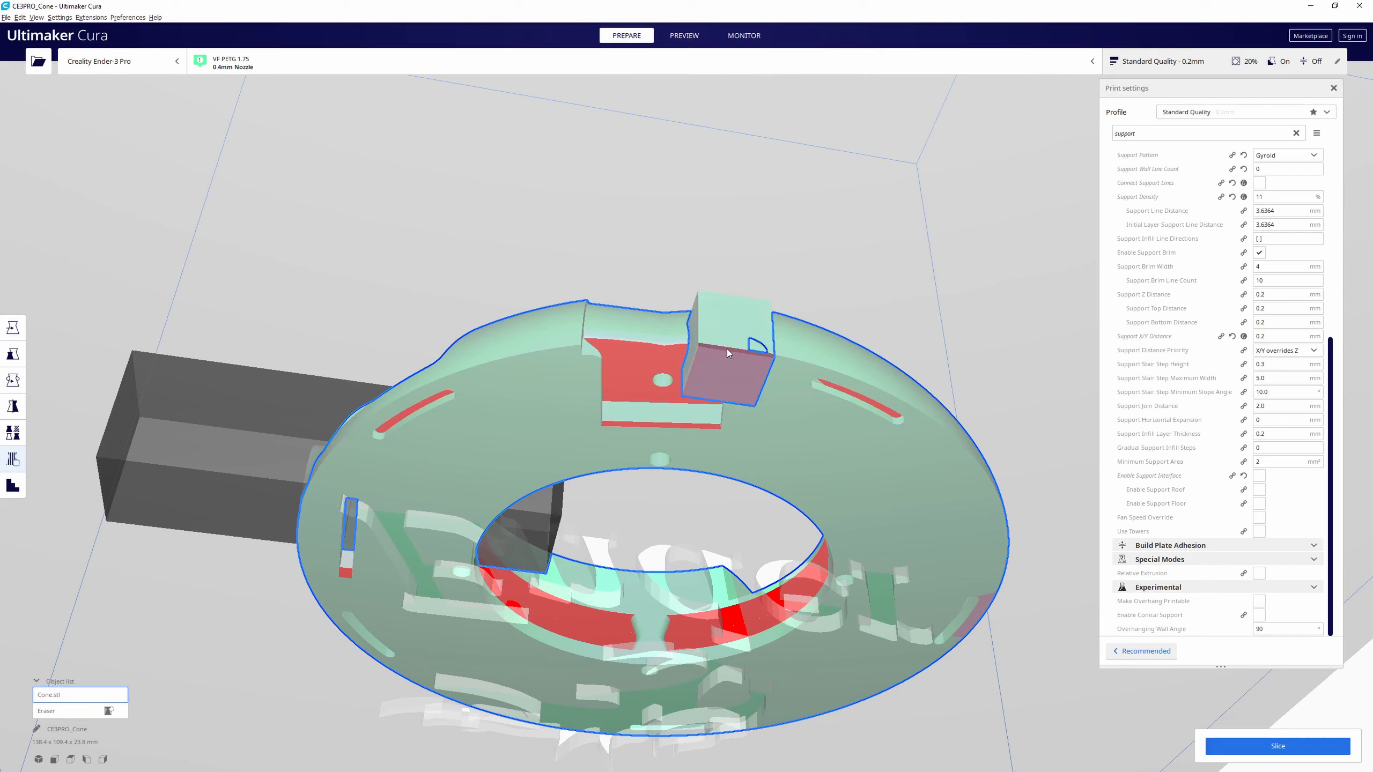
{"action": "left_click", "coordinate": [601, 348]}
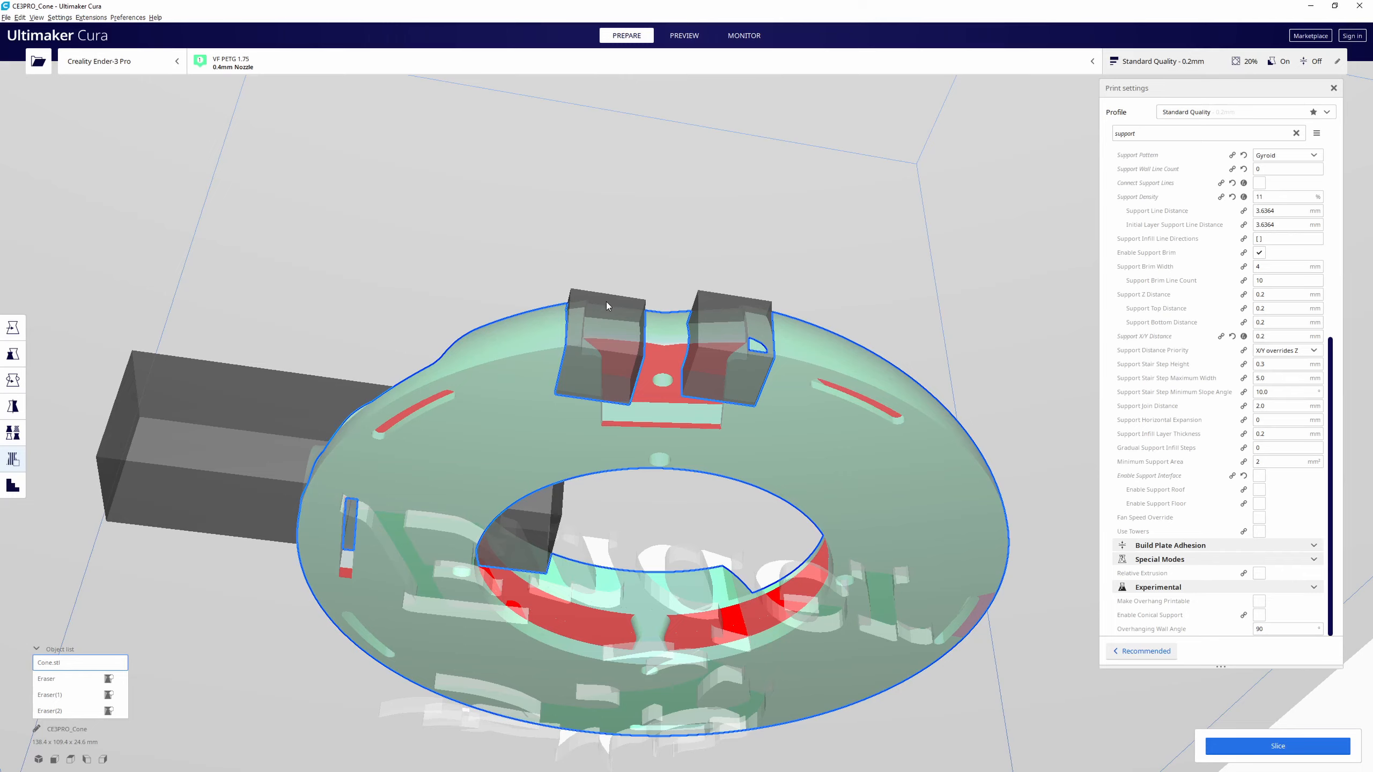
{"action": "right_click_drag", "start_coordinate": [628, 372], "coordinate": [530, 492]}
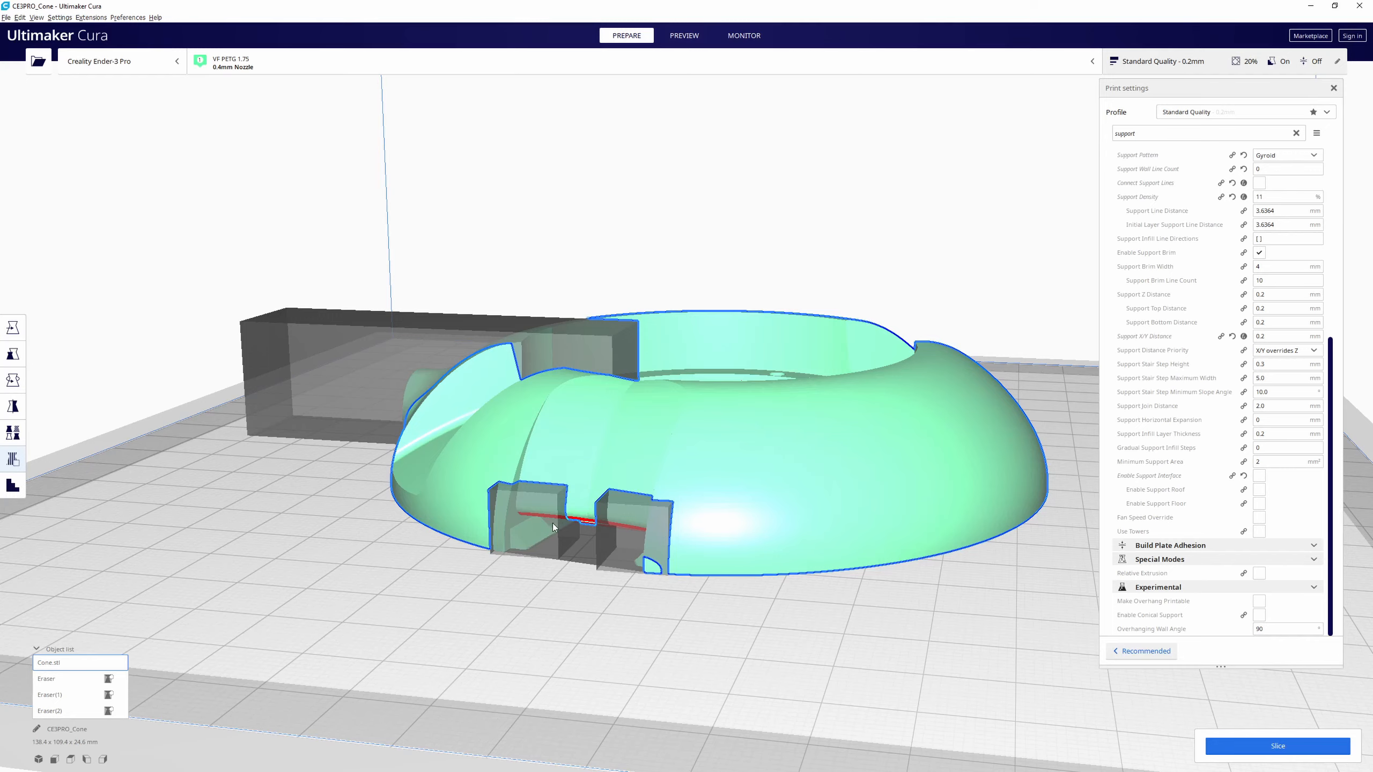
{"action": "mouse_move", "coordinate": [566, 515]}
{"action": "right_mouse_down"}
{"action": "mouse_move", "coordinate": [643, 499]}
{"action": "mouse_move", "coordinate": [584, 506]}
{"action": "right_mouse_up"}
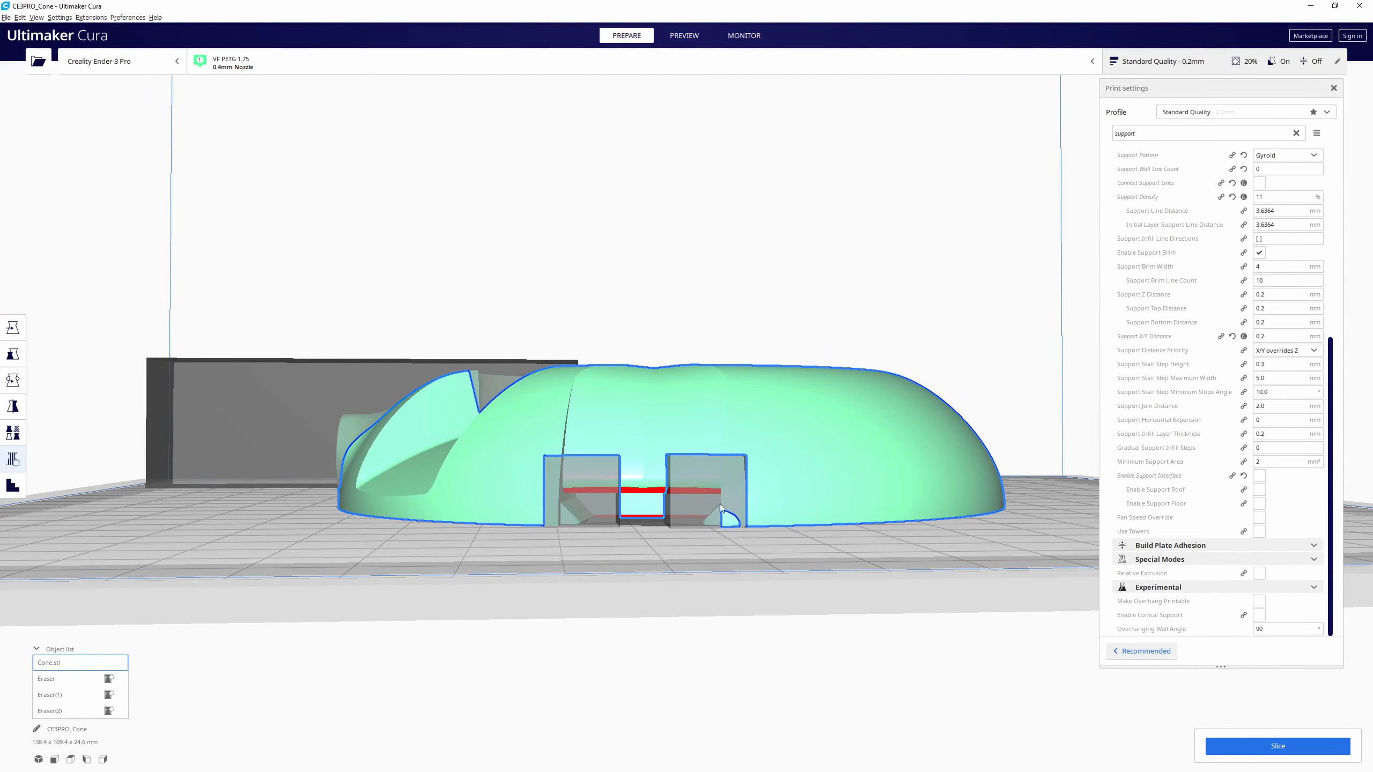
Stretch the clamp slot's support blocker nearer the round port to about 32.5 mm in Y.
{"action": "left_click", "coordinate": [597, 509]}
{"action": "right_click_drag", "start_coordinate": [616, 549], "coordinate": [597, 610]}
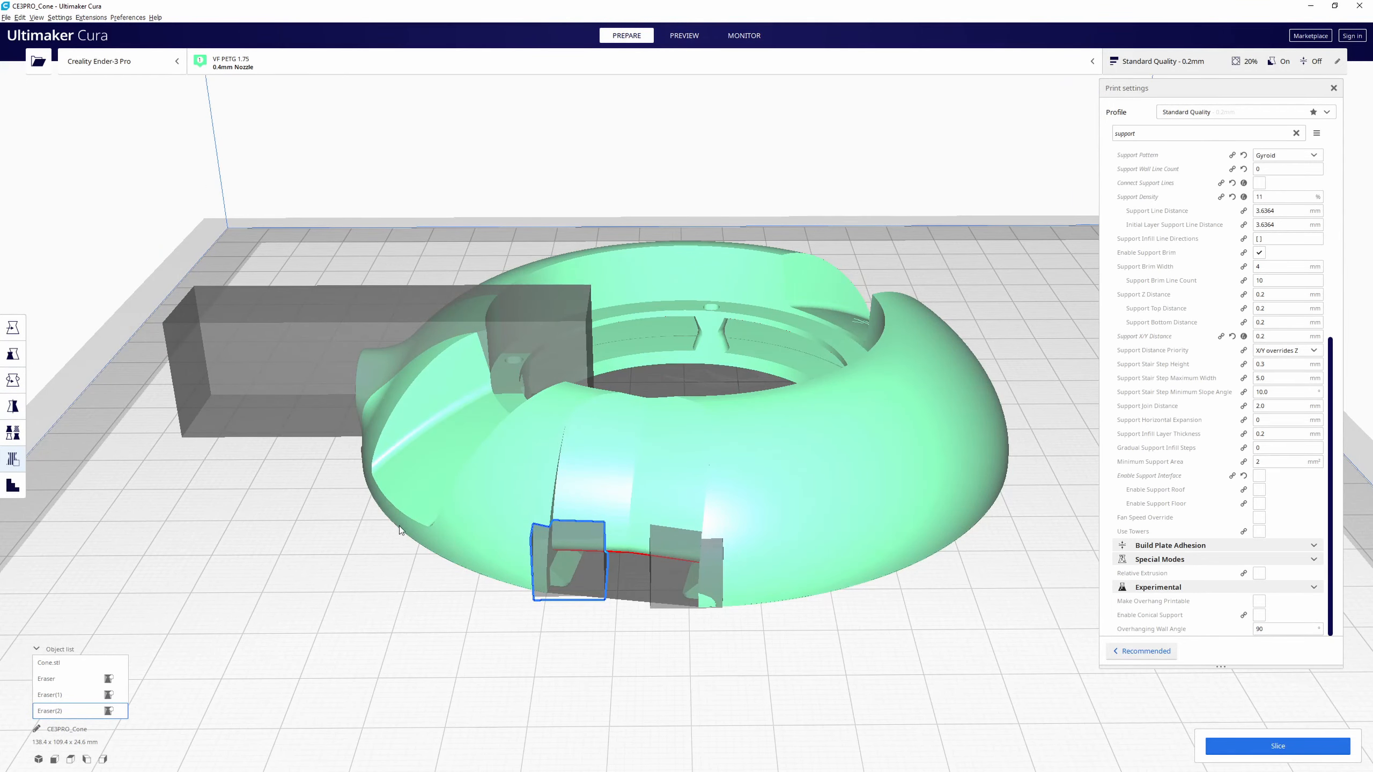
{"action": "left_click", "coordinate": [14, 331]}
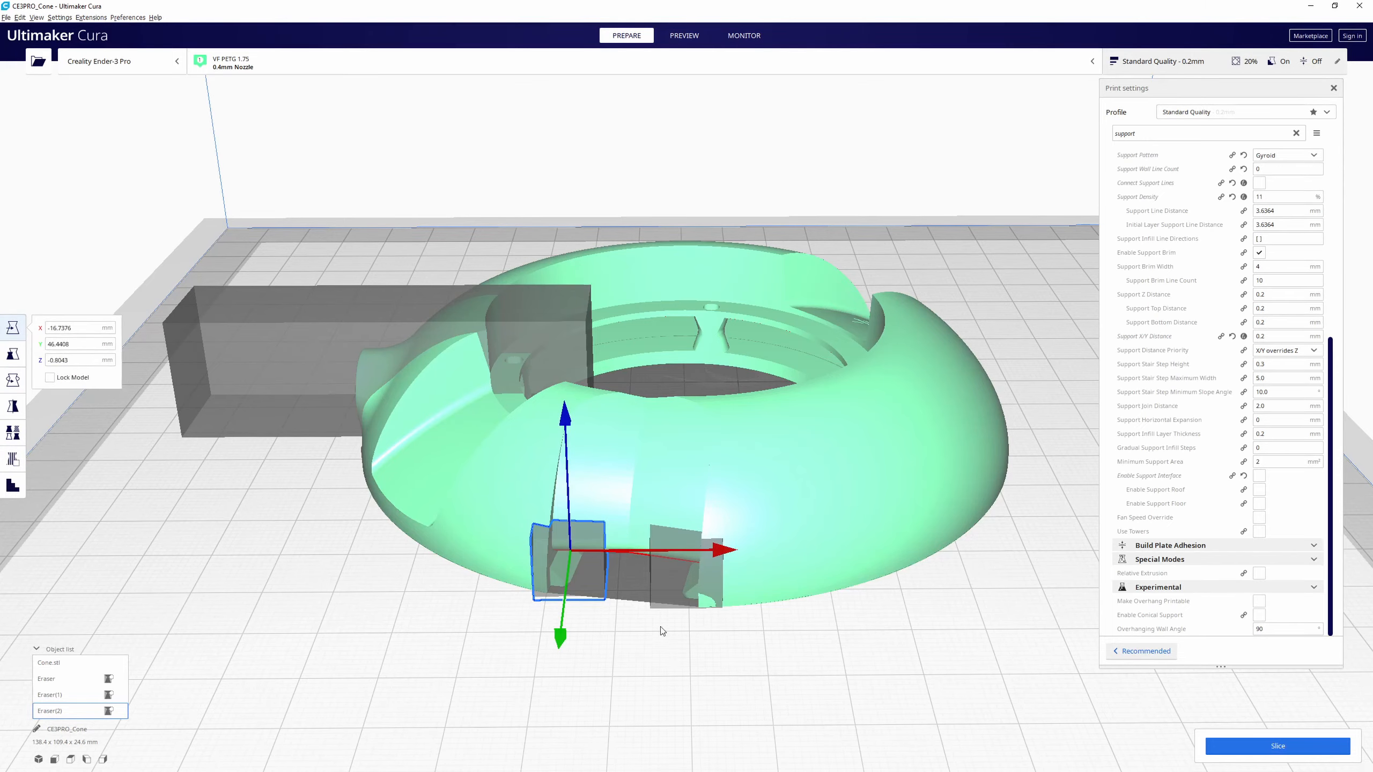
{"action": "mouse_move", "coordinate": [662, 632]}
{"action": "right_mouse_down"}
{"action": "mouse_move", "coordinate": [680, 653]}
{"action": "mouse_move", "coordinate": [622, 541]}
{"action": "mouse_move", "coordinate": [669, 625]}
{"action": "right_mouse_up"}
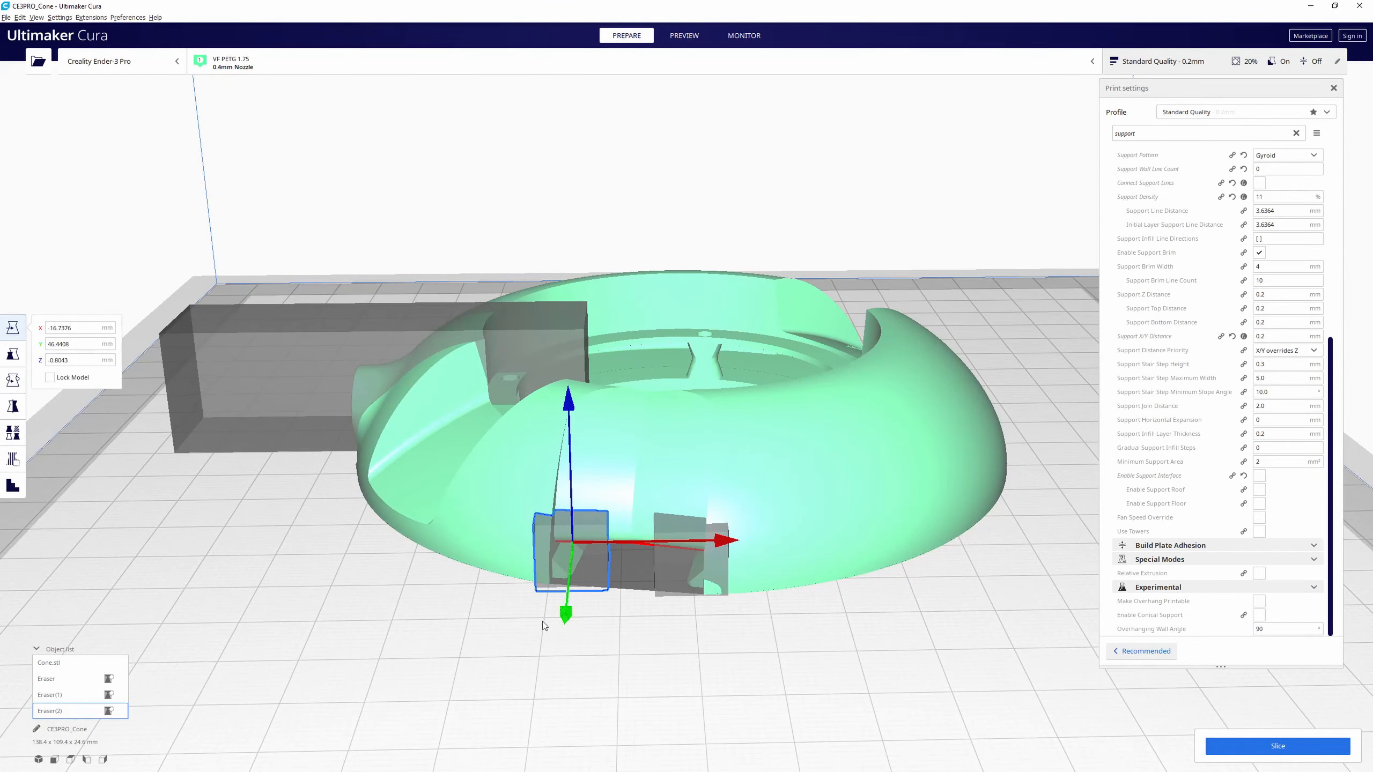
{"action": "left_click", "coordinate": [12, 354]}
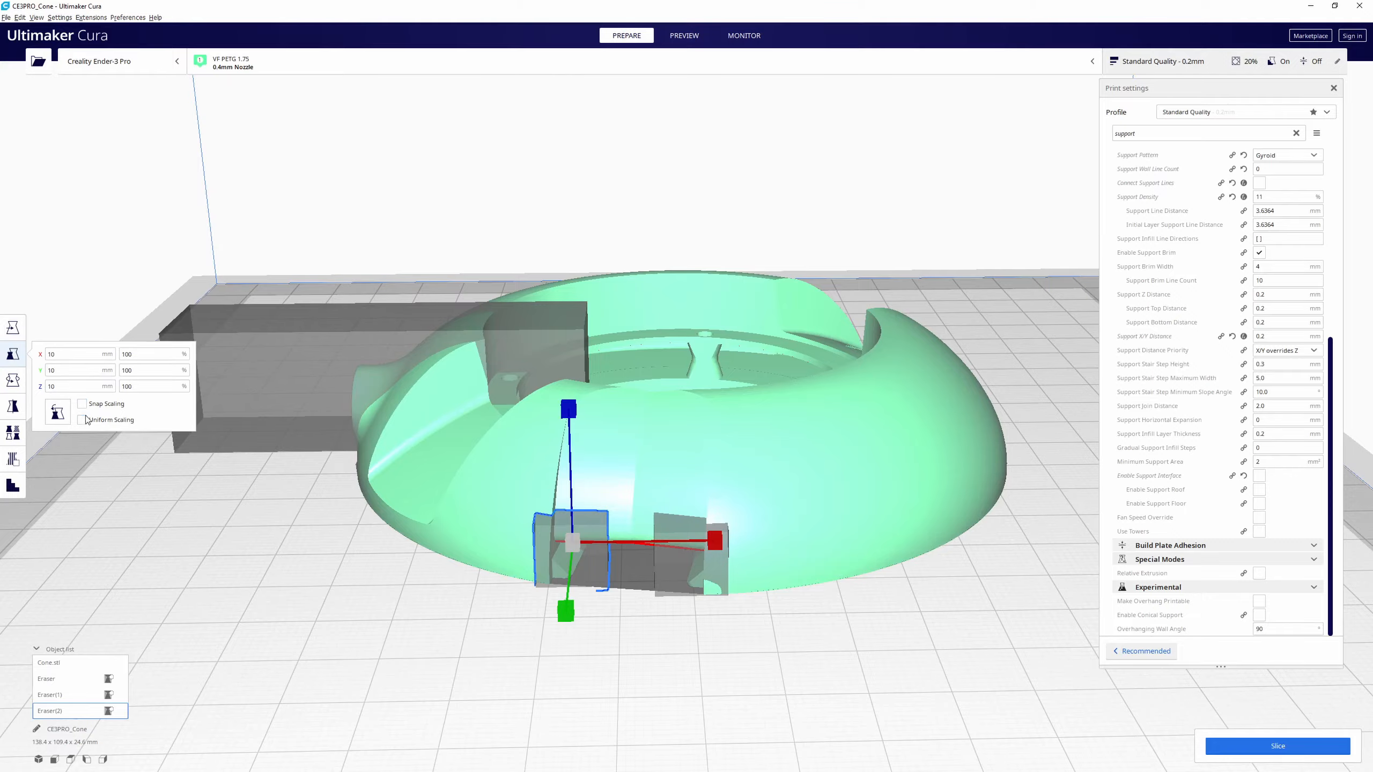
{"action": "left_click_drag", "start_coordinate": [565, 611], "coordinate": [607, 698]}
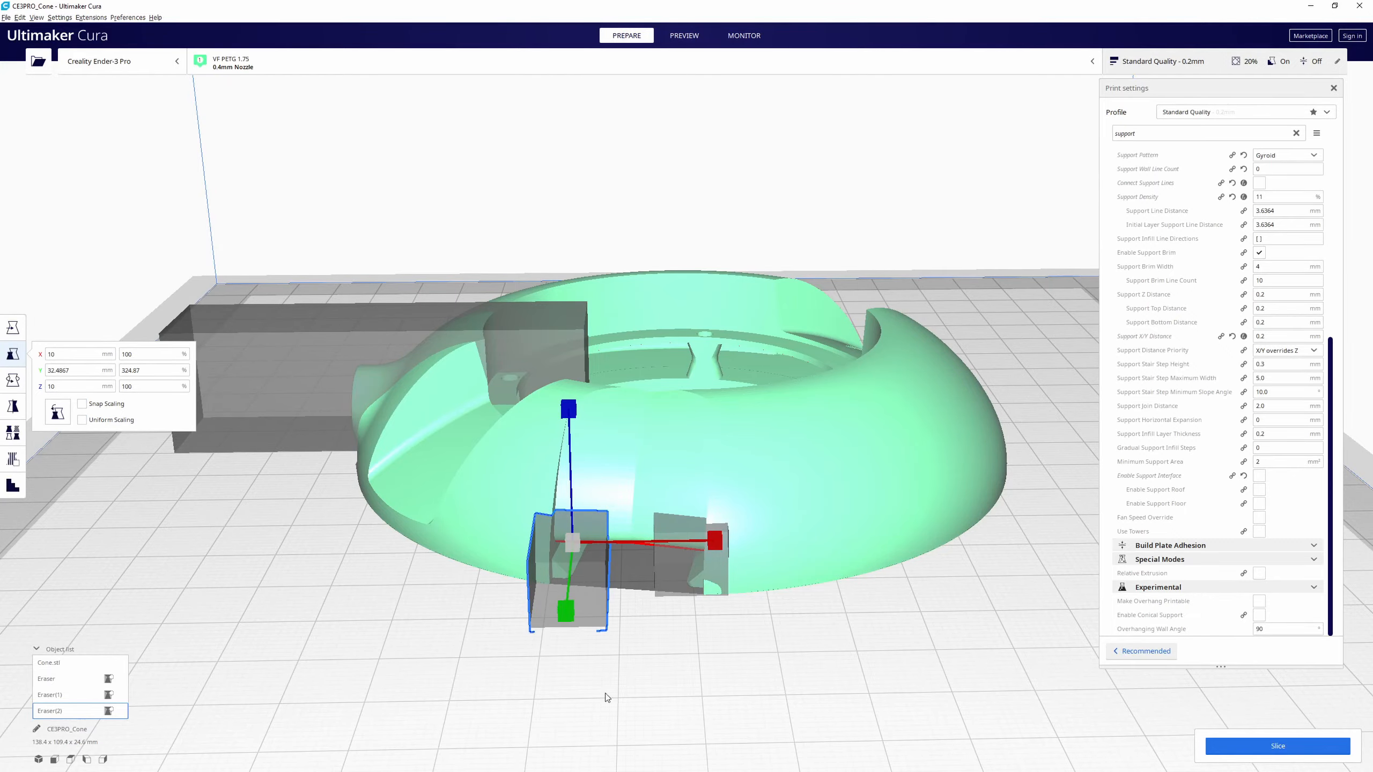
Stretch the clamp slot's support blocker farther from the round port to about 25.6 mm in Y.
{"action": "mouse_move", "coordinate": [607, 698]}
{"action": "right_mouse_down"}
{"action": "mouse_move", "coordinate": [603, 730]}
{"action": "mouse_move", "coordinate": [573, 741]}
{"action": "mouse_move", "coordinate": [590, 566]}
{"action": "mouse_move", "coordinate": [606, 635]}
{"action": "mouse_move", "coordinate": [584, 676]}
{"action": "right_mouse_up"}
{"action": "left_click", "coordinate": [637, 538]}
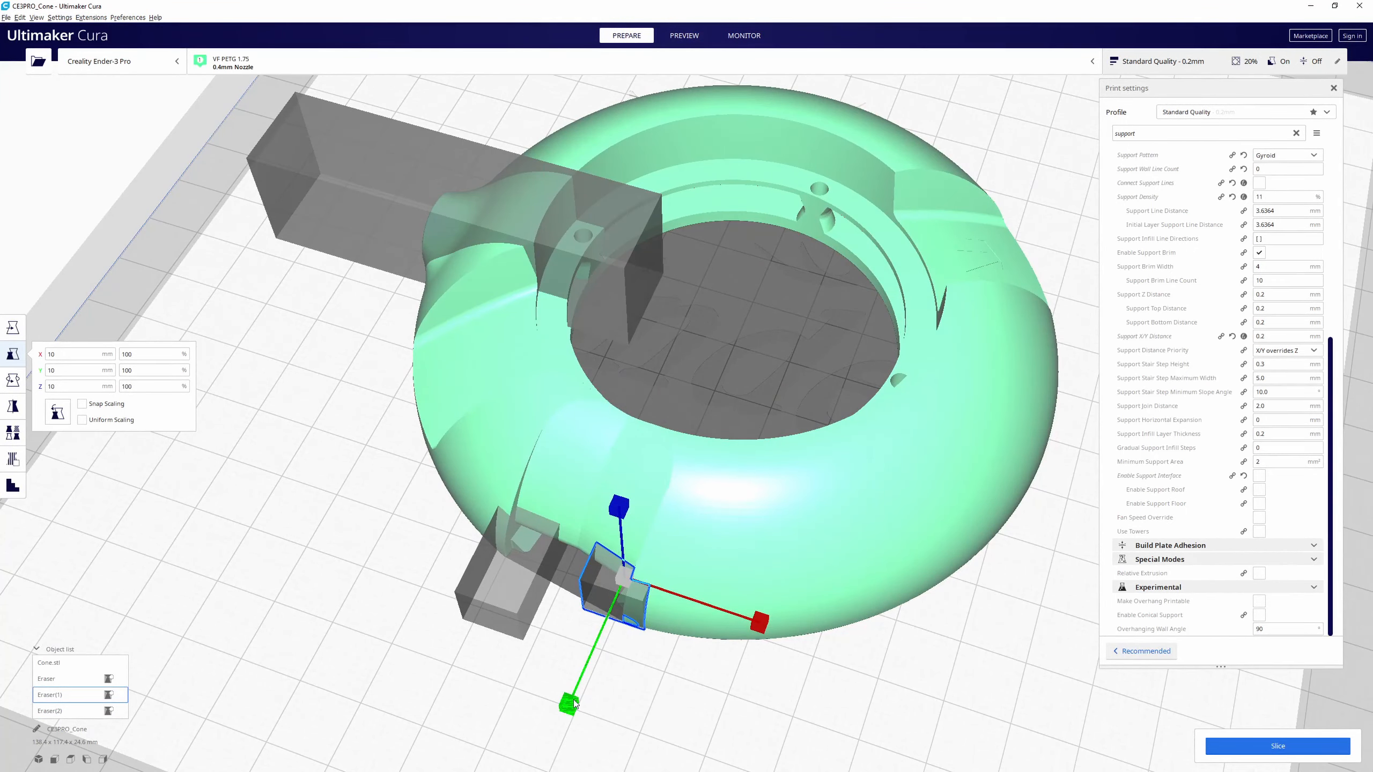
{"action": "left_click_drag", "start_coordinate": [575, 703], "coordinate": [563, 734]}
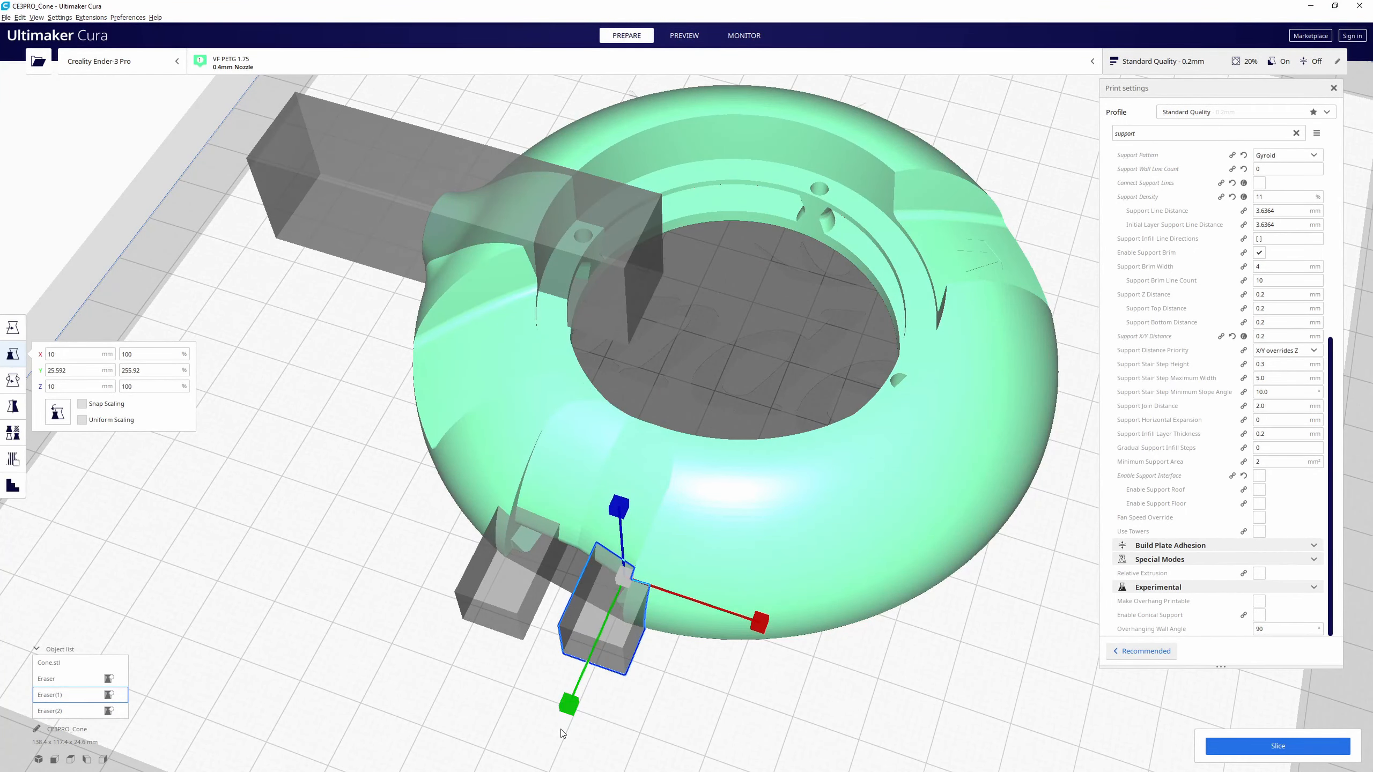
Rotate that support blocker about the vertical axis, with snap rotation turned off, to align it with the clamp slot's side wall.
{"action": "left_click", "coordinate": [13, 381]}
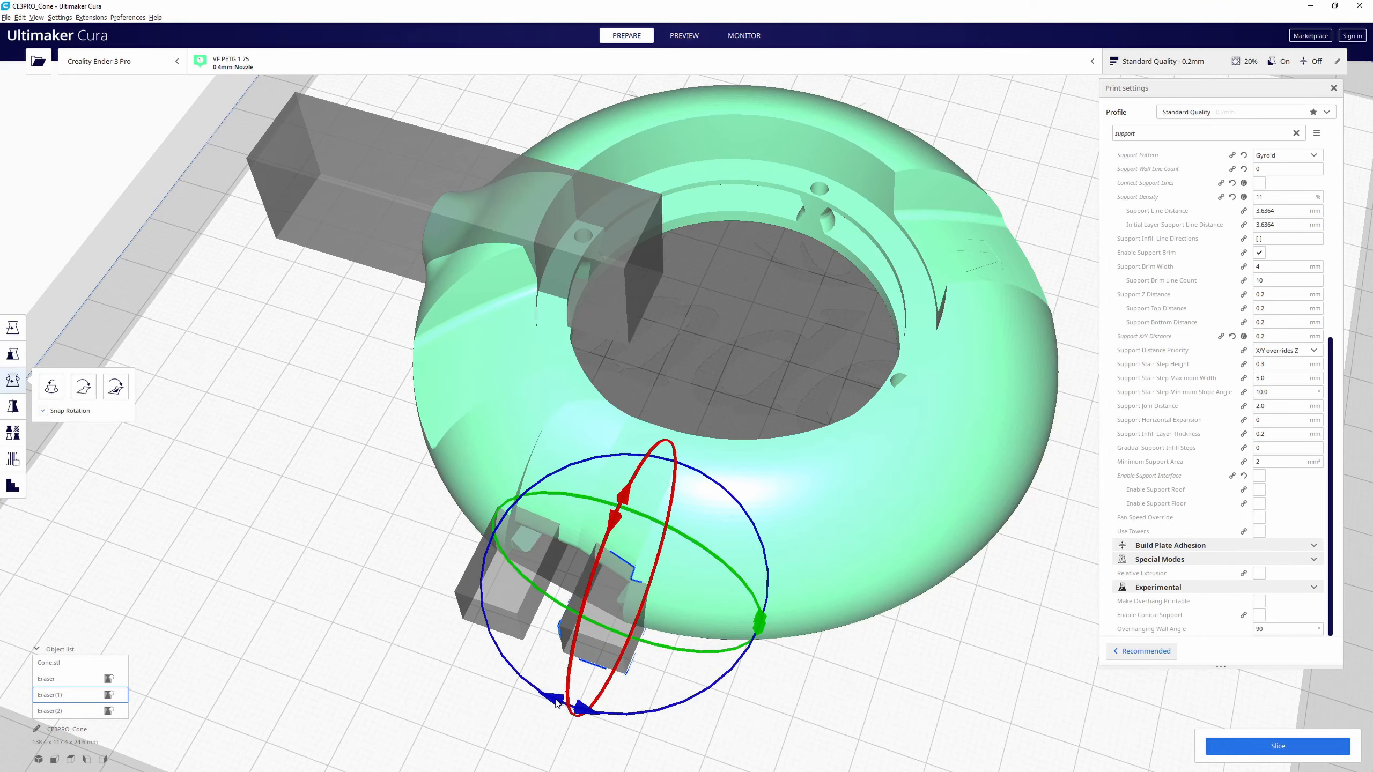
{"action": "left_click_drag", "start_coordinate": [557, 702], "coordinate": [512, 691]}
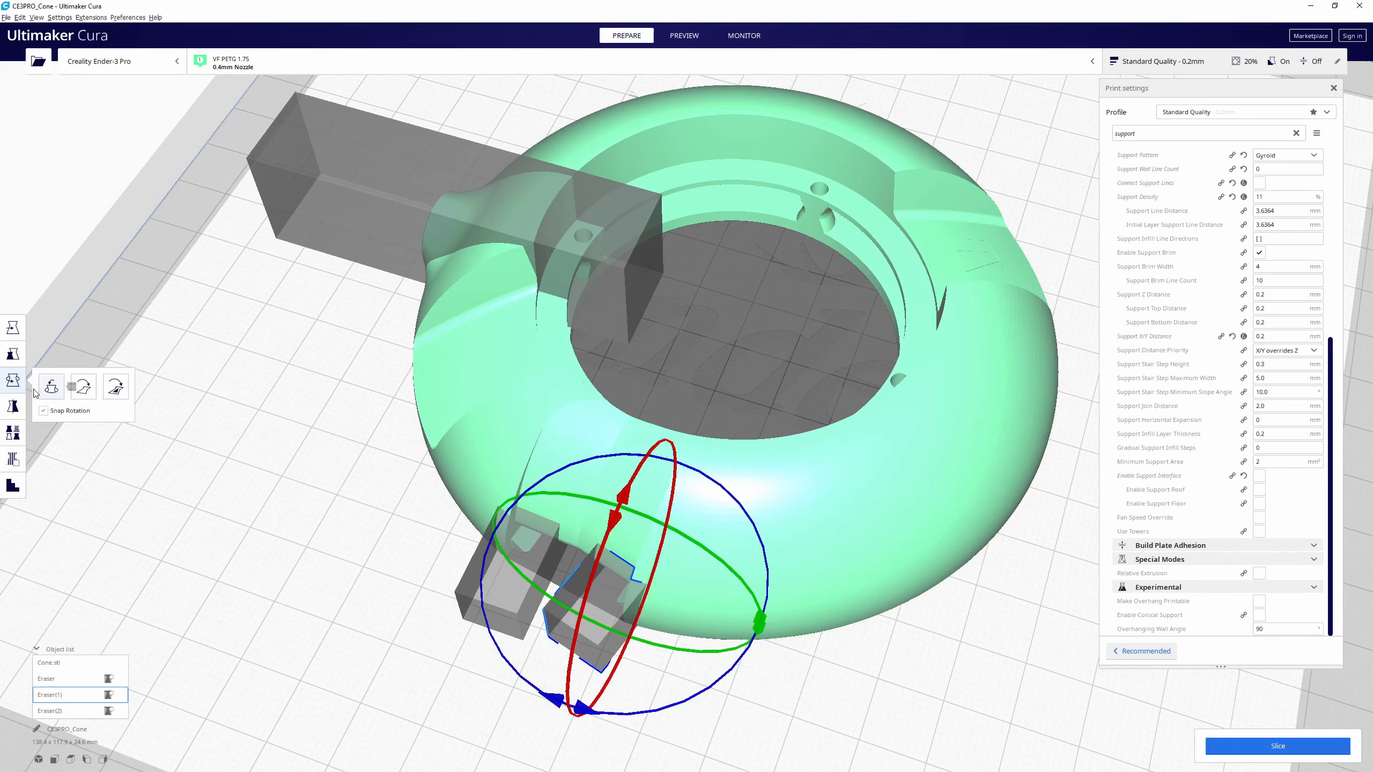
{"action": "left_click", "coordinate": [44, 411]}
{"action": "left_click_drag", "start_coordinate": [551, 699], "coordinate": [553, 697]}
{"action": "right_click_drag", "start_coordinate": [674, 617], "coordinate": [728, 419]}
{"action": "right_click_drag", "start_coordinate": [721, 414], "coordinate": [717, 414]}
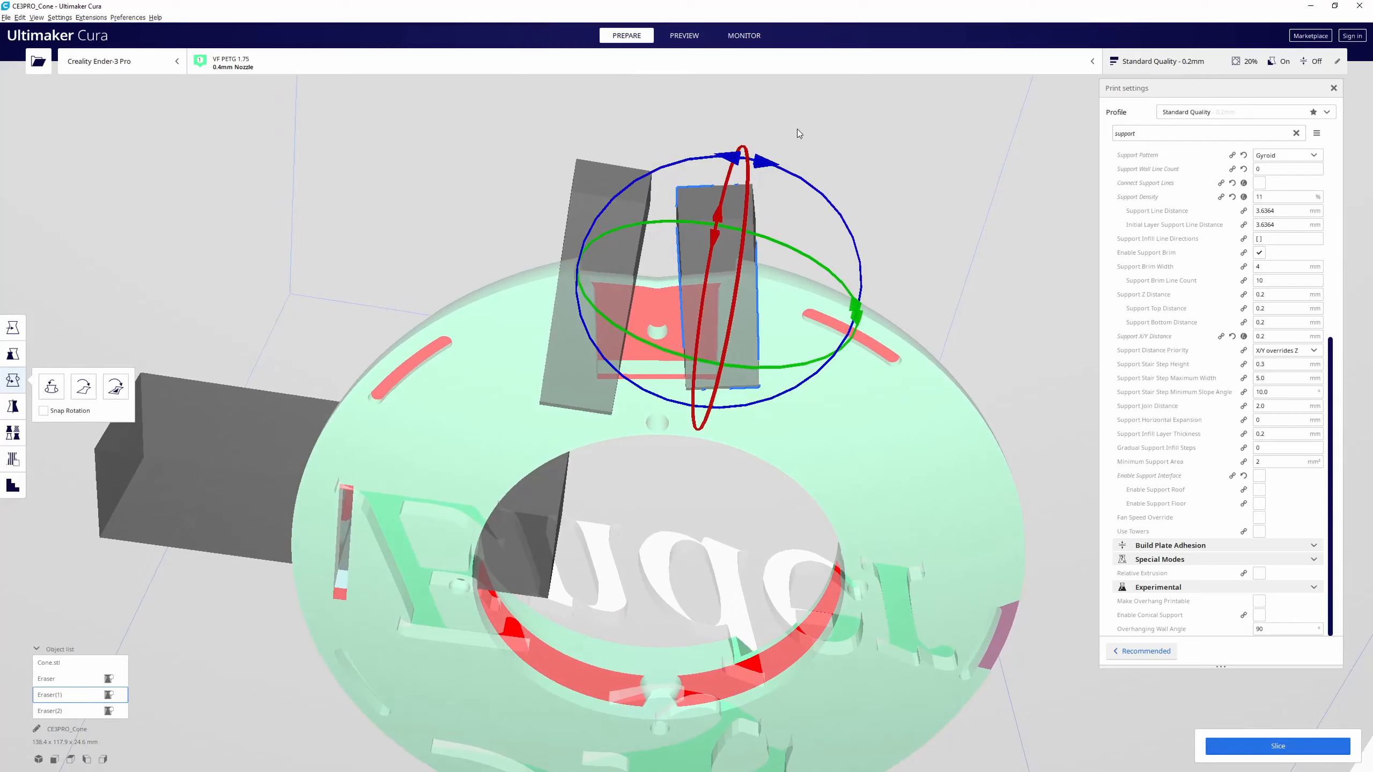
{"action": "left_click_drag", "start_coordinate": [766, 160], "coordinate": [787, 202]}
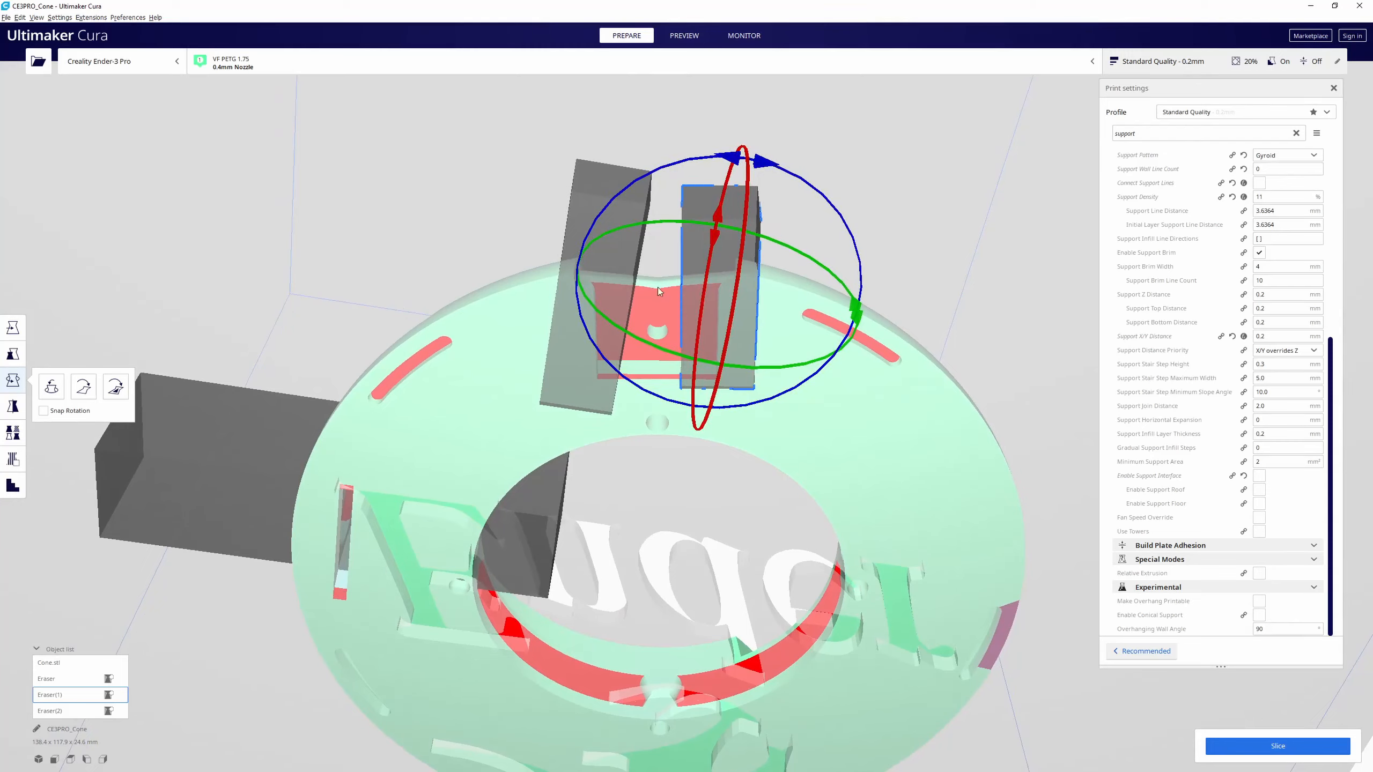
{"action": "left_click", "coordinate": [13, 354]}
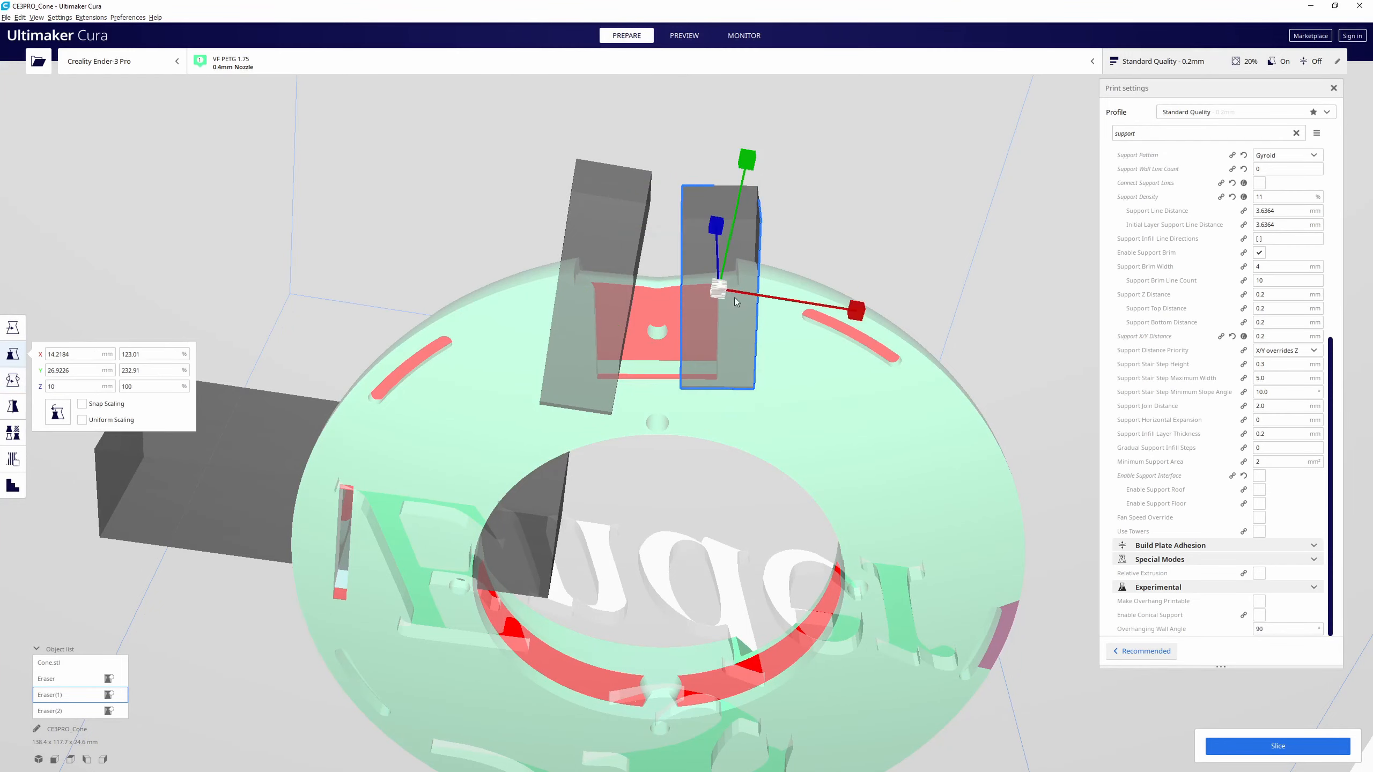
{"action": "left_click_drag", "start_coordinate": [749, 166], "coordinate": [775, 120]}
{"action": "key", "text": "ctrl+z"}
Rotate the clamp slot's blocker nearer the round port so it runs parallel to the slot's side wall.
{"action": "left_click", "coordinate": [13, 381]}
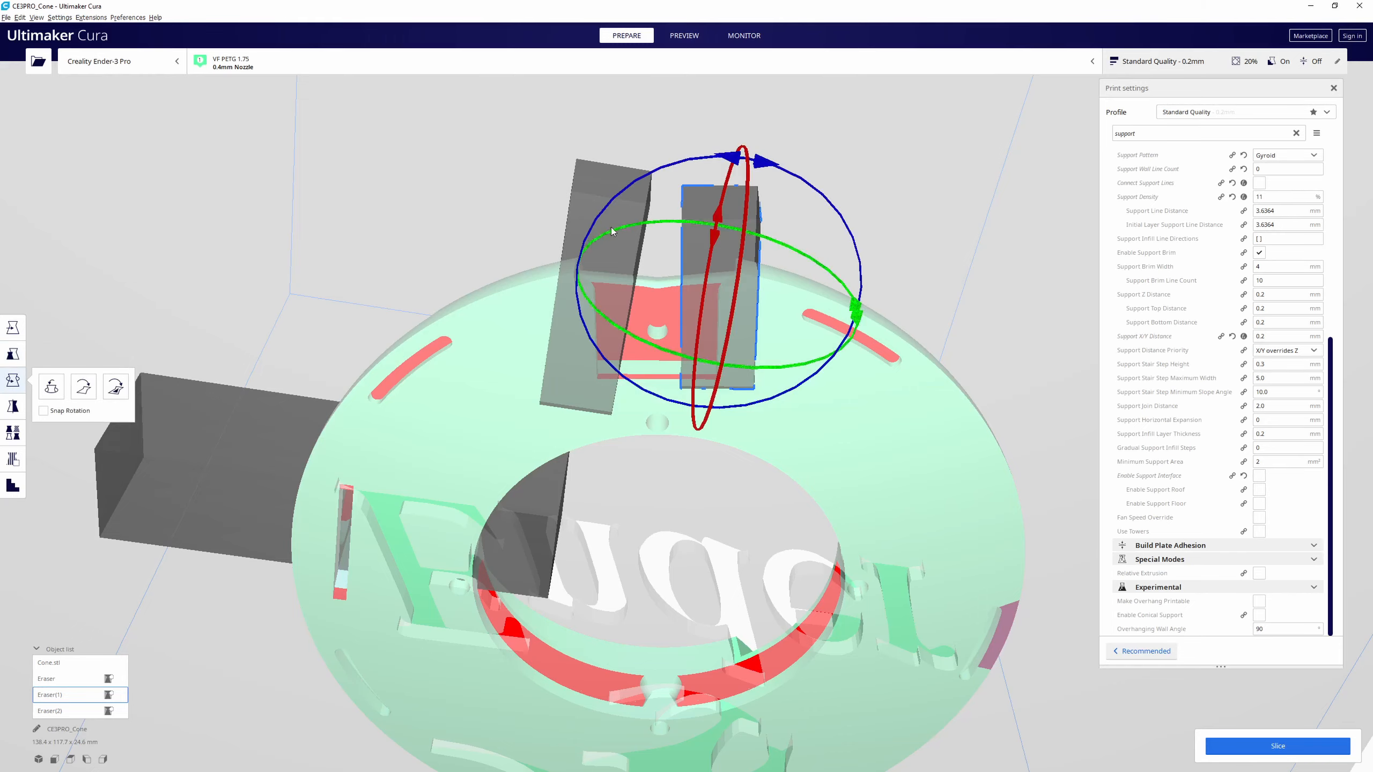
{"action": "left_click", "coordinate": [586, 203]}
{"action": "left_click_drag", "start_coordinate": [636, 161], "coordinate": [607, 157]}
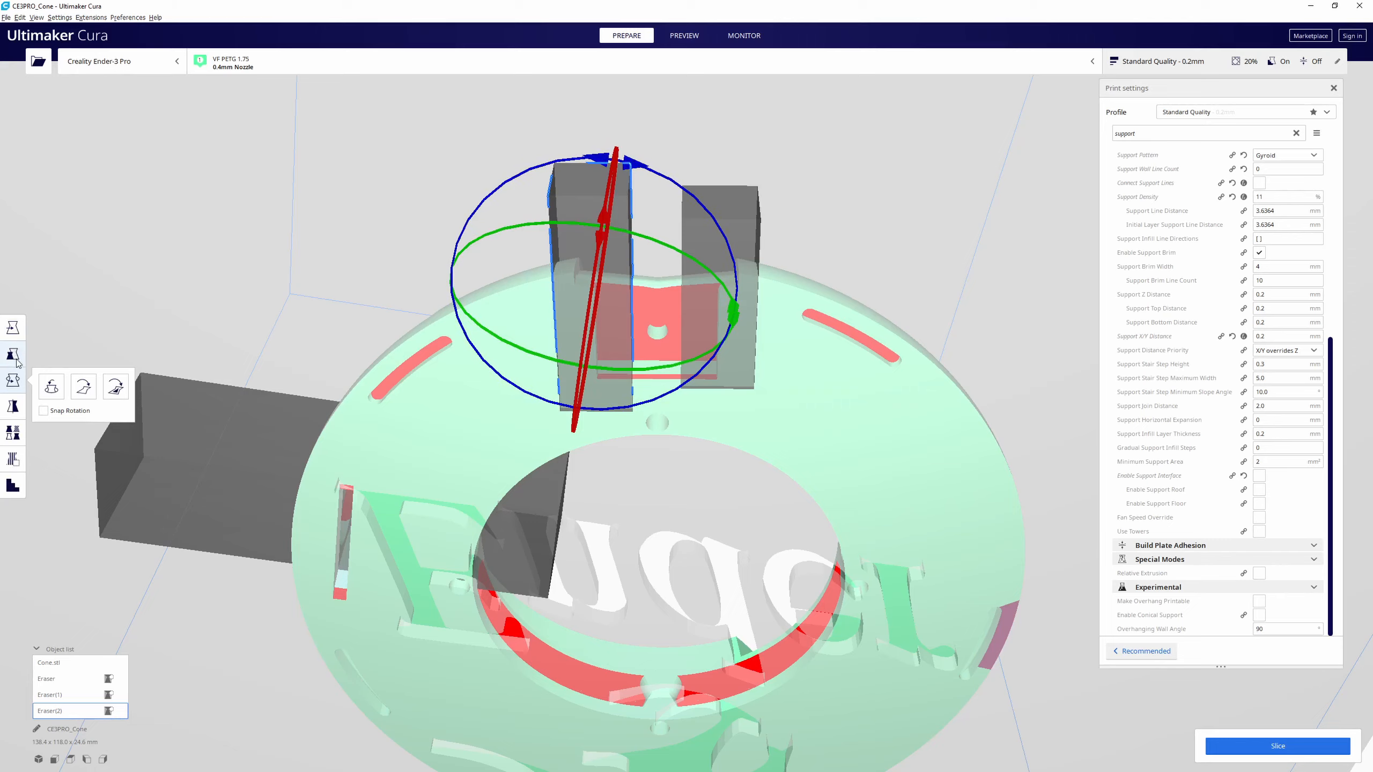
Move the two slot blockers outward, the one nearer the port to about X -21.1 mm and the other to about X 4.1 mm.
{"action": "left_click", "coordinate": [13, 327]}
{"action": "left_click_drag", "start_coordinate": [731, 319], "coordinate": [710, 313]}
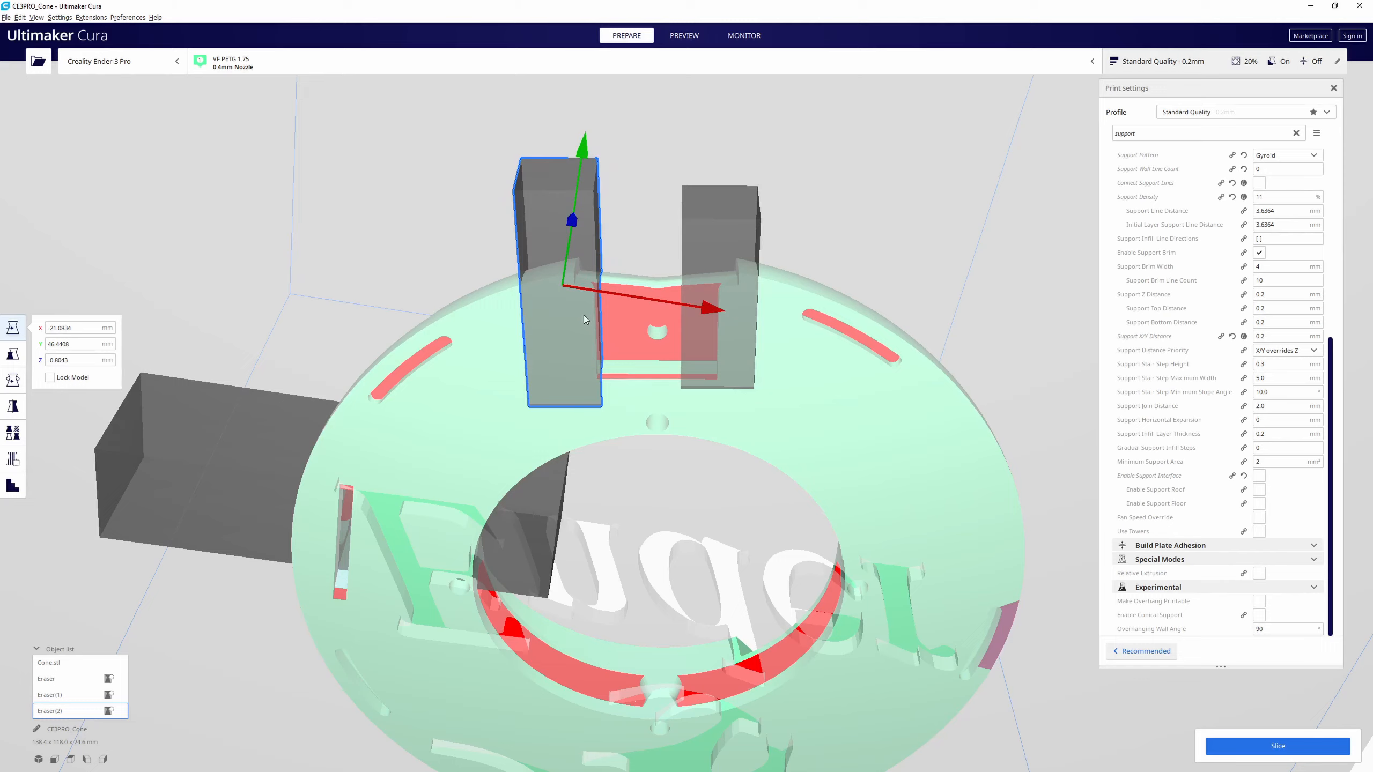
{"action": "left_click", "coordinate": [745, 315]}
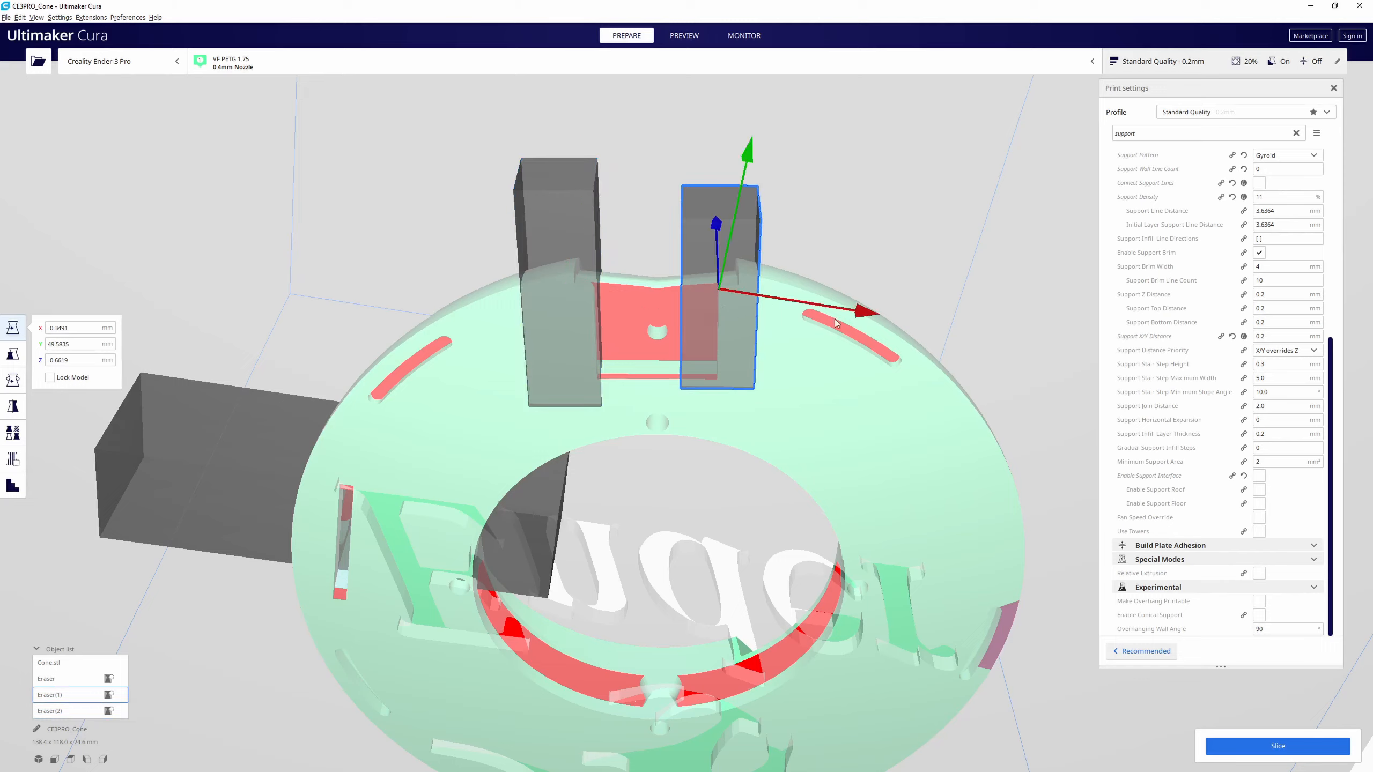
{"action": "left_click_drag", "start_coordinate": [854, 320], "coordinate": [886, 327]}
Slice the cone with the repositioned blockers and inspect the clamp slot's supports in the layer preview.
{"action": "right_click_drag", "start_coordinate": [749, 450], "coordinate": [661, 490]}
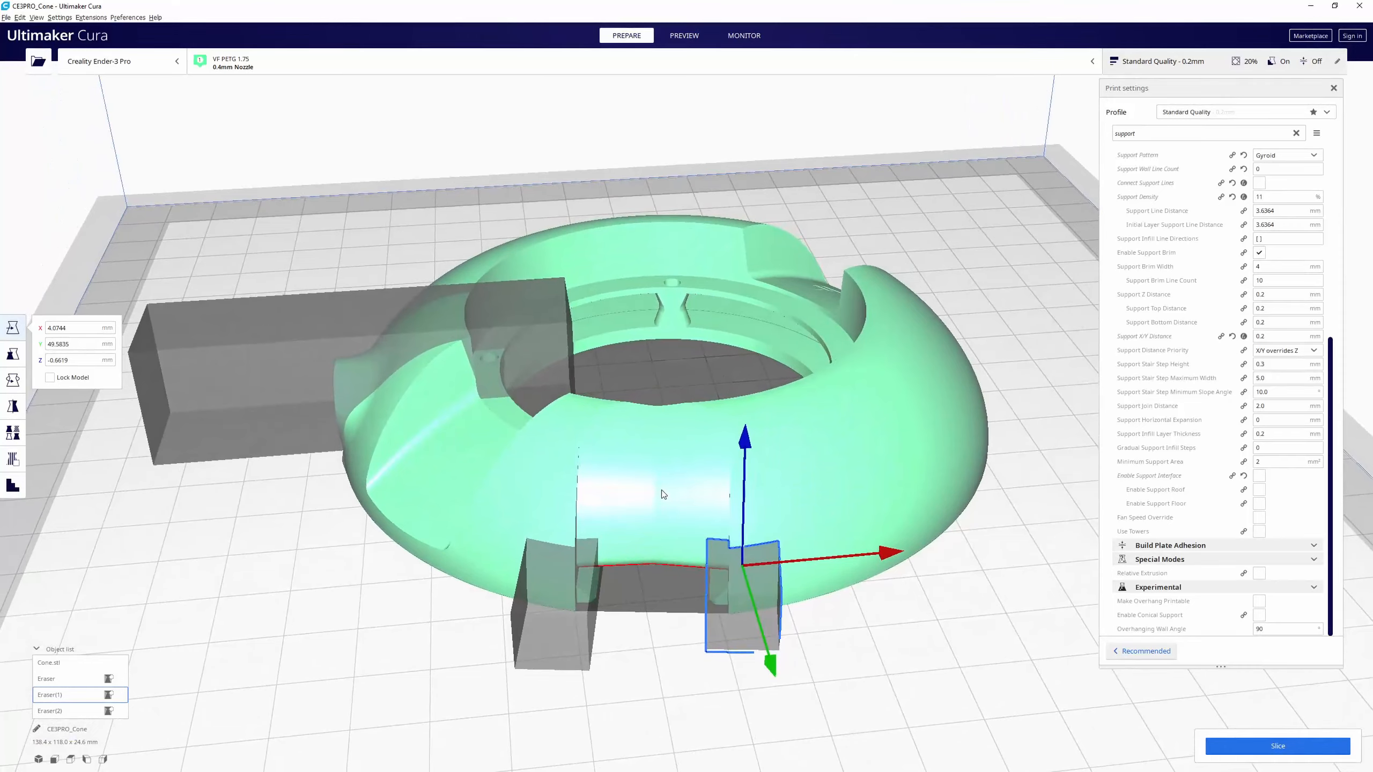
{"action": "left_click", "coordinate": [1226, 747]}
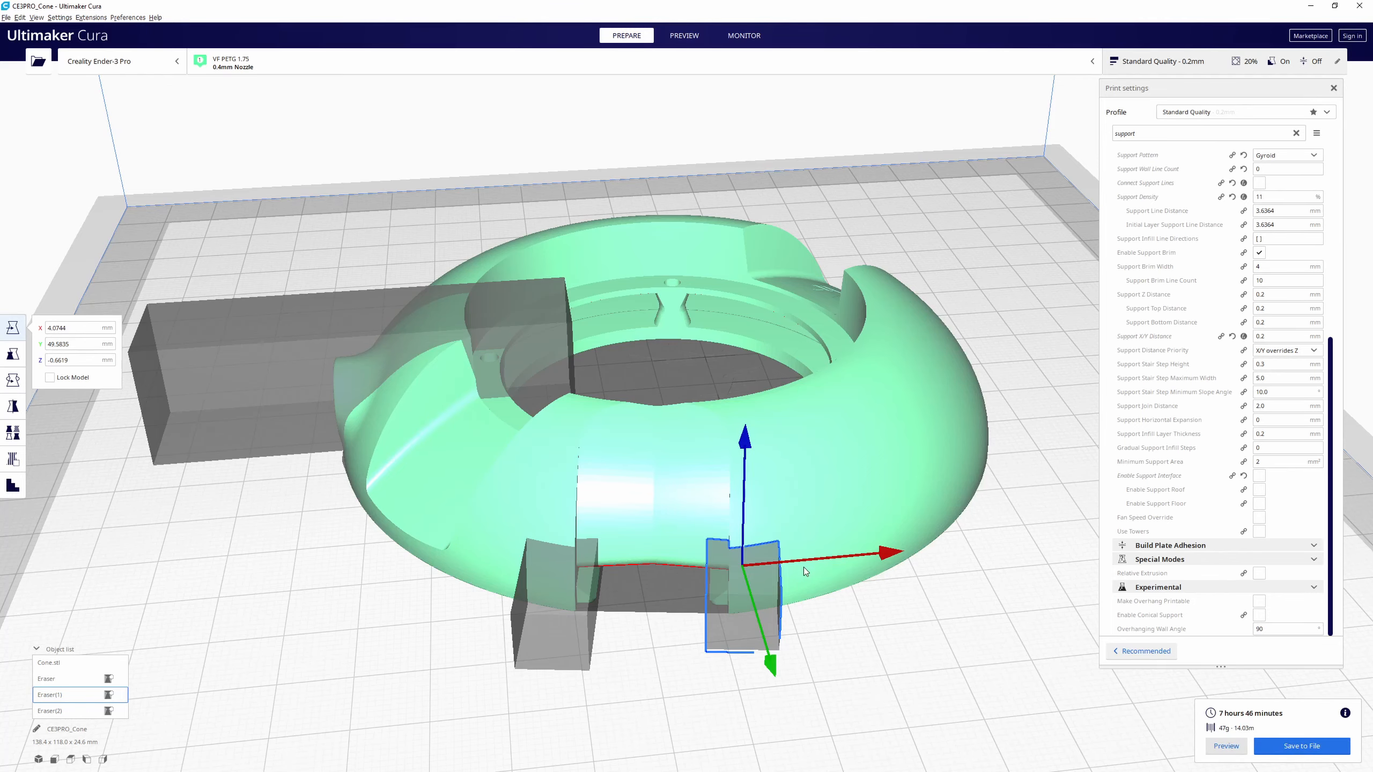
{"action": "right_click_drag", "start_coordinate": [651, 605], "coordinate": [665, 550]}
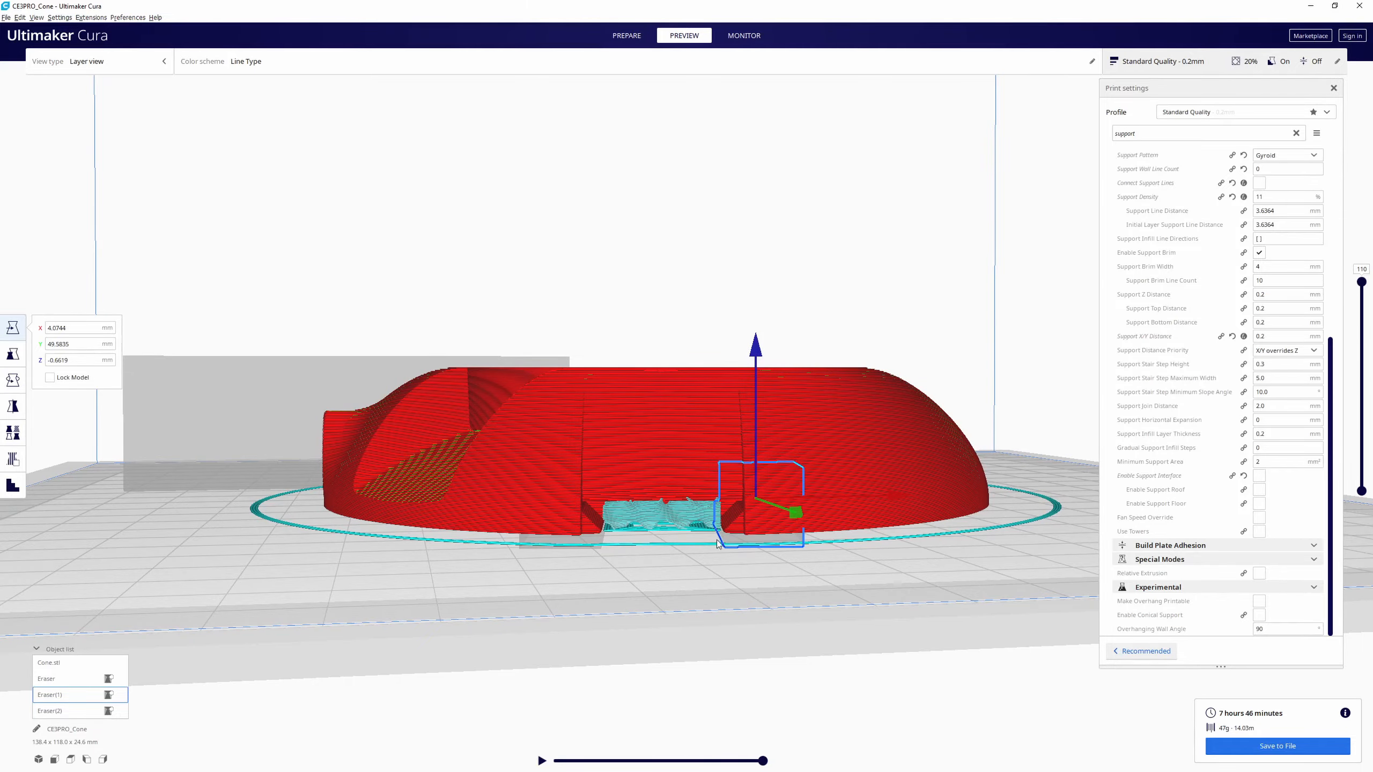
{"action": "right_click_drag", "start_coordinate": [717, 540], "coordinate": [722, 618]}
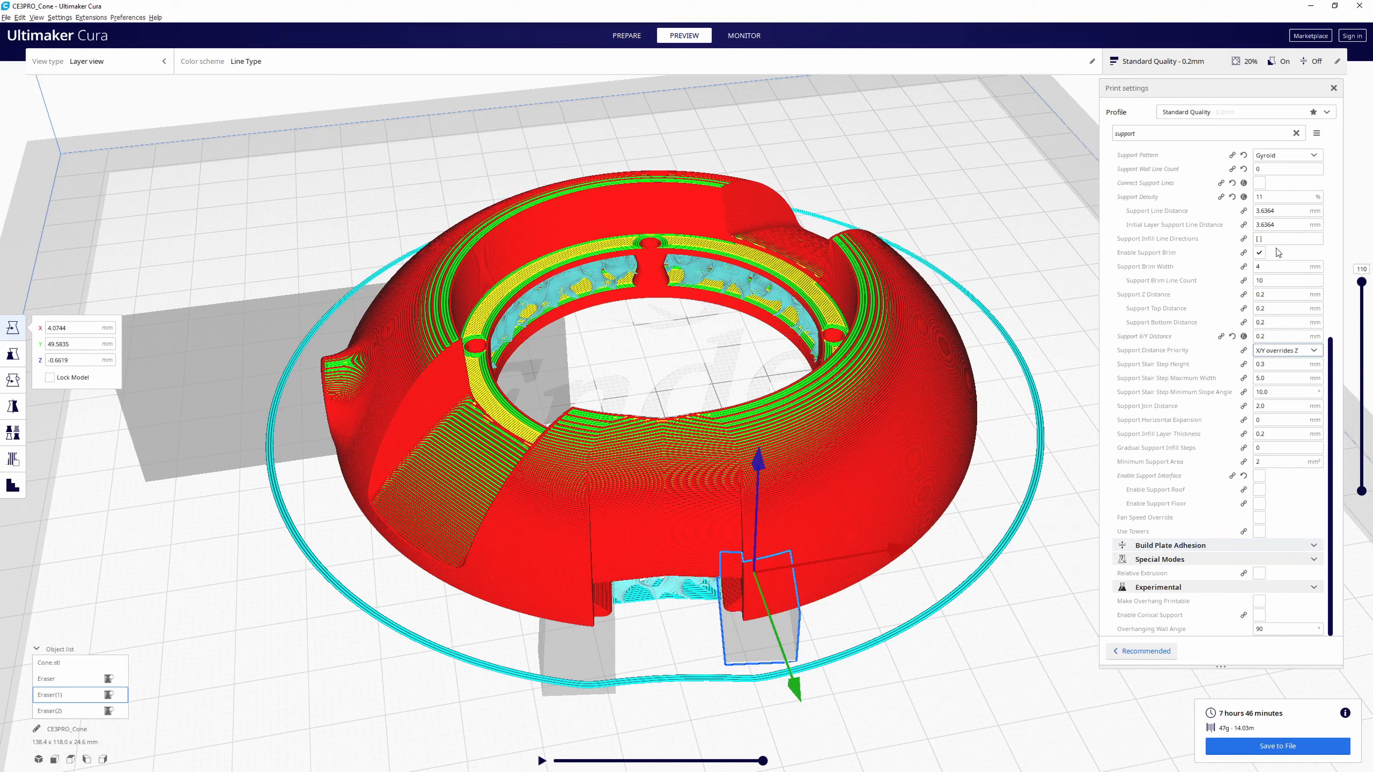
Clear the settings search and set the build plate adhesion type to Brim.
{"action": "left_click", "coordinate": [1296, 134]}
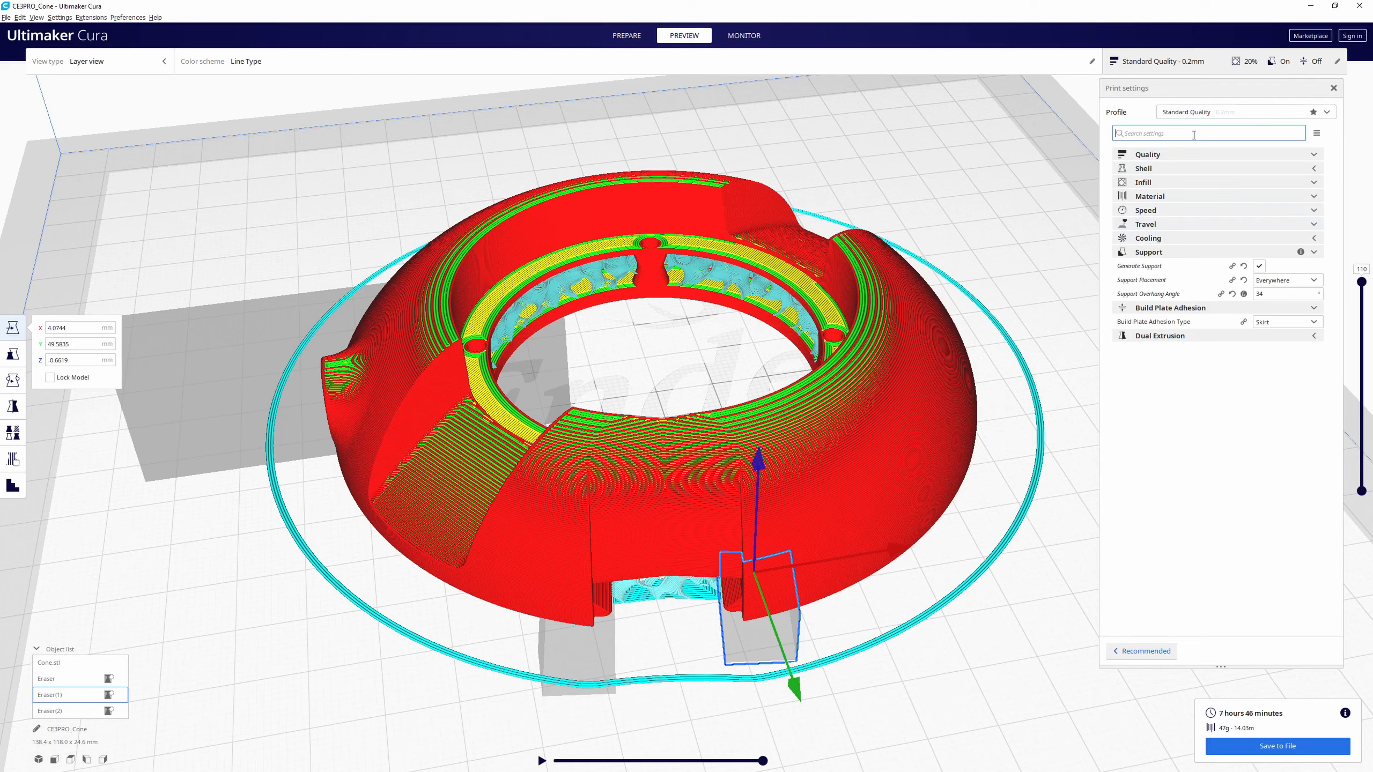
{"action": "left_click", "coordinate": [1298, 322]}
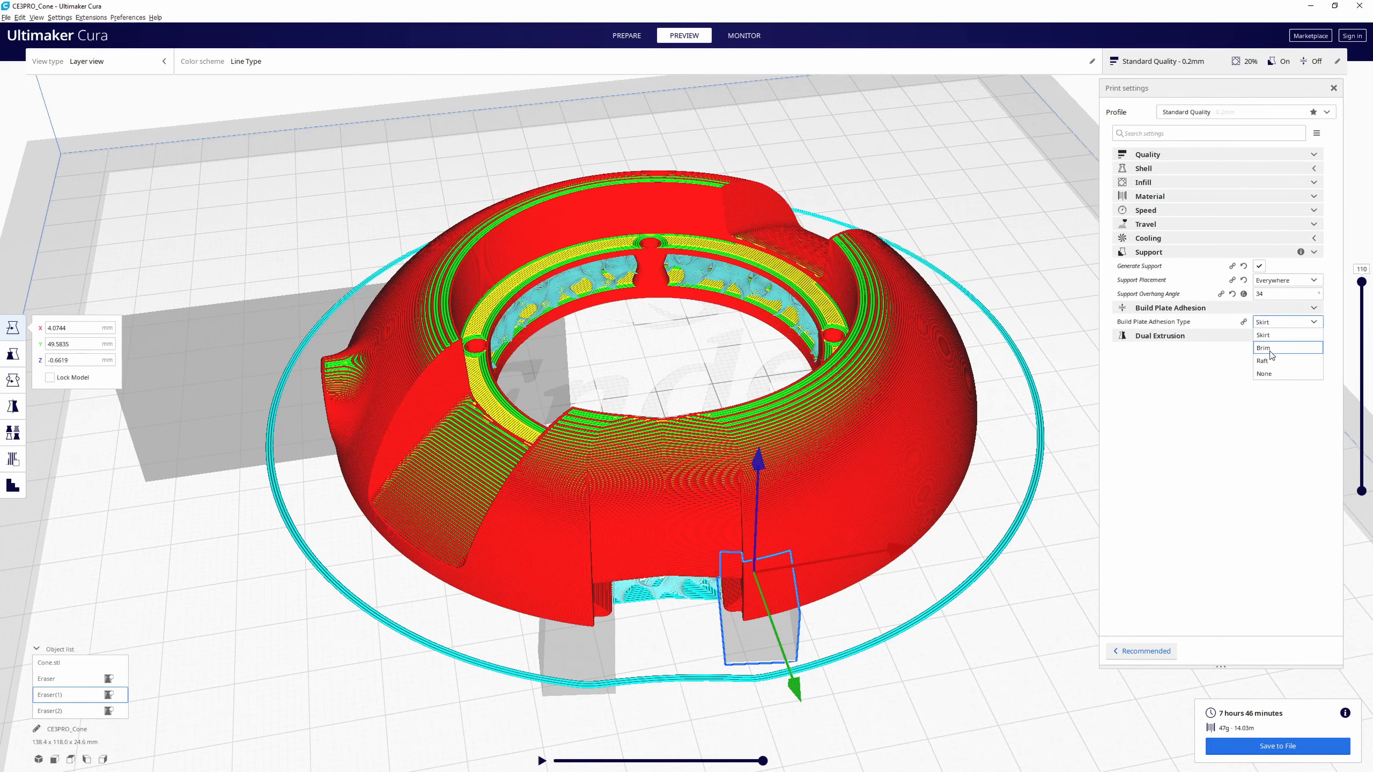
{"action": "left_click", "coordinate": [1269, 348]}
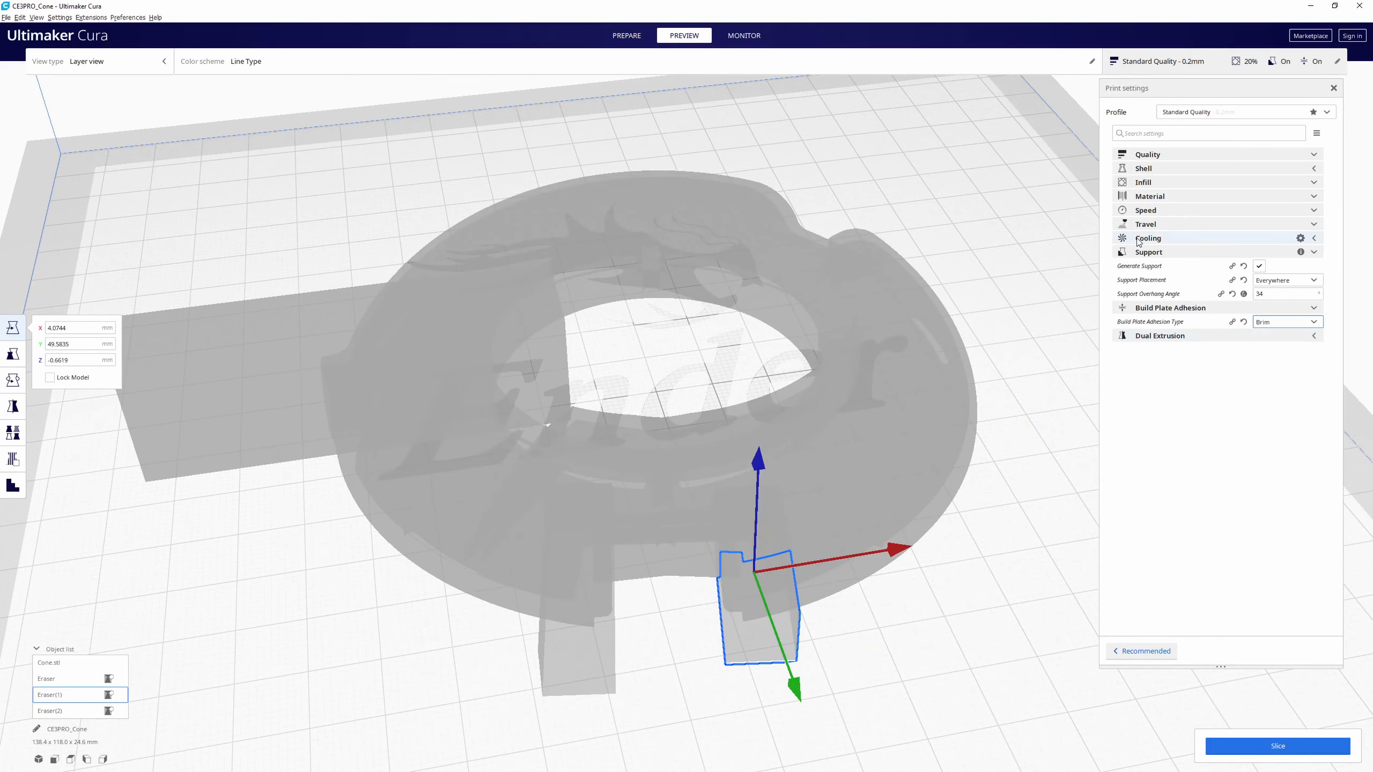
Search the print settings for "adhesion" and set the brim width to 4 mm.
{"action": "left_click", "coordinate": [1179, 133]}
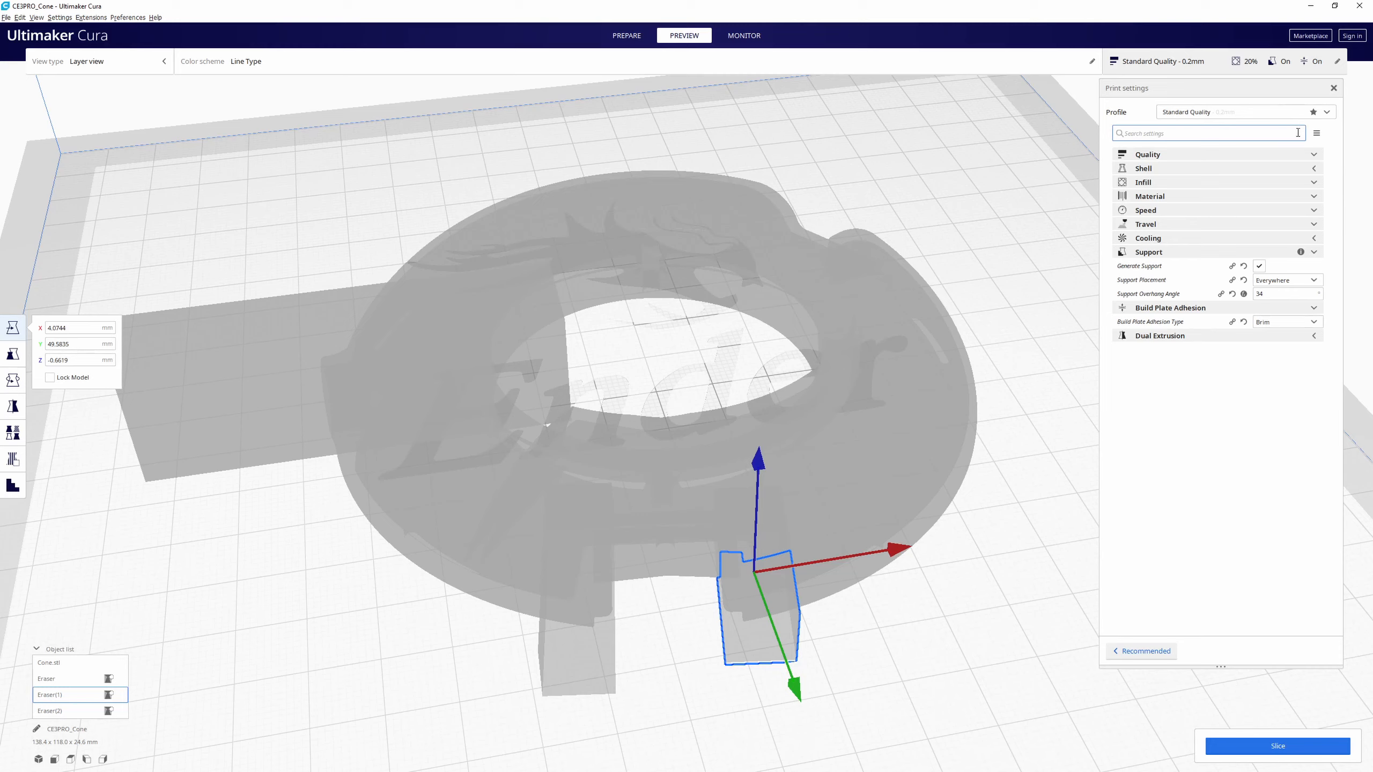
{"action": "left_click", "coordinate": [1317, 133]}
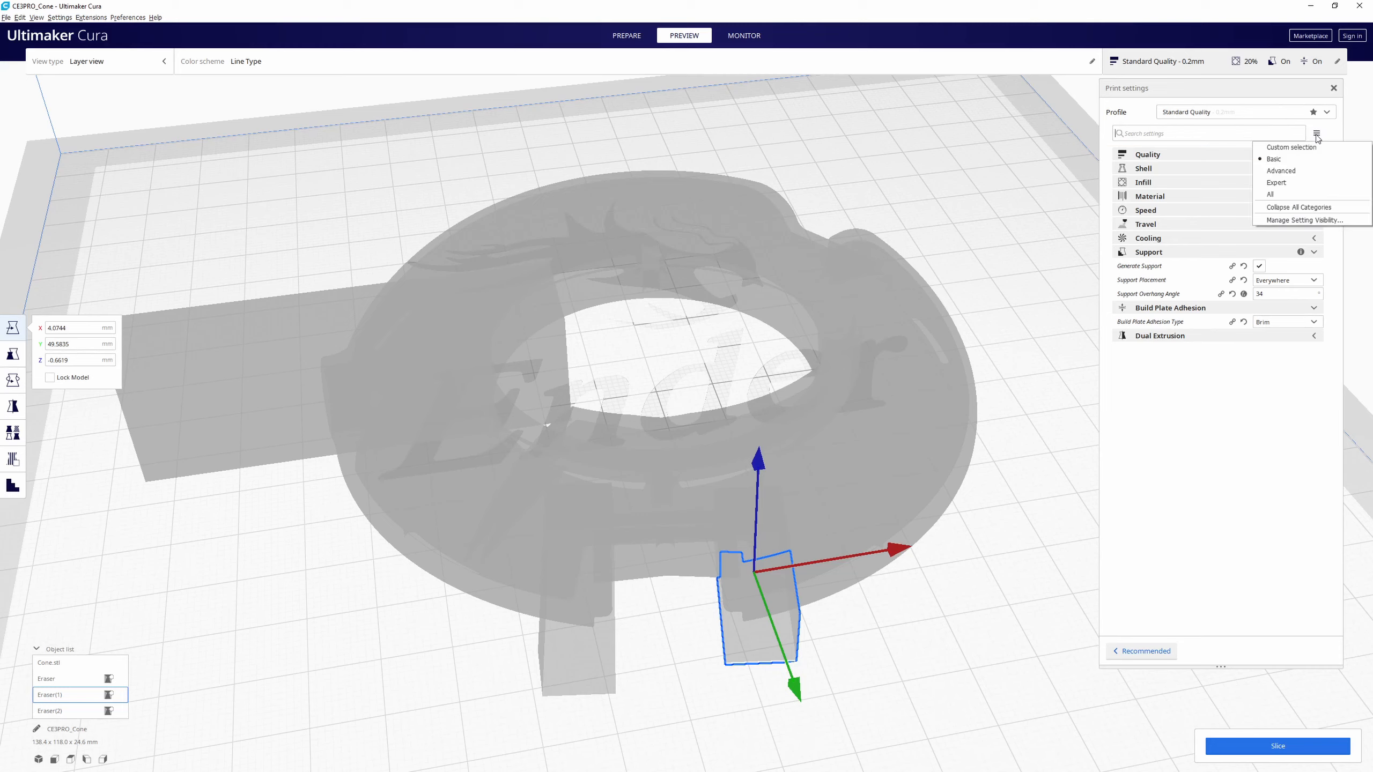
{"action": "left_click", "coordinate": [1163, 135]}
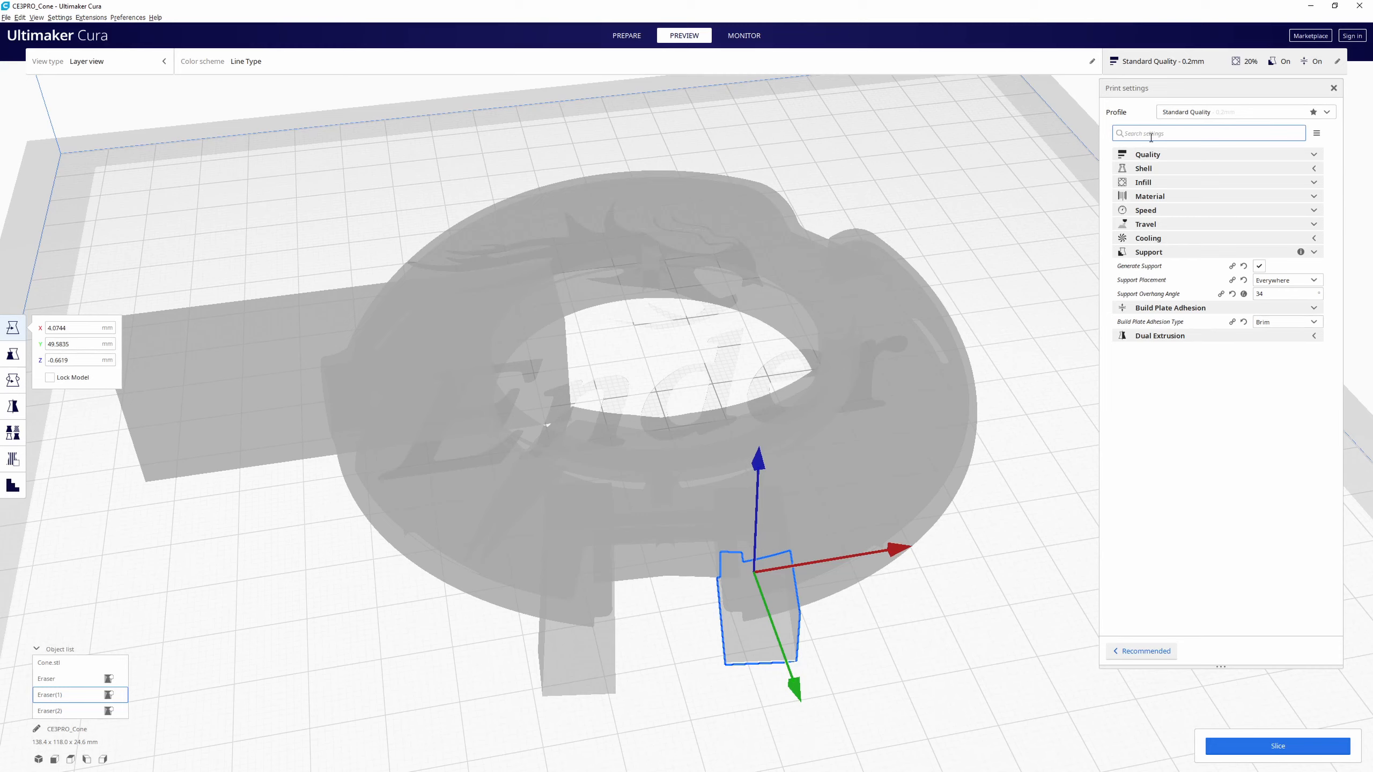
{"action": "type", "text": "o"}
{"action": "type", "text": "dhesion"}
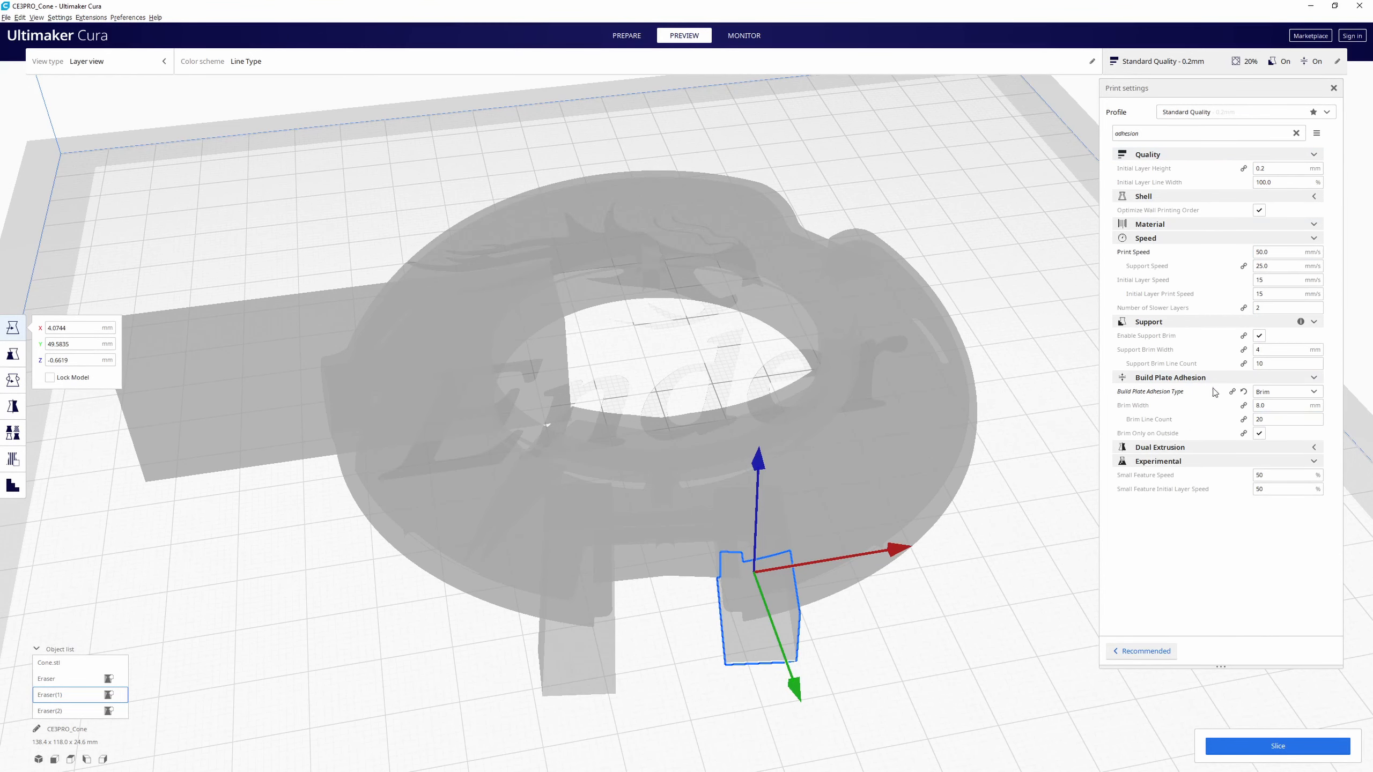
{"action": "double_click", "coordinate": [1275, 404]}
{"action": "type", "text": "4"}
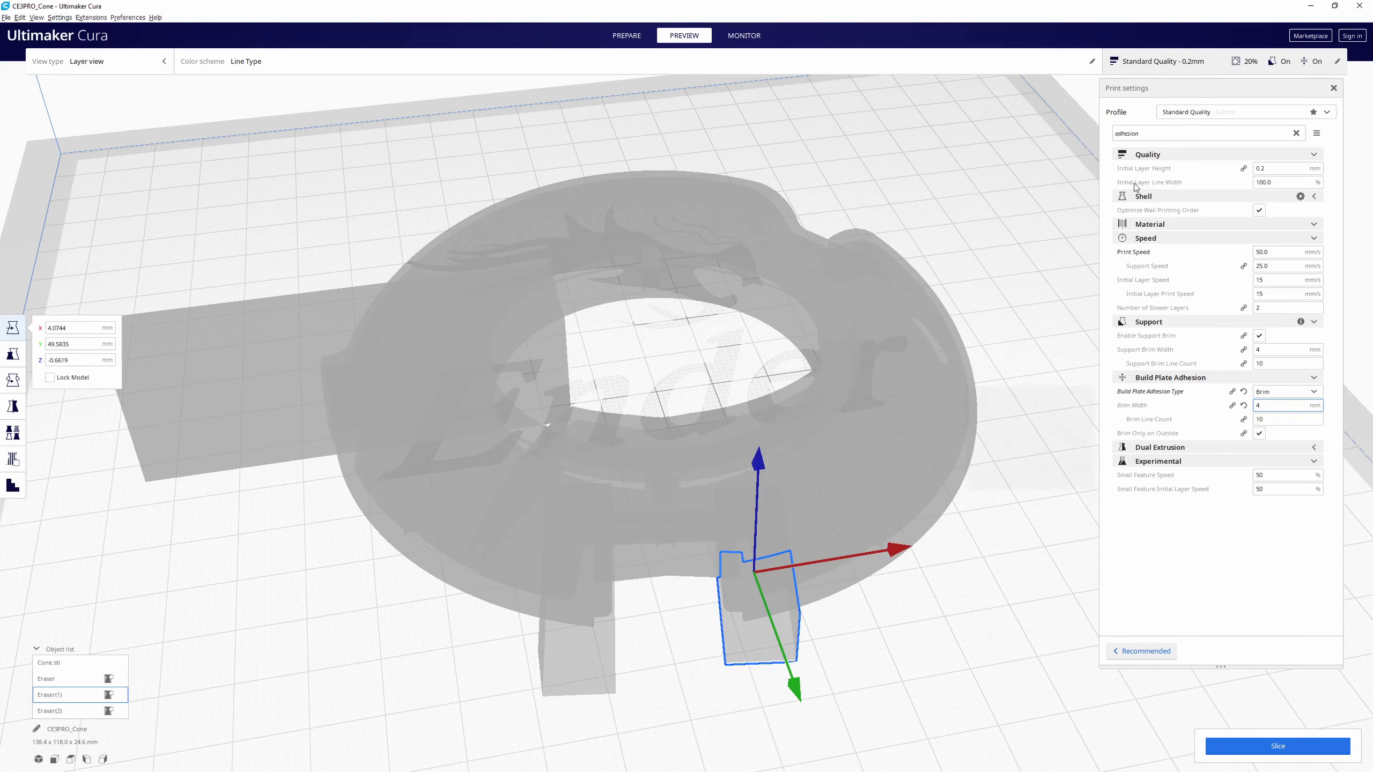
Search the print settings for "brim" and set the brim distance to 0.2 mm.
{"action": "double_click", "coordinate": [1153, 134]}
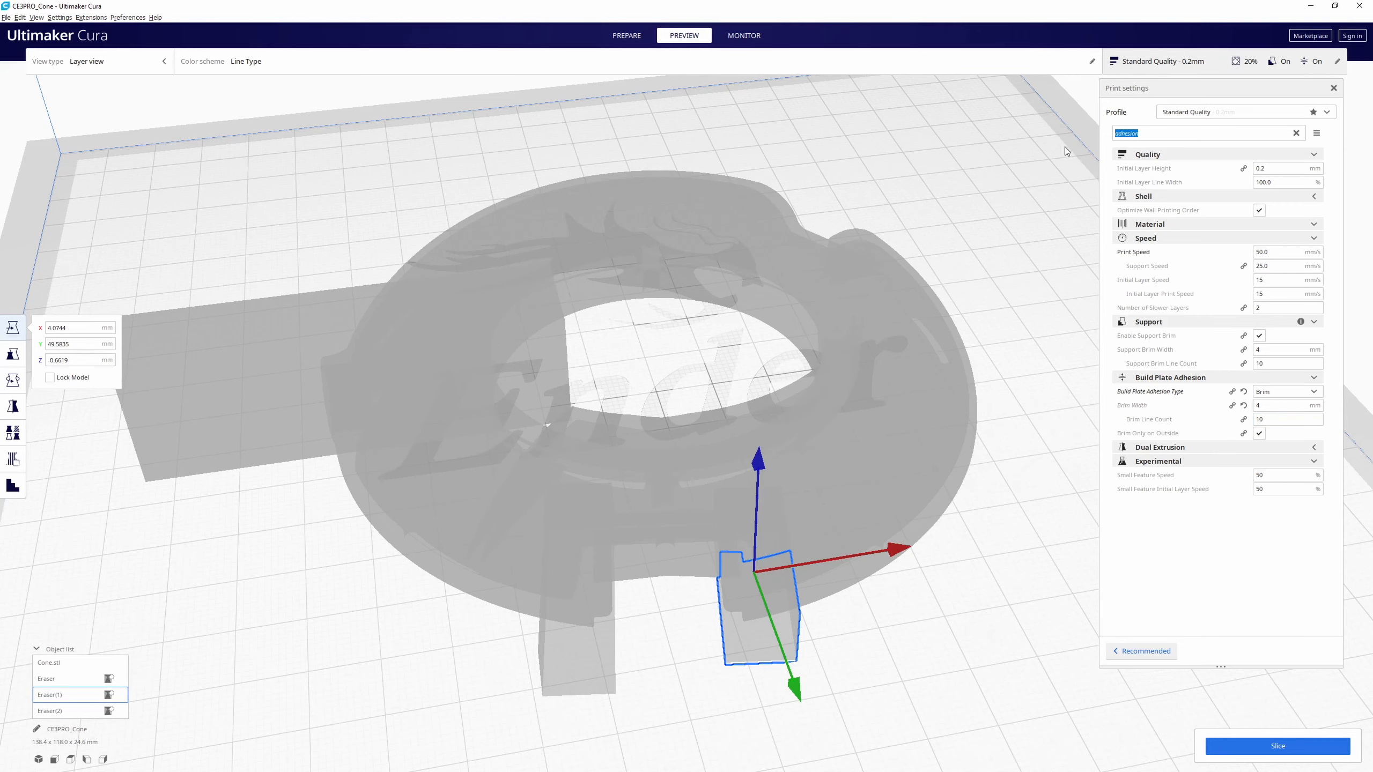
{"action": "type", "text": "brim"}
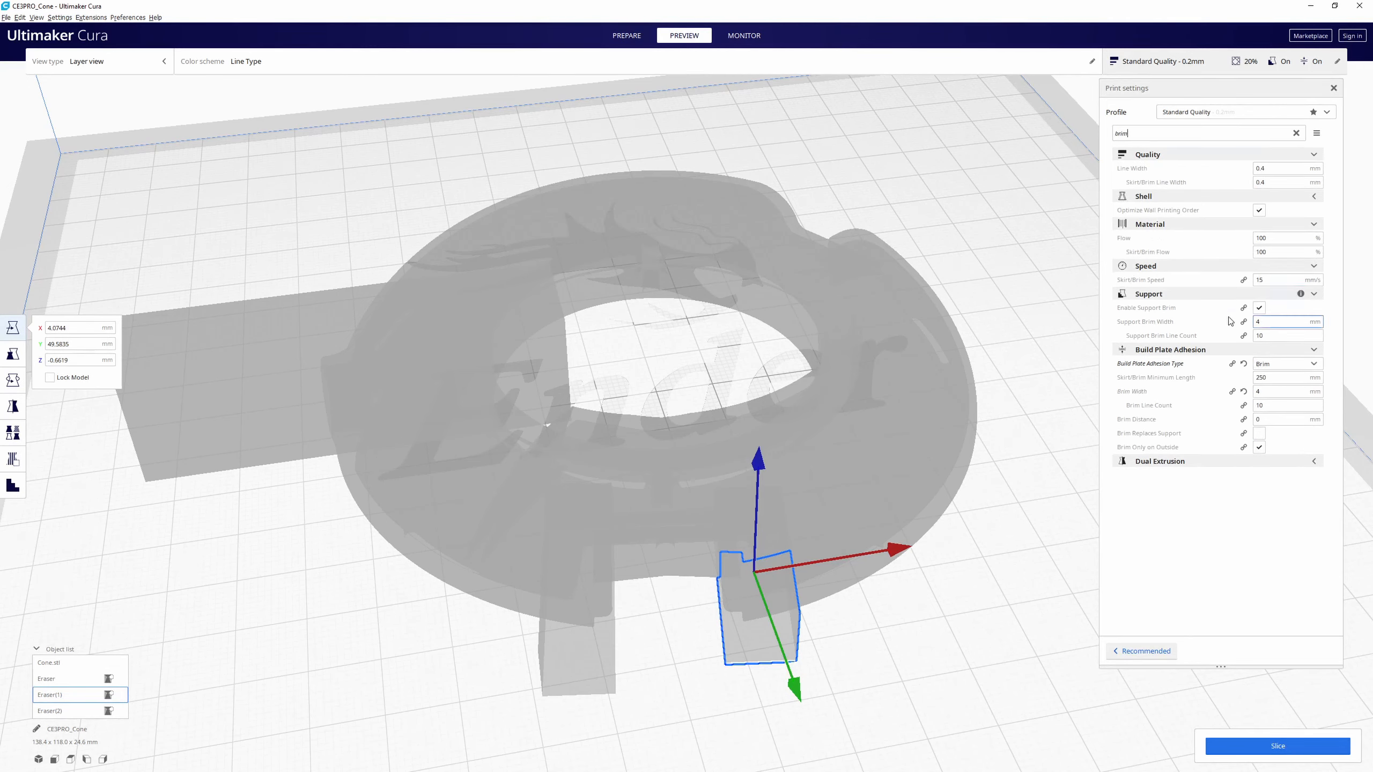
{"action": "left_click", "coordinate": [1272, 420]}
{"action": "double_click", "coordinate": [1272, 421]}
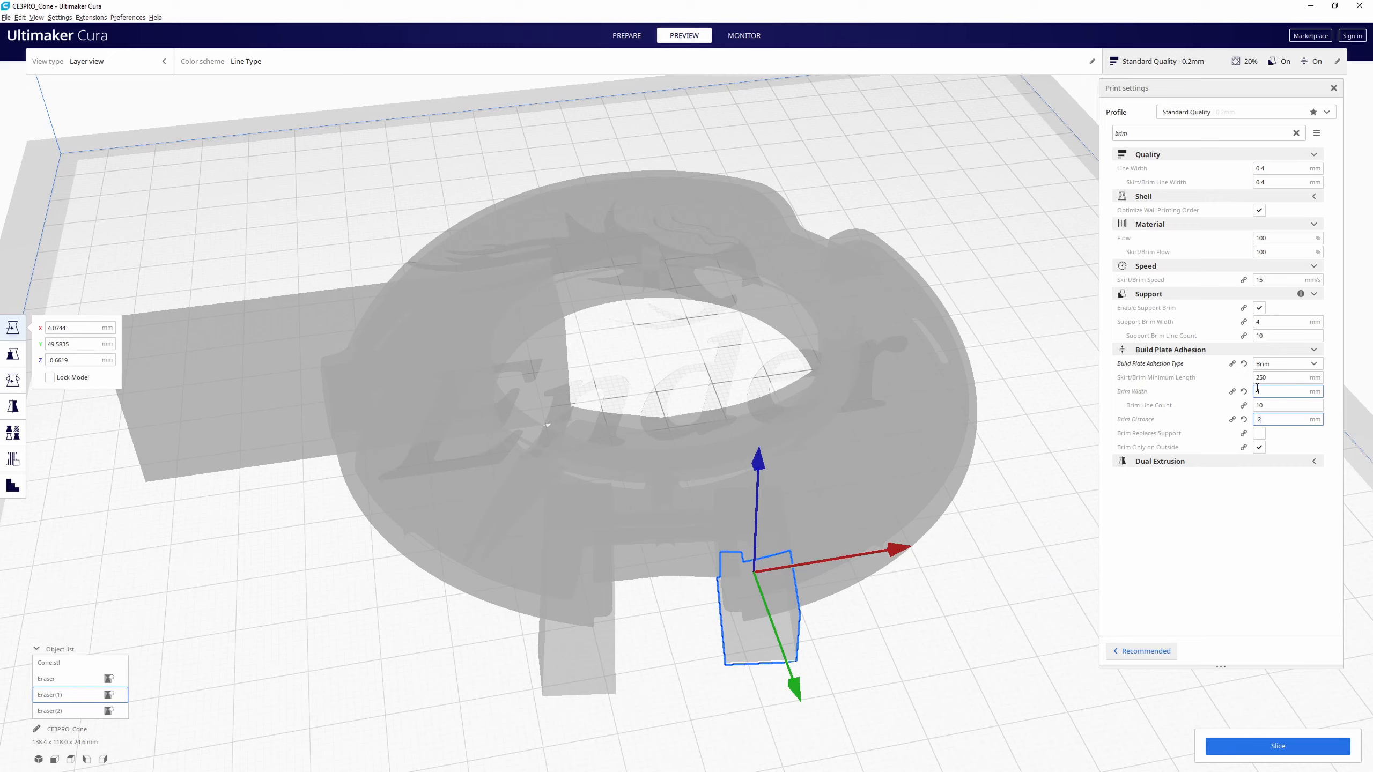
{"action": "left_click_drag", "start_coordinate": [1263, 391], "coordinate": [1239, 393]}
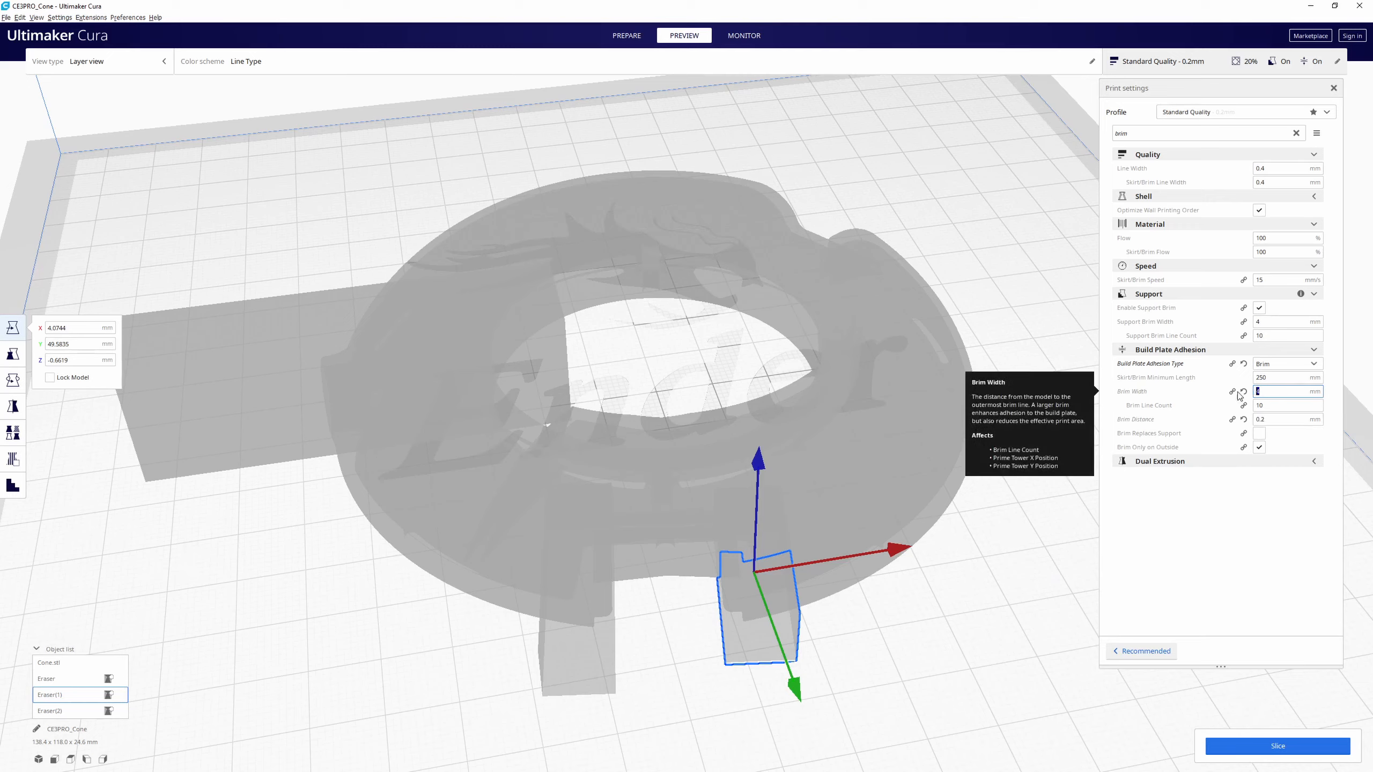
Slice the cone with the brim and inspect the brim, its gap and the clamp slot's supports from below and above.
{"action": "left_click", "coordinate": [1259, 742]}
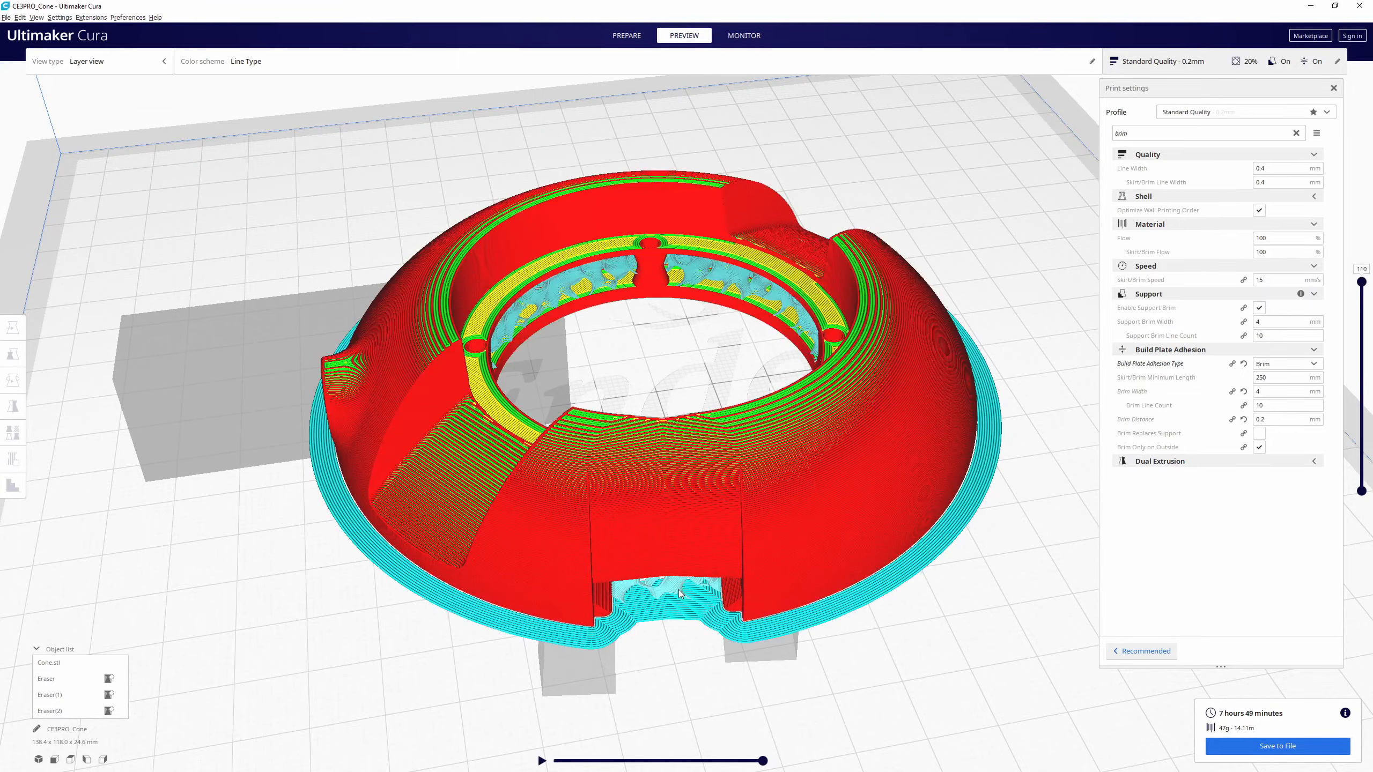
{"action": "scroll", "coordinate": [680, 594], "scroll_direction": "up", "scroll_amount": 10}
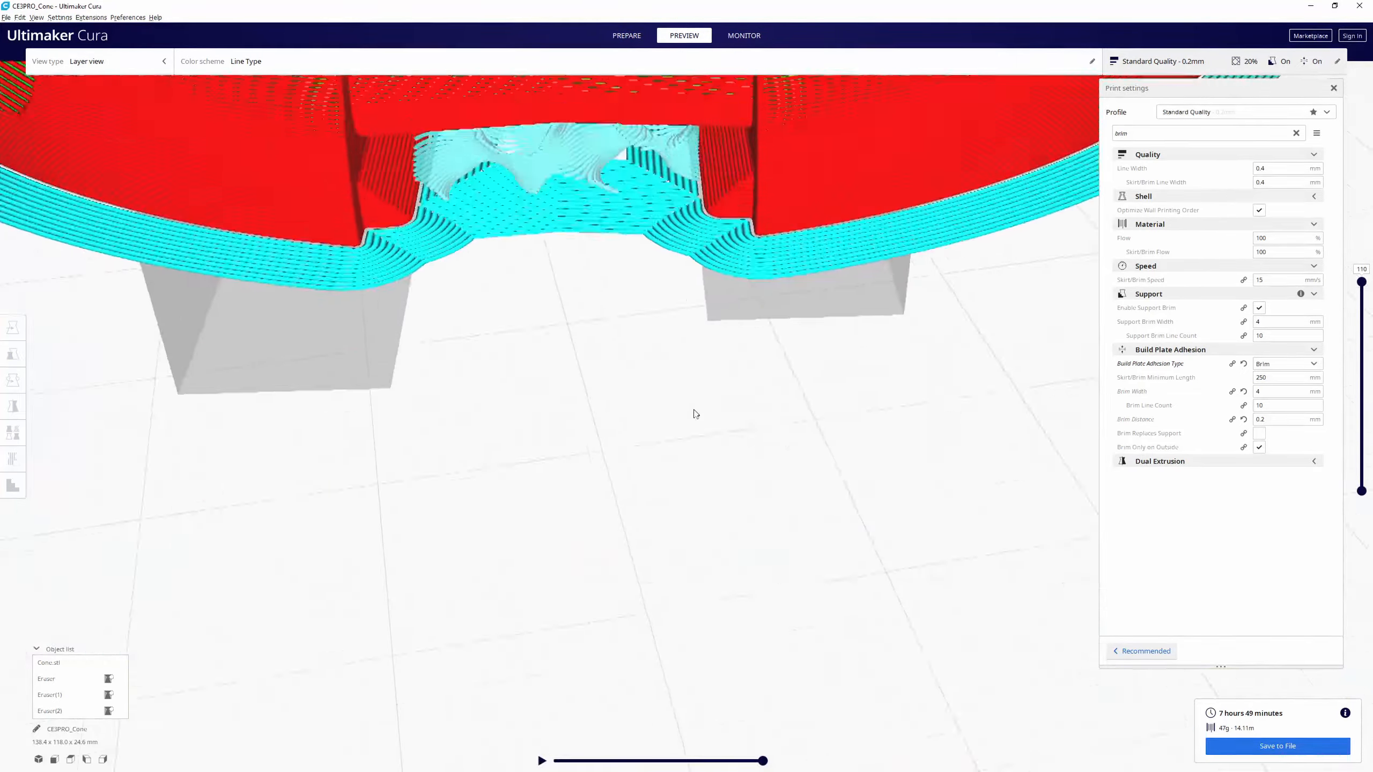
{"action": "right_click_drag", "start_coordinate": [693, 410], "coordinate": [662, 249]}
{"action": "scroll", "coordinate": [840, 140], "scroll_direction": "up", "scroll_amount": 3}
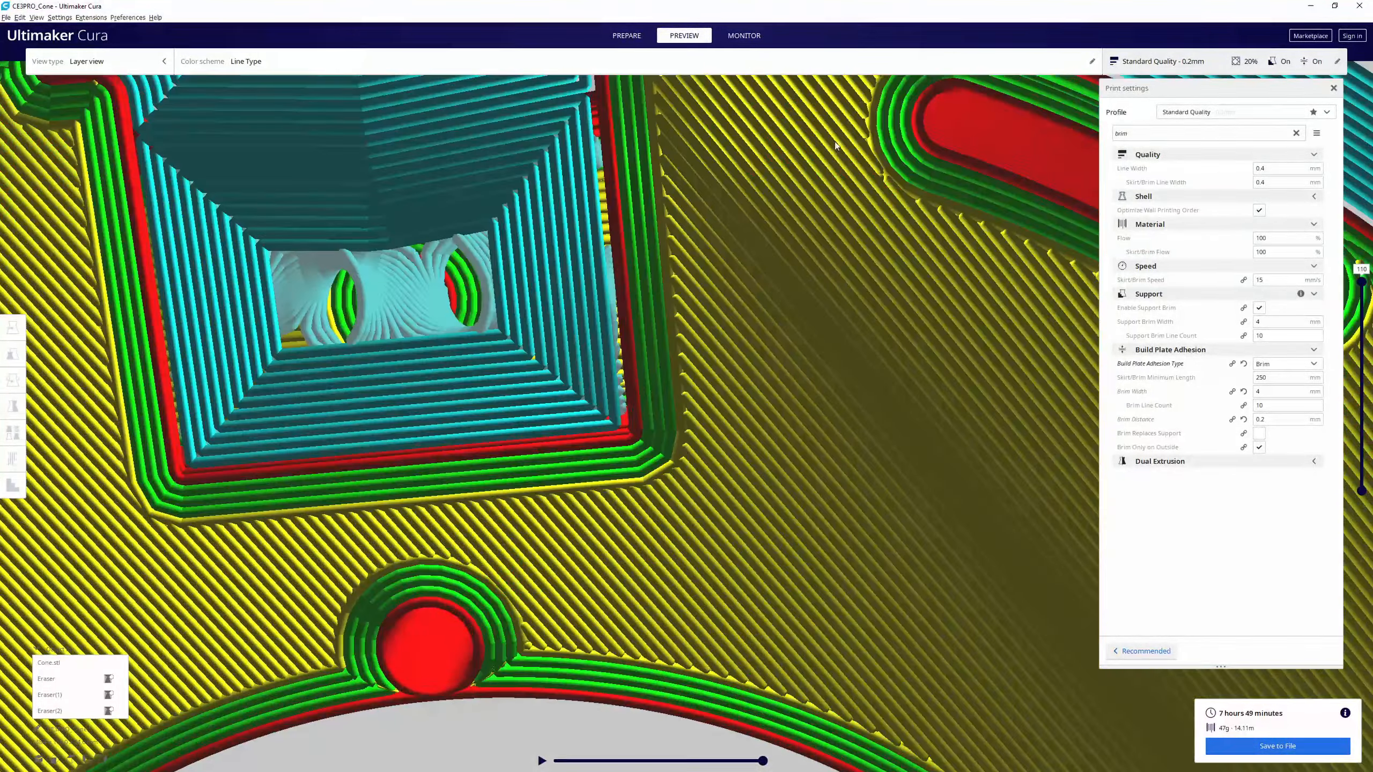
{"action": "middle_click_drag", "start_coordinate": [815, 199], "coordinate": [777, 237]}
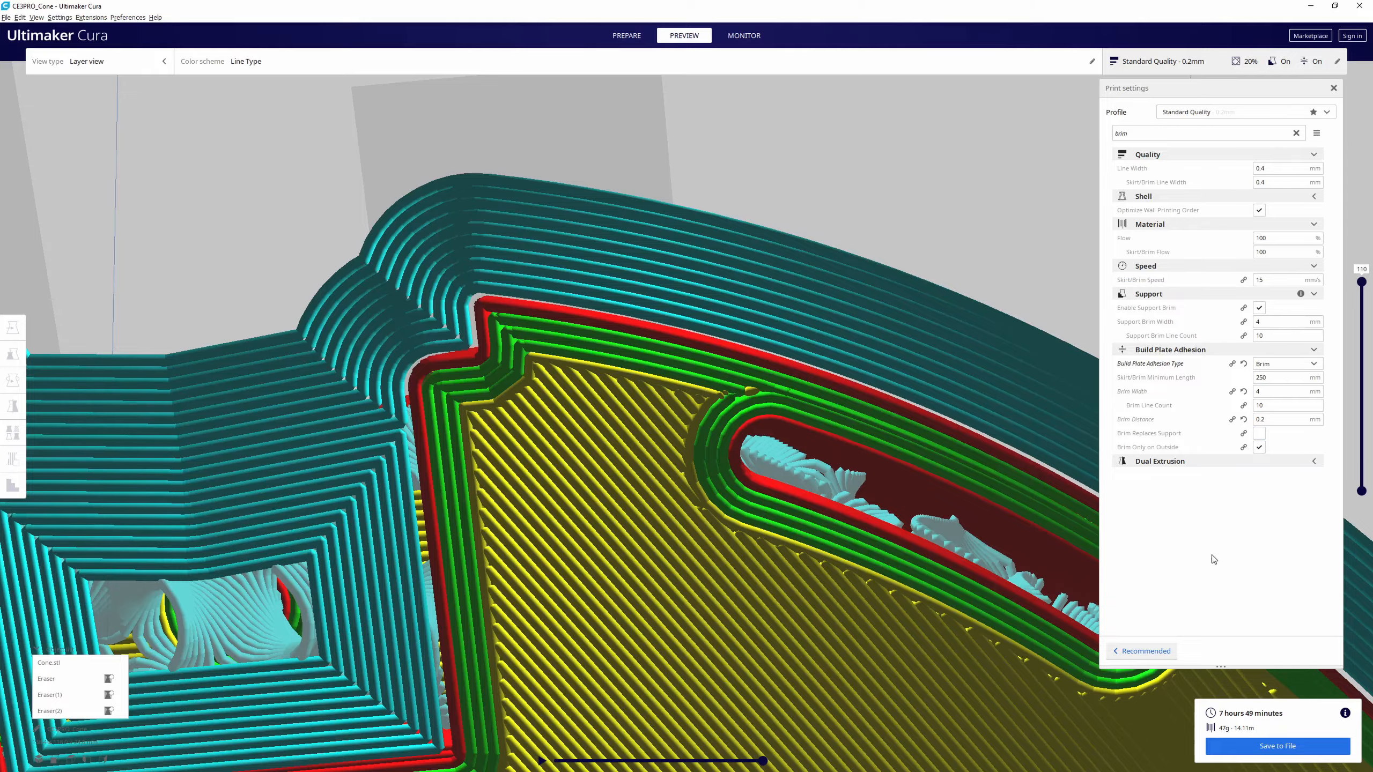
{"action": "scroll", "coordinate": [664, 428], "scroll_direction": "down", "scroll_amount": 6}
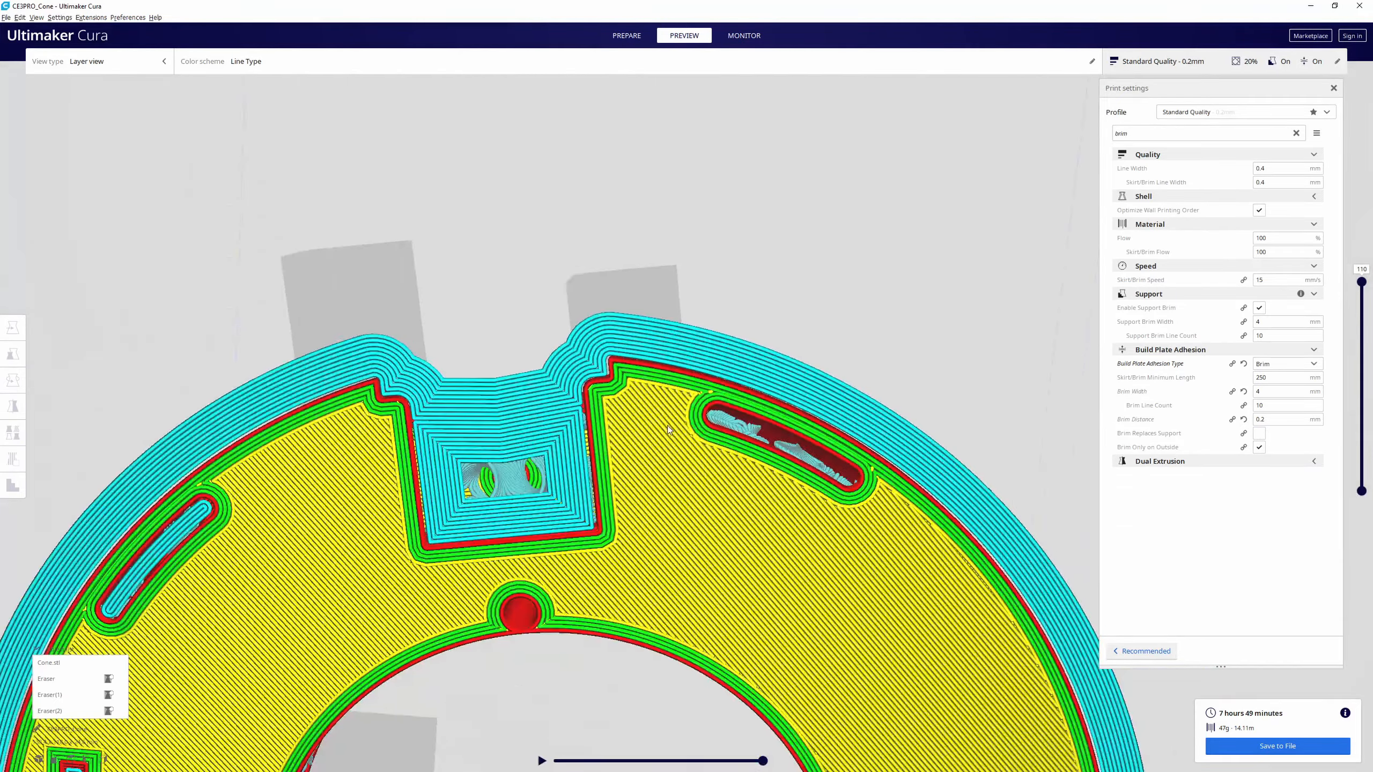
{"action": "scroll", "coordinate": [667, 428], "scroll_direction": "down", "scroll_amount": 3}
{"action": "right_click_drag", "start_coordinate": [665, 430], "coordinate": [667, 374]}
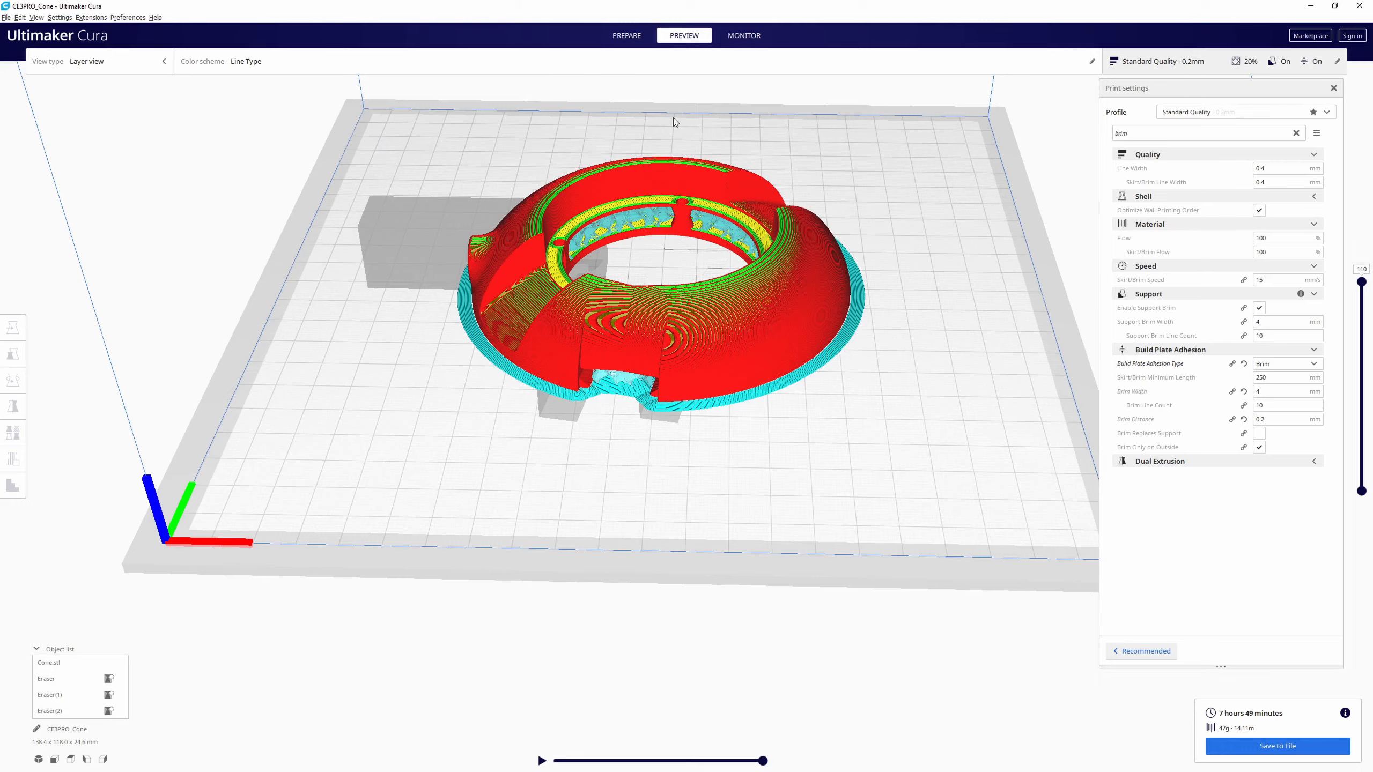
{"action": "right_click_drag", "start_coordinate": [674, 118], "coordinate": [718, 525]}
{"action": "scroll", "coordinate": [788, 216], "scroll_direction": "up", "scroll_amount": 3}
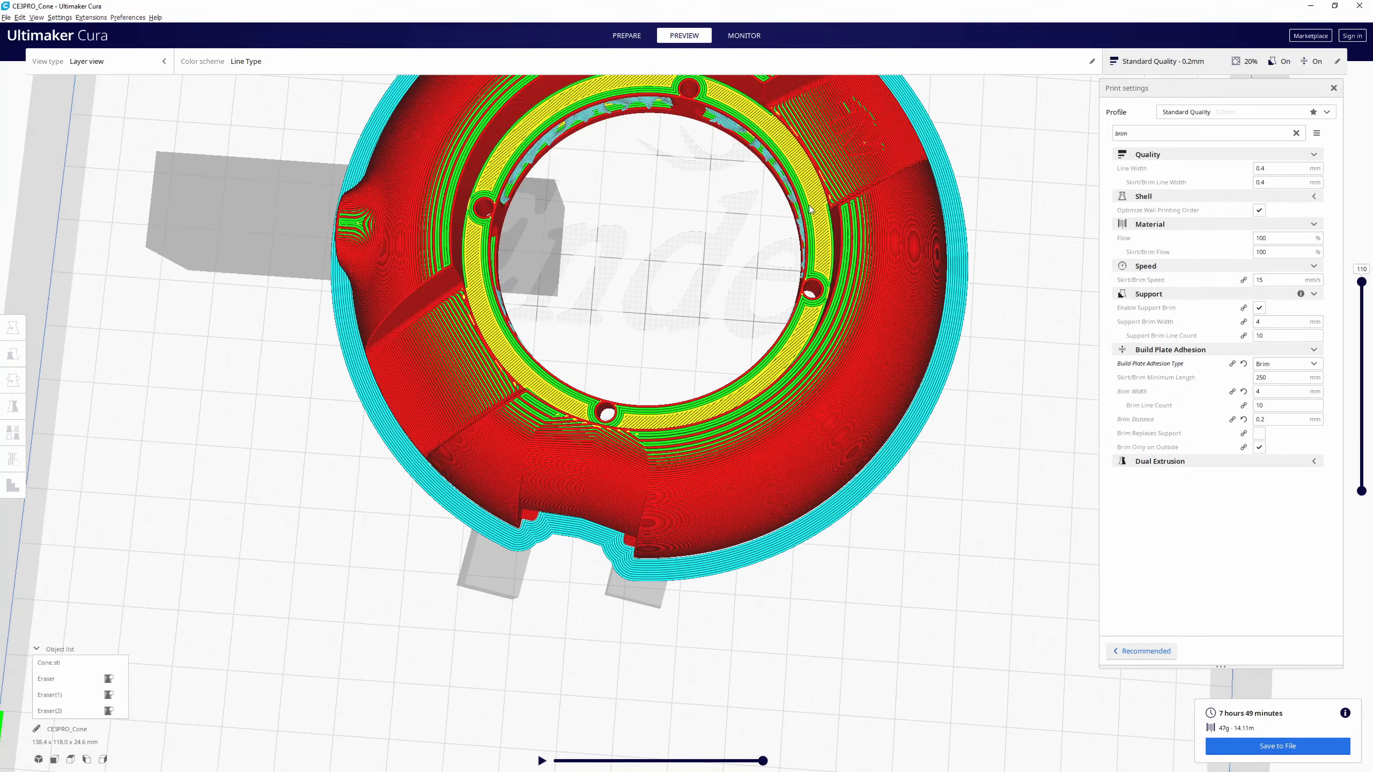
{"action": "right_click_drag", "start_coordinate": [809, 209], "coordinate": [834, 355]}
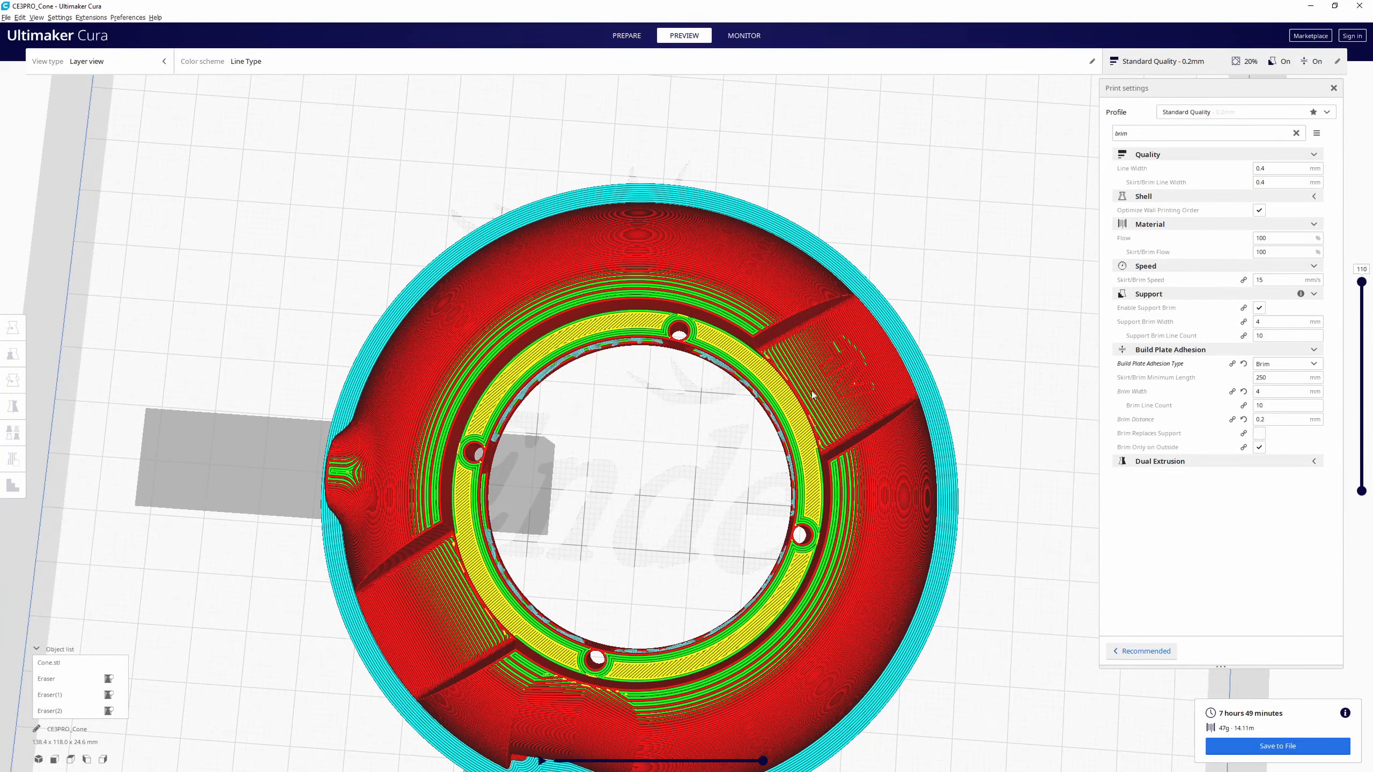
Mirror the cone along the X axis in the prepare view and slice the mirrored part.
{"action": "left_click", "coordinate": [627, 36]}
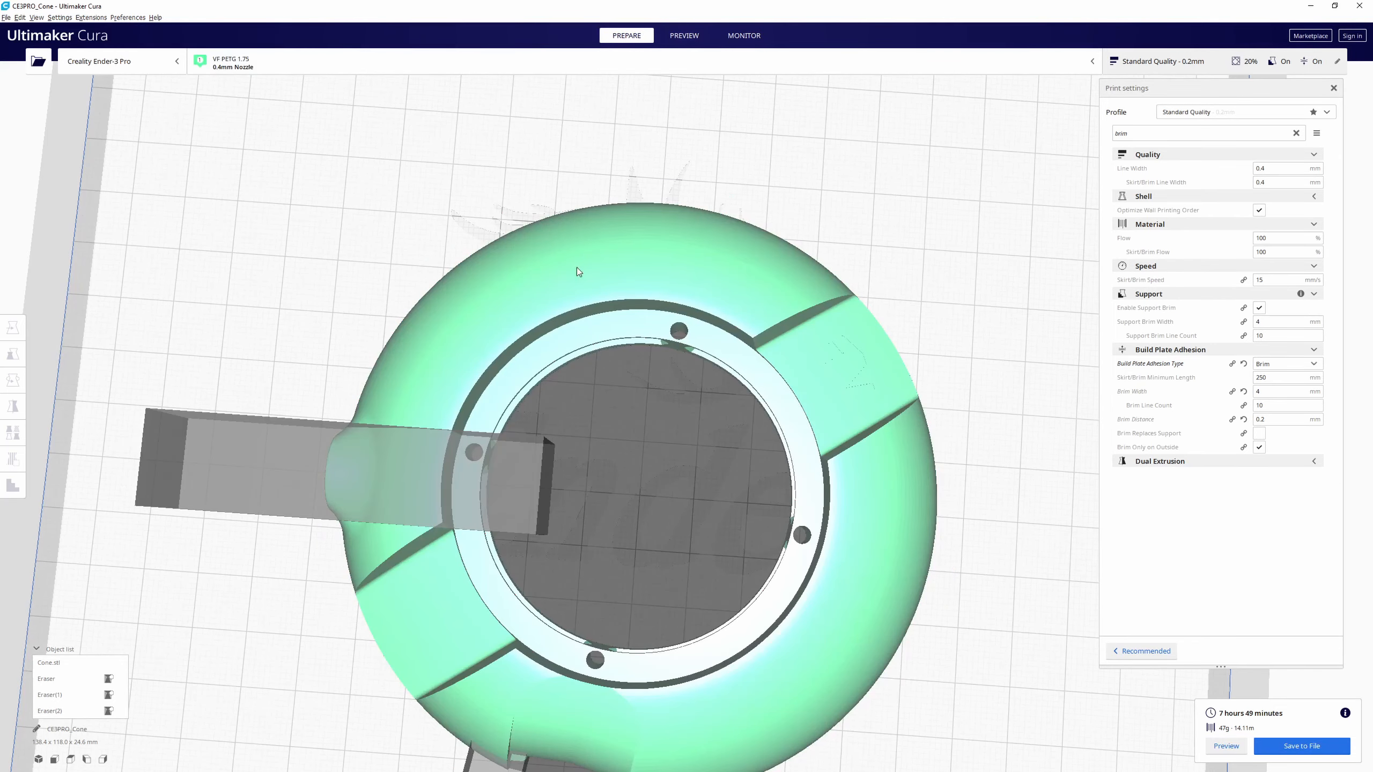
{"action": "left_click", "coordinate": [526, 436]}
{"action": "scroll", "coordinate": [673, 454], "scroll_direction": "down", "scroll_amount": 3}
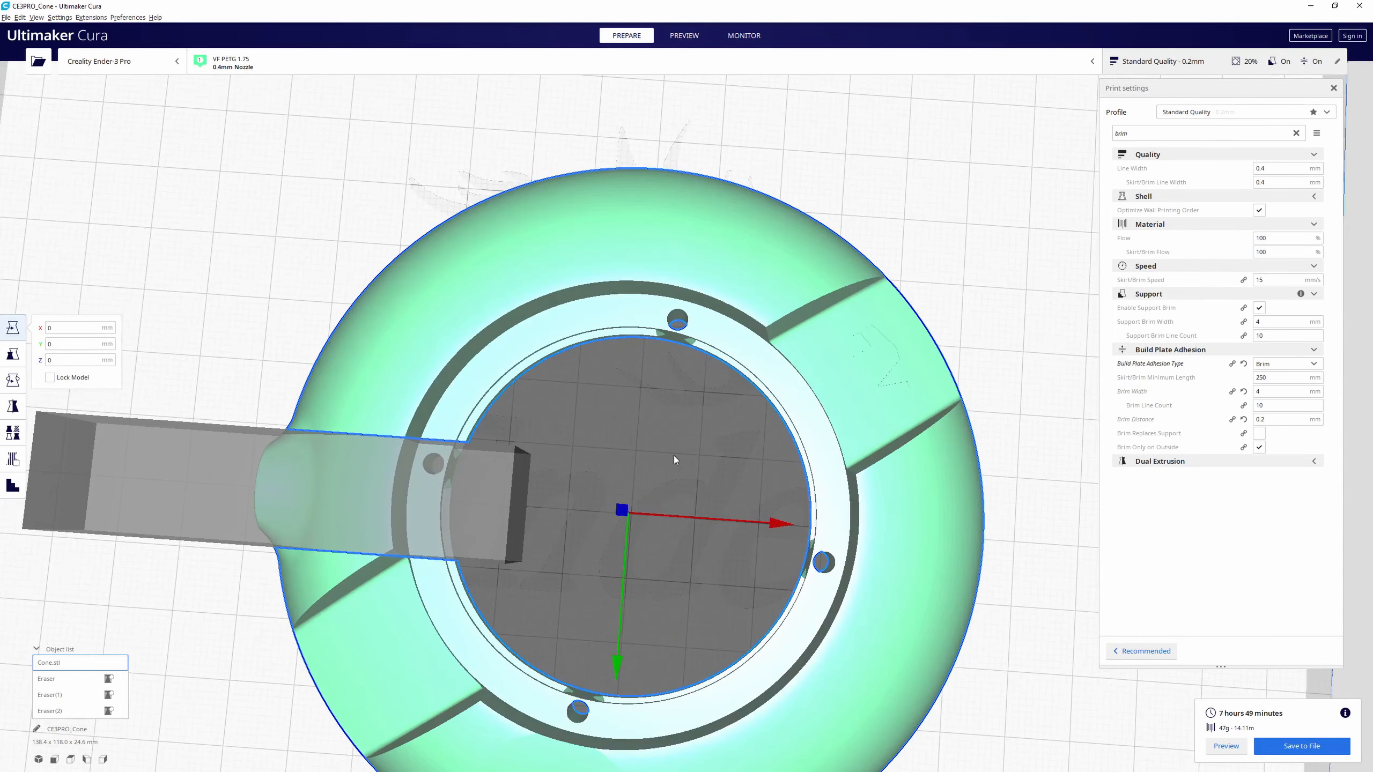
{"action": "left_click", "coordinate": [15, 358]}
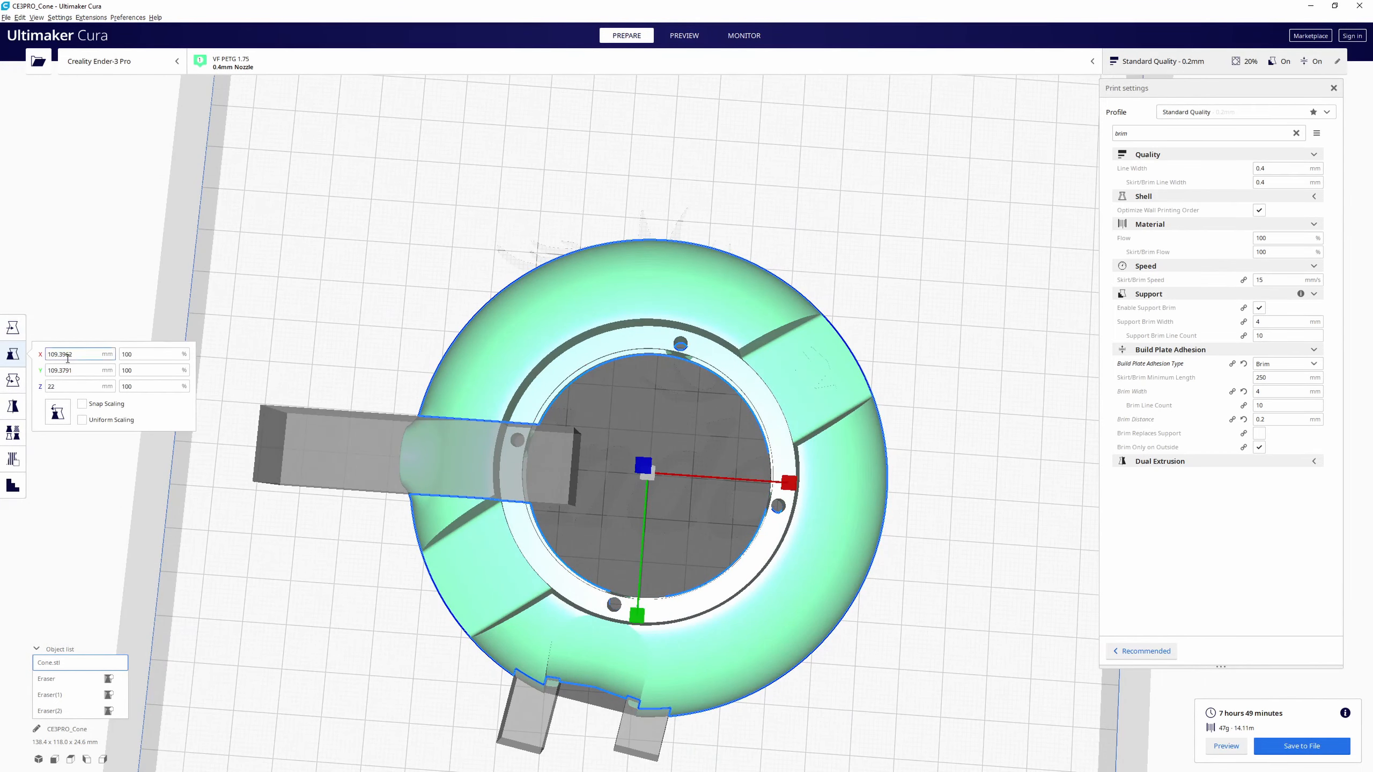
{"action": "left_click", "coordinate": [13, 407]}
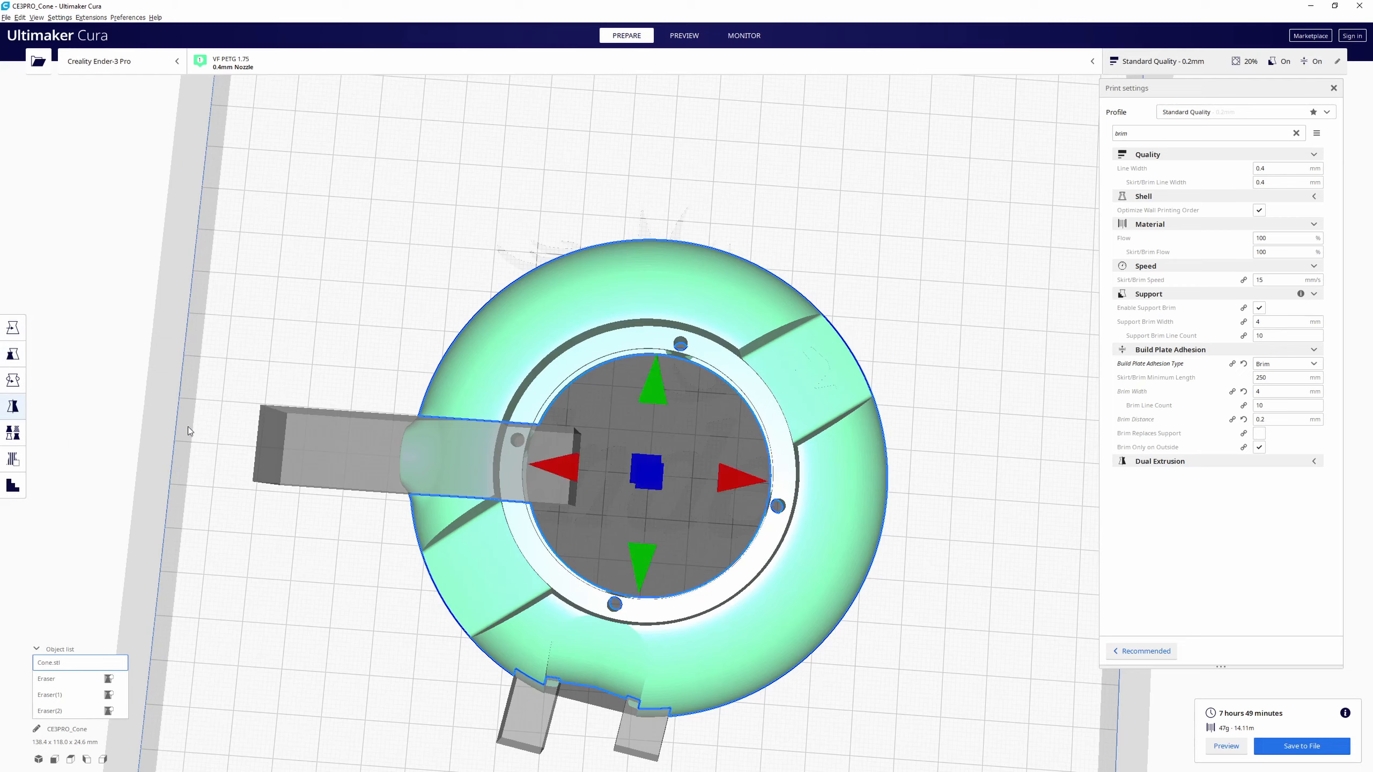
{"action": "left_click", "coordinate": [734, 483]}
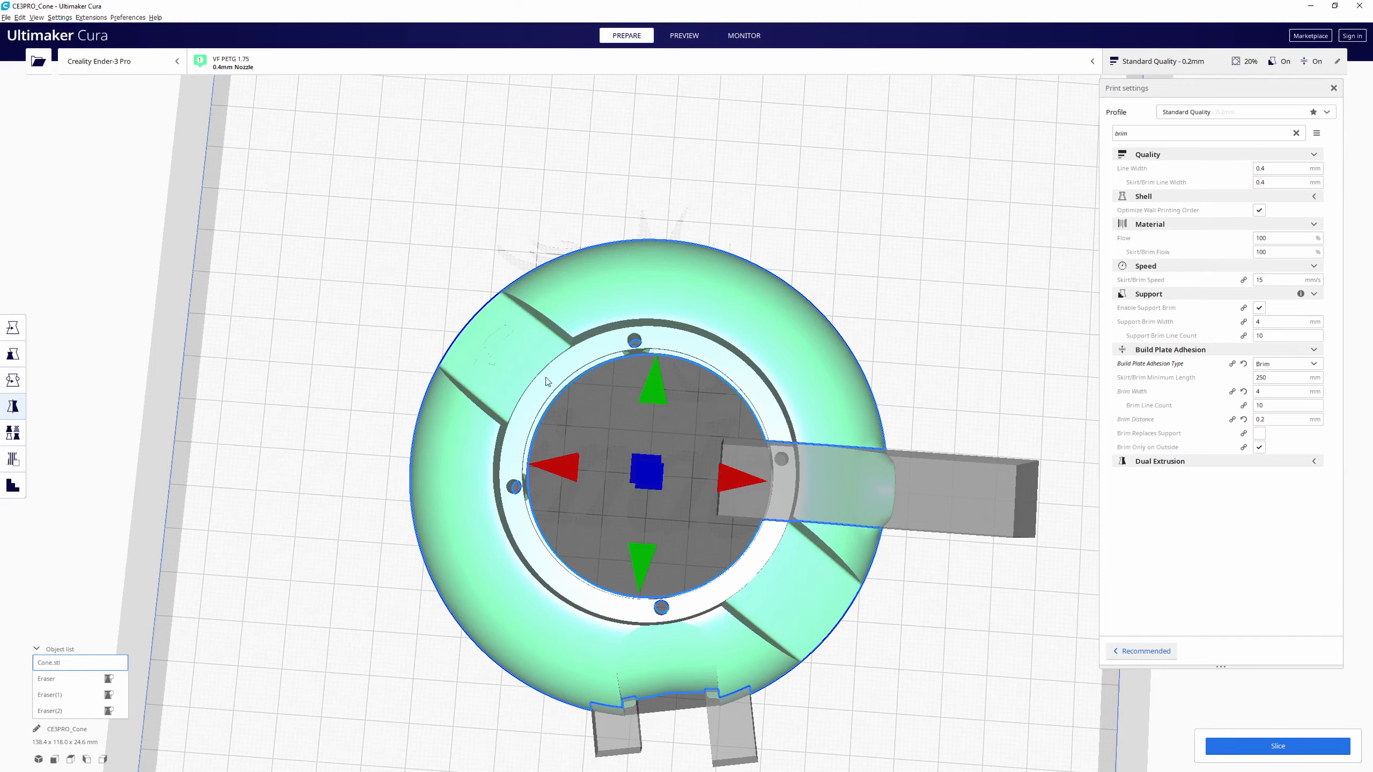
{"action": "right_click_drag", "start_coordinate": [595, 408], "coordinate": [648, 333]}
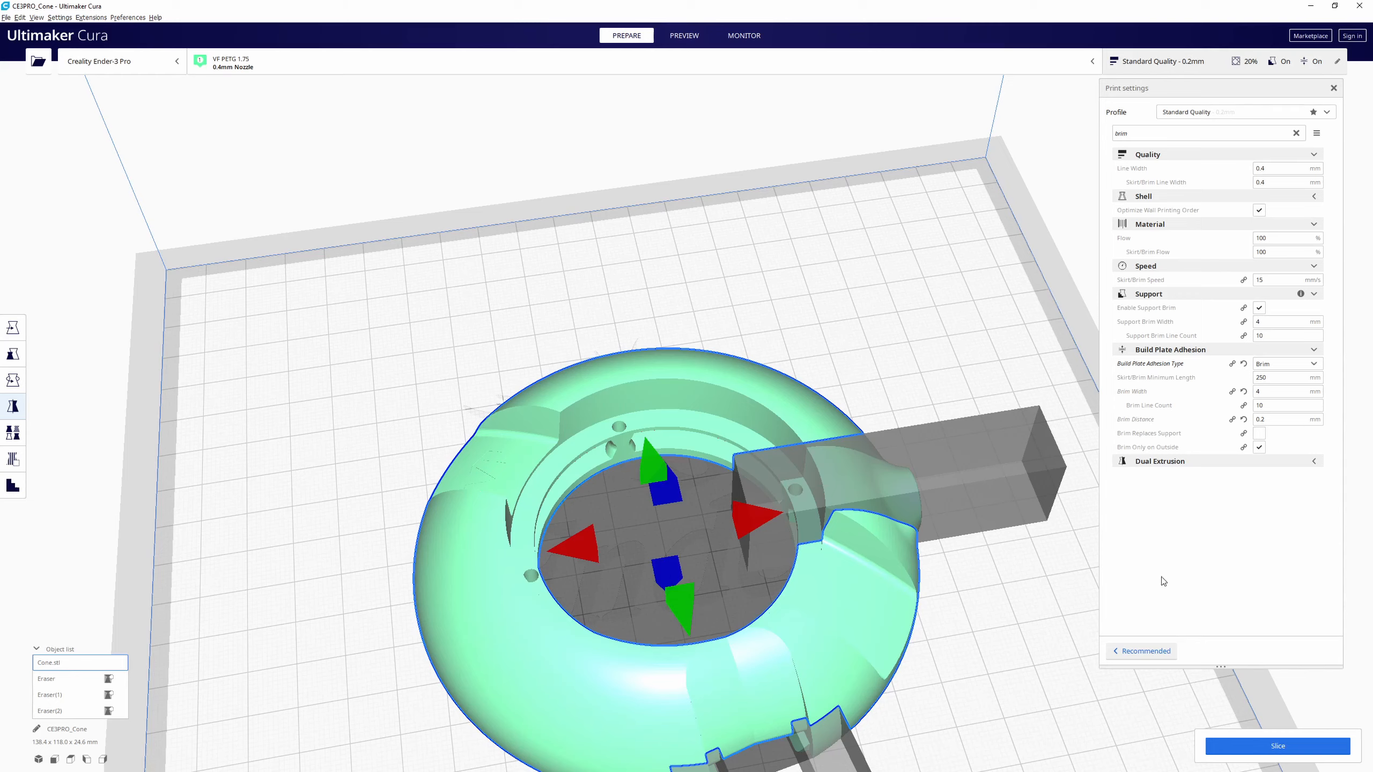
{"action": "left_click", "coordinate": [1298, 748]}
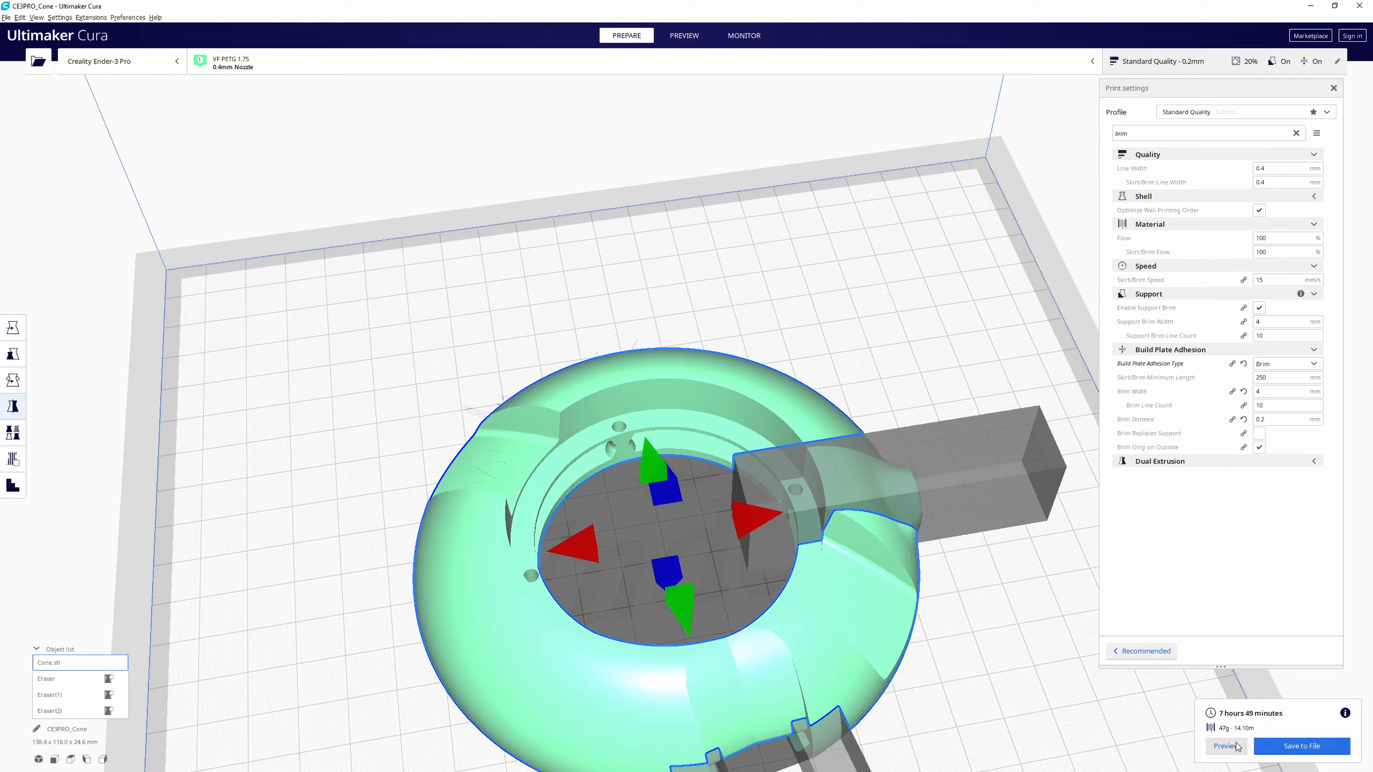
{"action": "left_click", "coordinate": [1277, 752]}
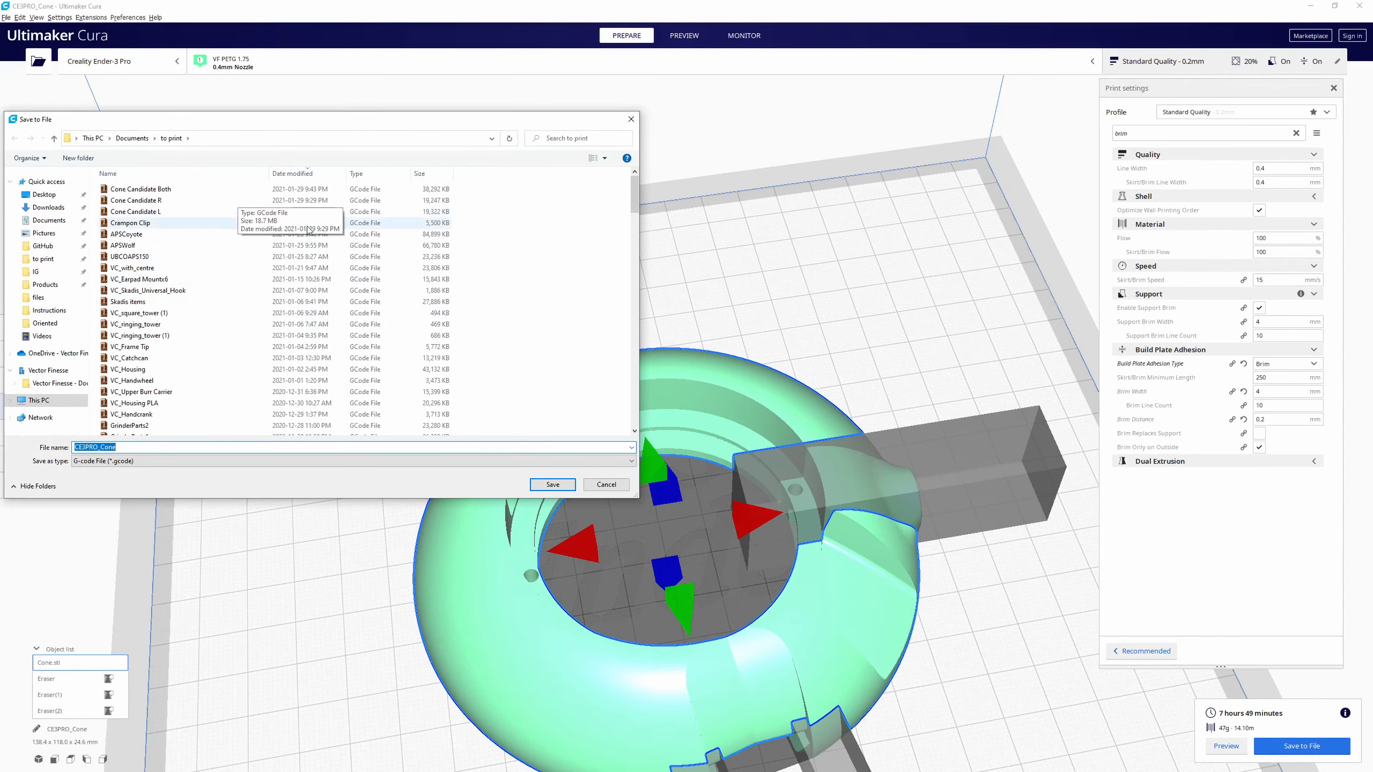
{"action": "left_click", "coordinate": [152, 201]}
{"action": "left_click", "coordinate": [106, 448]}
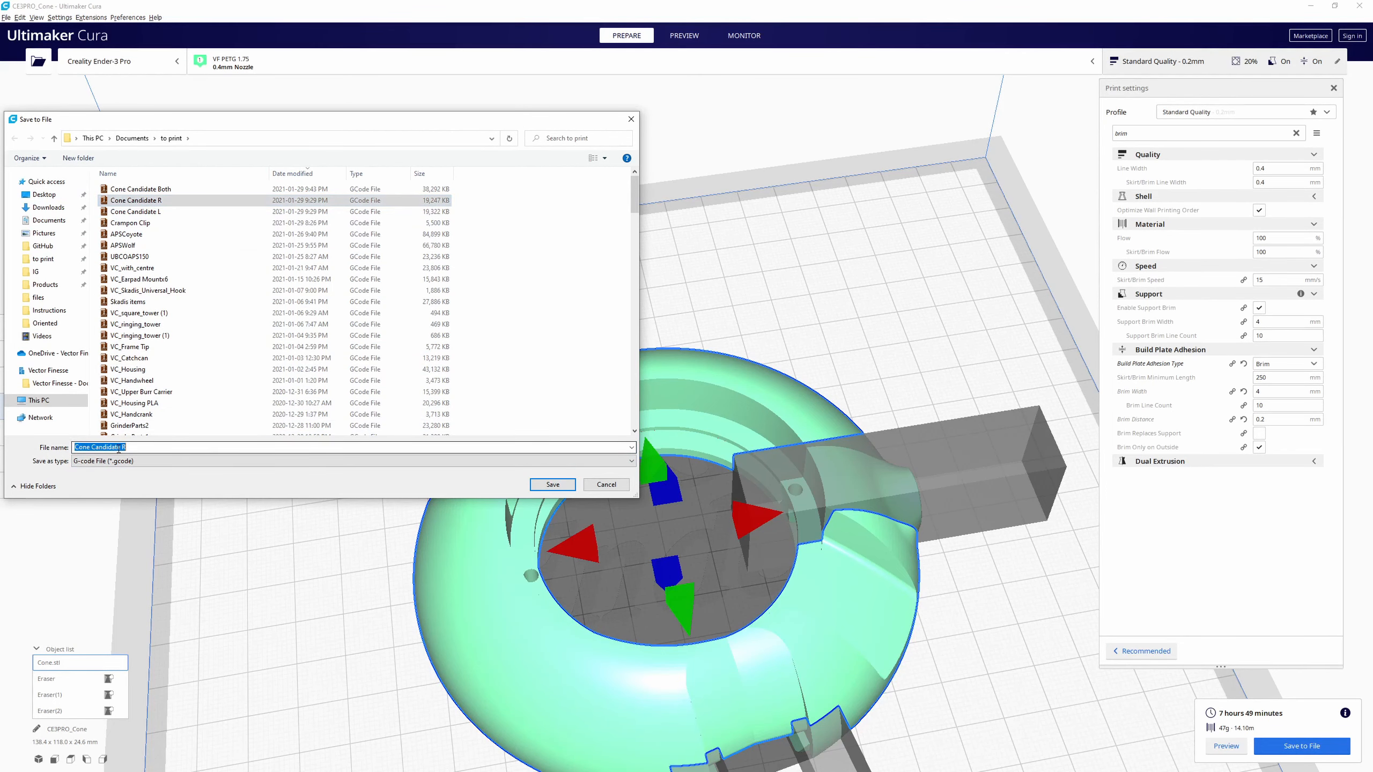
{"action": "left_click_drag", "start_coordinate": [91, 448], "coordinate": [122, 447]}
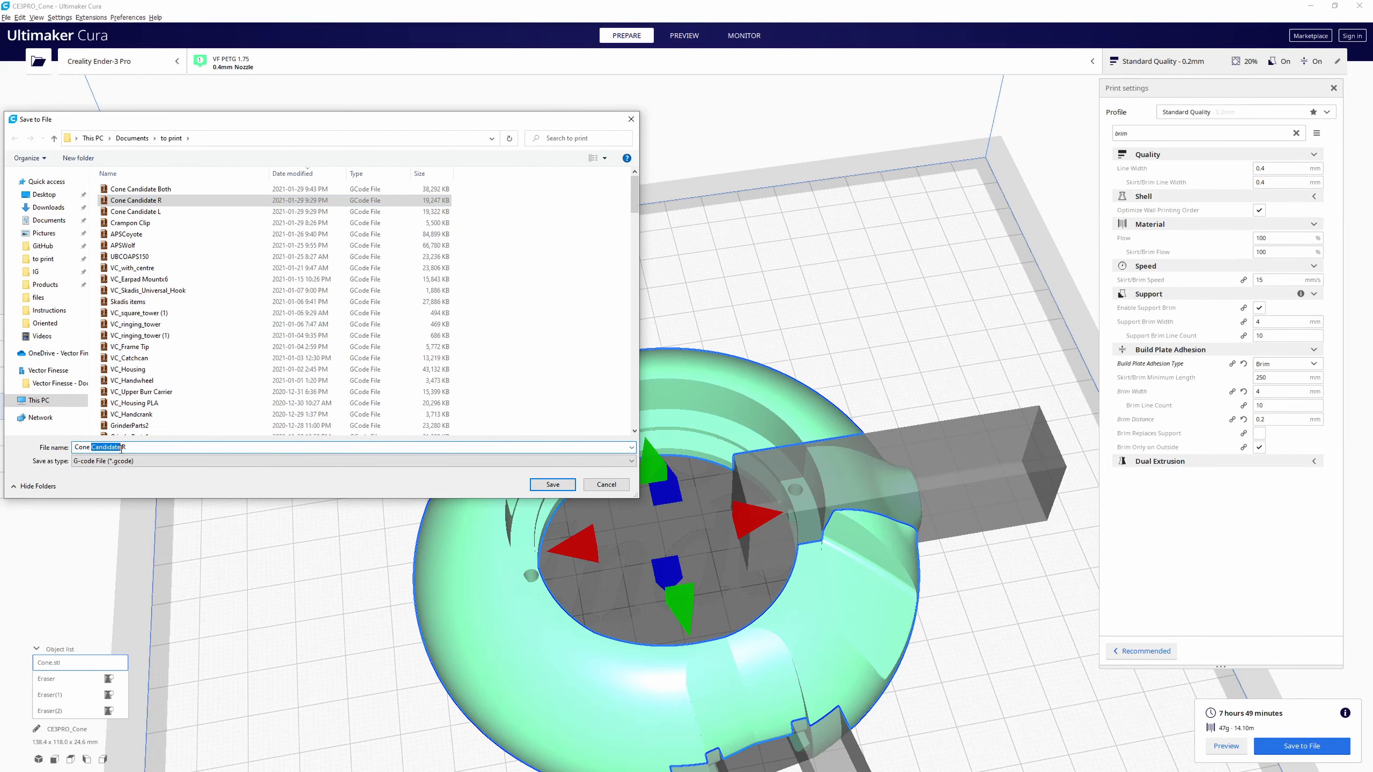
{"action": "key", "text": "BackSpace"}
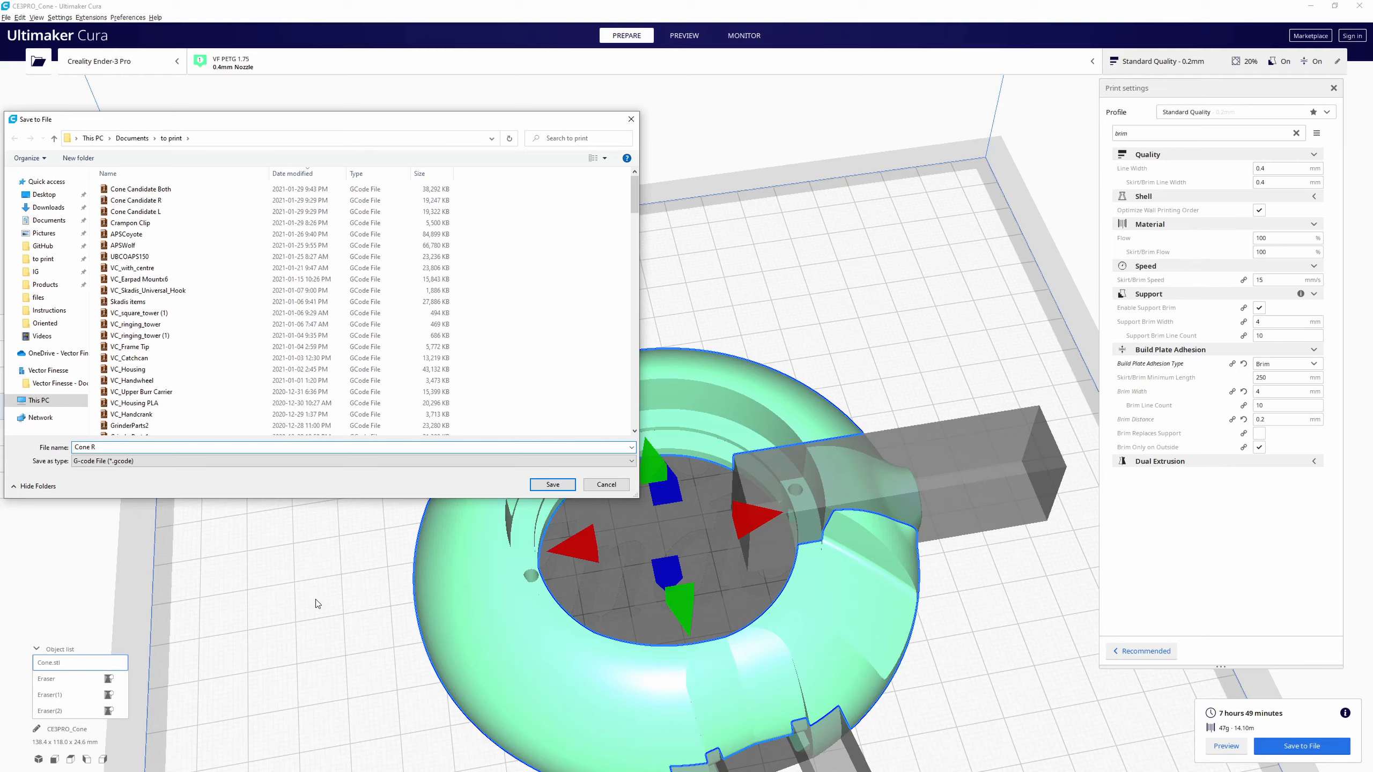
{"action": "left_click", "coordinate": [614, 486]}
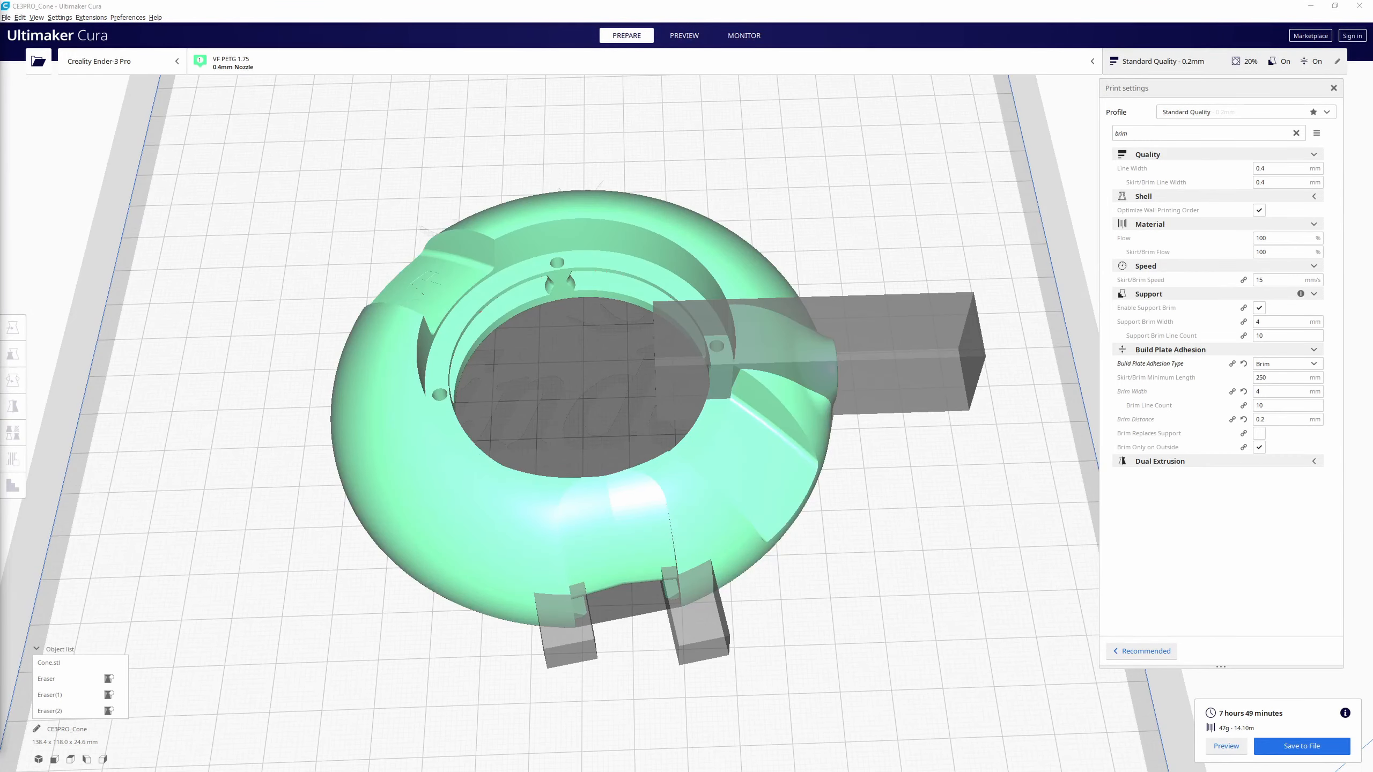
{"action": "left_click", "coordinate": [432, 511]}
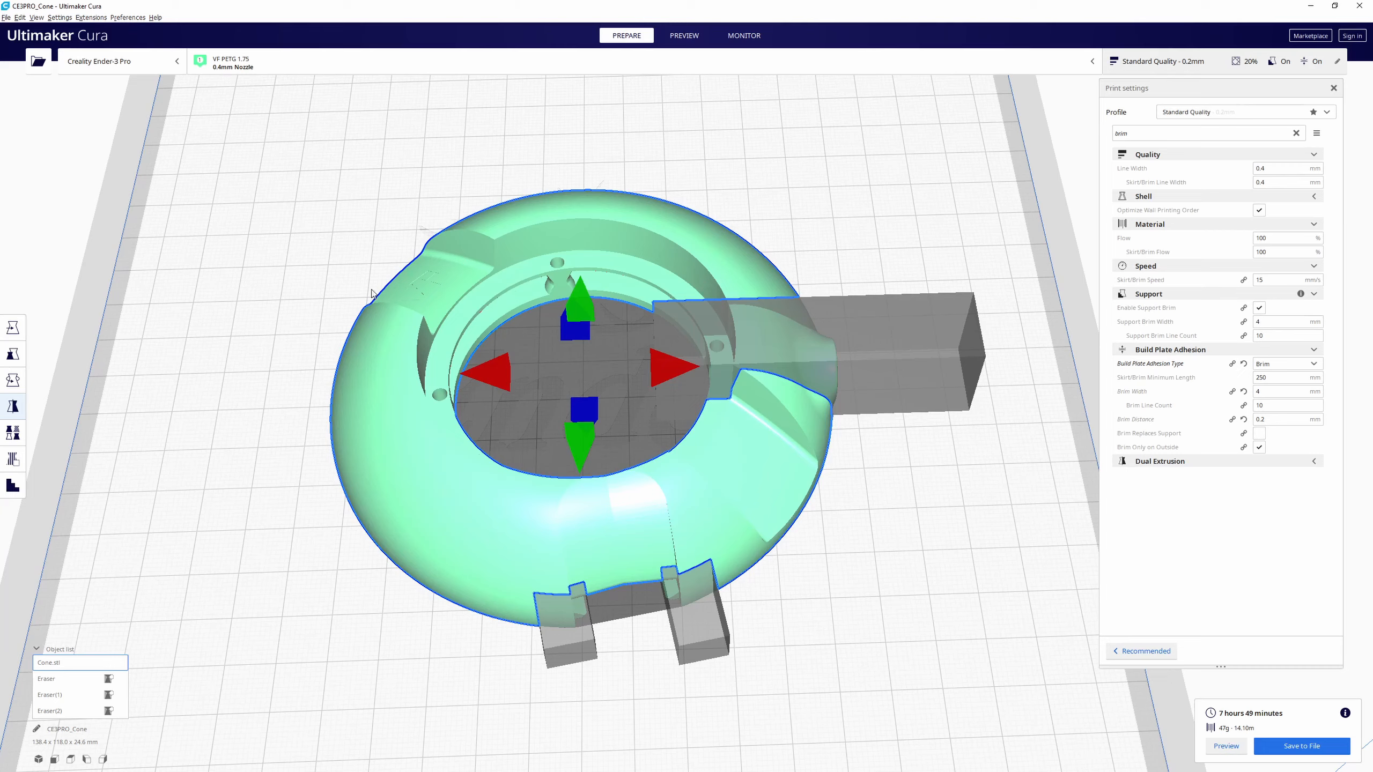
{"action": "left_click", "coordinate": [899, 324]}
{"action": "left_click", "coordinate": [945, 535]}
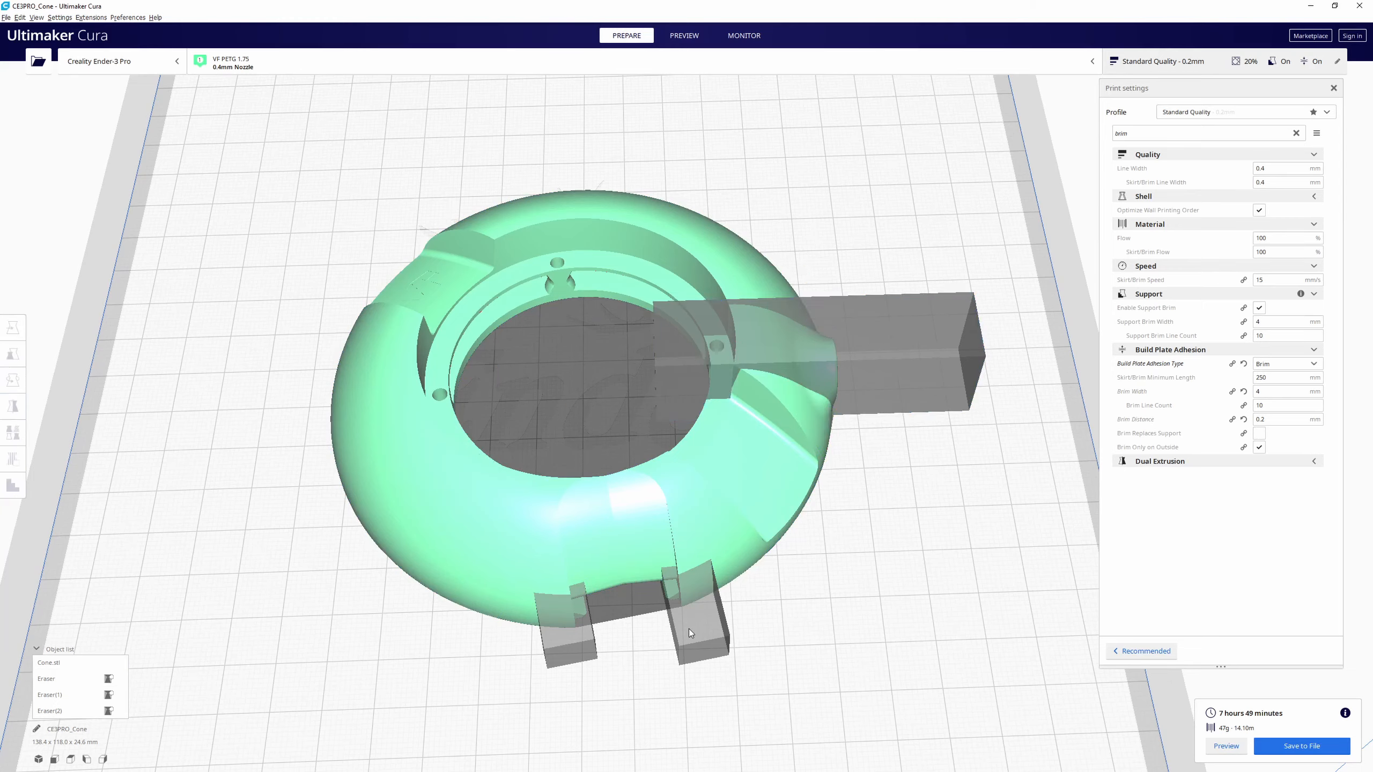
{"action": "left_click", "coordinate": [574, 650]}
{"action": "left_click", "coordinate": [723, 636]}
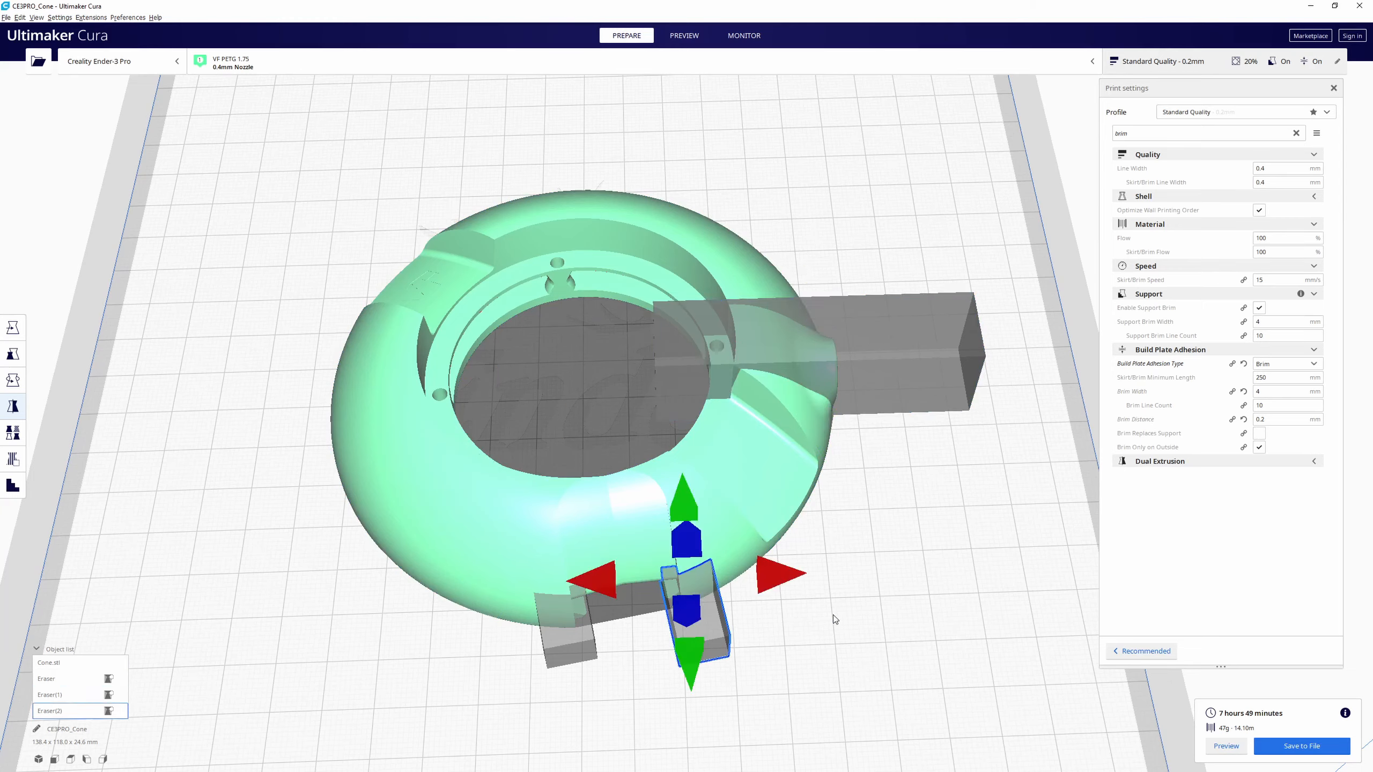
{"action": "left_click", "coordinate": [832, 616]}
{"action": "left_click", "coordinate": [912, 380]}
{"action": "left_click", "coordinate": [692, 638]}
{"action": "left_click", "coordinate": [538, 642]}
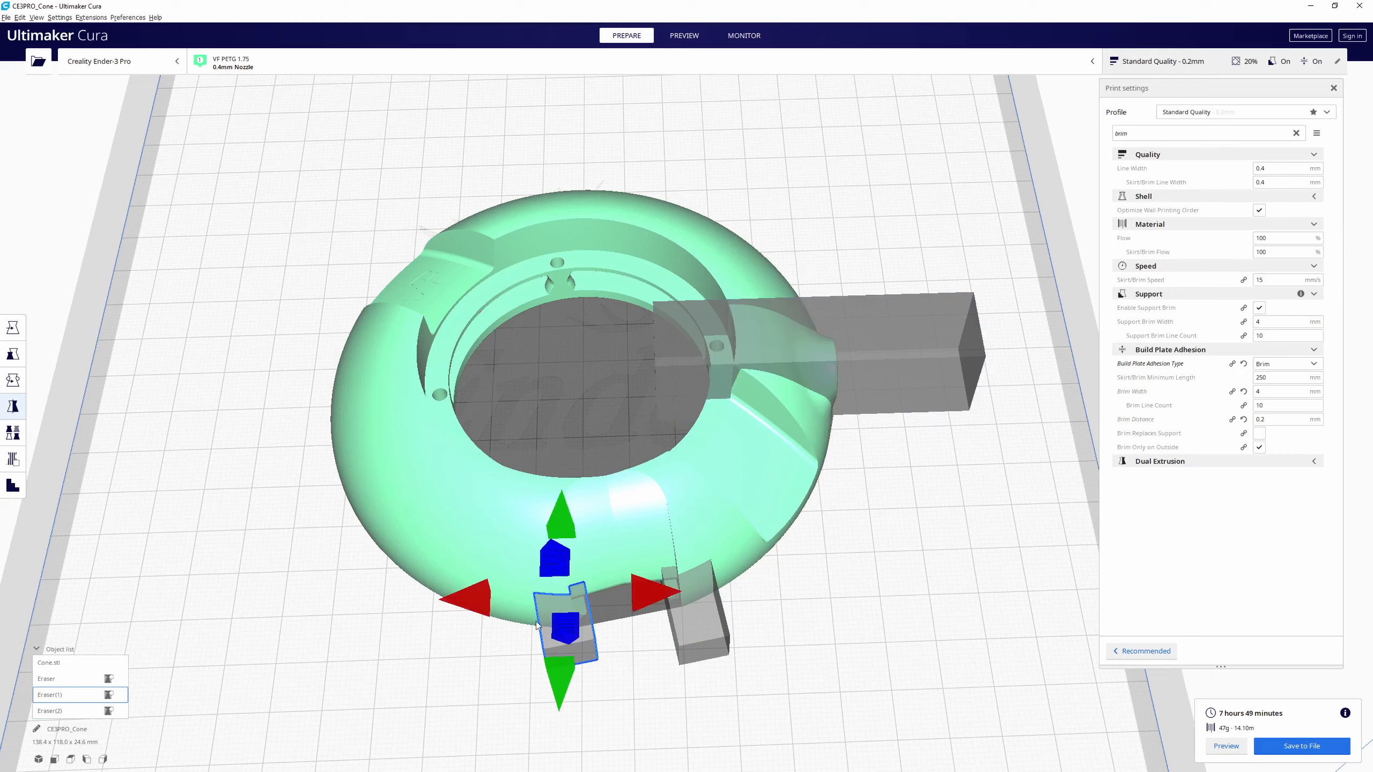
{"action": "left_click", "coordinate": [6, 17]}
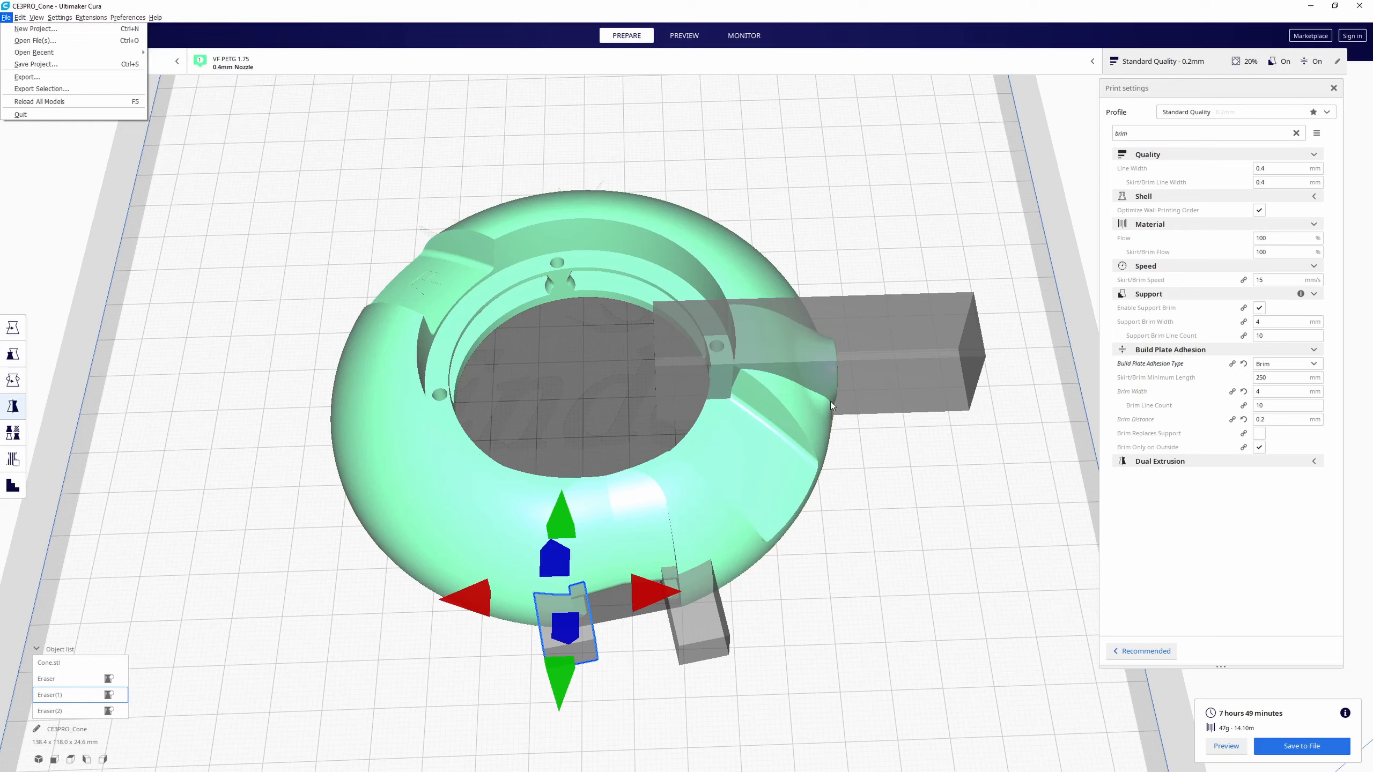
{"action": "left_click", "coordinate": [607, 382]}
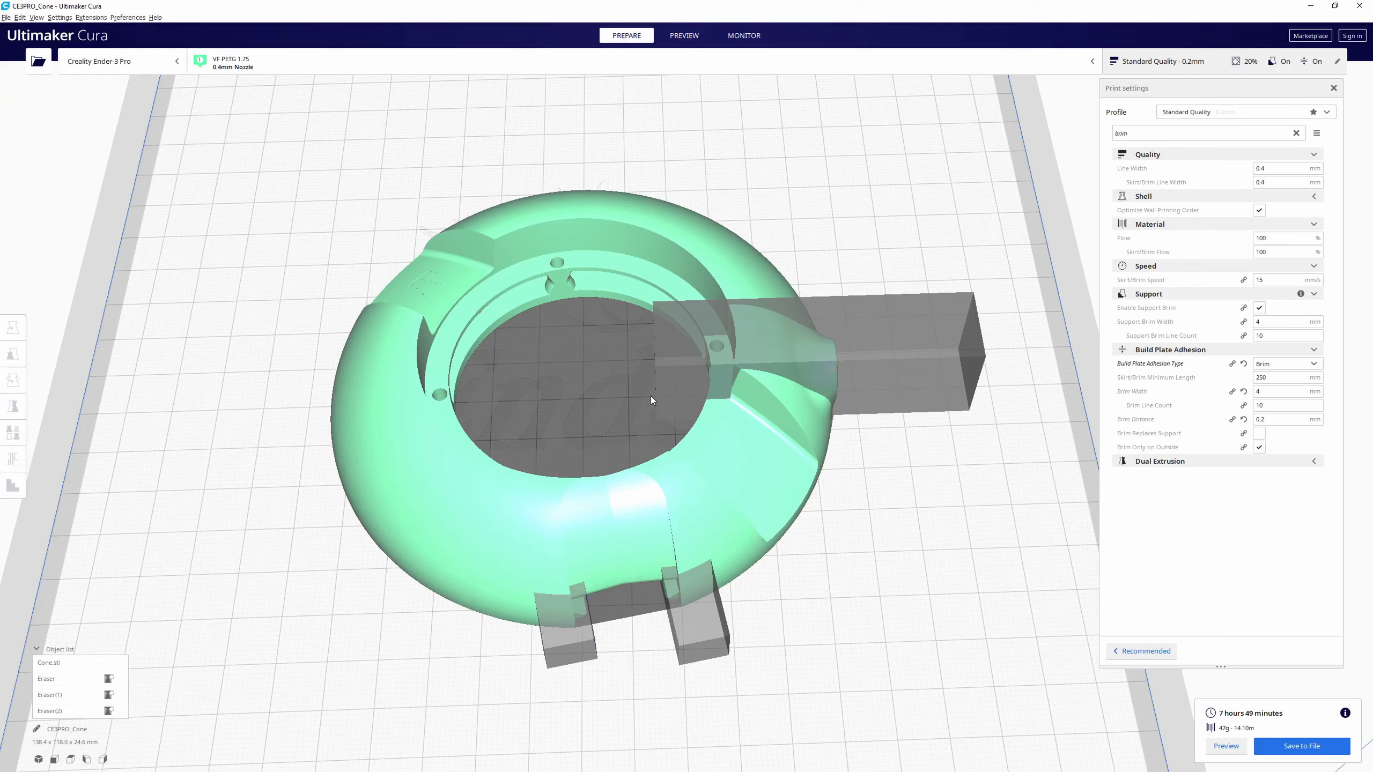
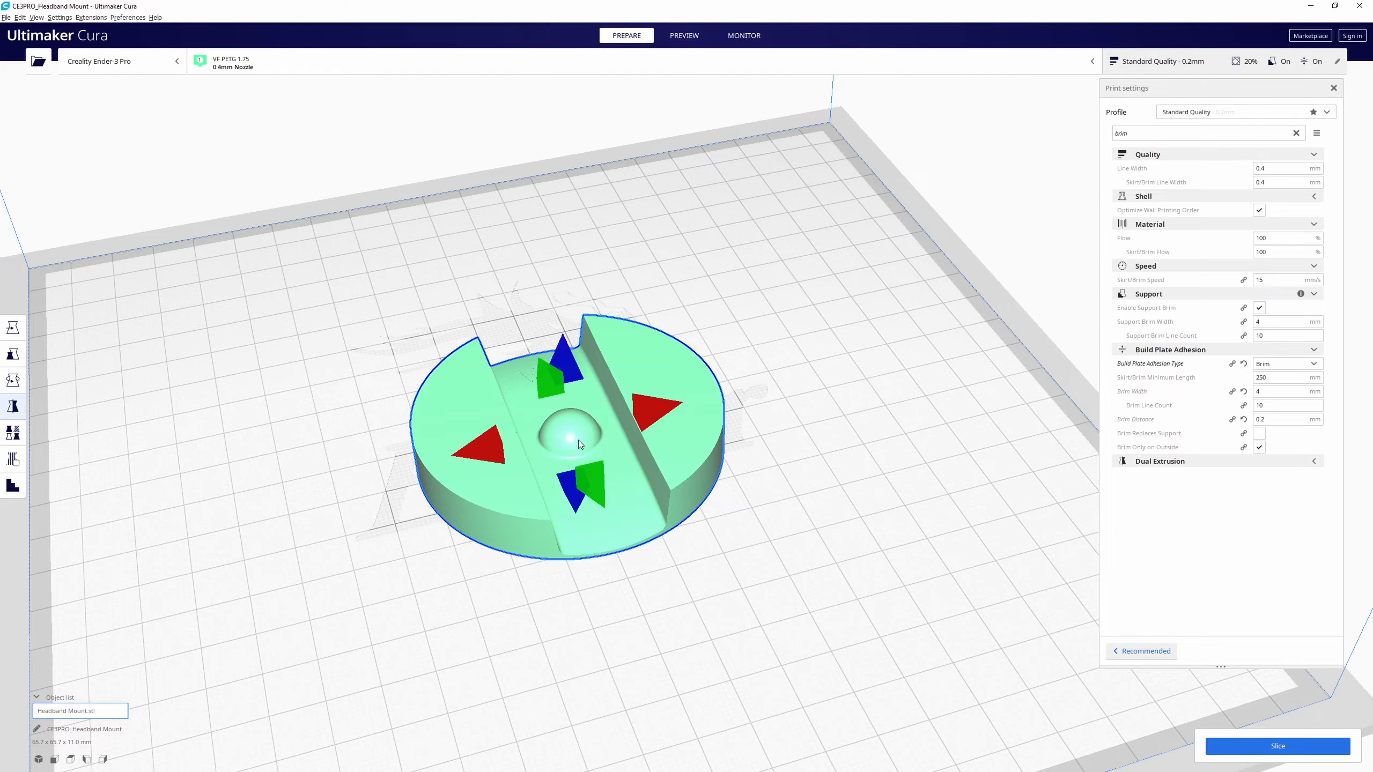
Consult the Headband Mount Slicing page of the slicing guide in Acrobat Reader, and return to Cura.
{"action": "right_click_drag", "start_coordinate": [578, 440], "coordinate": [593, 475]}
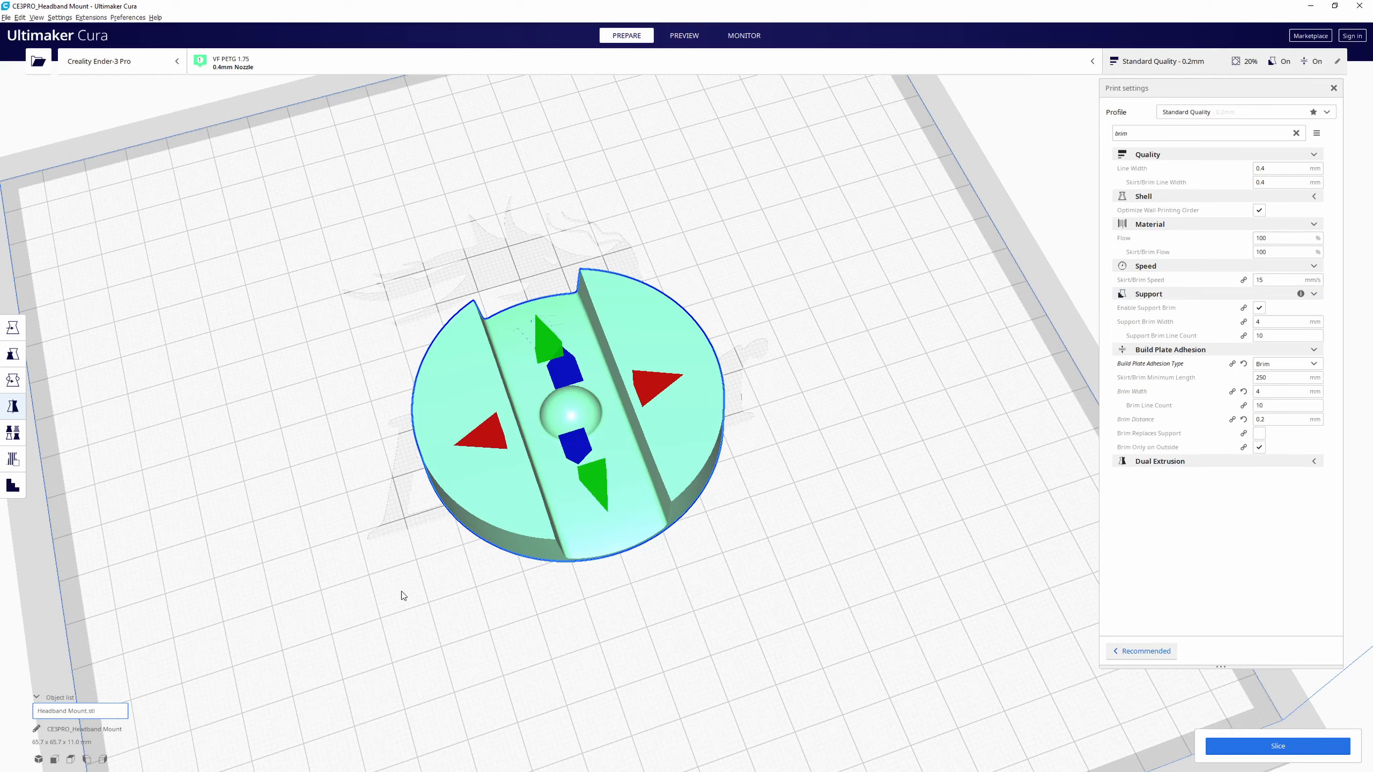
{"action": "key", "text": "alt+Tab"}
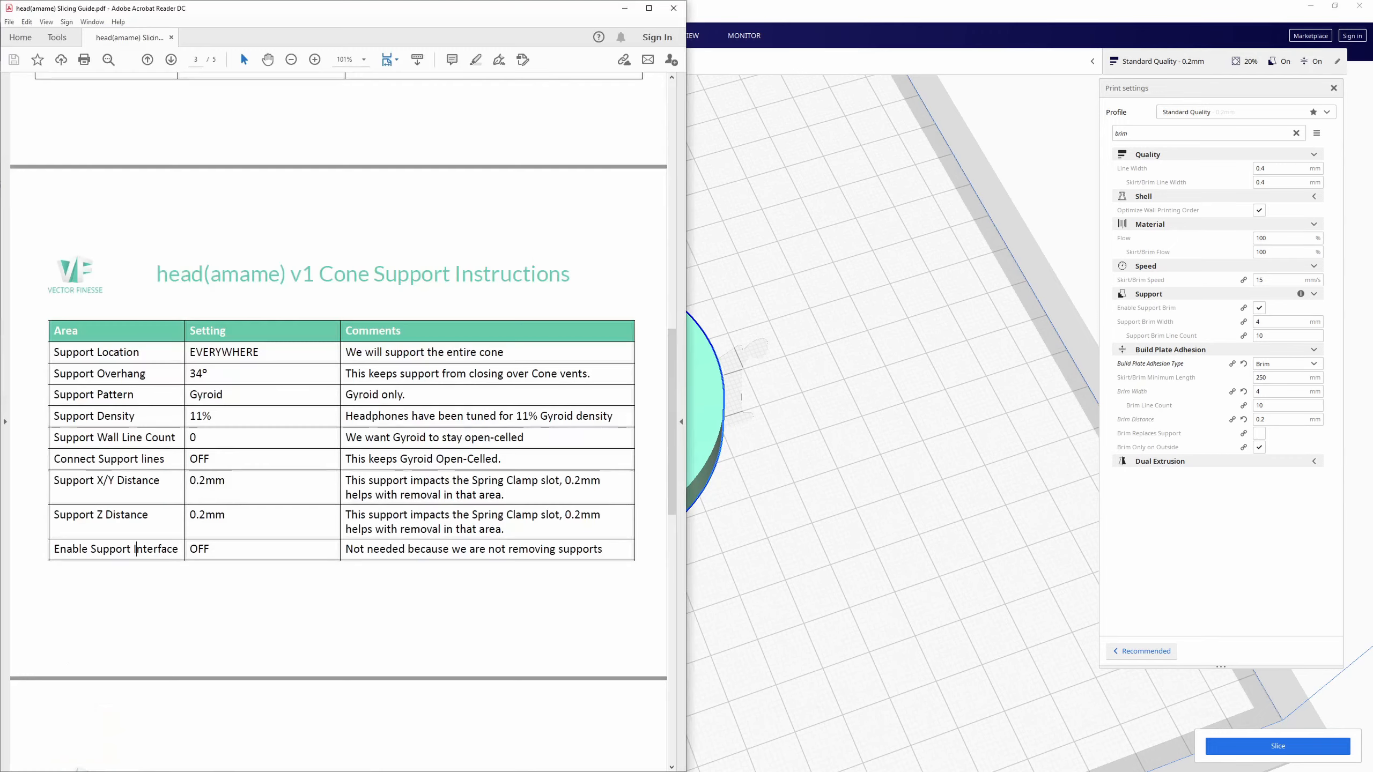
{"action": "scroll", "coordinate": [301, 468], "scroll_direction": "down", "scroll_amount": 10}
{"action": "scroll", "coordinate": [301, 468], "scroll_direction": "down", "scroll_amount": 5}
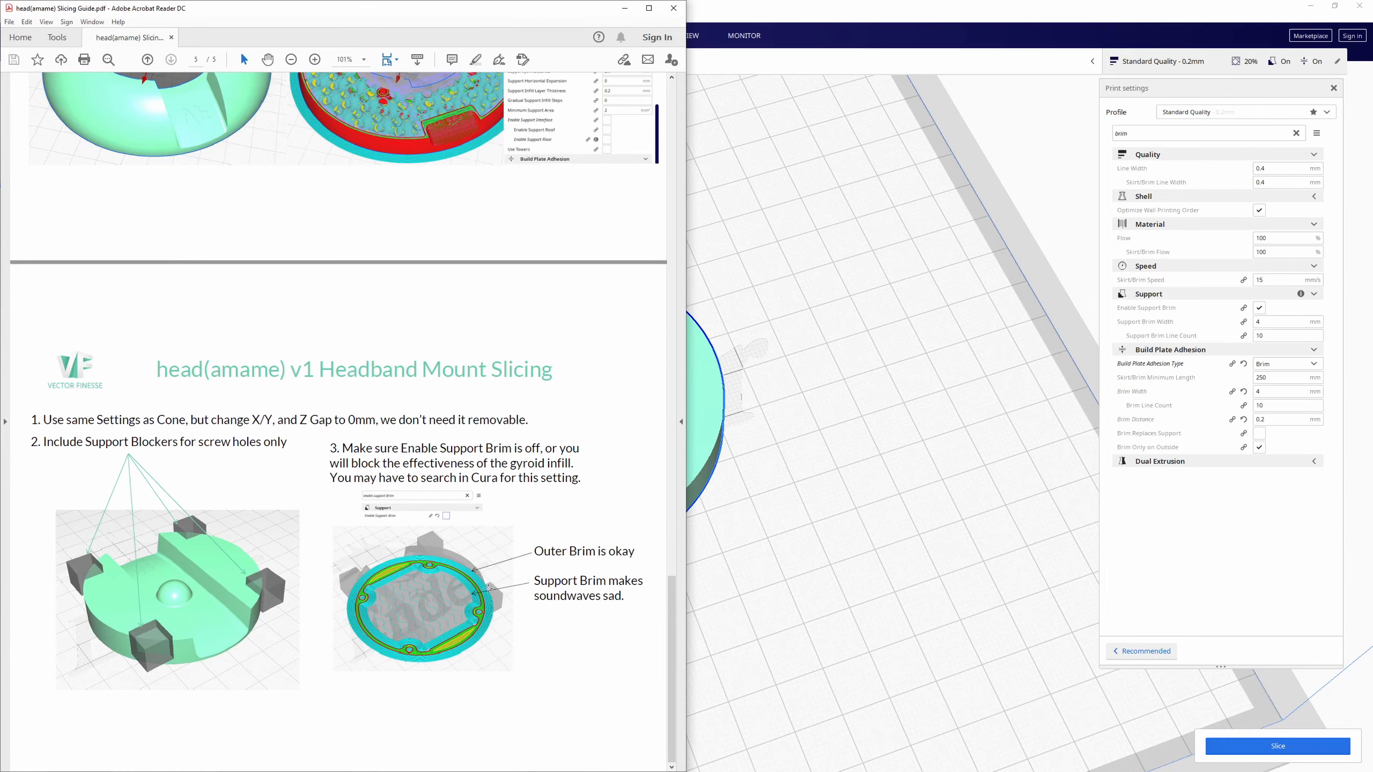
{"action": "left_click", "coordinate": [699, 536]}
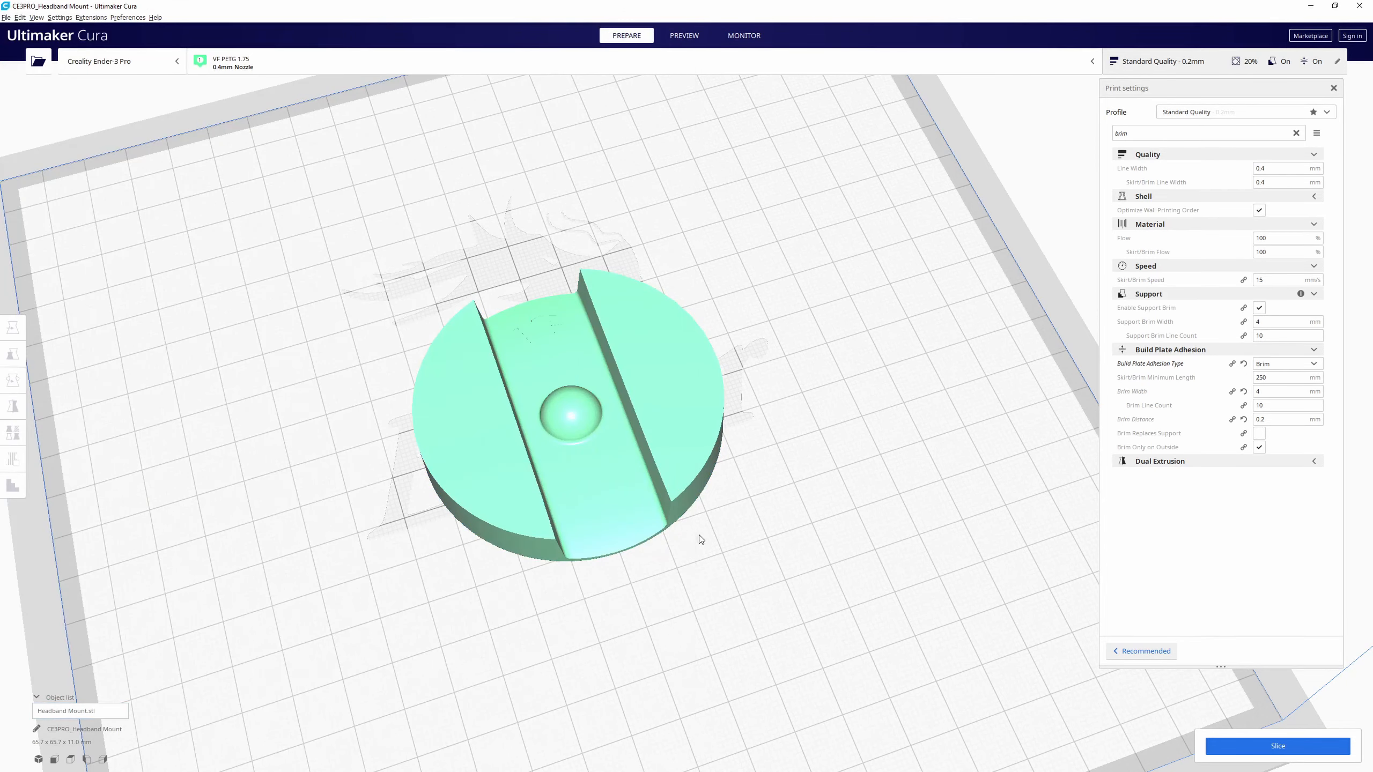
Slice the headband mount and inspect its lower layers in the preview at layer 5.
{"action": "left_click", "coordinate": [1258, 748]}
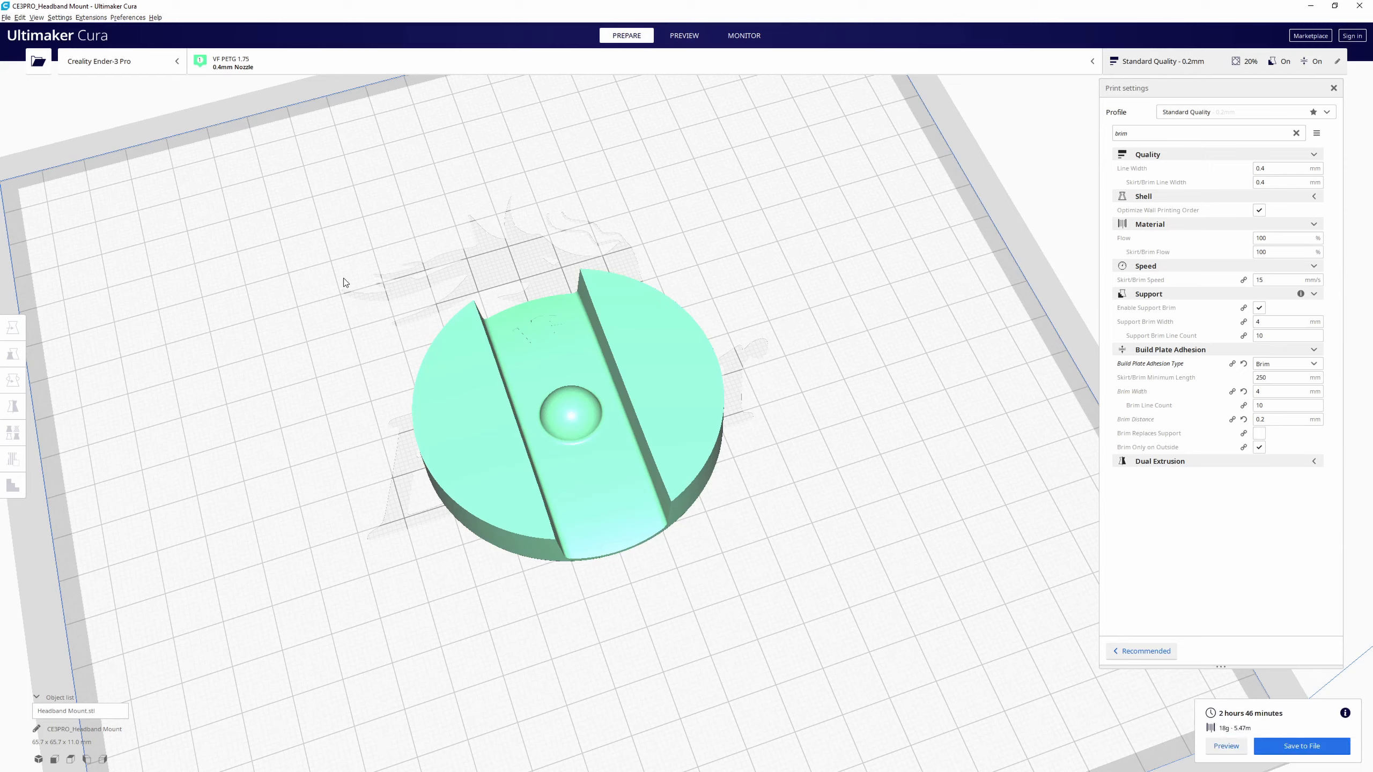
{"action": "left_click", "coordinate": [1225, 746]}
{"action": "left_click_drag", "start_coordinate": [1361, 281], "coordinate": [1346, 474]}
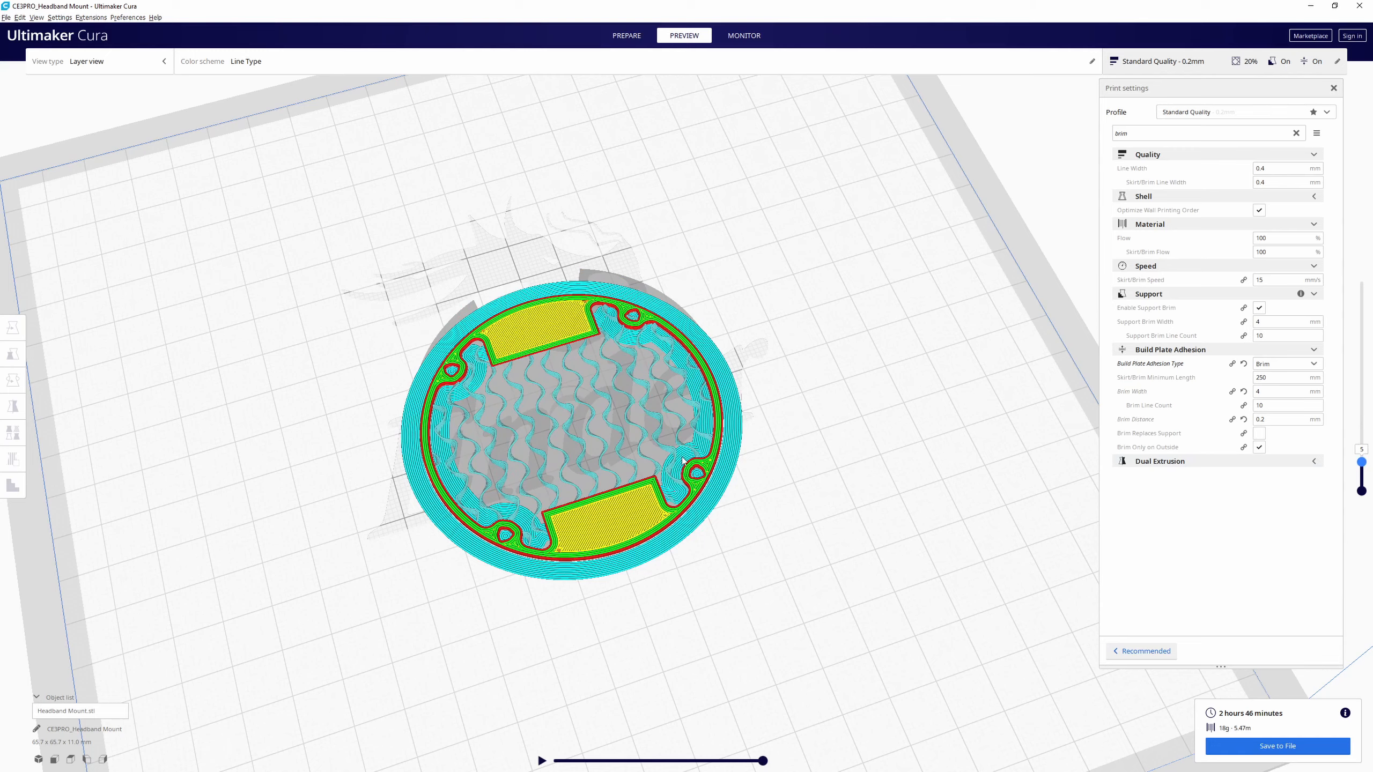
Disable Enable Support Brim for the headband mount and clear the settings search.
{"action": "left_click", "coordinate": [1144, 136]}
{"action": "left_click", "coordinate": [1260, 308]}
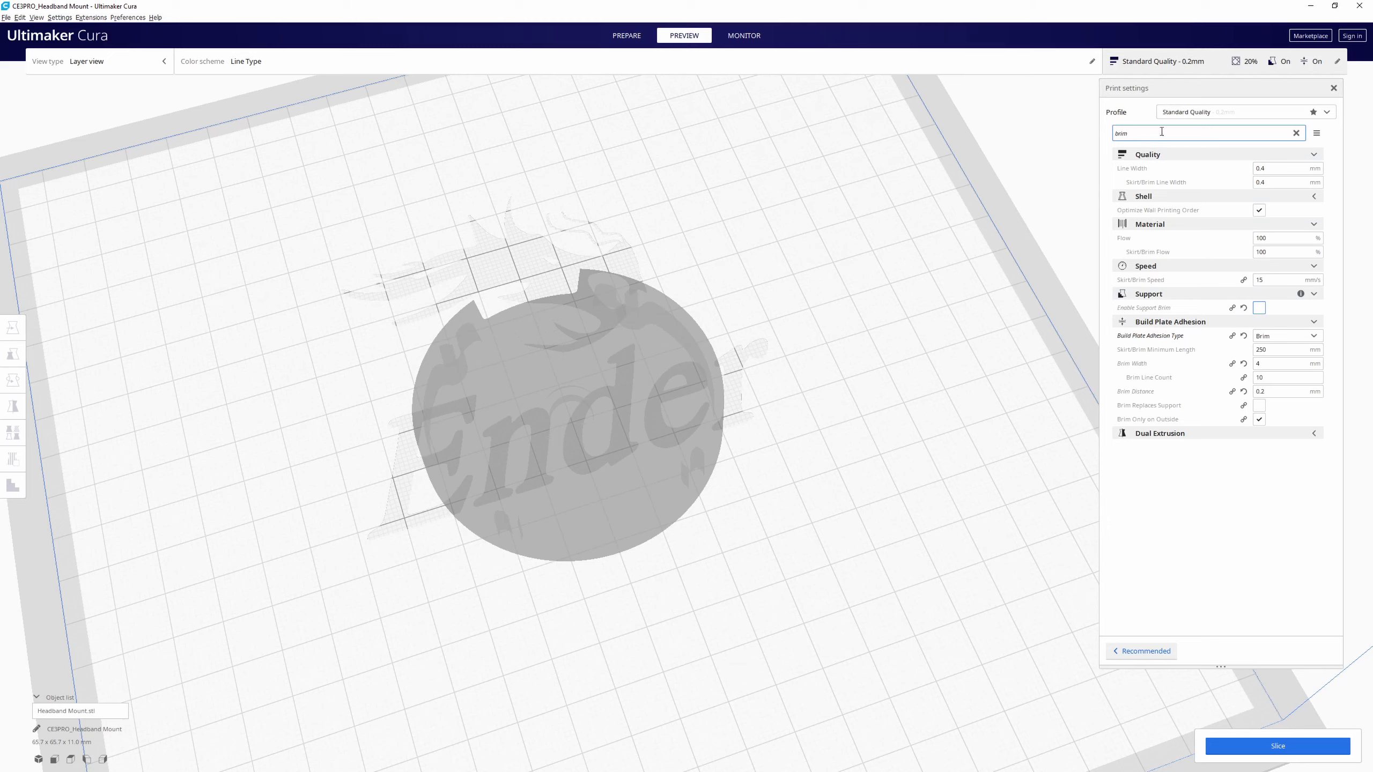
{"action": "left_click", "coordinate": [1296, 133]}
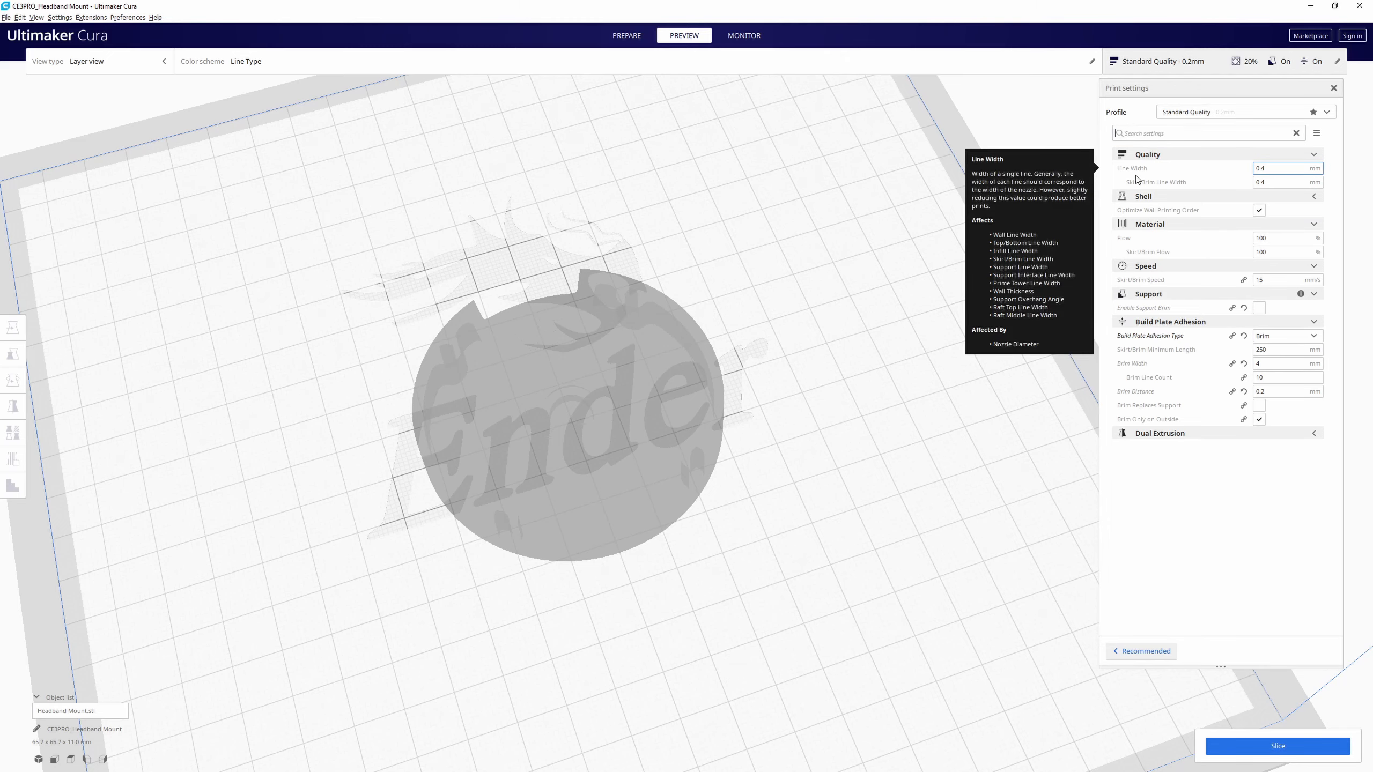
Create a custom profile named Cone/HeadbandMount from the current settings and close the preferences.
{"action": "left_click", "coordinate": [1243, 112]}
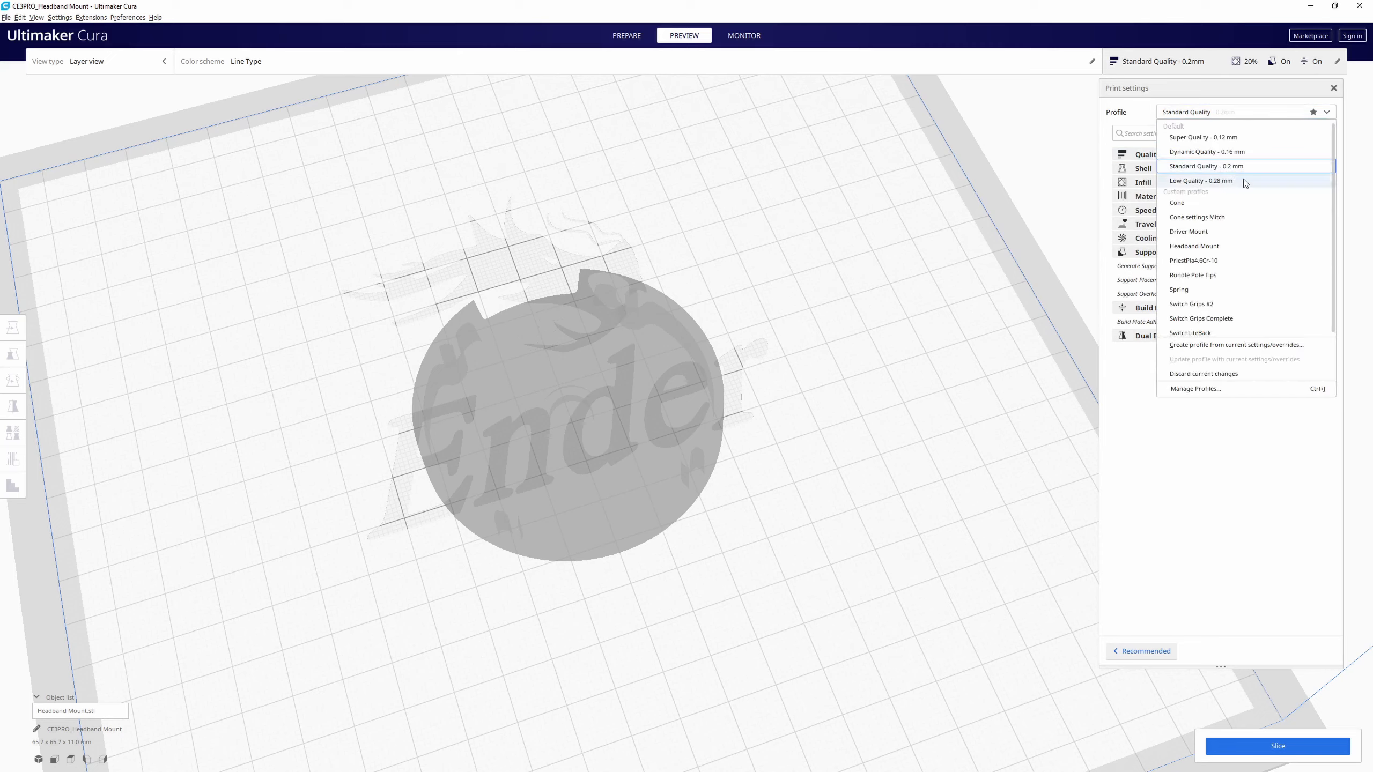
{"action": "left_click", "coordinate": [1204, 346]}
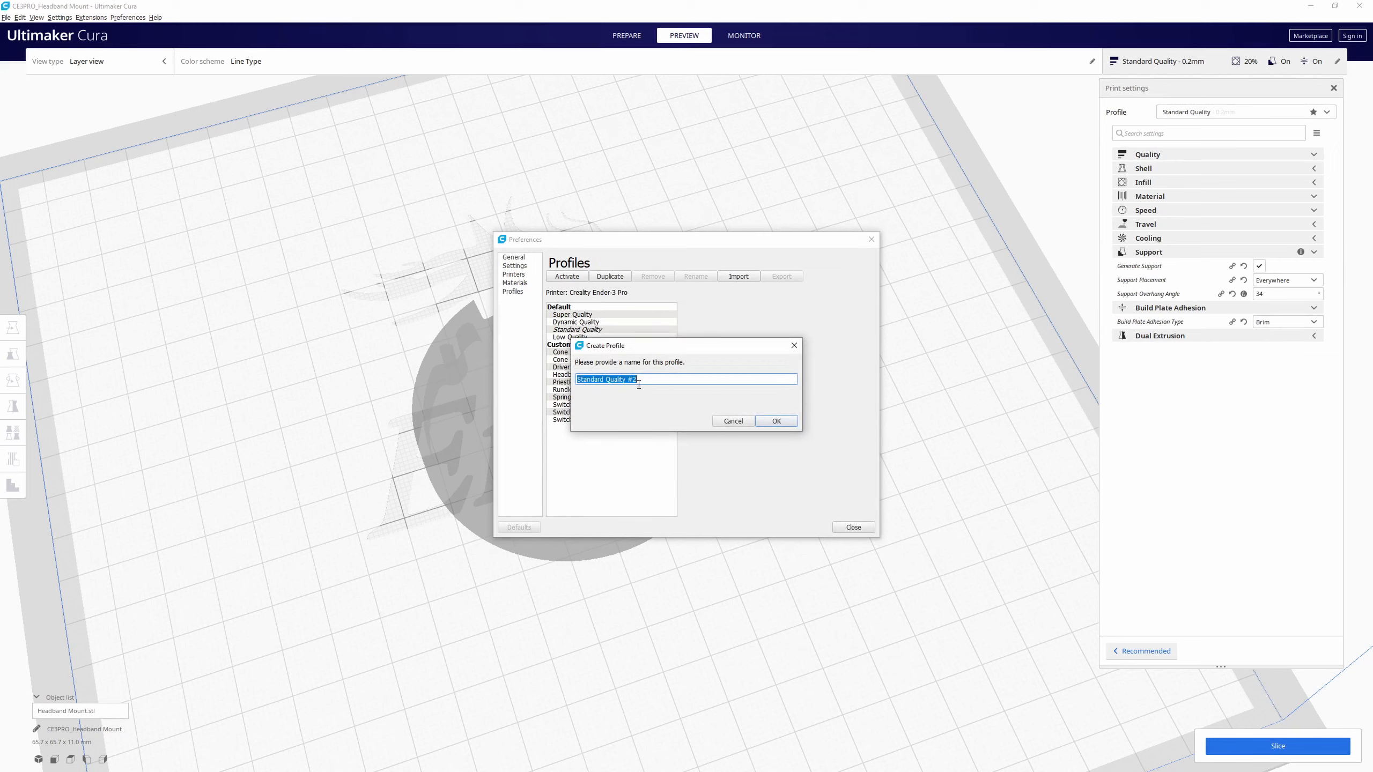
{"action": "type", "text": "Cone/HeadbandMount"}
{"action": "left_click", "coordinate": [779, 422]}
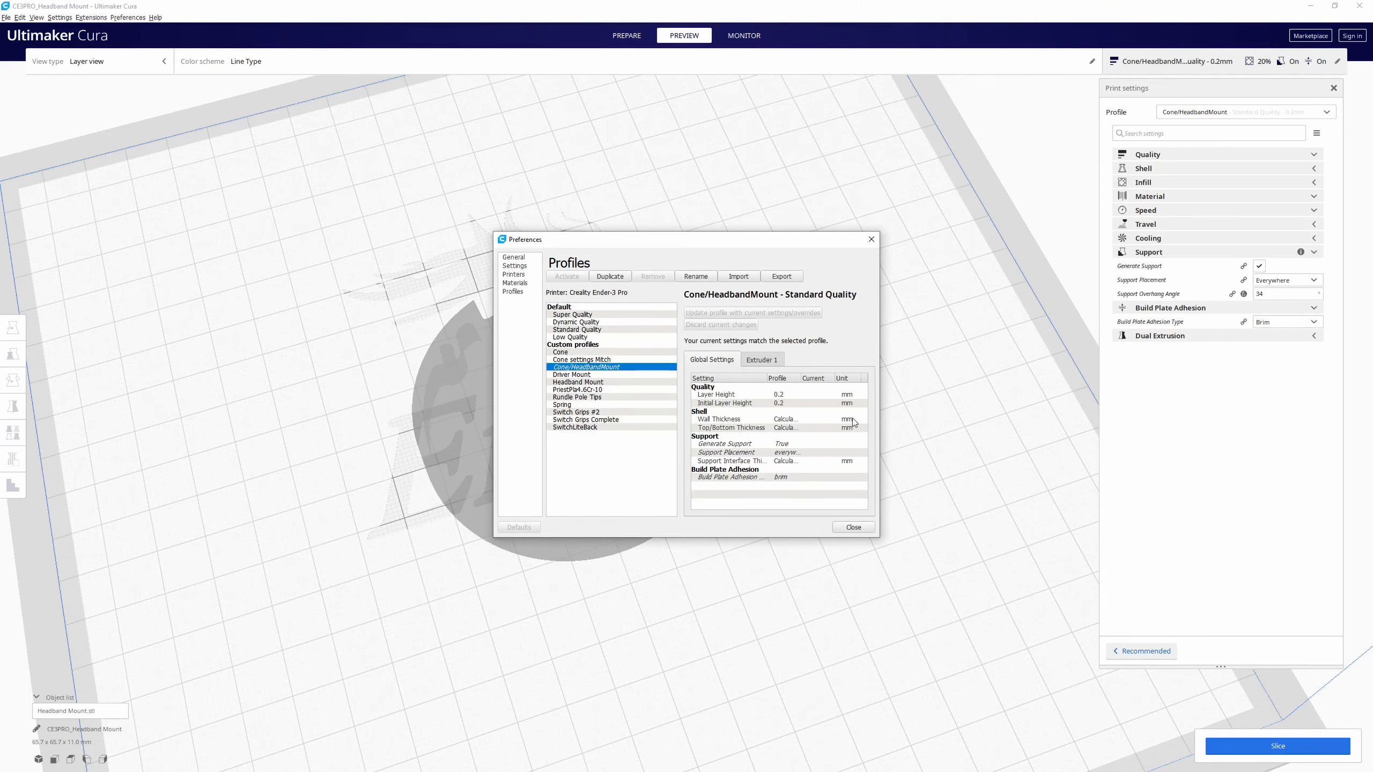
{"action": "left_click", "coordinate": [869, 244]}
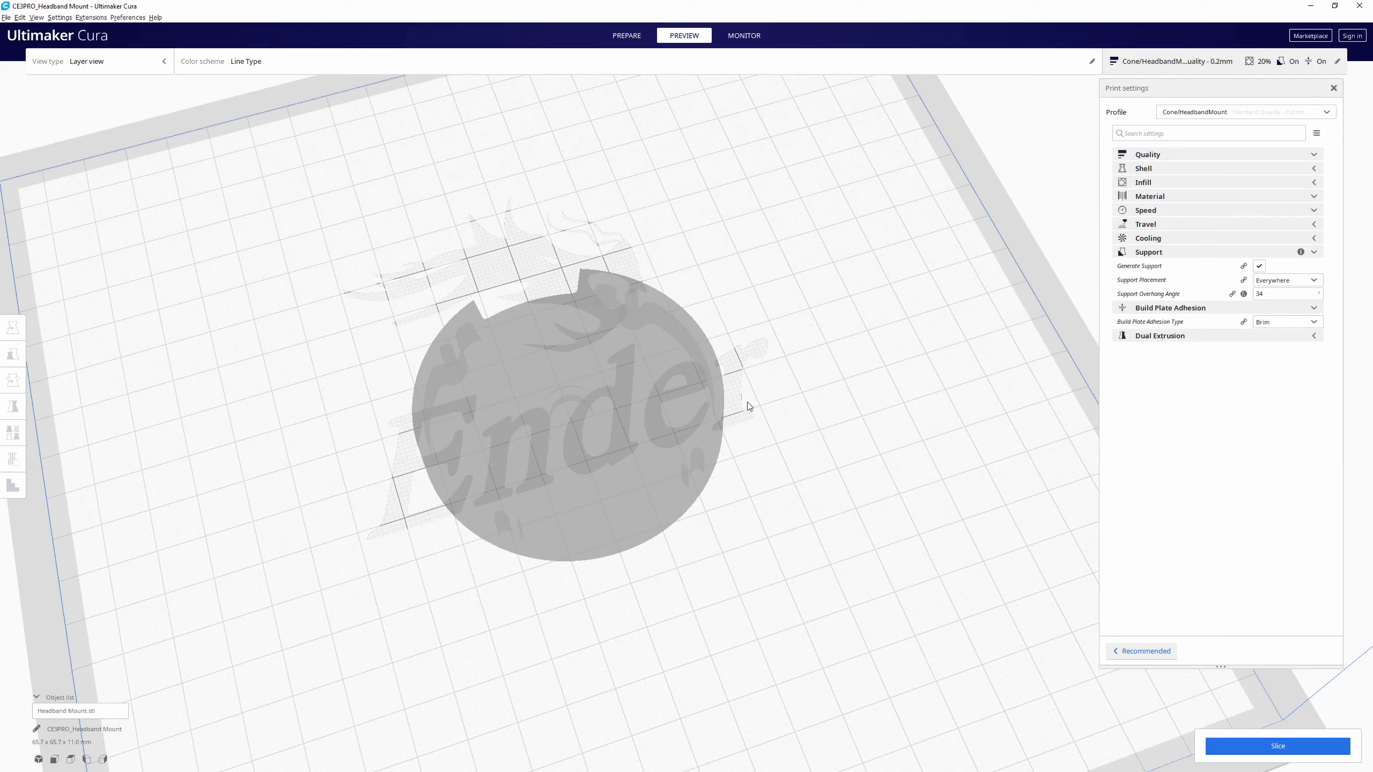
Expand the quality settings and set the layer height to 0.16 mm.
{"action": "left_click", "coordinate": [1211, 155]}
{"action": "left_click", "coordinate": [1270, 168]}
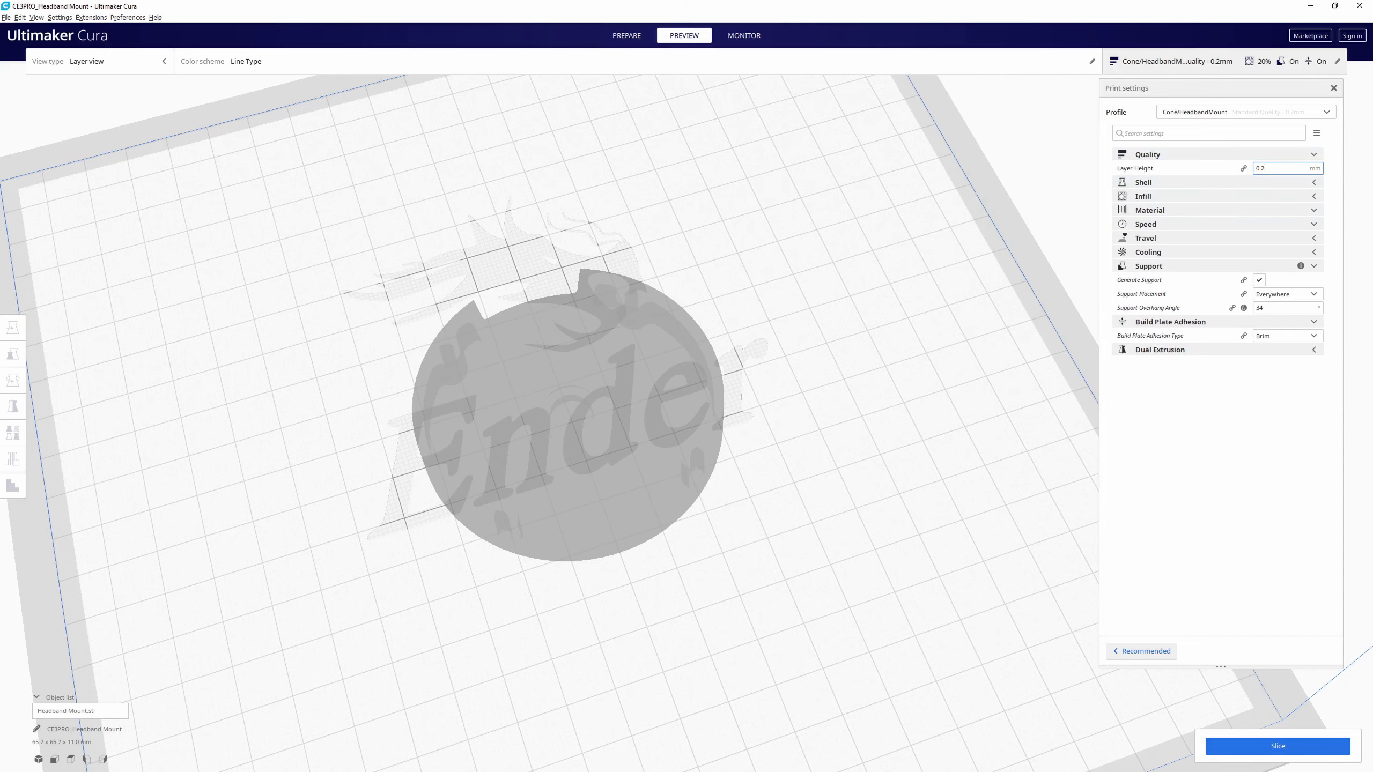
{"action": "key", "text": "BackSpace"}
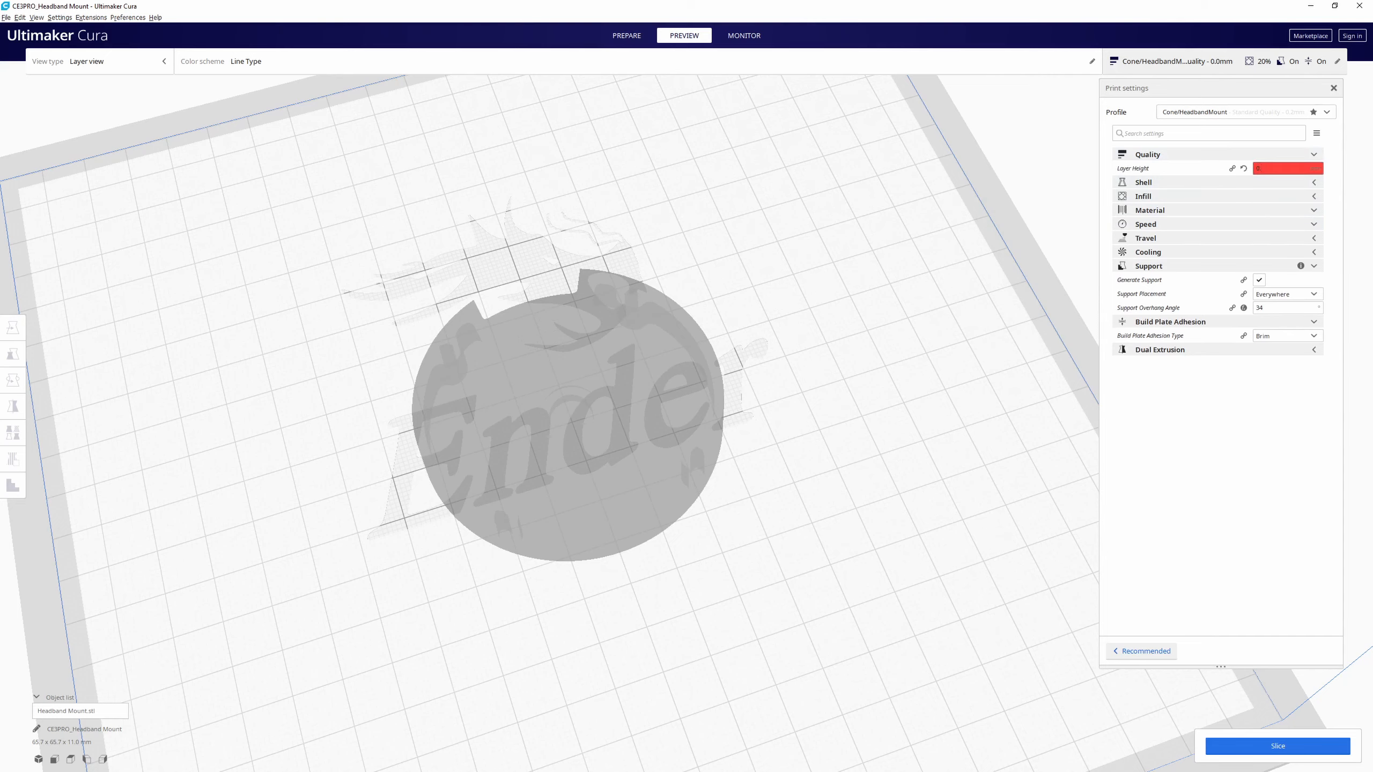
{"action": "type", "text": "16"}
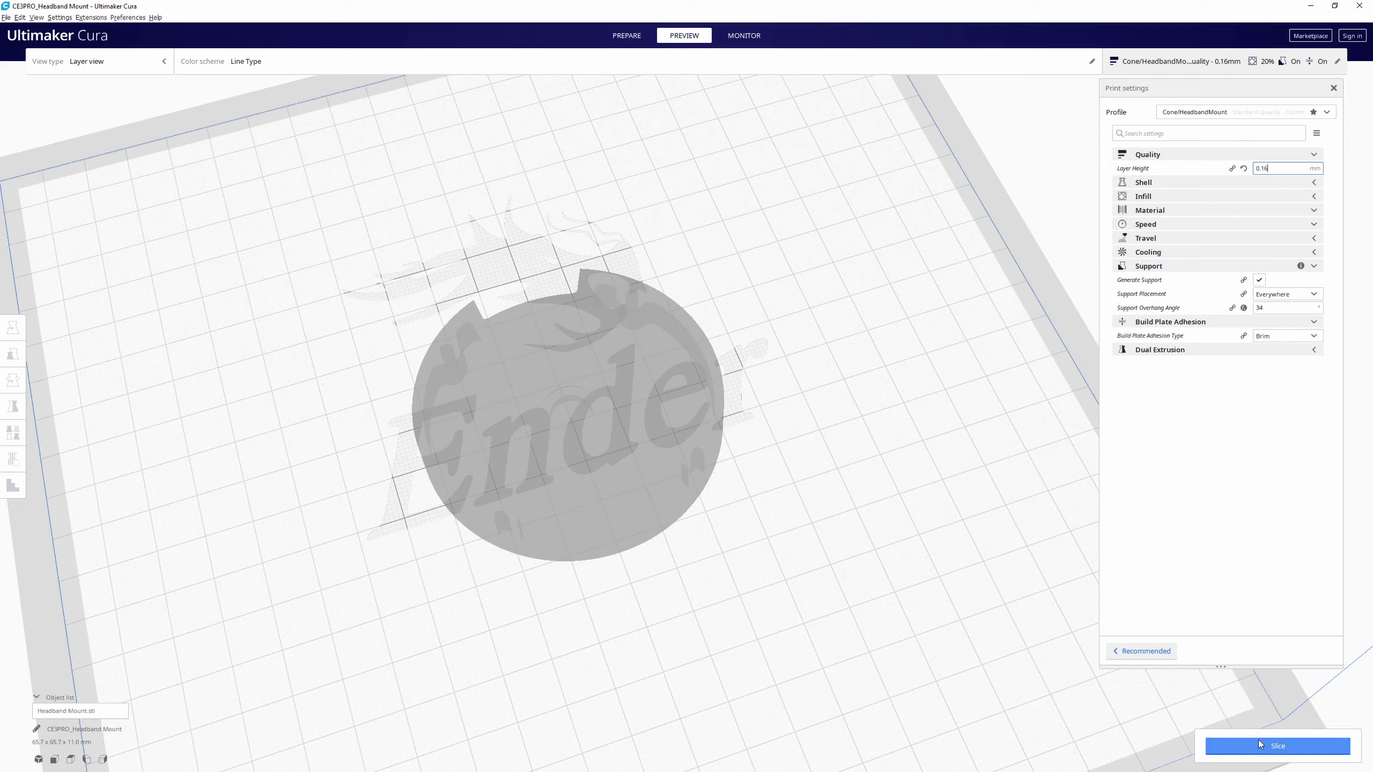
Keep the Cone/HeadbandMount profile selected, slice the headband mount, and inspect the supports on its underside.
{"action": "left_click", "coordinate": [1262, 112]}
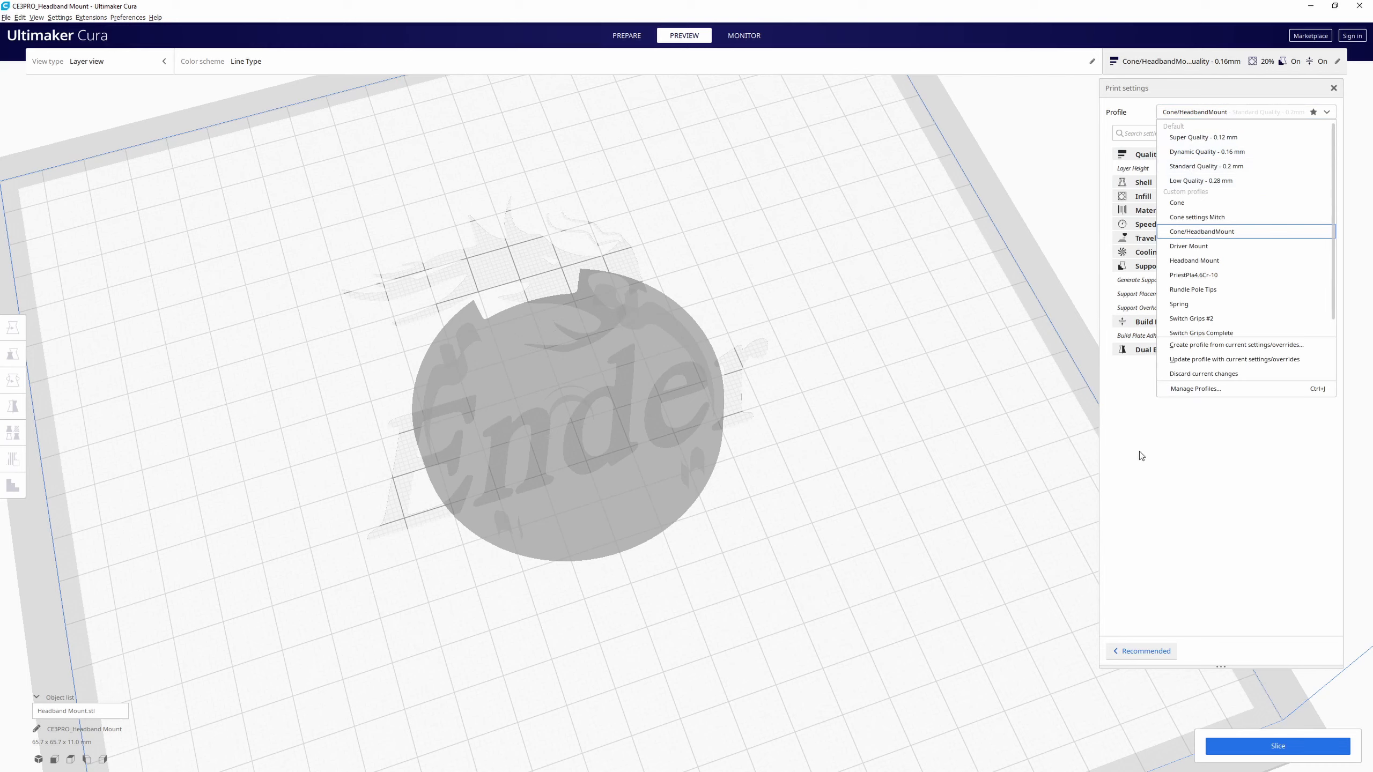
{"action": "left_click", "coordinate": [1177, 233]}
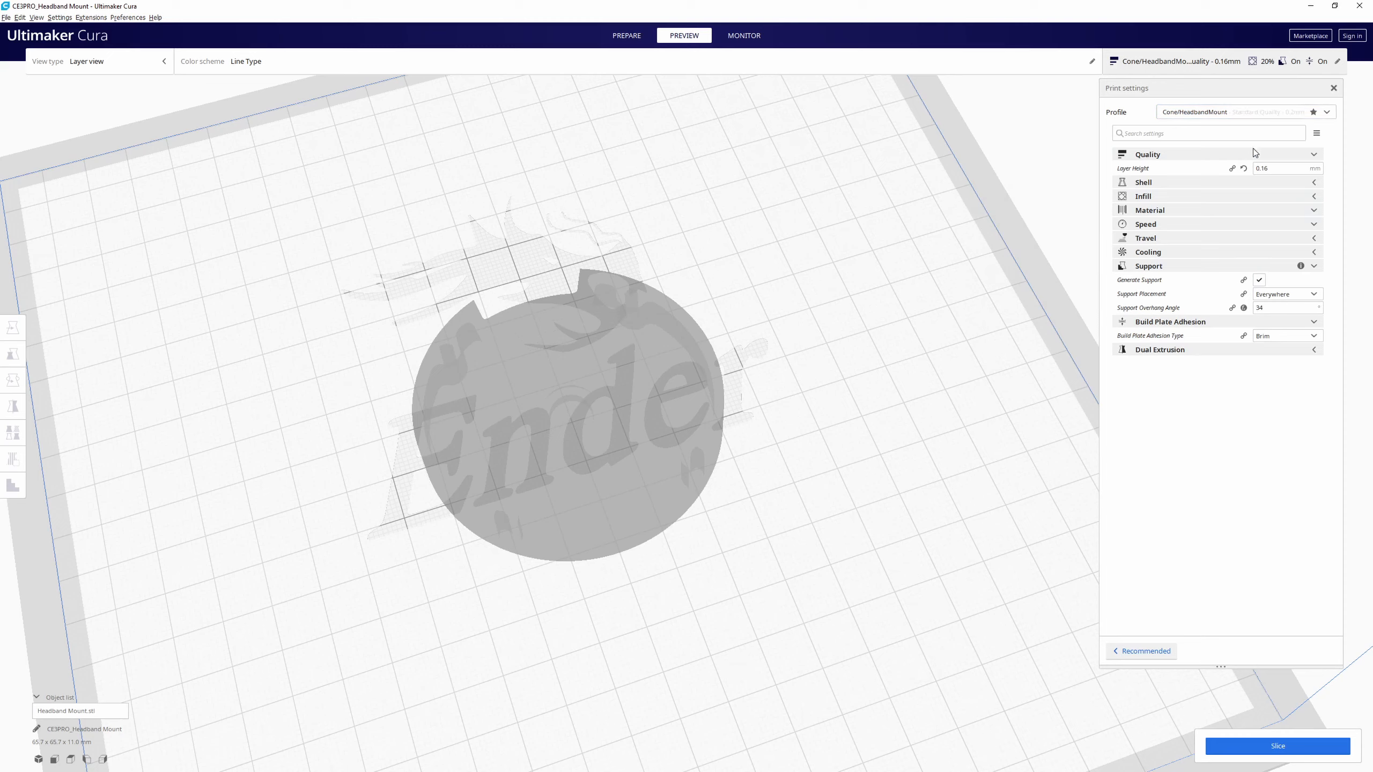
{"action": "left_click", "coordinate": [1259, 751]}
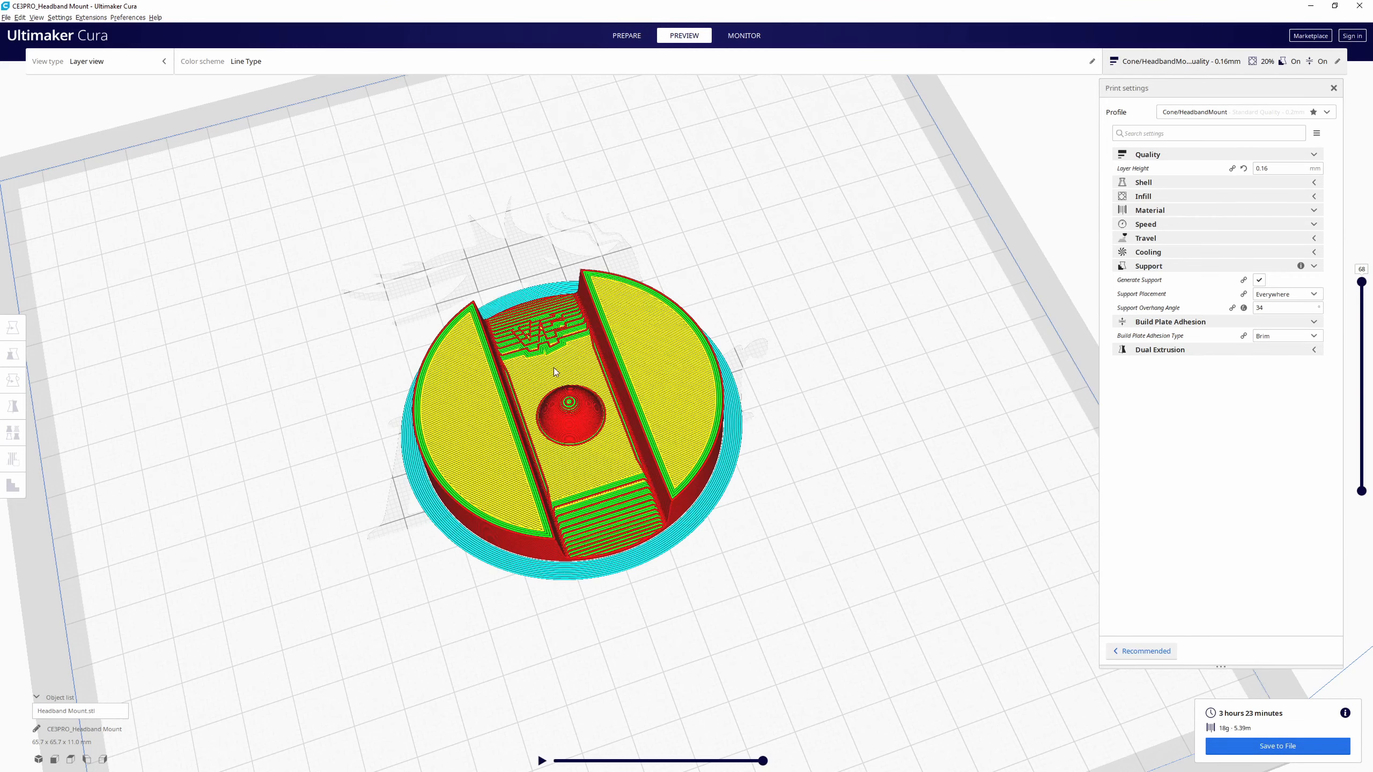
{"action": "right_click_drag", "start_coordinate": [567, 383], "coordinate": [537, 258]}
{"action": "right_click_drag", "start_coordinate": [661, 452], "coordinate": [646, 384]}
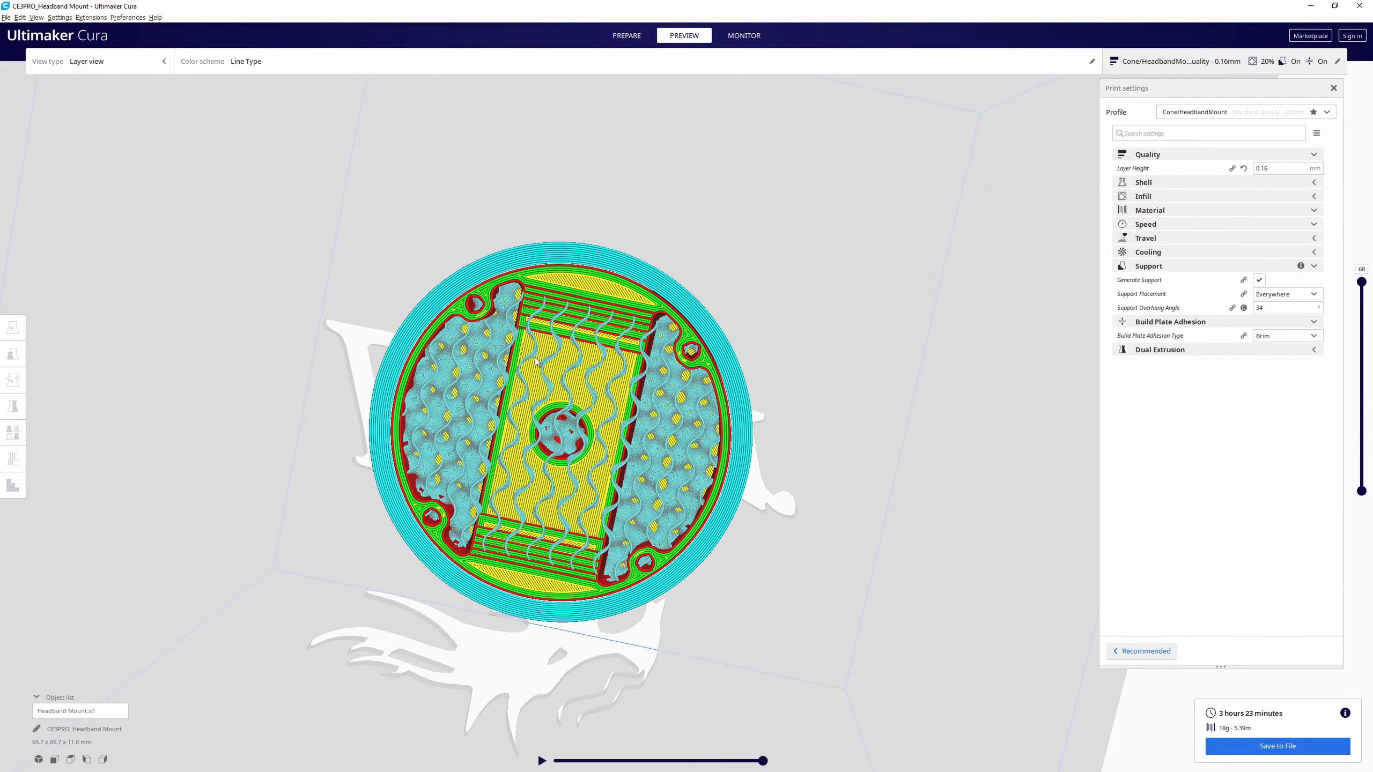
{"action": "right_click_drag", "start_coordinate": [536, 358], "coordinate": [575, 627]}
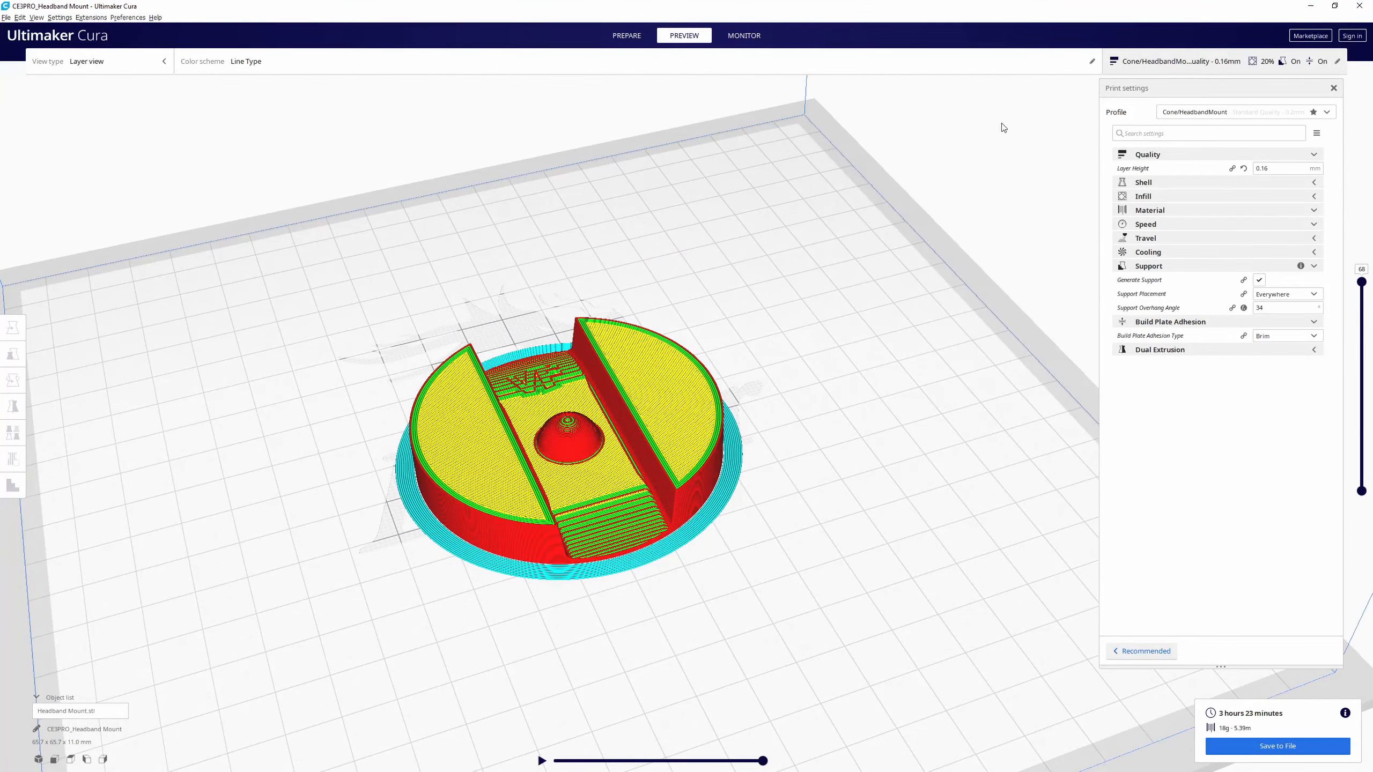
{"action": "right_click_drag", "start_coordinate": [763, 489], "coordinate": [663, 264]}
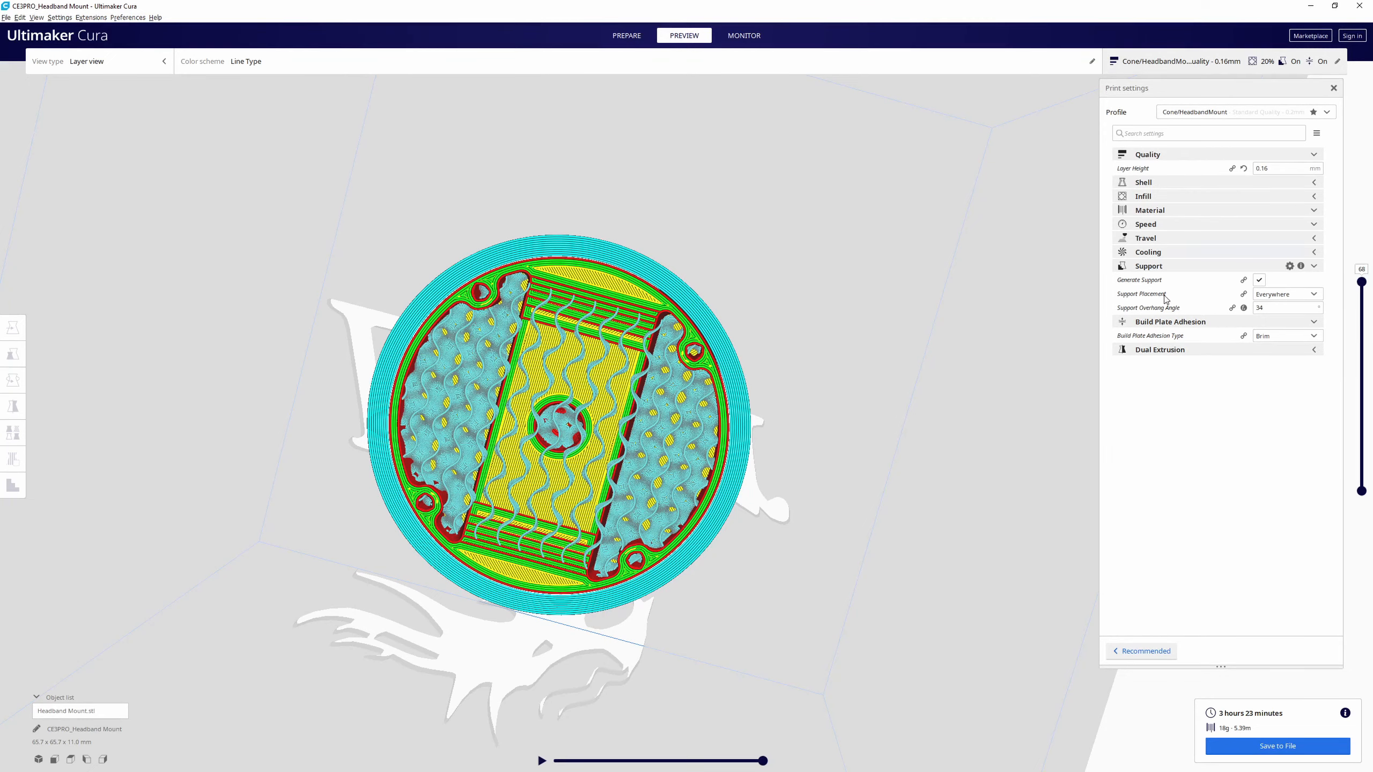
Return to the Prepare stage and place support blockers over the four screw holes on the headband mount's underside.
{"action": "left_click", "coordinate": [626, 36]}
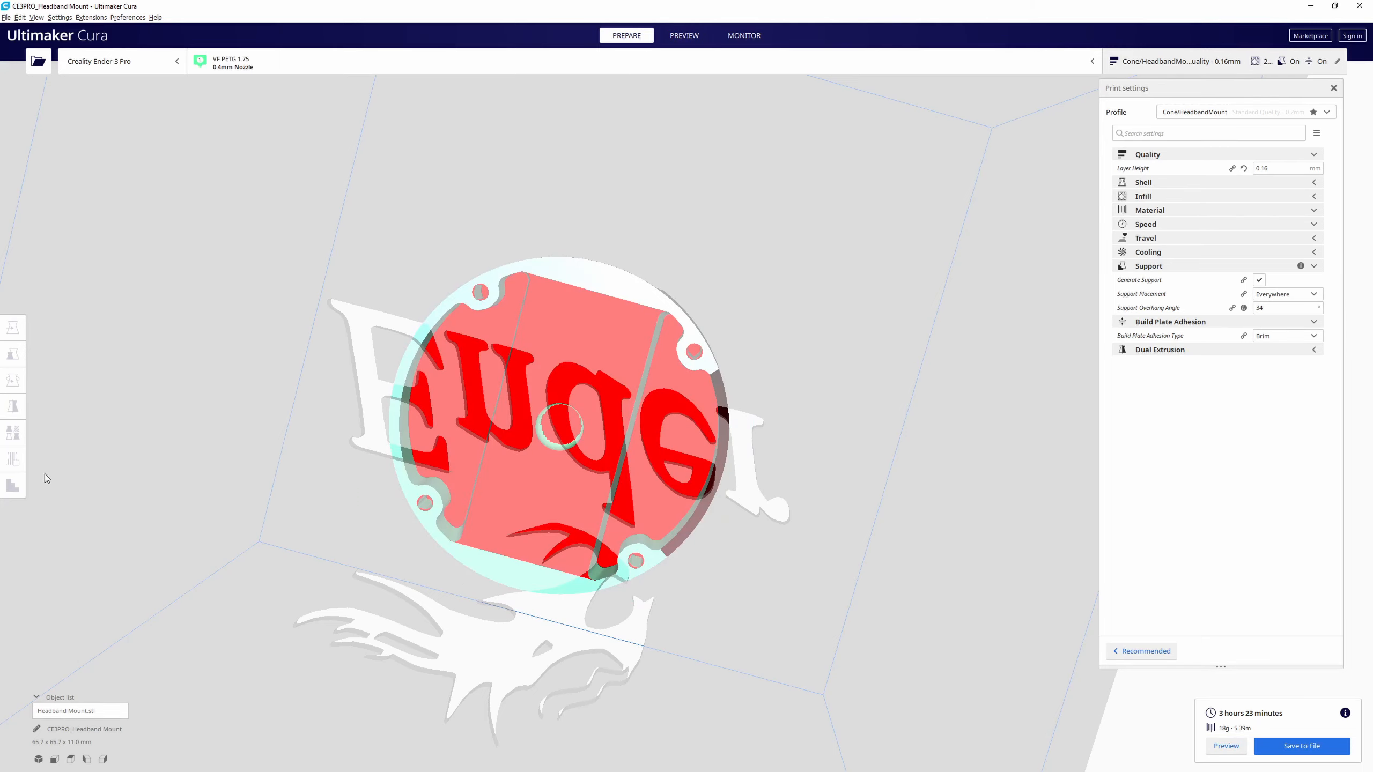
{"action": "right_click_drag", "start_coordinate": [579, 274], "coordinate": [661, 371]}
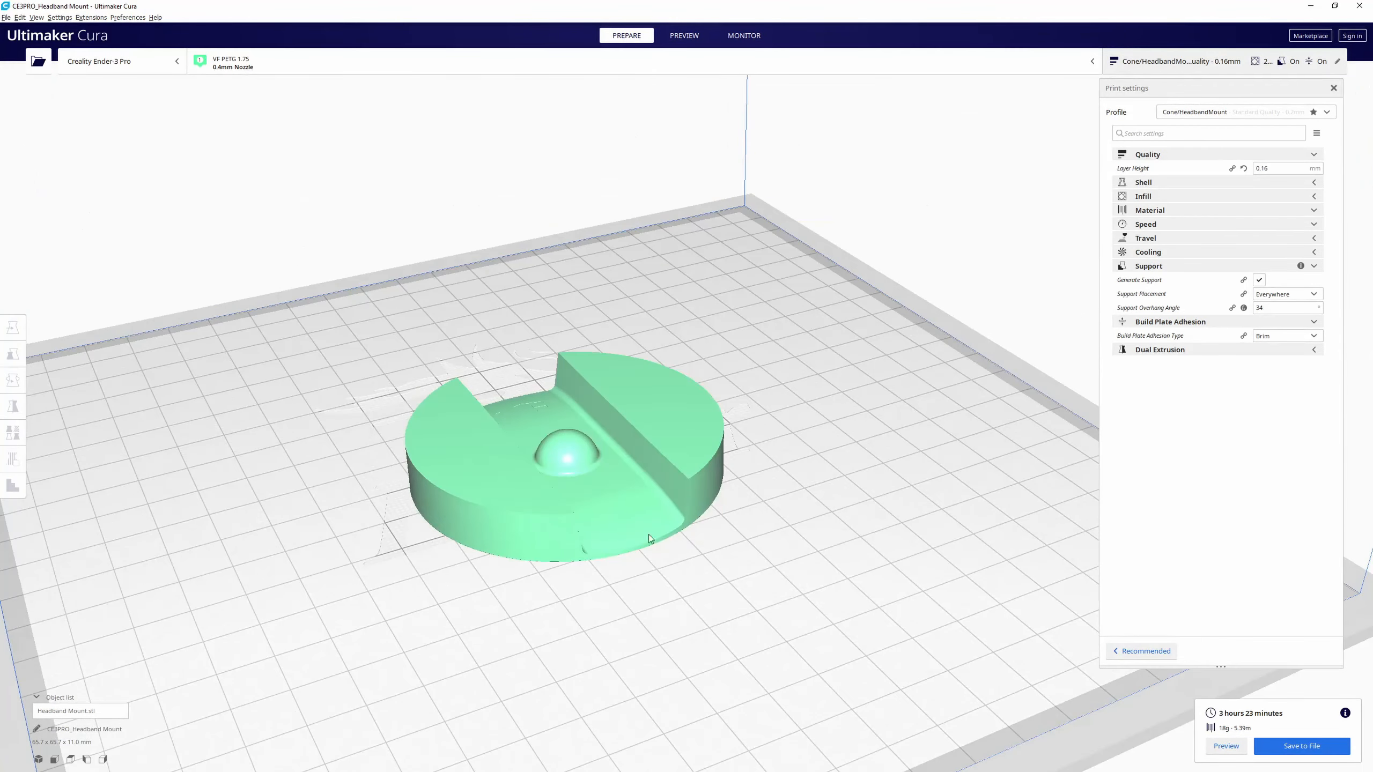
{"action": "left_click", "coordinate": [514, 535]}
{"action": "left_click", "coordinate": [13, 459]}
{"action": "right_click_drag", "start_coordinate": [561, 543], "coordinate": [569, 268]}
{"action": "left_click", "coordinate": [517, 239]}
{"action": "left_click", "coordinate": [708, 357]}
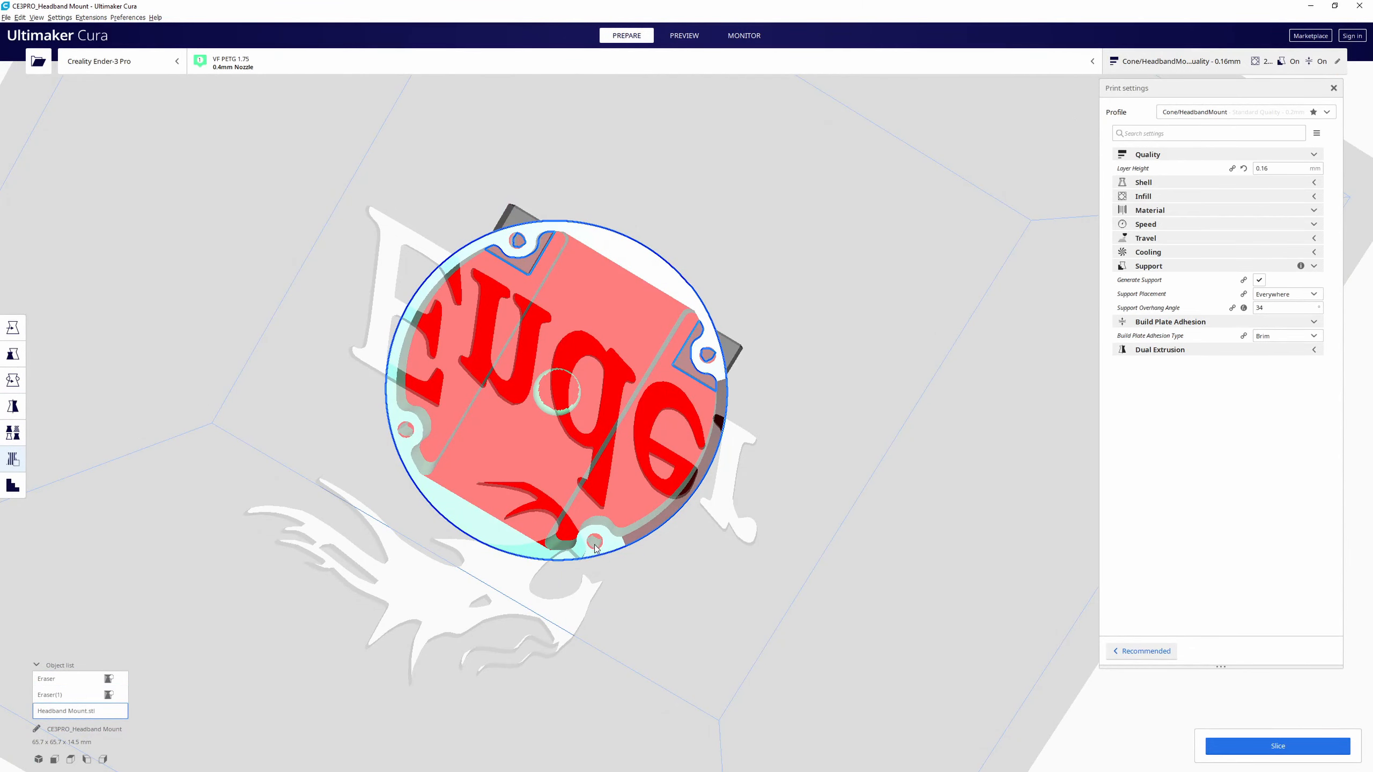
{"action": "mouse_move", "coordinate": [708, 356]}
{"action": "right_mouse_down"}
{"action": "mouse_move", "coordinate": [615, 525]}
{"action": "mouse_move", "coordinate": [622, 515]}
{"action": "right_mouse_up"}
{"action": "mouse_move", "coordinate": [588, 534]}
{"action": "middle_mouse_down"}
{"action": "mouse_move", "coordinate": [594, 511]}
{"action": "mouse_move", "coordinate": [697, 511]}
{"action": "mouse_move", "coordinate": [742, 436]}
{"action": "middle_mouse_up"}
{"action": "left_click", "coordinate": [736, 431]}
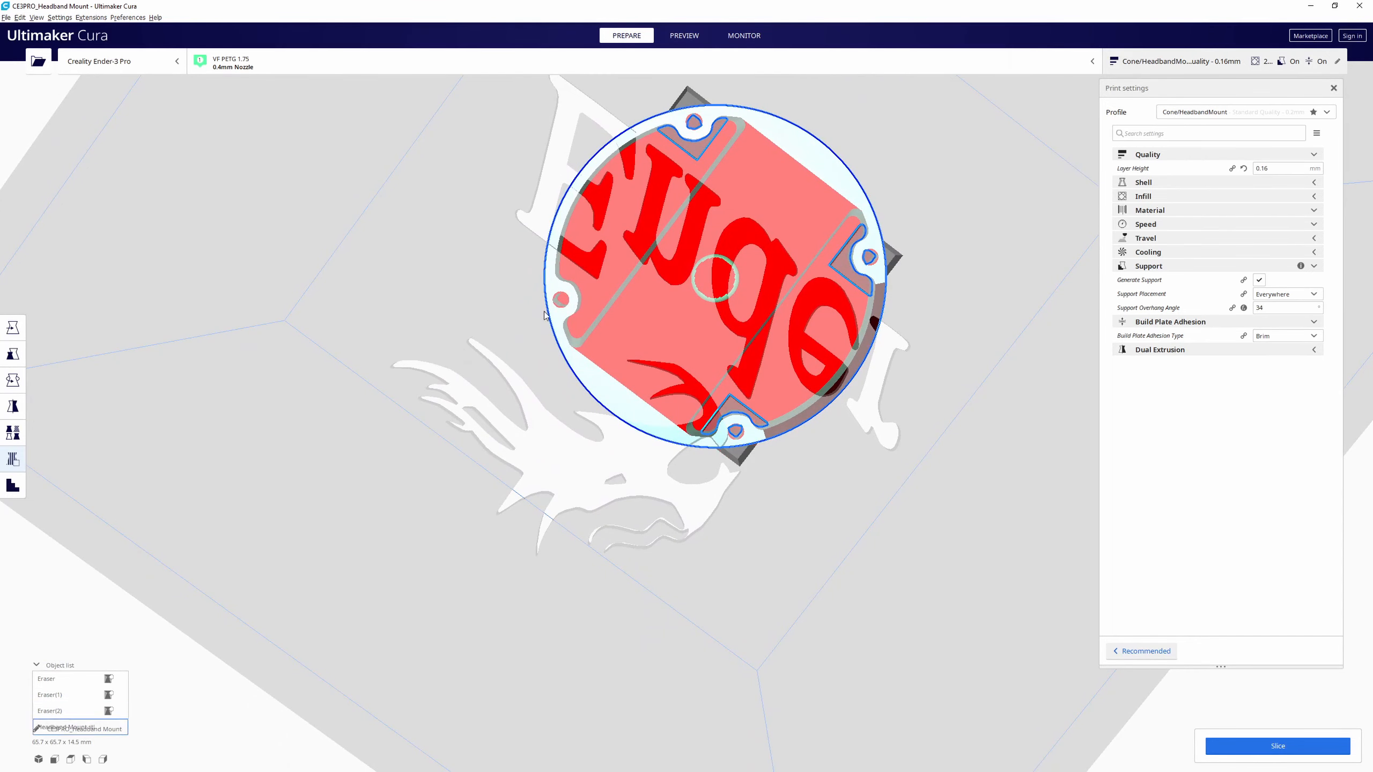
{"action": "left_click", "coordinate": [563, 301]}
Move support blockers Eraser(3) and Eraser outward toward the mount's edge, placing Eraser at about X -25.07, Y 24.07 mm.
{"action": "key", "text": "t"}
{"action": "left_click", "coordinate": [542, 302]}
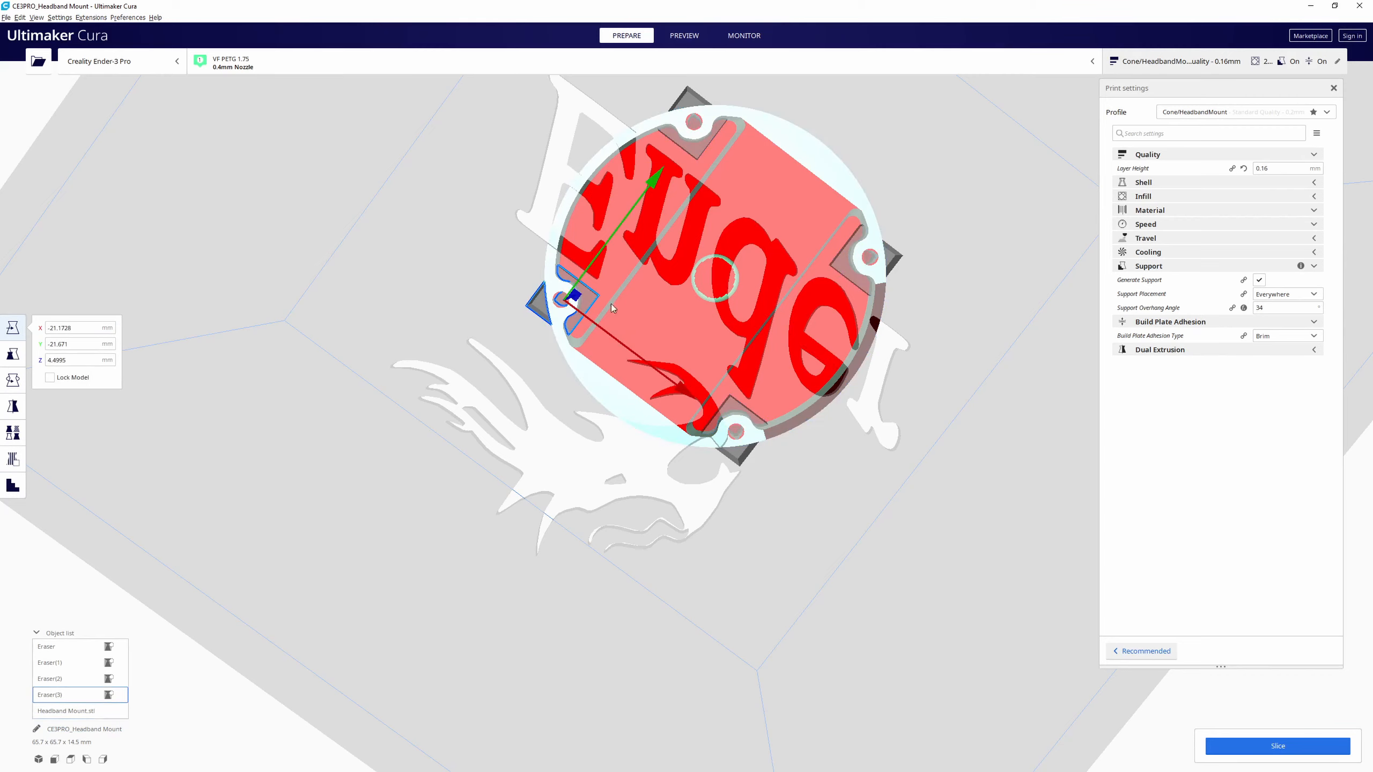
{"action": "left_click_drag", "start_coordinate": [645, 180], "coordinate": [642, 192]}
{"action": "left_click_drag", "start_coordinate": [678, 401], "coordinate": [661, 394]}
{"action": "left_click", "coordinate": [694, 105]}
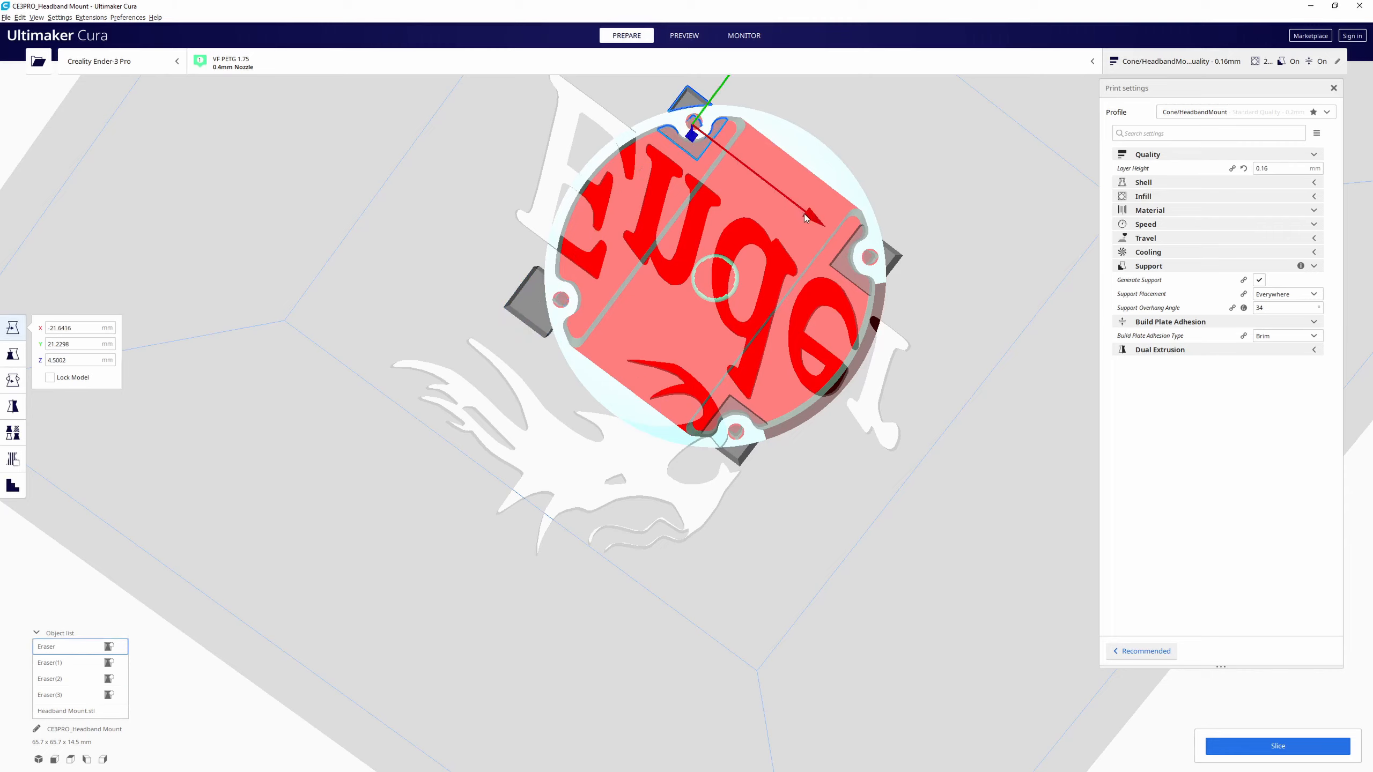
{"action": "left_click_drag", "start_coordinate": [809, 220], "coordinate": [797, 207]}
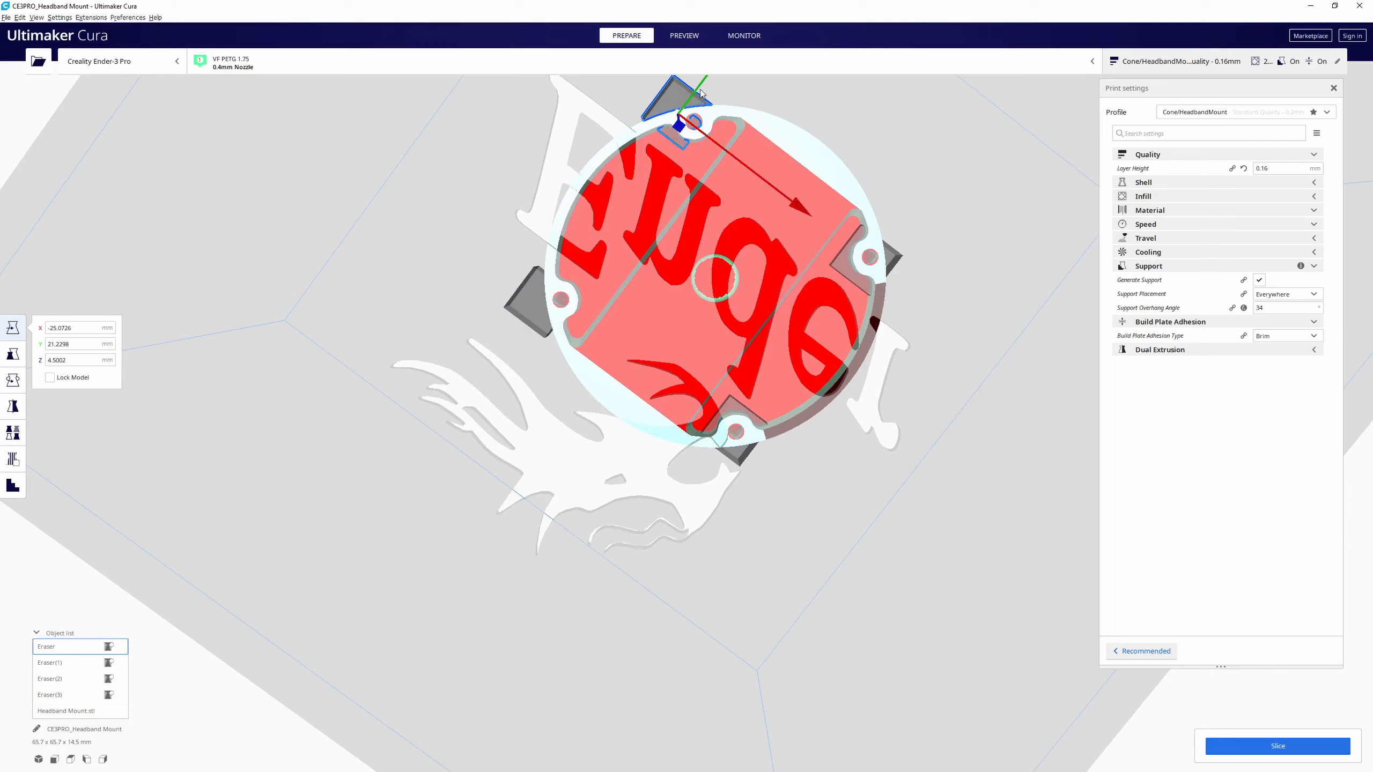
{"action": "left_click_drag", "start_coordinate": [703, 89], "coordinate": [712, 78]}
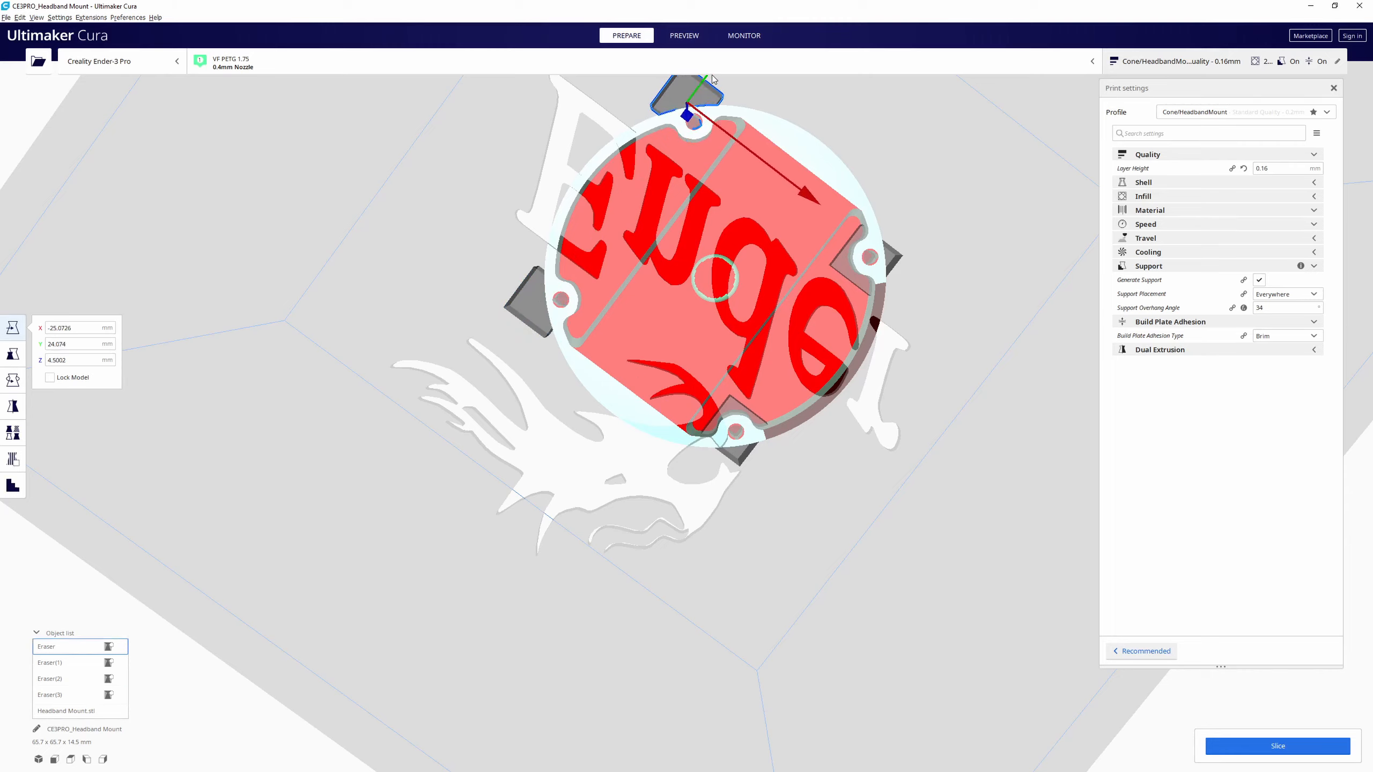
Move support blockers Eraser(1) and Eraser(2) outward past the mount's edge, placing Eraser(2) at about X 24.11, Y -24.28 mm.
{"action": "left_click", "coordinate": [884, 257]}
{"action": "left_click_drag", "start_coordinate": [978, 359], "coordinate": [1000, 397]}
{"action": "left_click_drag", "start_coordinate": [950, 152], "coordinate": [976, 139]}
{"action": "left_click", "coordinate": [742, 464]}
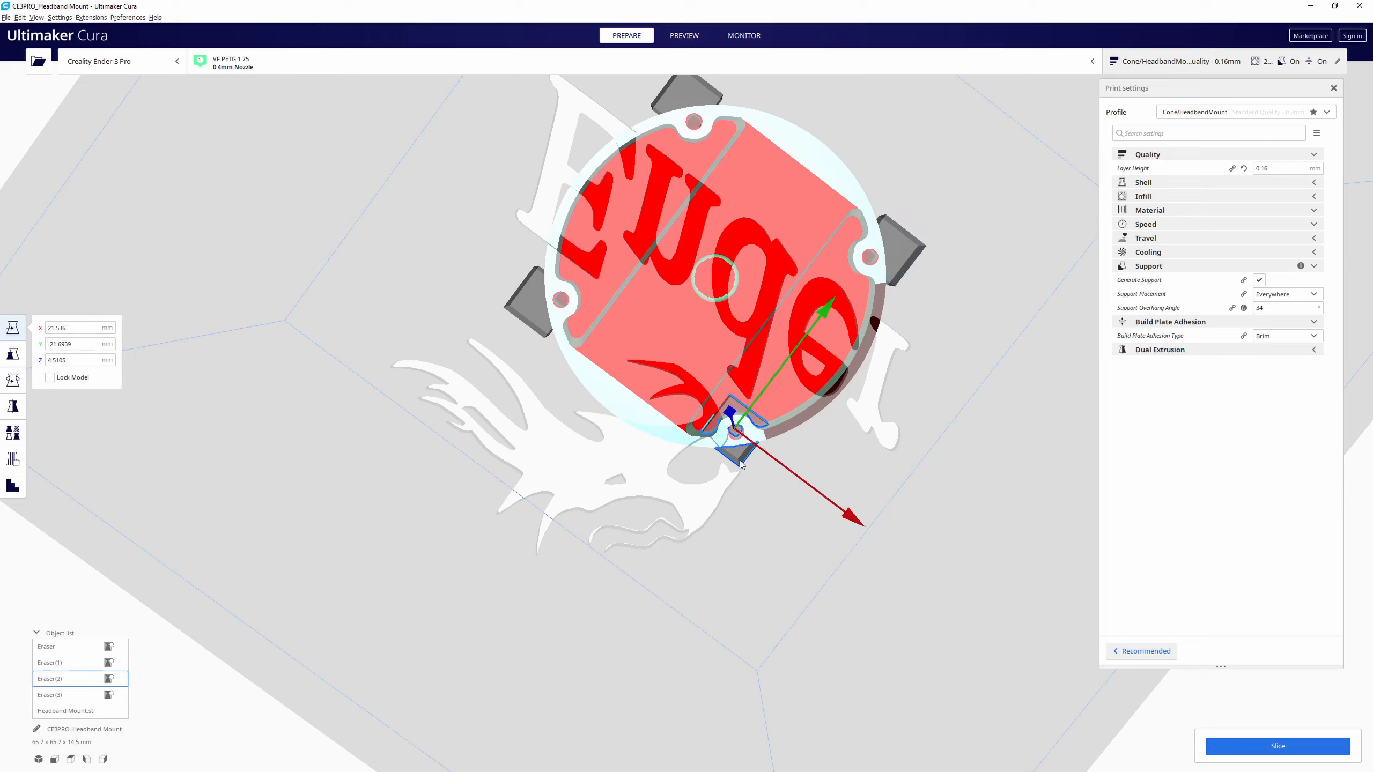
{"action": "left_click_drag", "start_coordinate": [823, 313], "coordinate": [822, 320]}
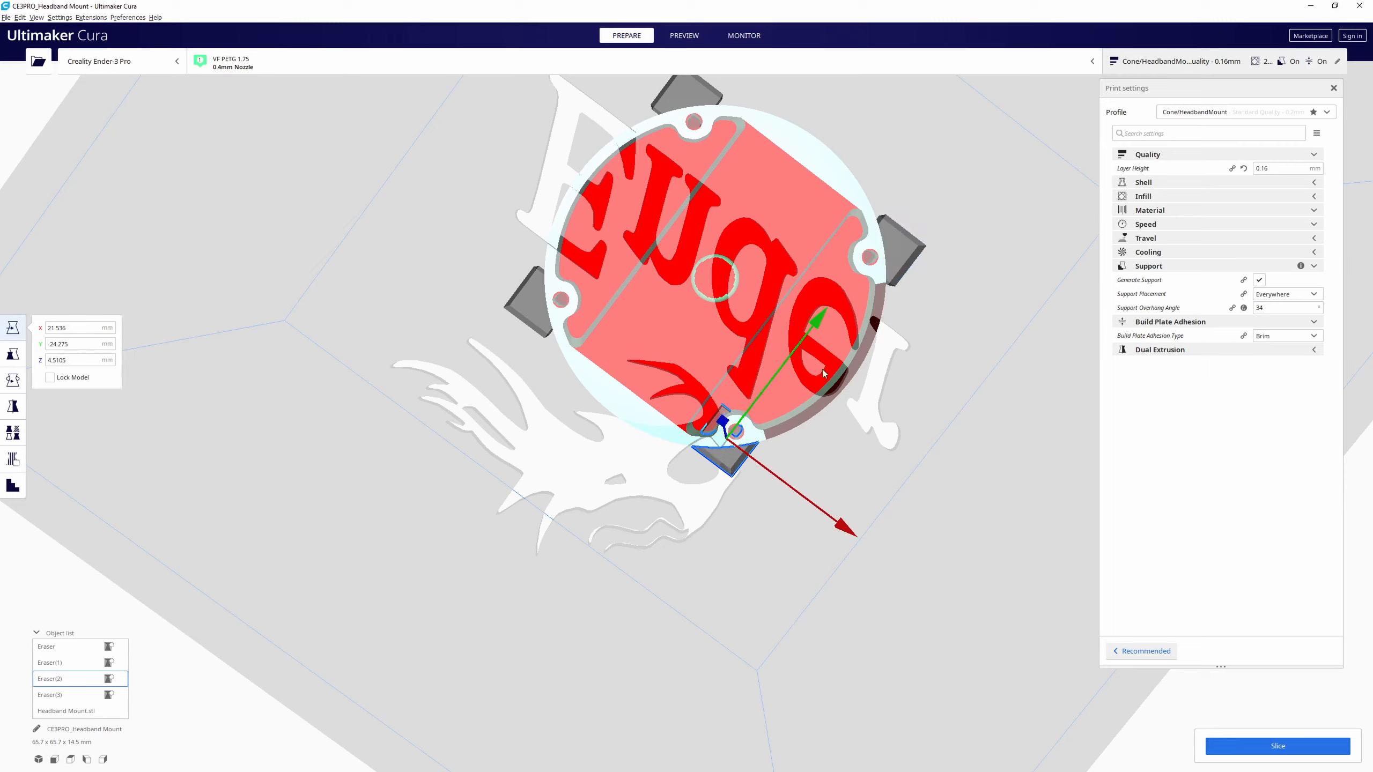
{"action": "left_click_drag", "start_coordinate": [848, 536], "coordinate": [862, 539]}
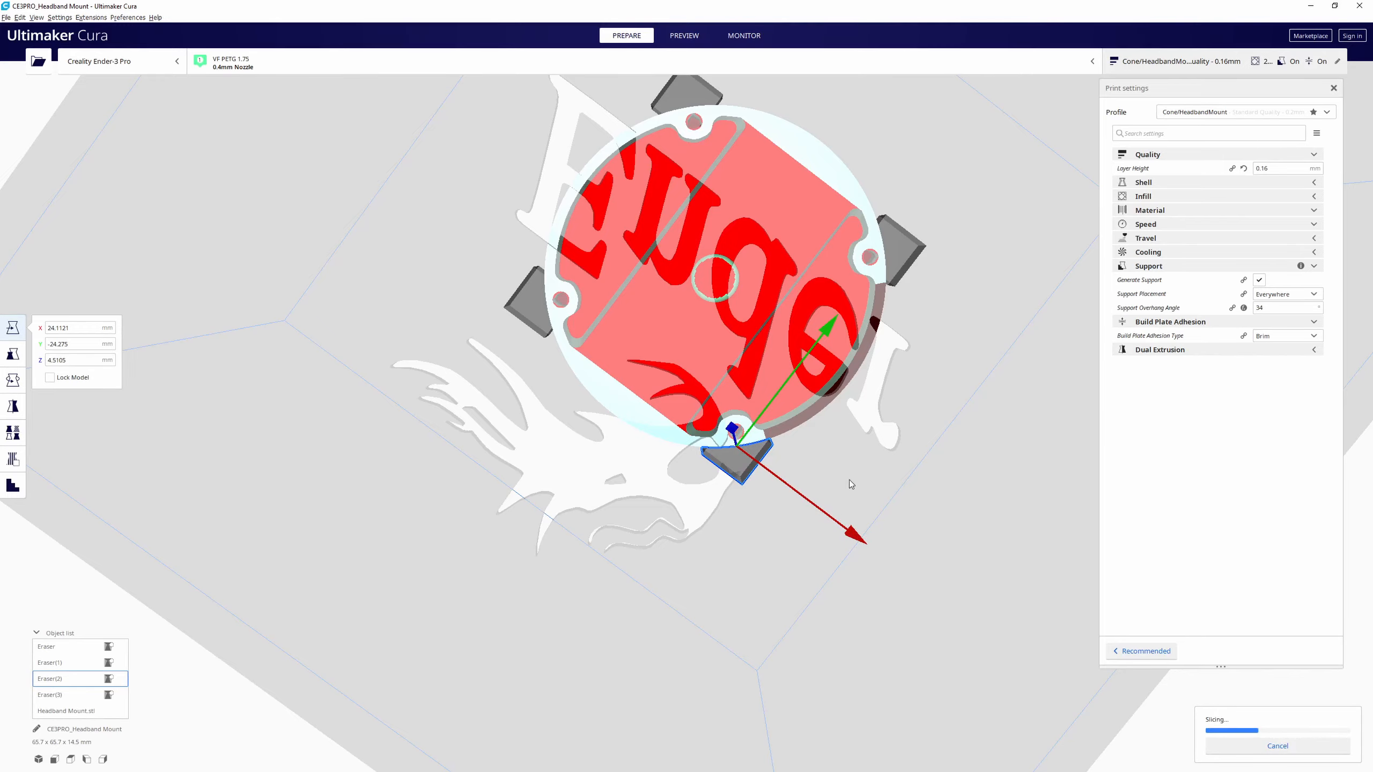
Slice the headband mount with the repositioned blockers and examine the screw holes from below in the layer preview.
{"action": "right_click_drag", "start_coordinate": [901, 443], "coordinate": [859, 603]}
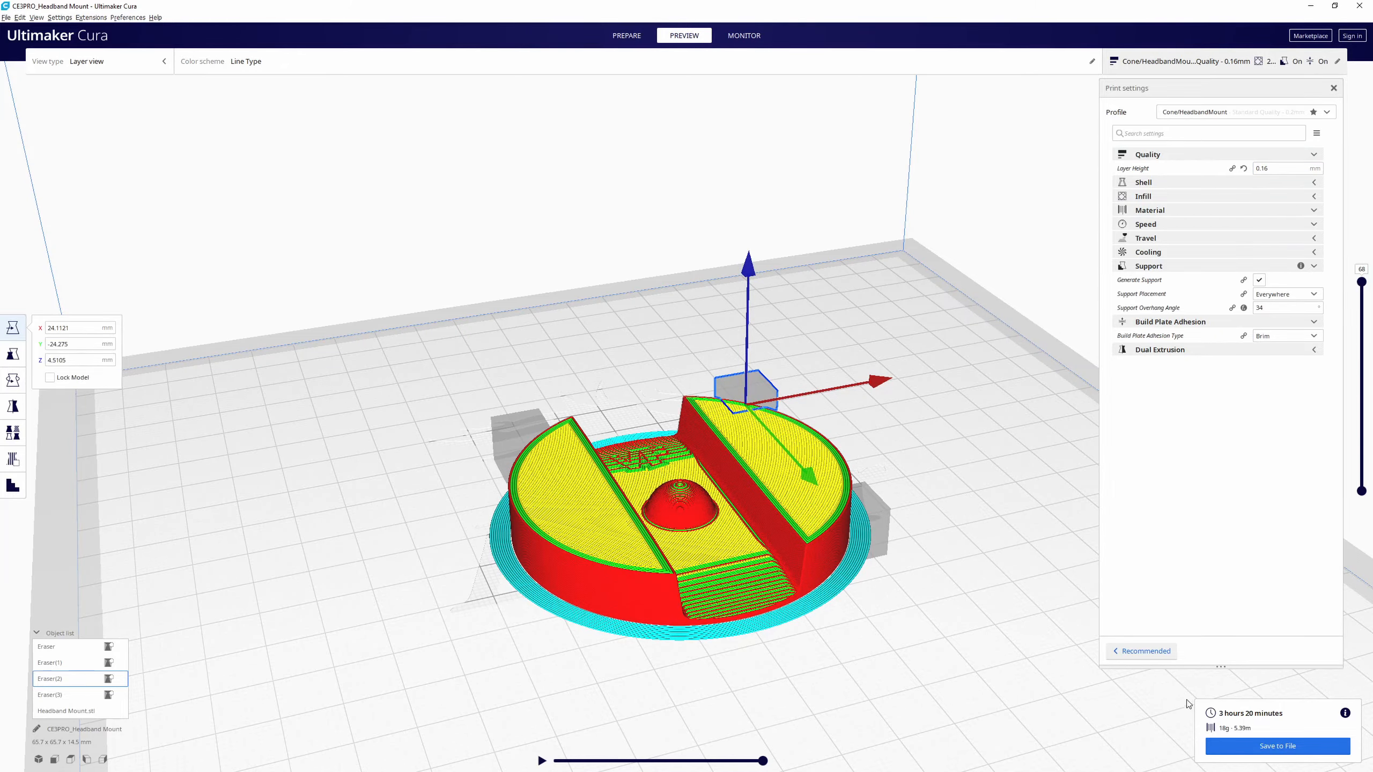
{"action": "right_click_drag", "start_coordinate": [1187, 703], "coordinate": [766, 450]}
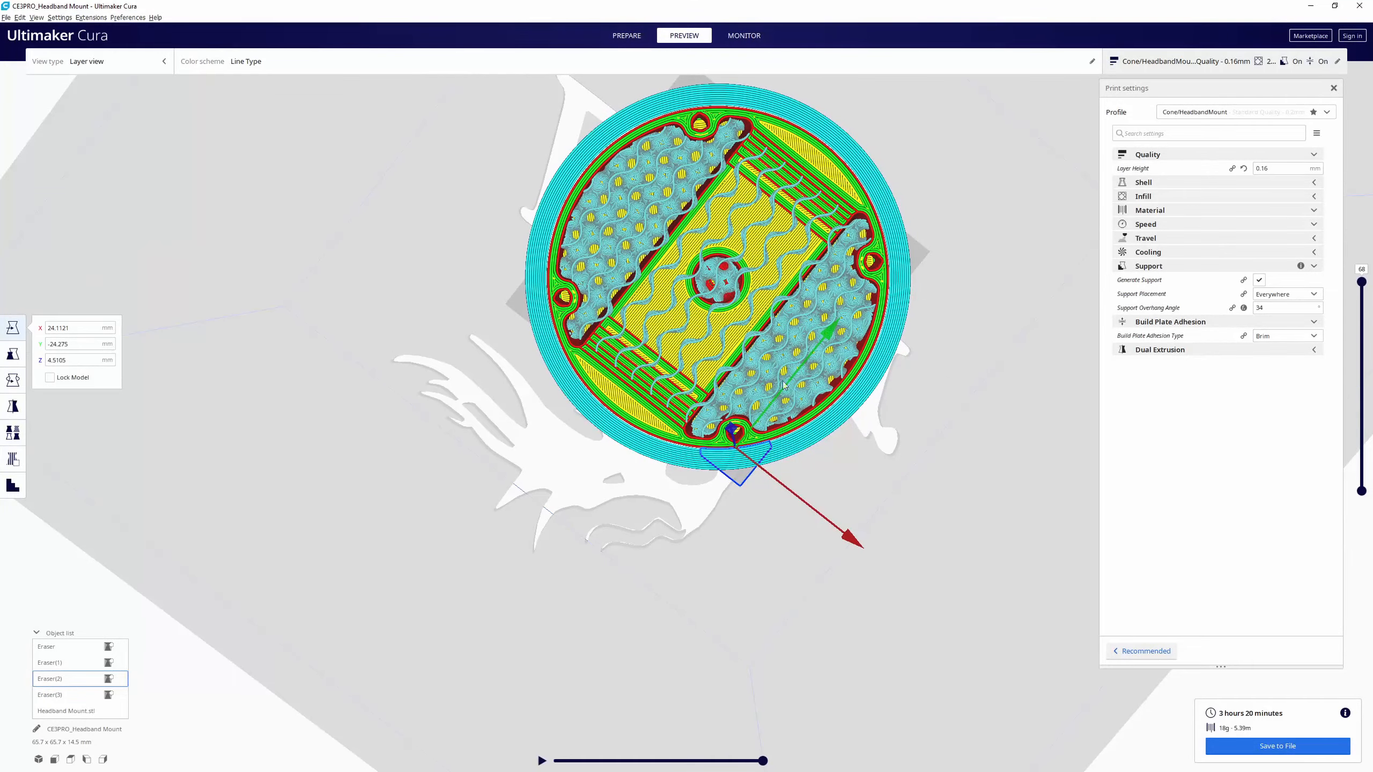
{"action": "right_click_drag", "start_coordinate": [945, 241], "coordinate": [867, 537]}
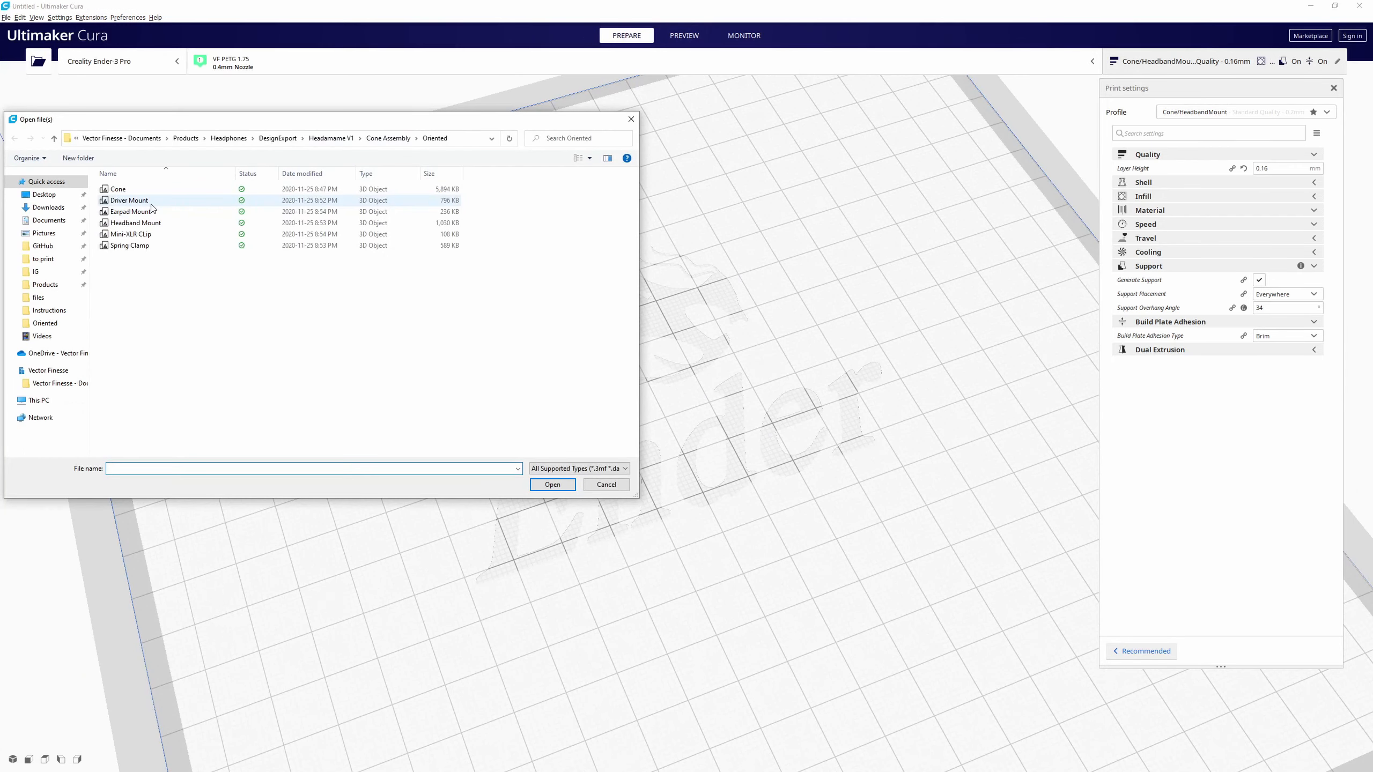
Open the Driver Mount, Earpad Mount, Mini-XLR CLip and Spring Clamp models together from the Oriented folder.
{"action": "left_click", "coordinate": [152, 204]}
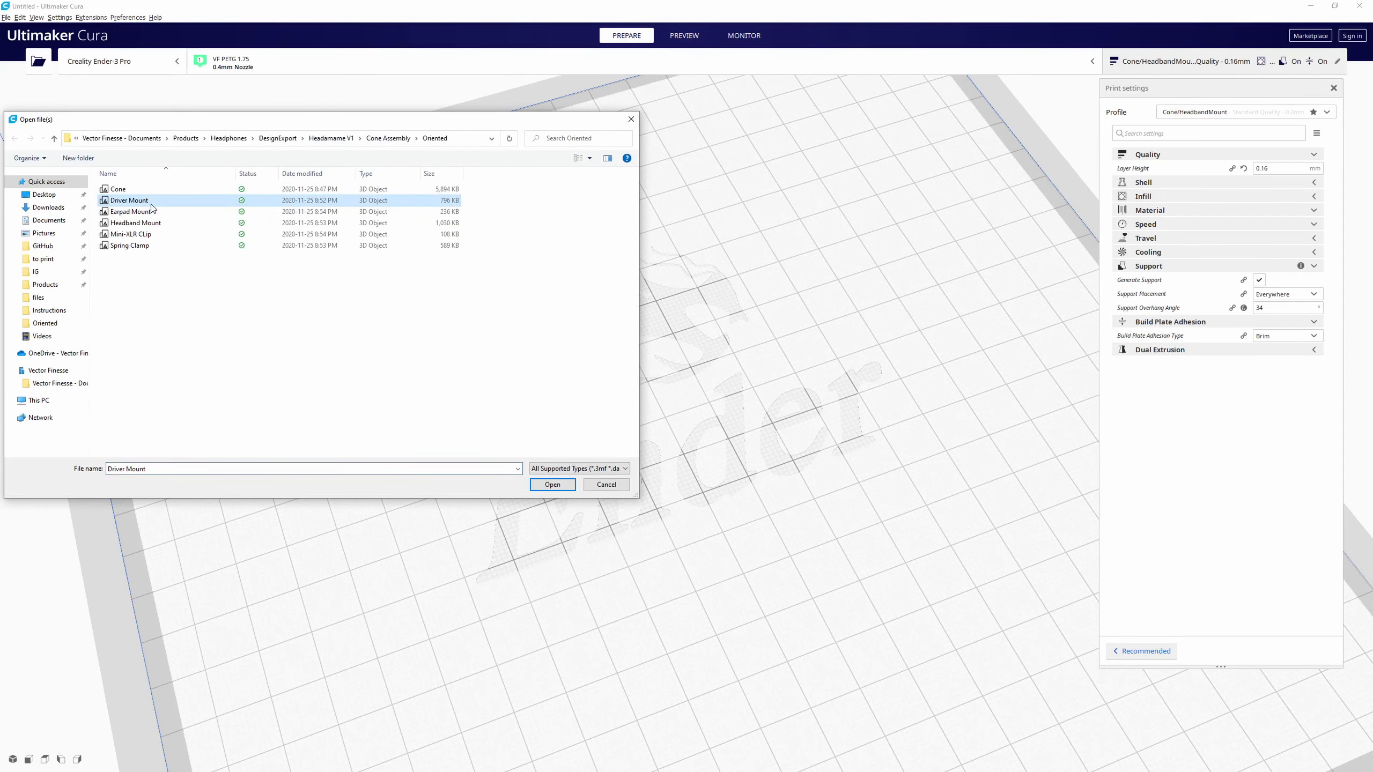
{"action": "left_click", "coordinate": [154, 211], "text": "ctrl"}
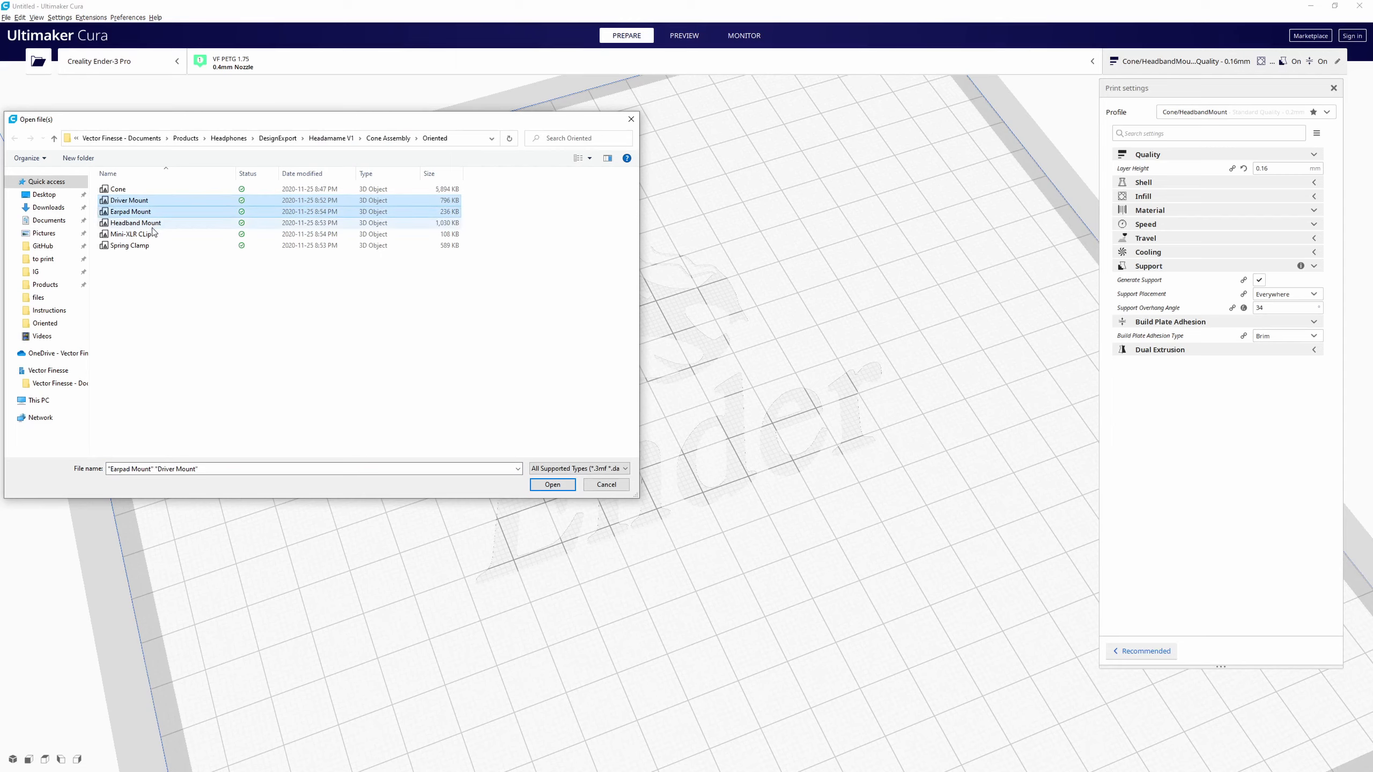
{"action": "left_click", "coordinate": [146, 222], "text": "ctrl"}
{"action": "left_click", "coordinate": [144, 227], "text": "ctrl"}
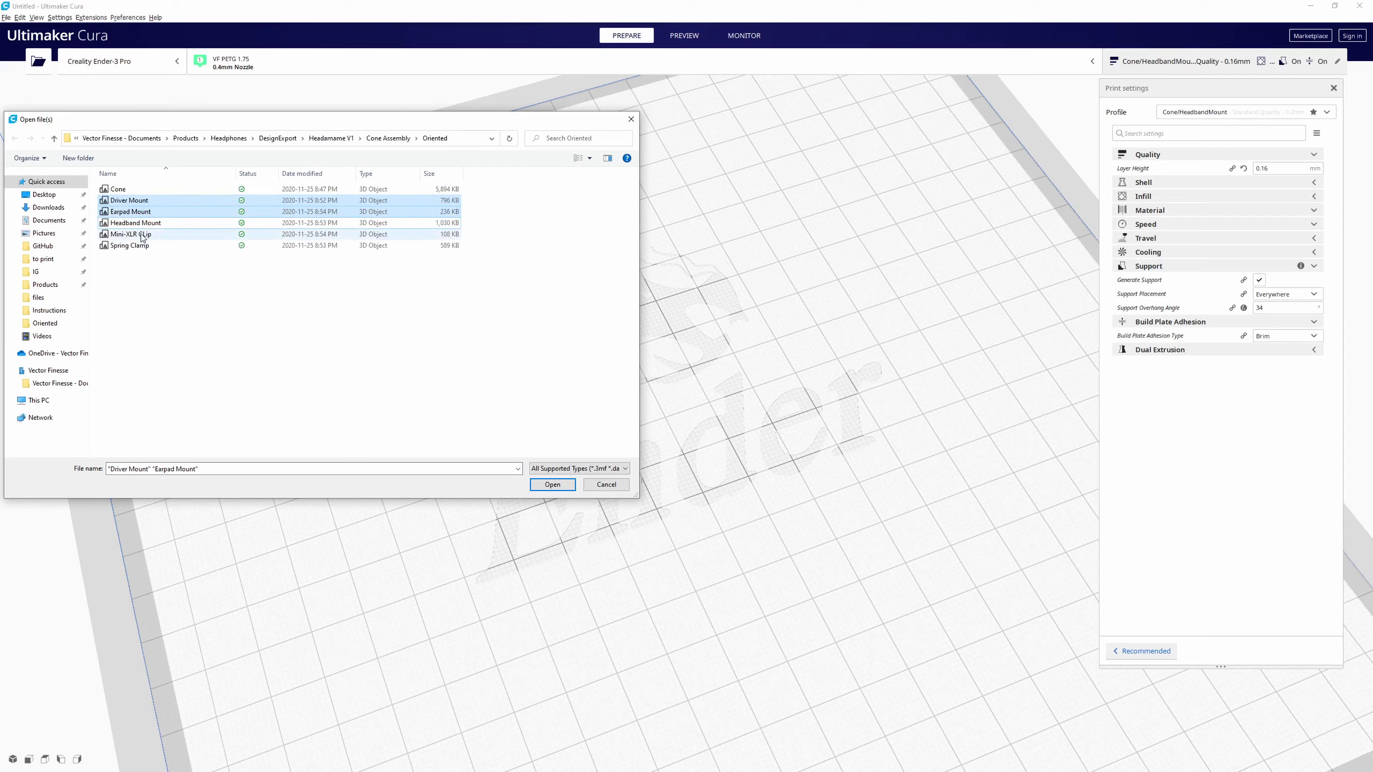
{"action": "left_click", "coordinate": [141, 235], "text": "ctrl"}
{"action": "left_click", "coordinate": [143, 246], "text": "ctrl"}
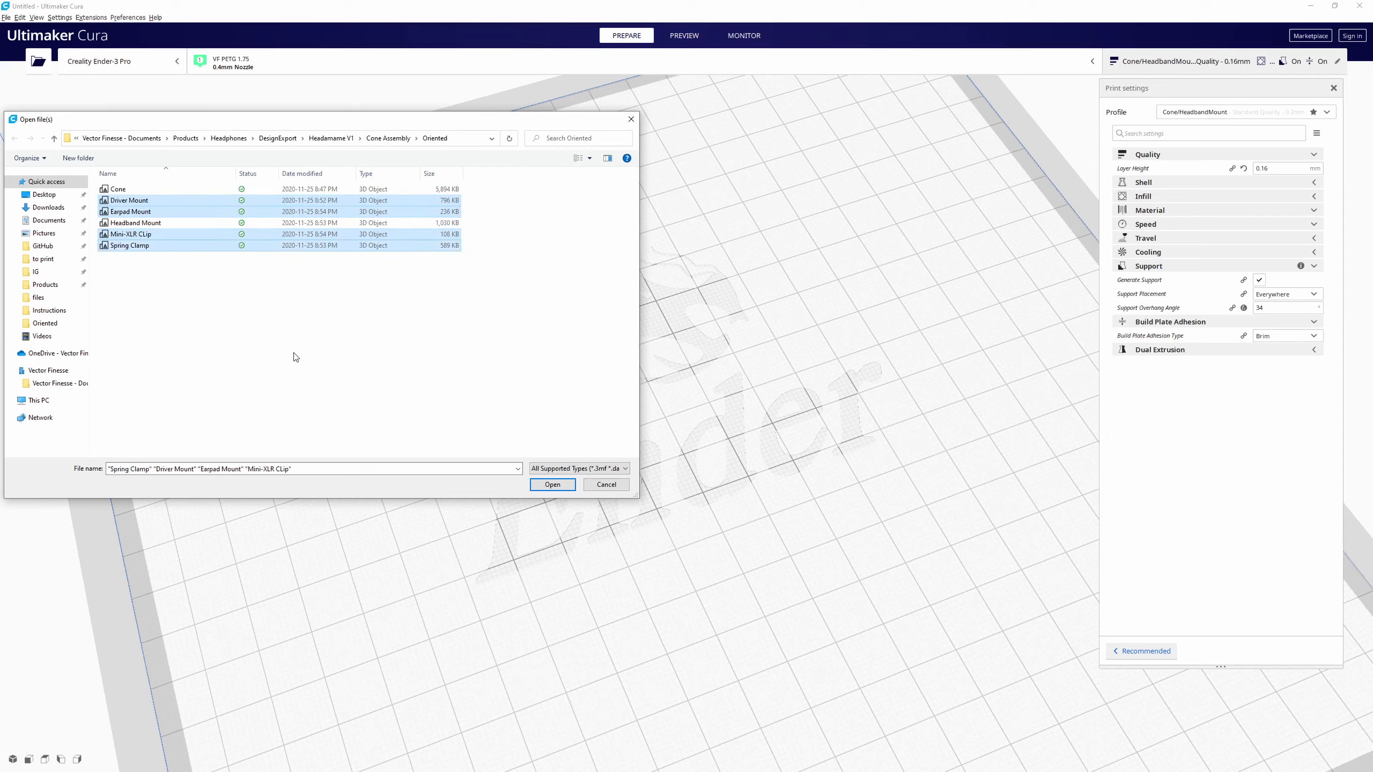
{"action": "left_click", "coordinate": [554, 484]}
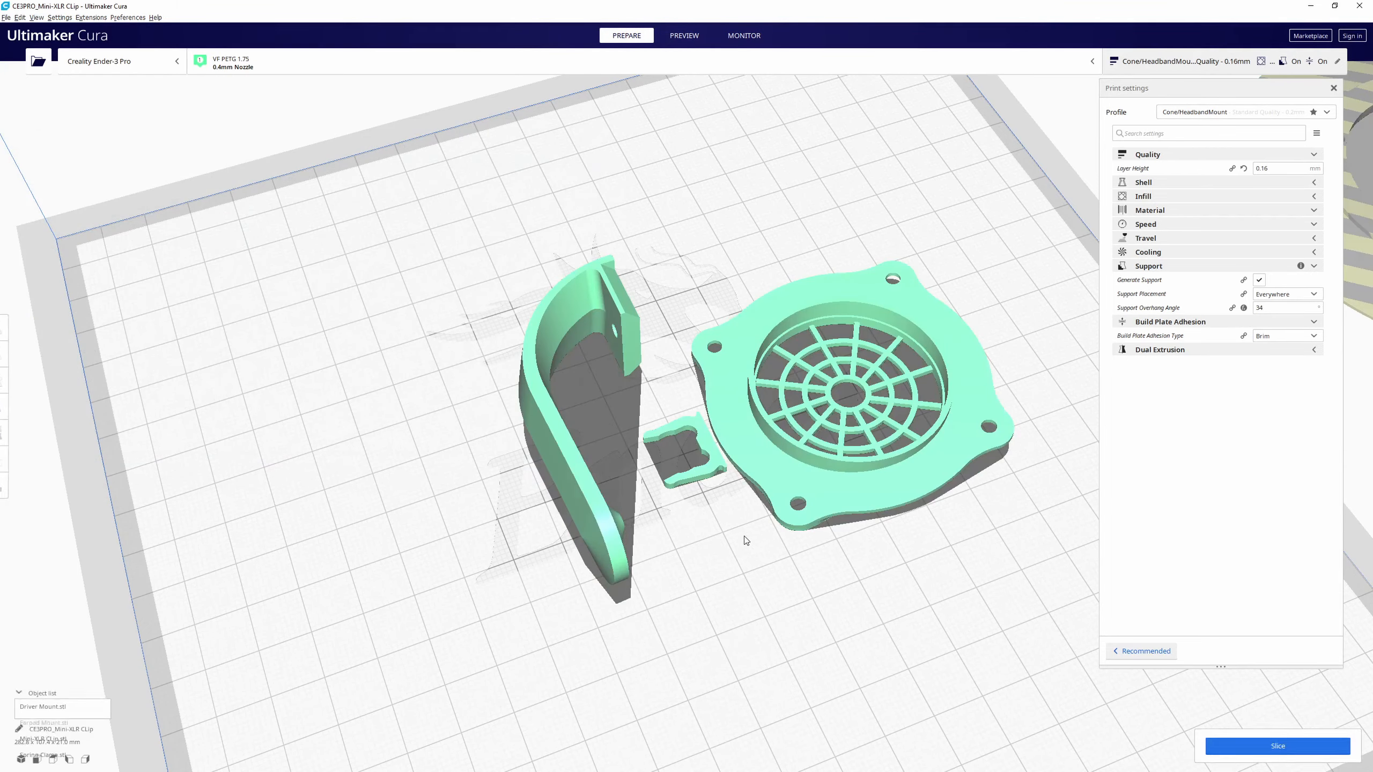
Arrange all four imported models on the build plate.
{"action": "scroll", "coordinate": [744, 537], "scroll_direction": "up", "scroll_amount": 5}
{"action": "scroll", "coordinate": [743, 536], "scroll_direction": "down", "scroll_amount": 6}
{"action": "scroll", "coordinate": [746, 527], "scroll_direction": "down", "scroll_amount": 8}
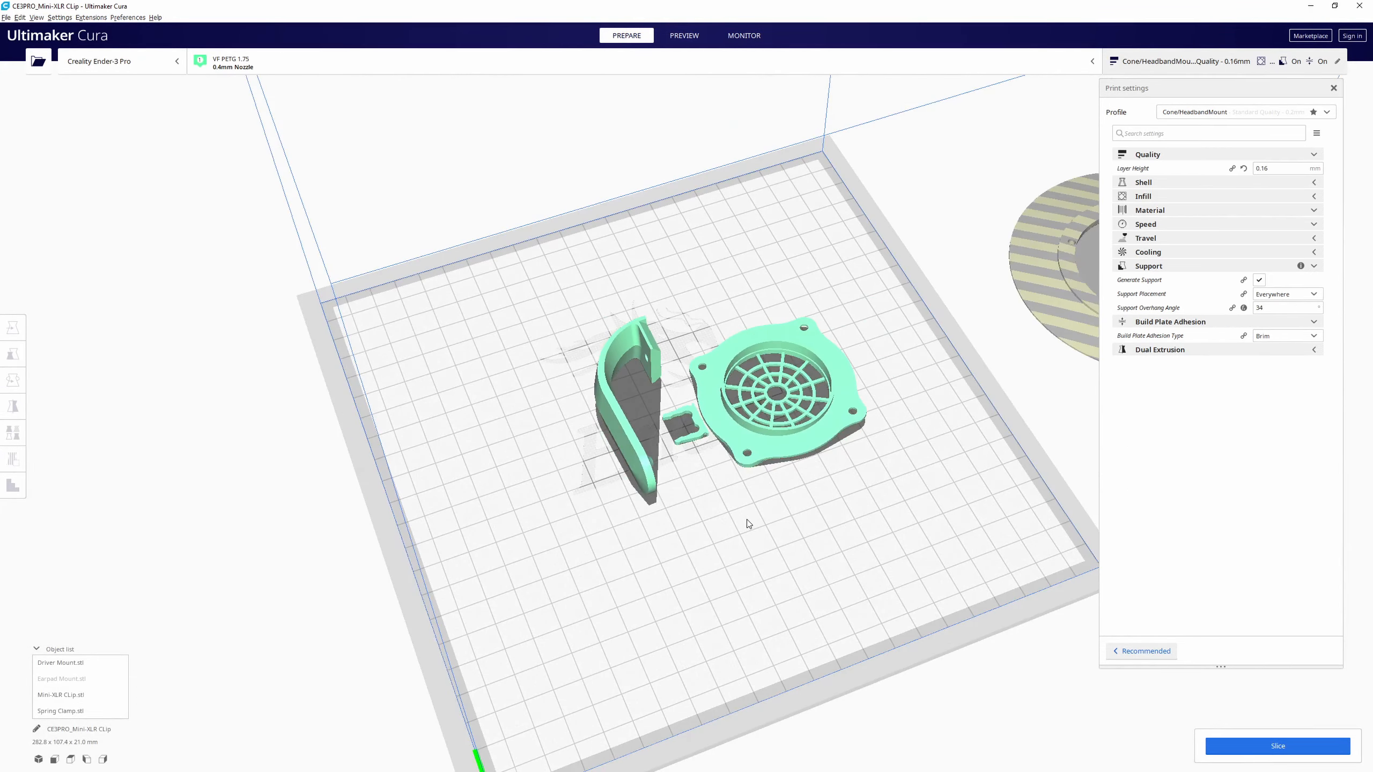
{"action": "right_click", "coordinate": [740, 449]}
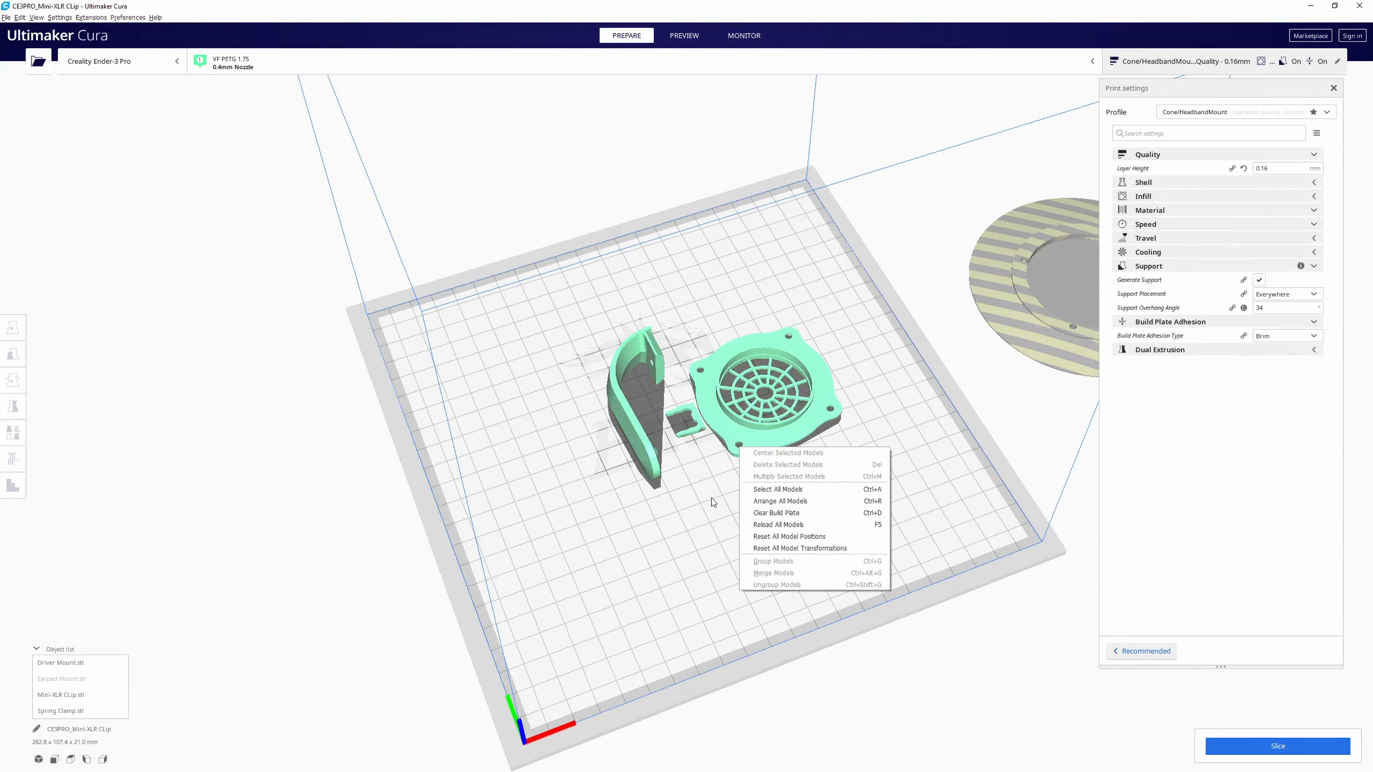
{"action": "left_click", "coordinate": [776, 501]}
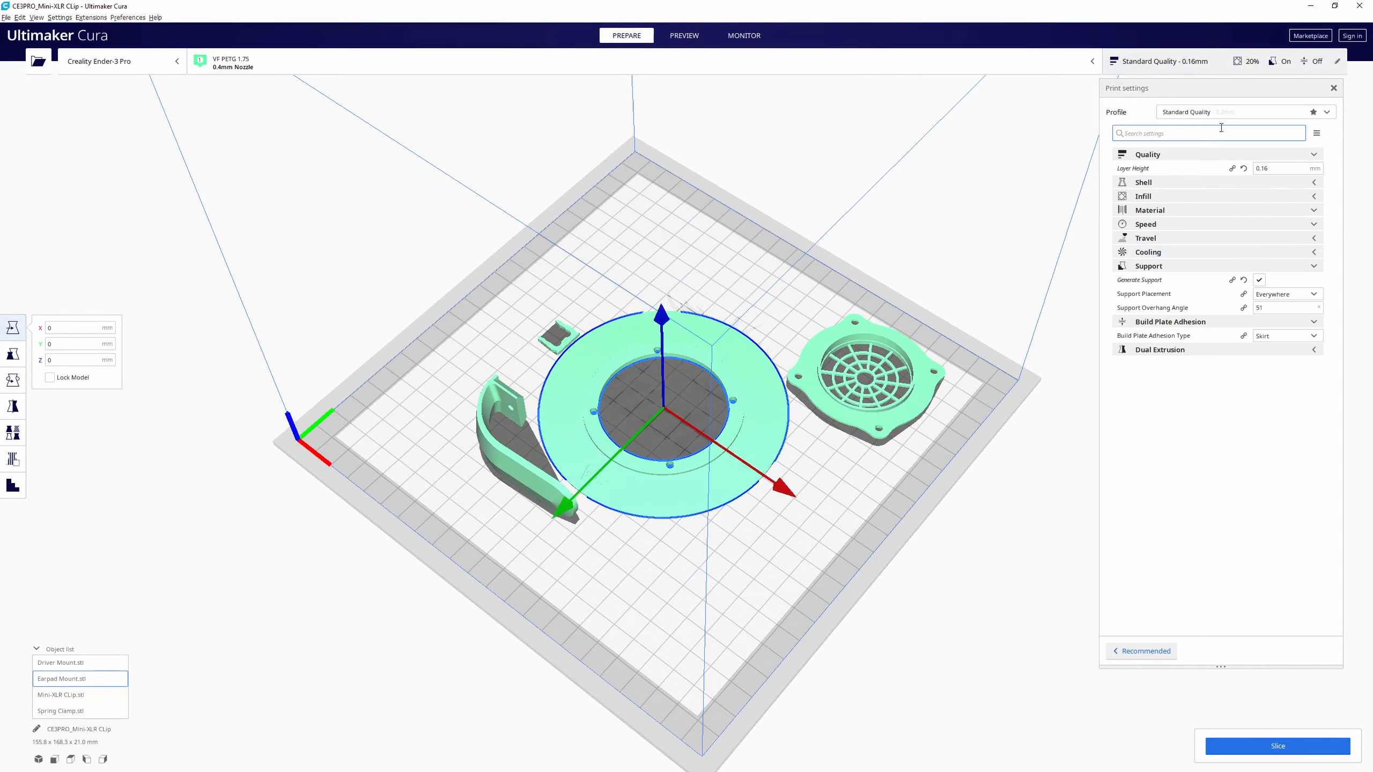
Reload the Standard Quality - 0.2 mm profile and discard the current setting changes.
{"action": "left_click", "coordinate": [1263, 168]}
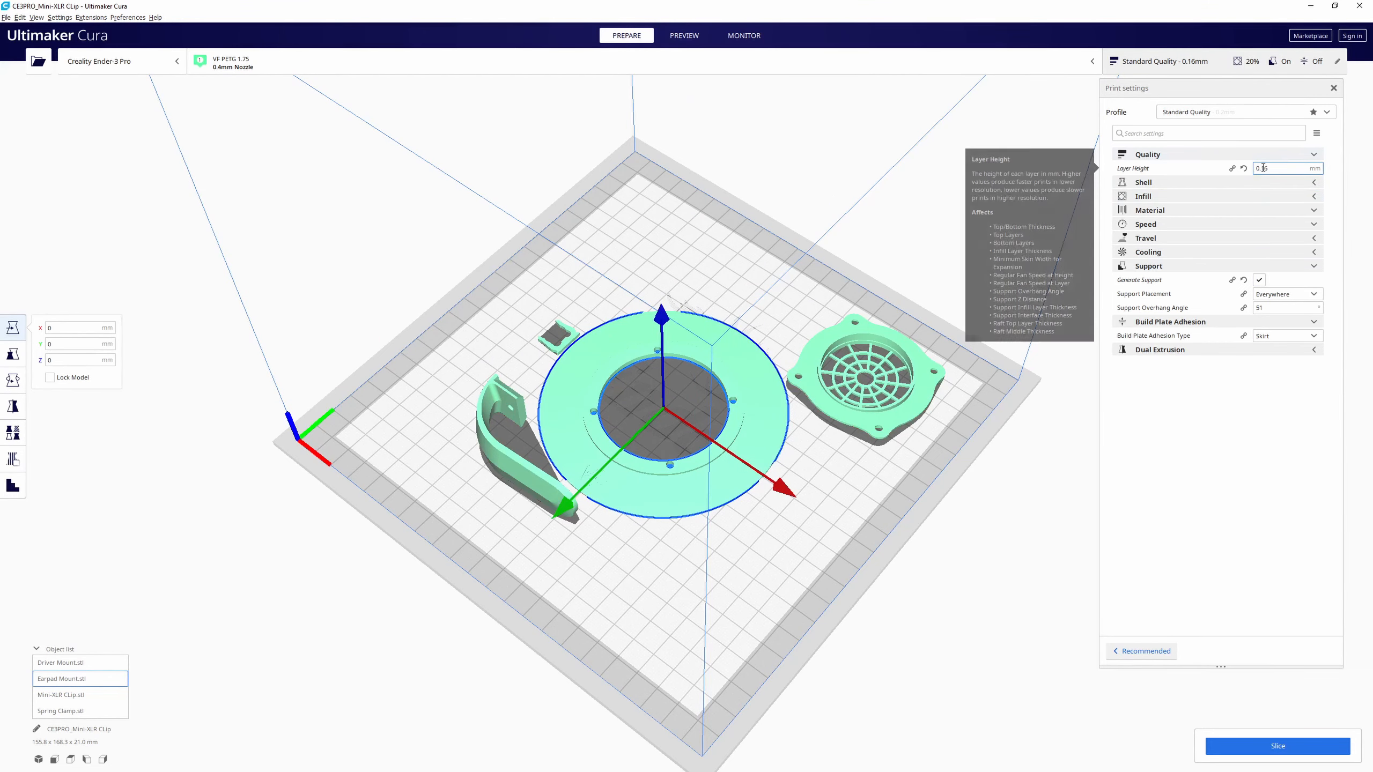
{"action": "left_click", "coordinate": [1227, 112]}
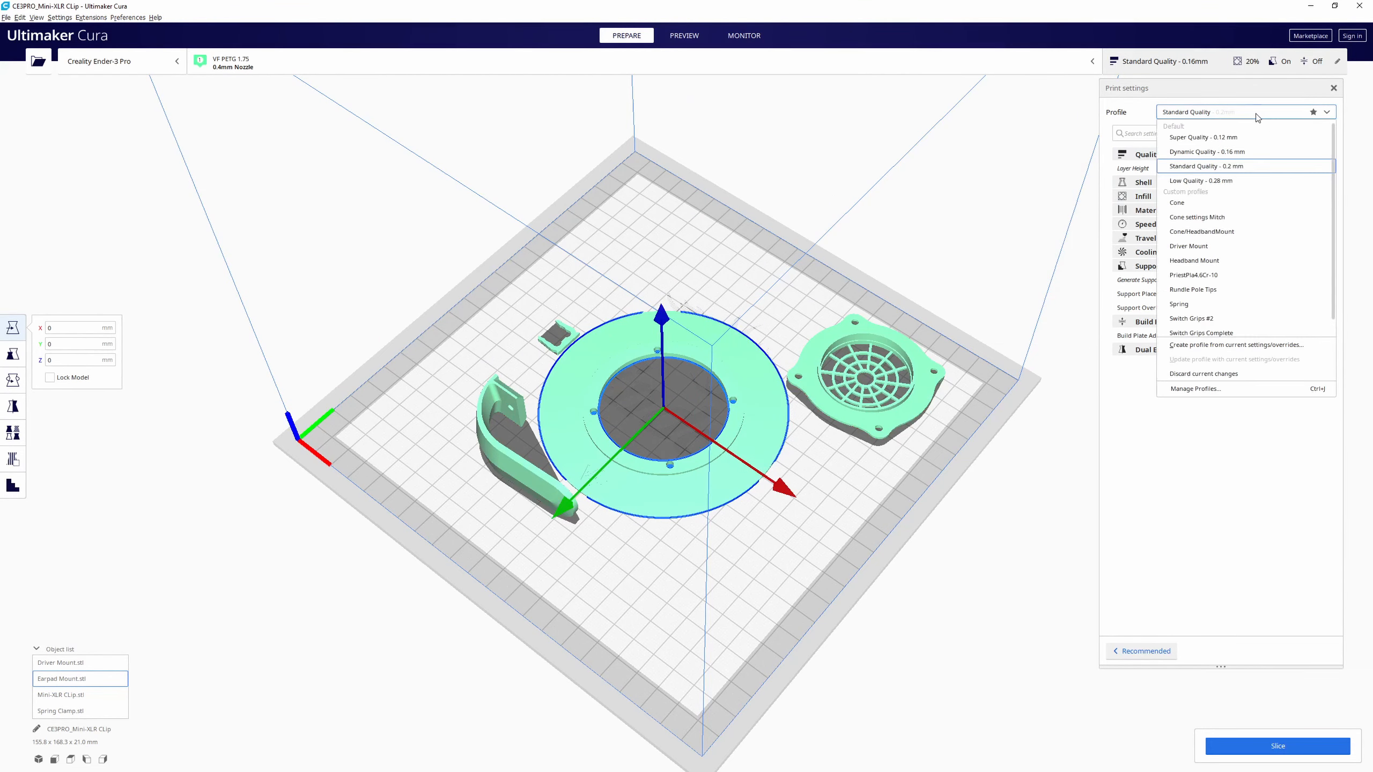
{"action": "left_click", "coordinate": [1207, 168]}
{"action": "left_click", "coordinate": [778, 487]}
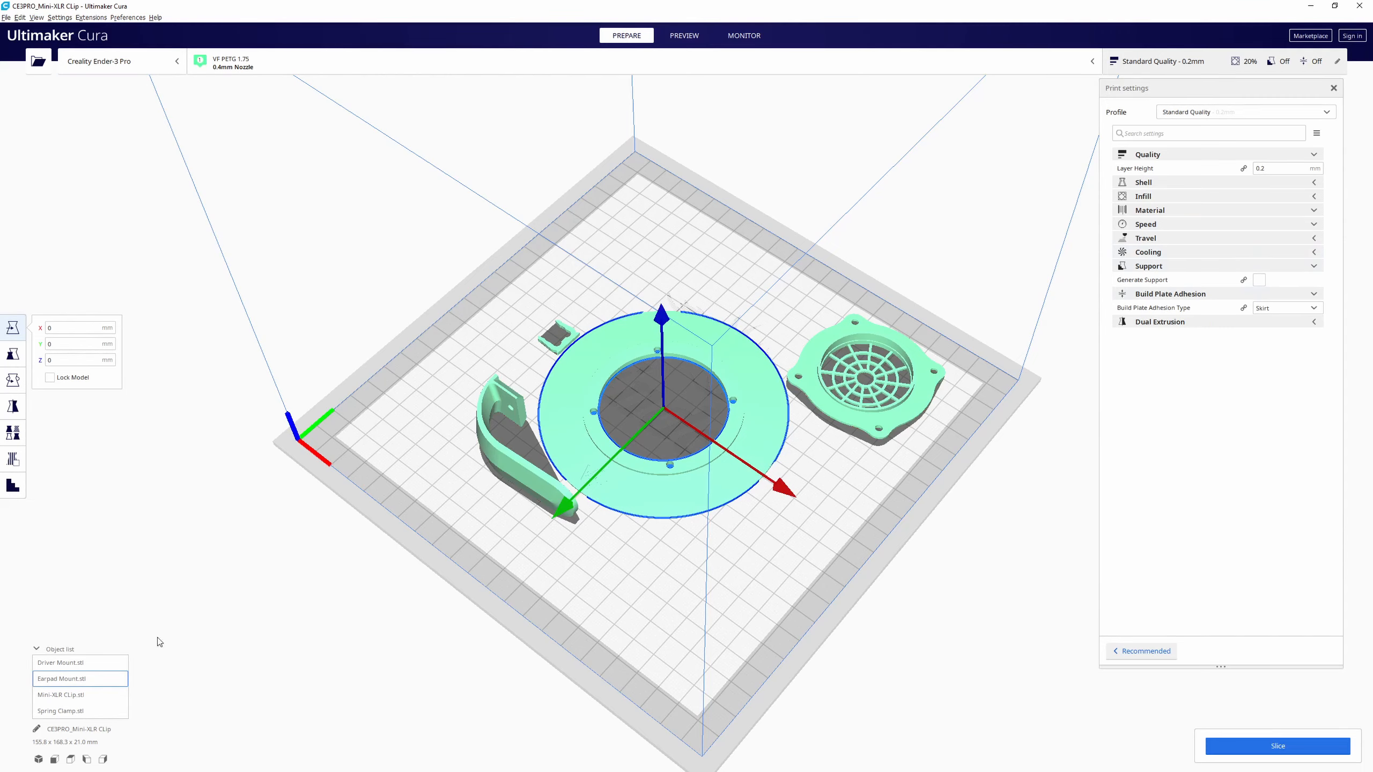
Switch to the slicing guide in Acrobat Reader and consult the Baseline Settings table.
{"action": "key", "text": "alt+Tab"}
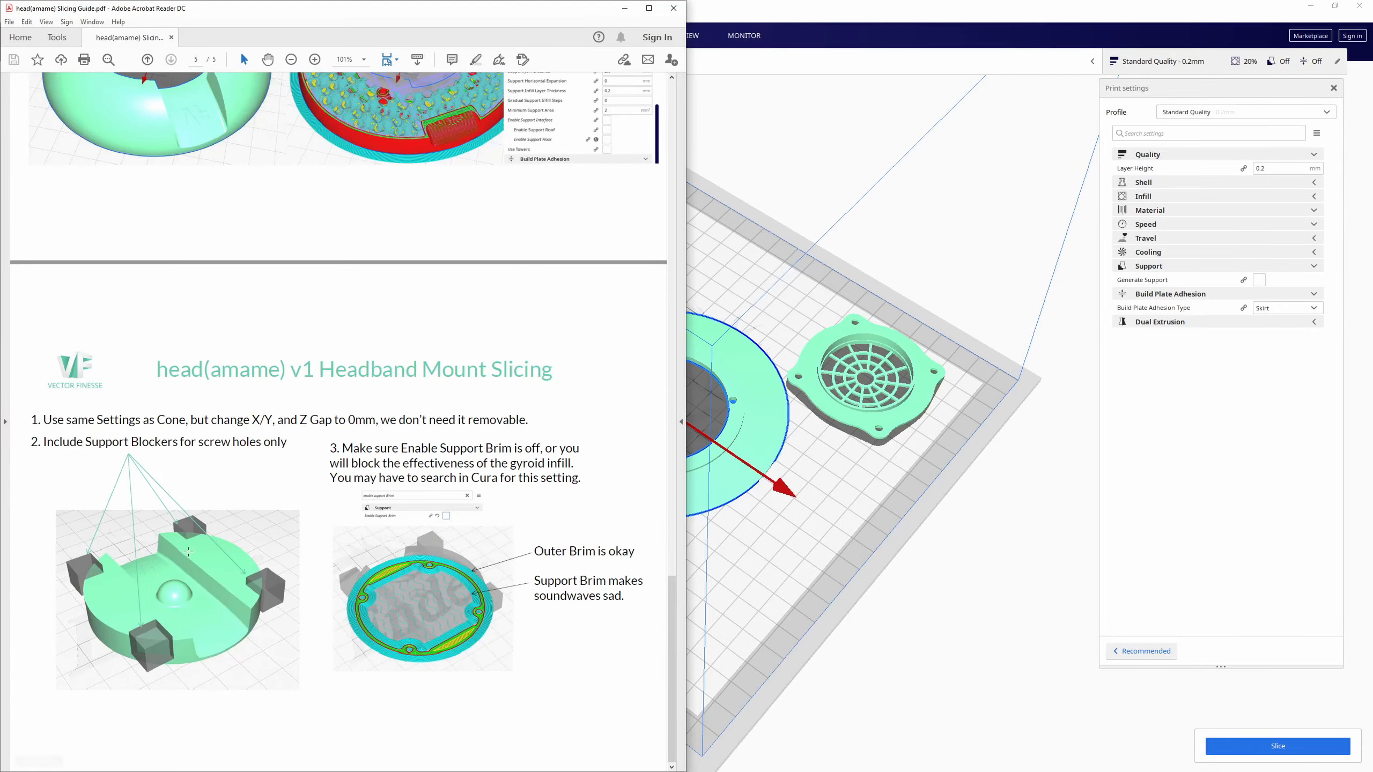
{"action": "scroll", "coordinate": [404, 434], "scroll_direction": "up", "scroll_amount": 15}
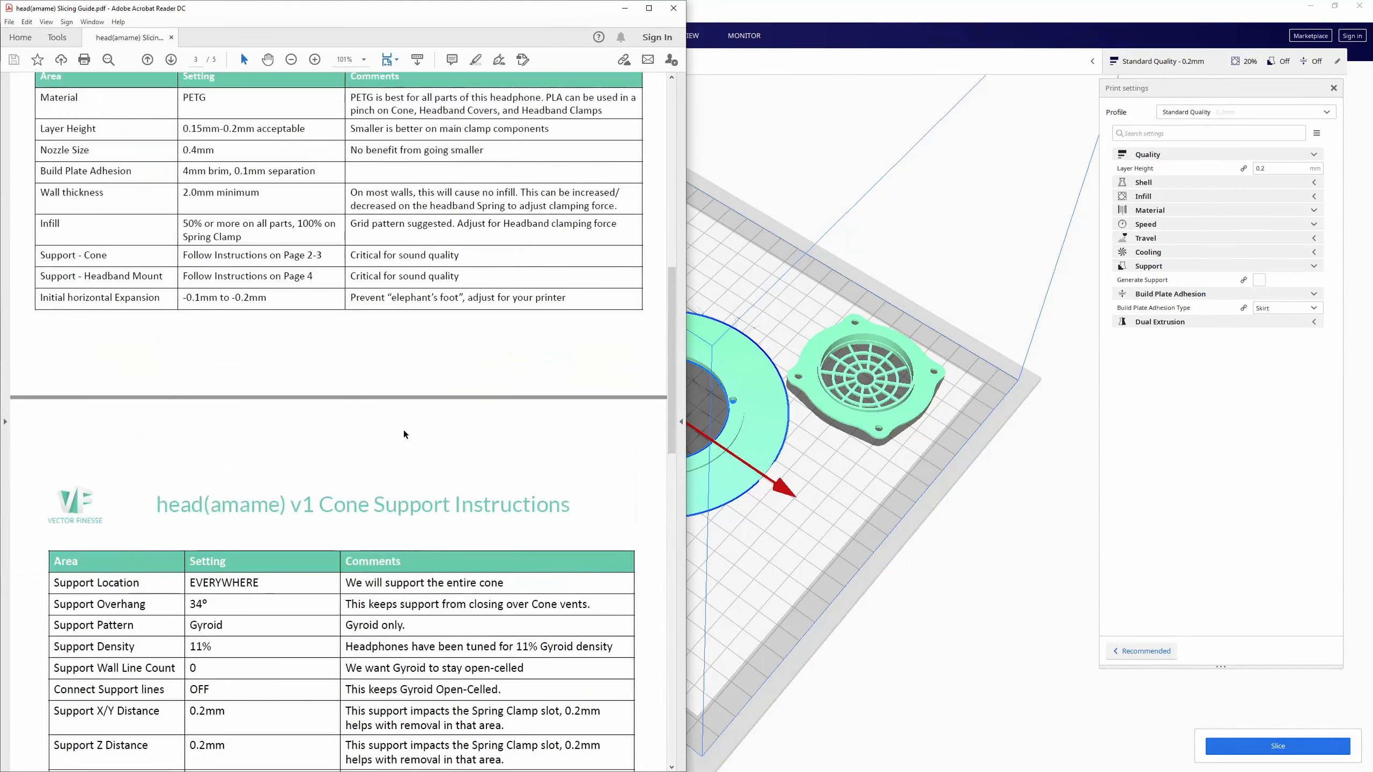
{"action": "scroll", "coordinate": [405, 435], "scroll_direction": "up", "scroll_amount": 5}
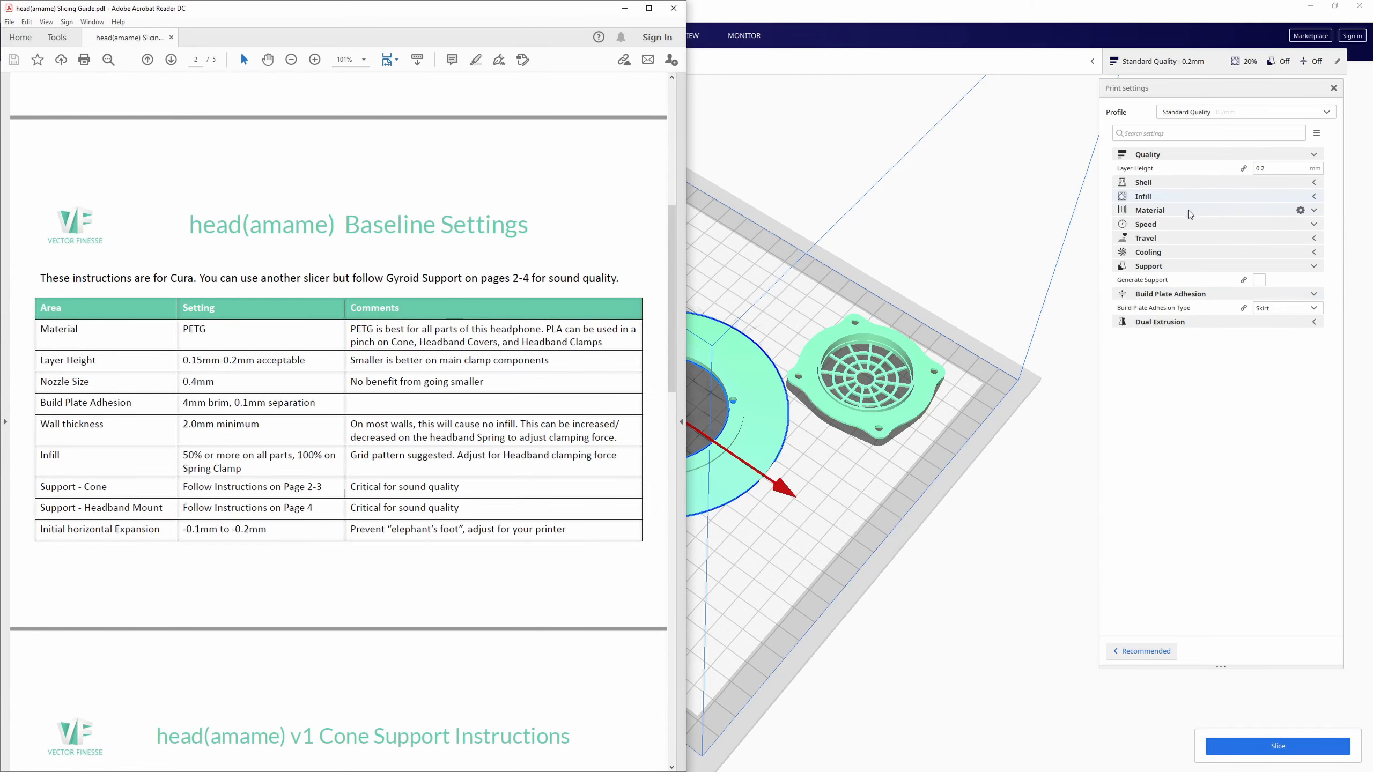
Back in Cura, set the wall thickness to 2 mm and the infill density to 50%.
{"action": "left_click", "coordinate": [1193, 184]}
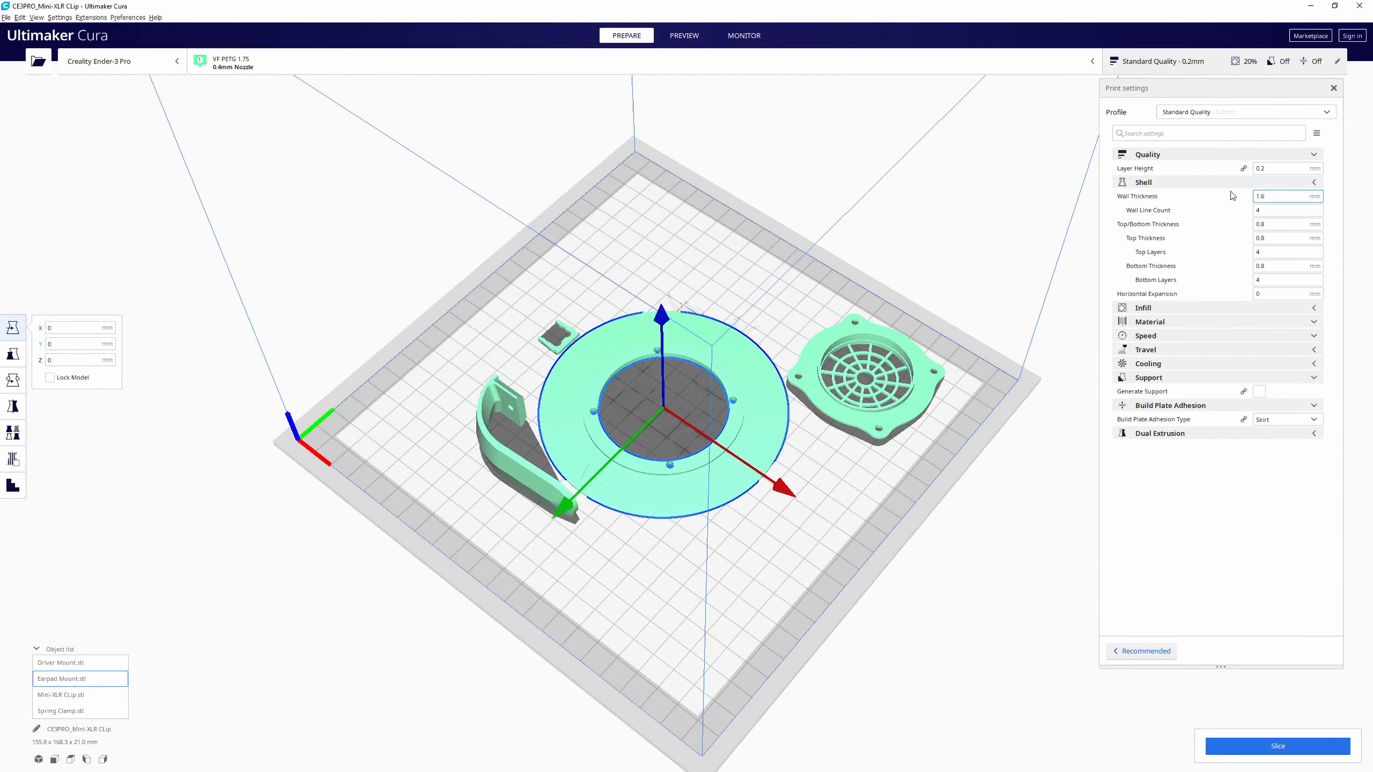
{"action": "double_click", "coordinate": [1260, 196]}
{"action": "type", "text": "2"}
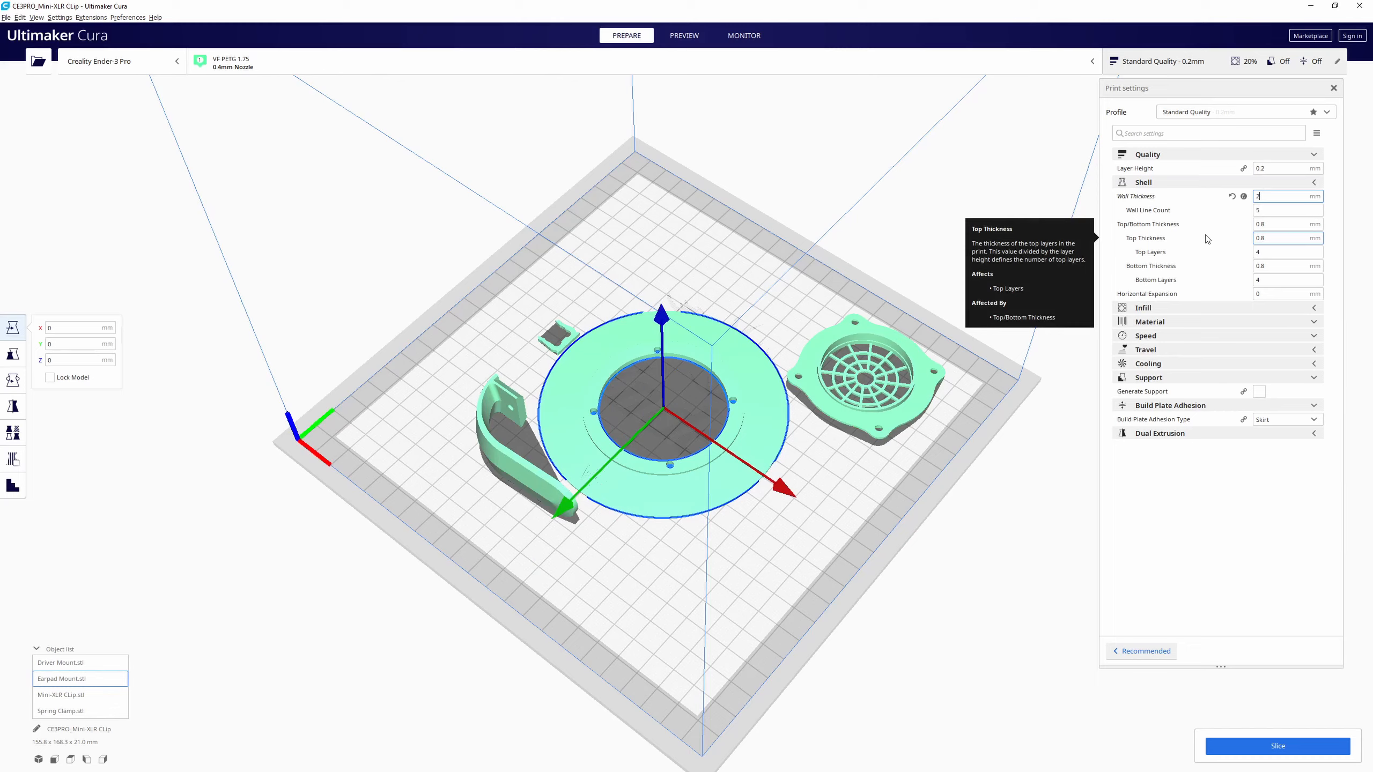
{"action": "left_click", "coordinate": [1220, 307]}
{"action": "double_click", "coordinate": [1259, 321]}
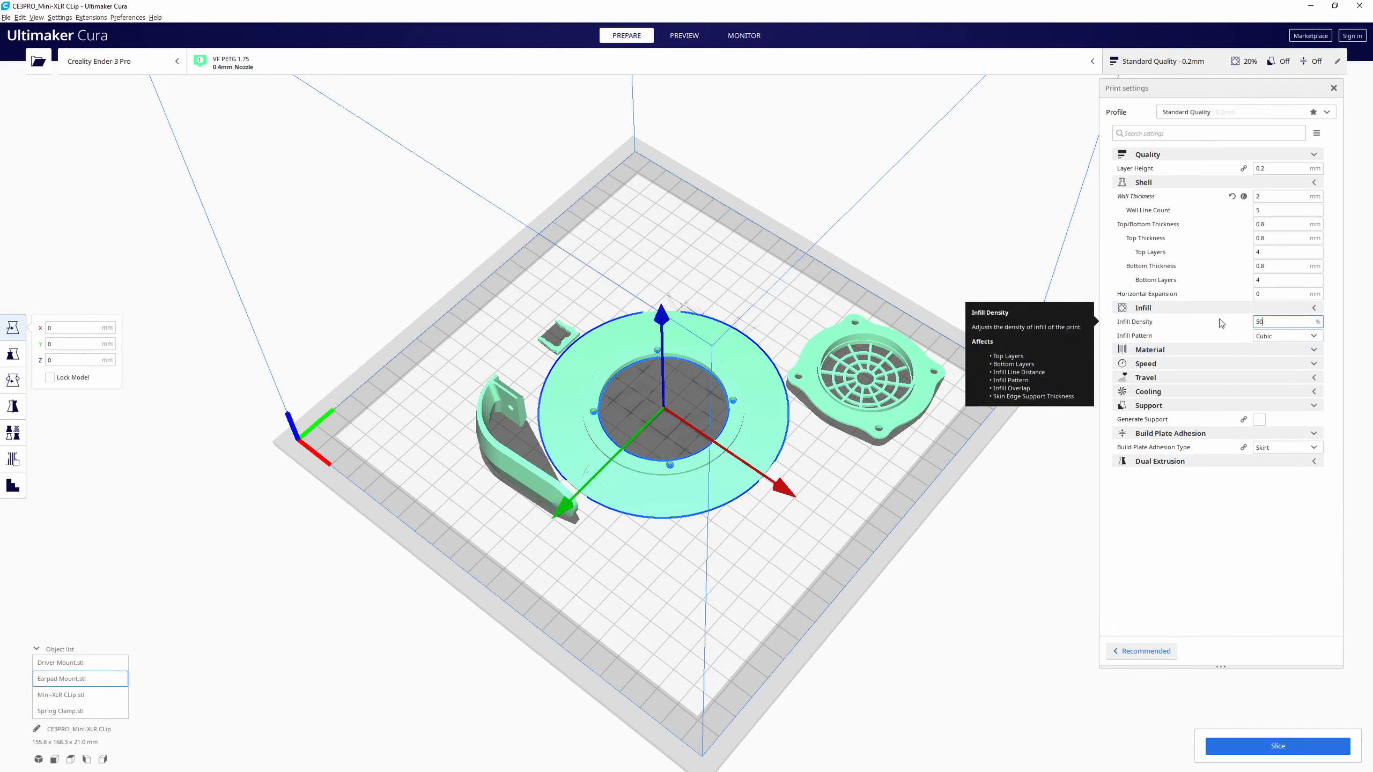
Enable support generation in the print settings and slice the four arranged models.
{"action": "left_click", "coordinate": [1300, 349]}
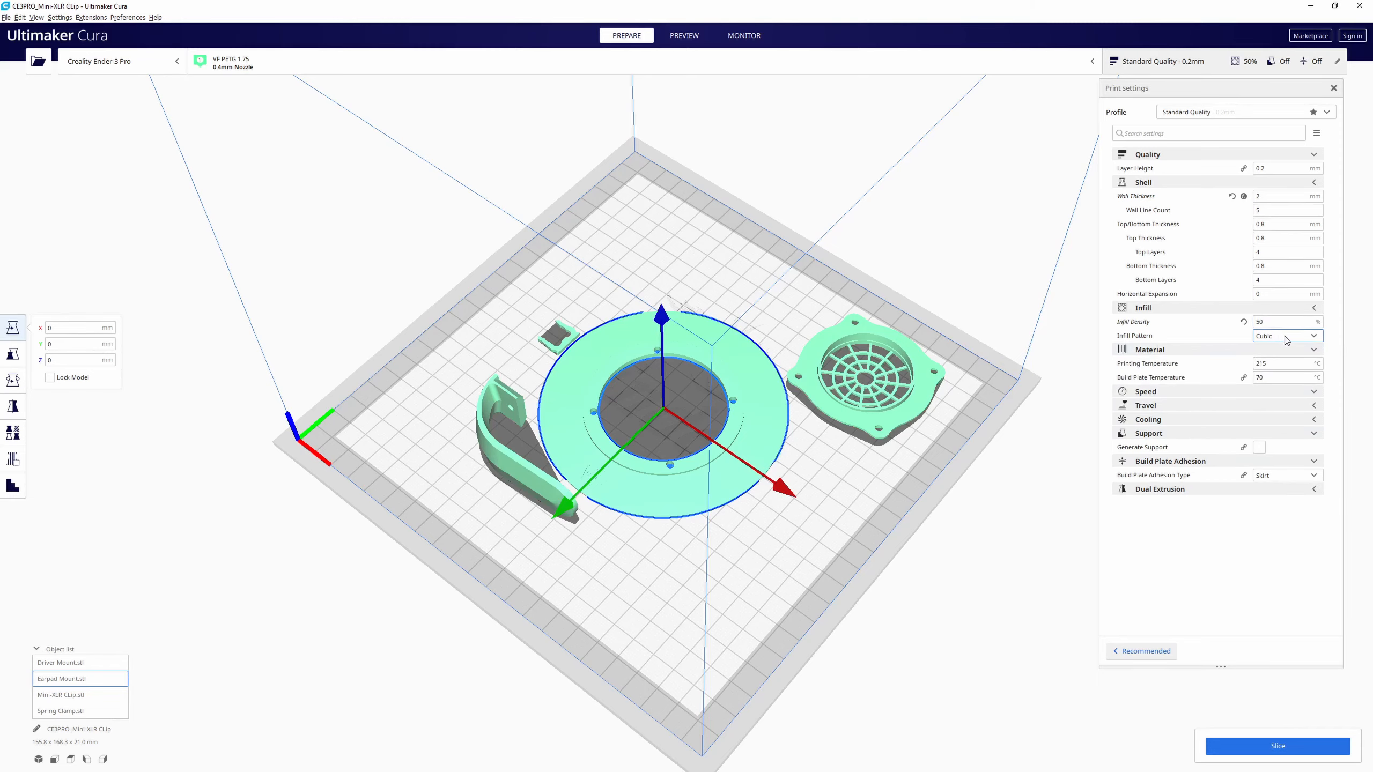
{"action": "left_click", "coordinate": [1238, 395]}
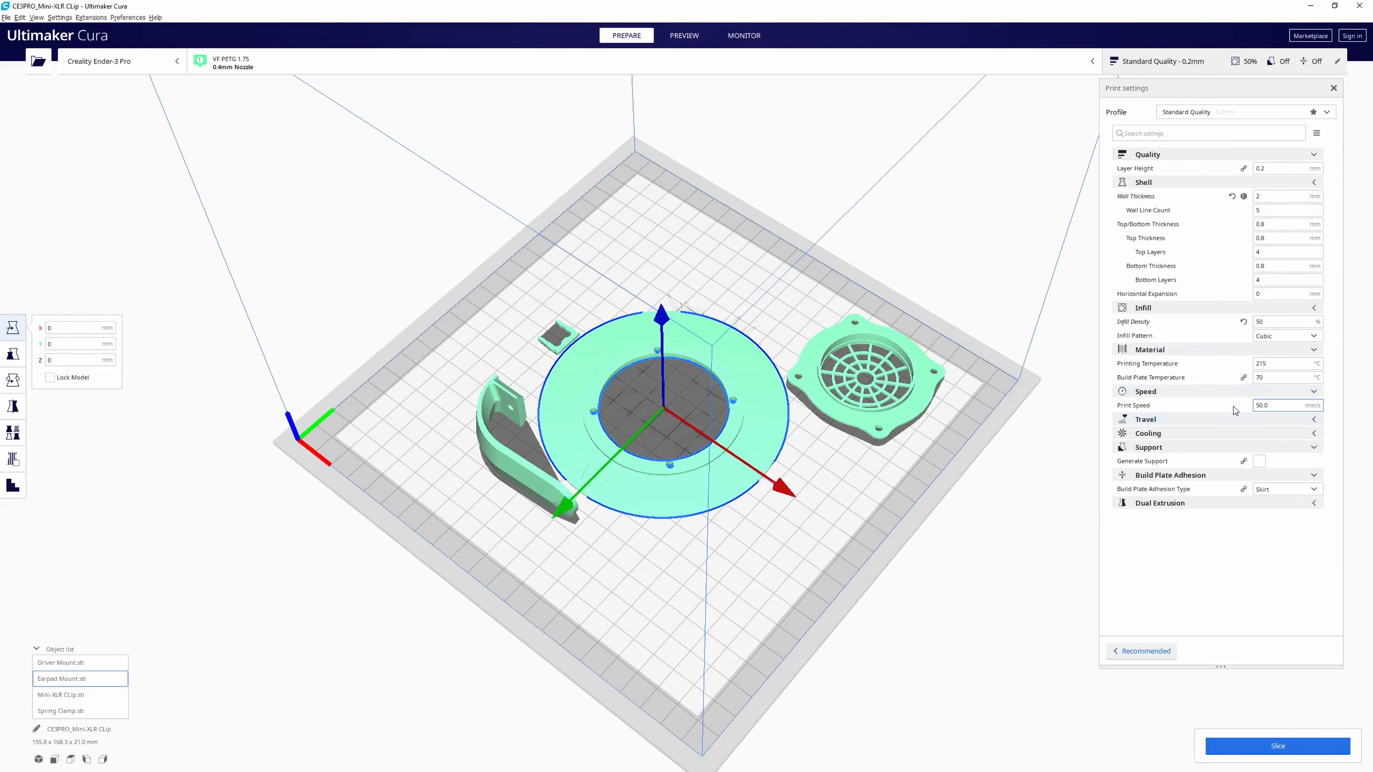
{"action": "left_click", "coordinate": [1232, 420]}
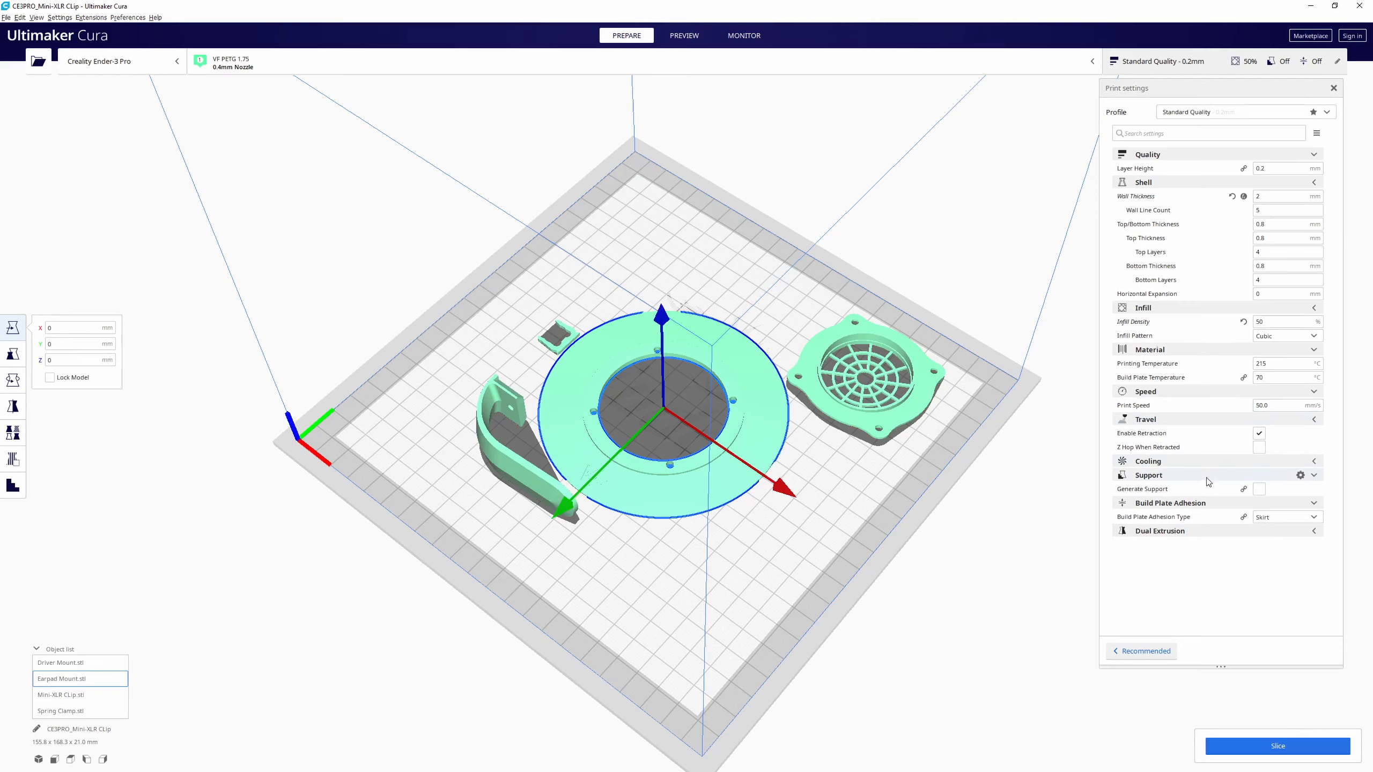
{"action": "left_click", "coordinate": [1259, 489]}
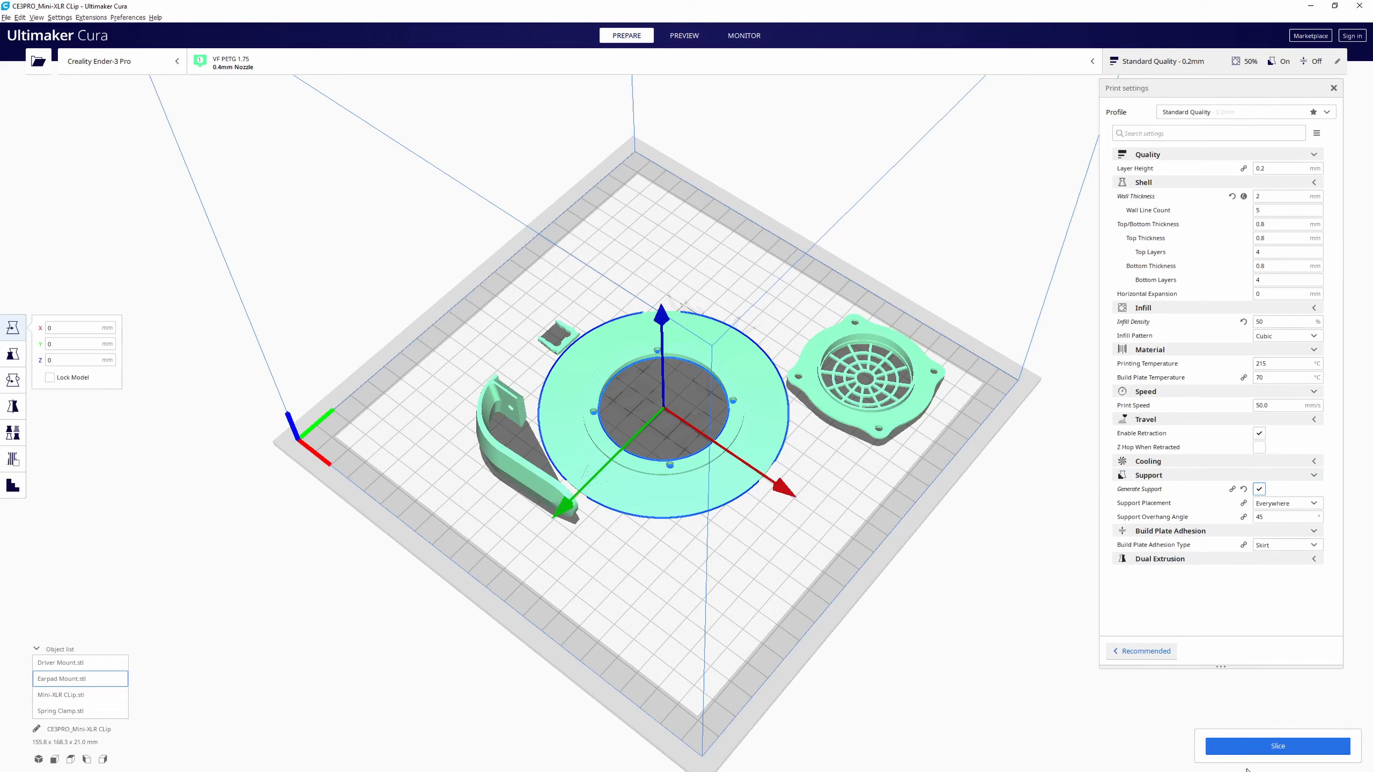
{"action": "right_click_drag", "start_coordinate": [1020, 633], "coordinate": [855, 365]}
{"action": "left_click", "coordinate": [1251, 744]}
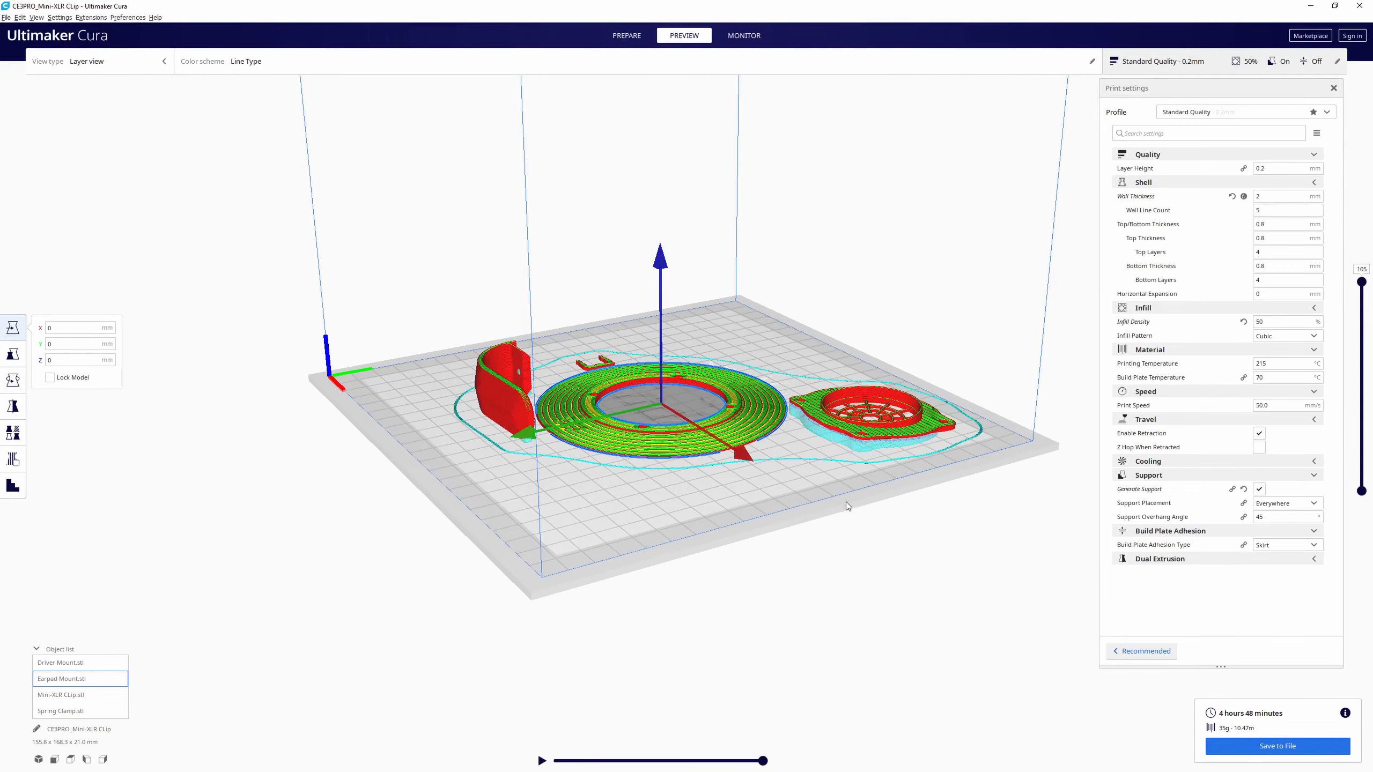
Examine the sliced parts up close in the layer preview, checking the supports under the driver mount and spring clamp.
{"action": "right_click_drag", "start_coordinate": [834, 508], "coordinate": [761, 468]}
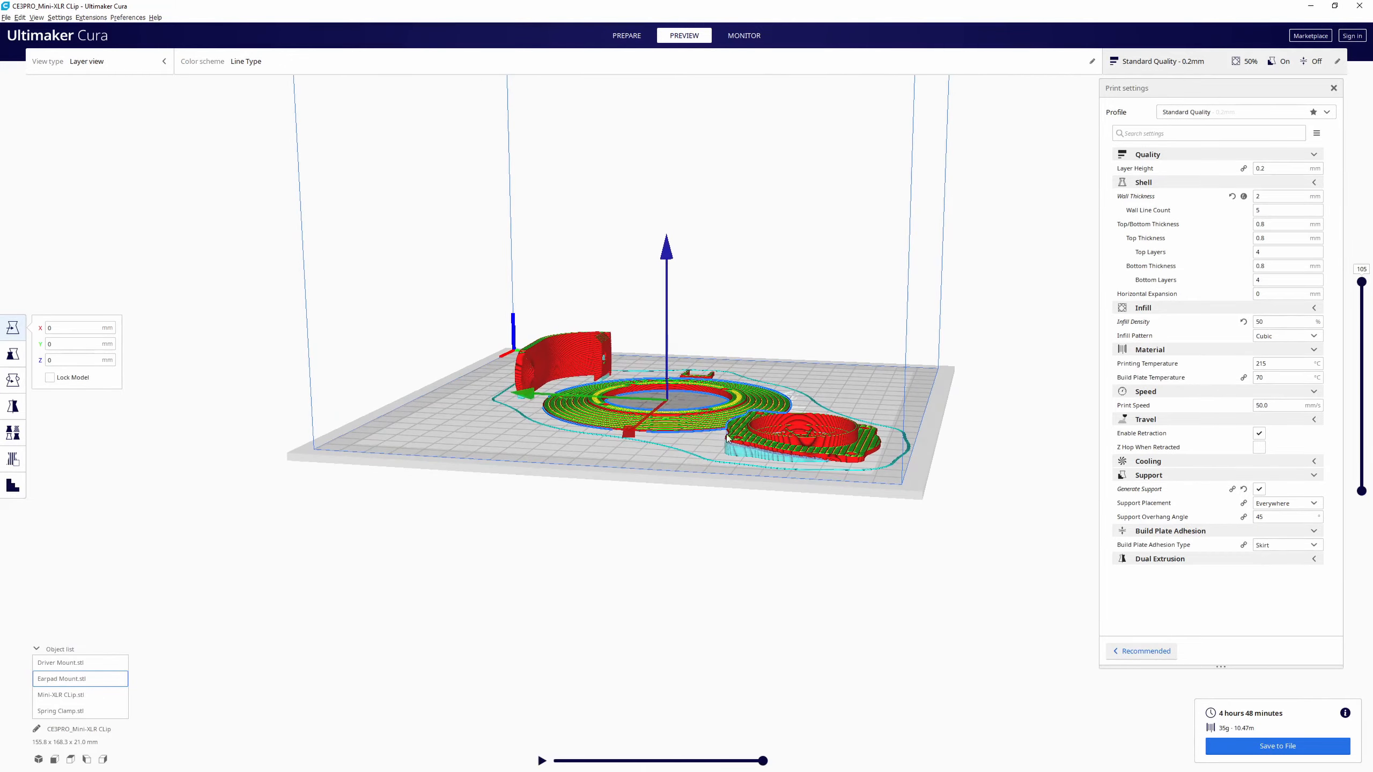
{"action": "scroll", "coordinate": [761, 467], "scroll_direction": "up", "scroll_amount": 4}
{"action": "scroll", "coordinate": [862, 578], "scroll_direction": "up", "scroll_amount": 3}
{"action": "scroll", "coordinate": [905, 598], "scroll_direction": "up", "scroll_amount": 4}
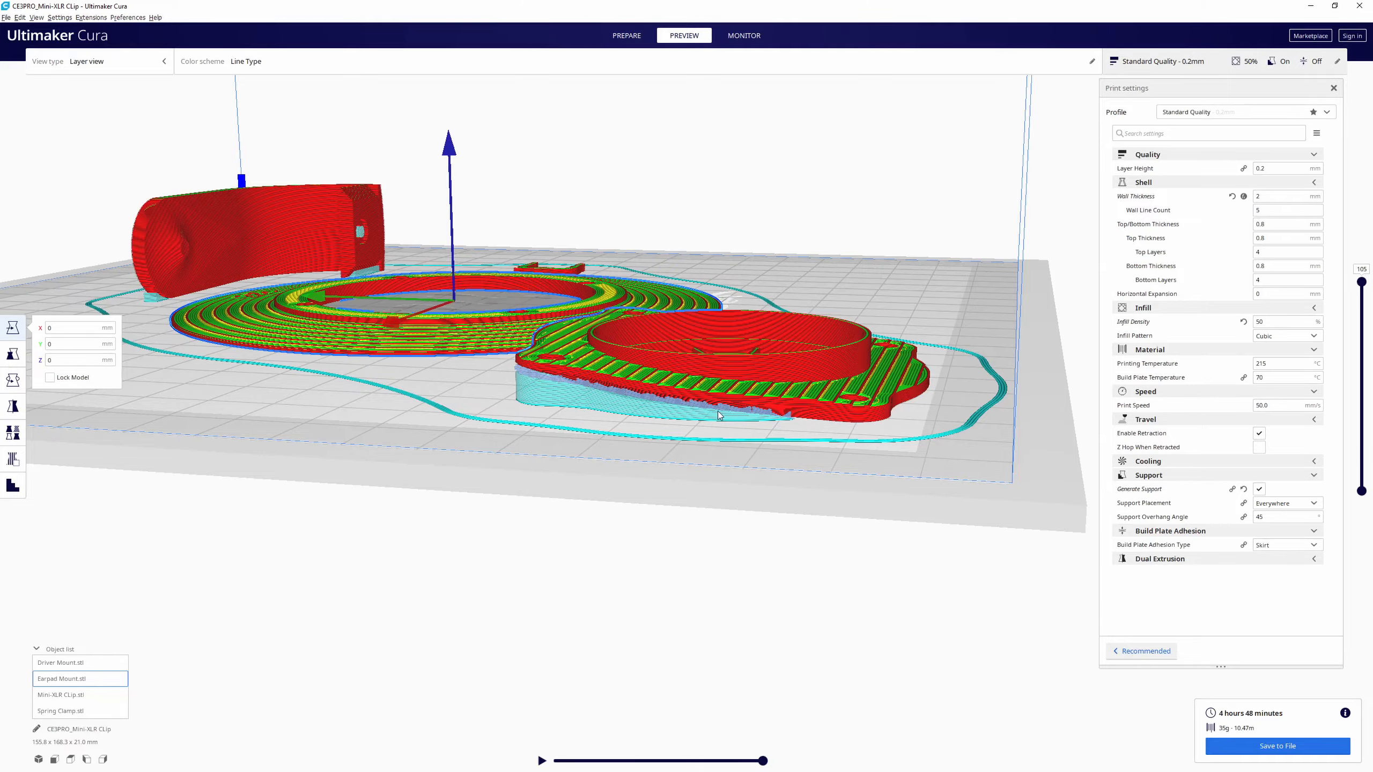
{"action": "right_click_drag", "start_coordinate": [683, 405], "coordinate": [452, 409]}
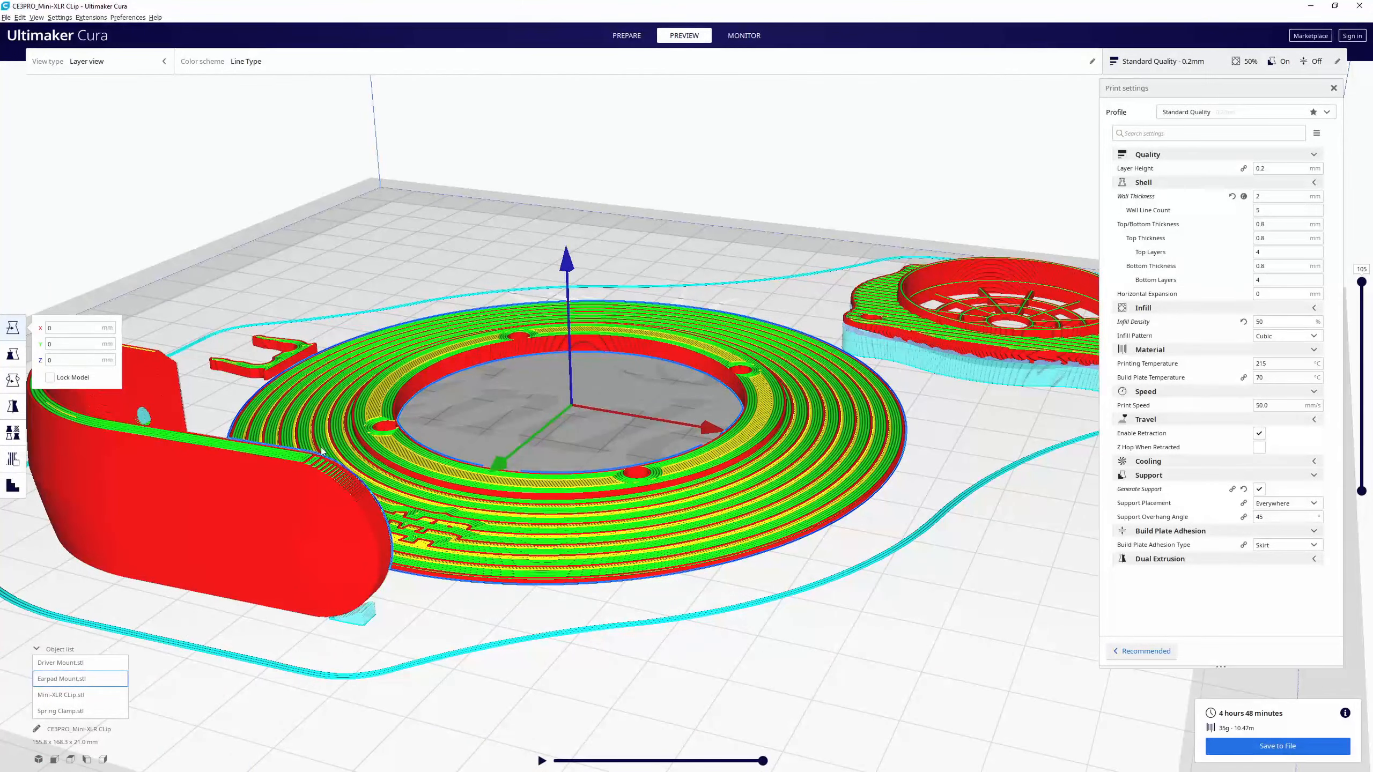
{"action": "right_click_drag", "start_coordinate": [322, 452], "coordinate": [449, 525]}
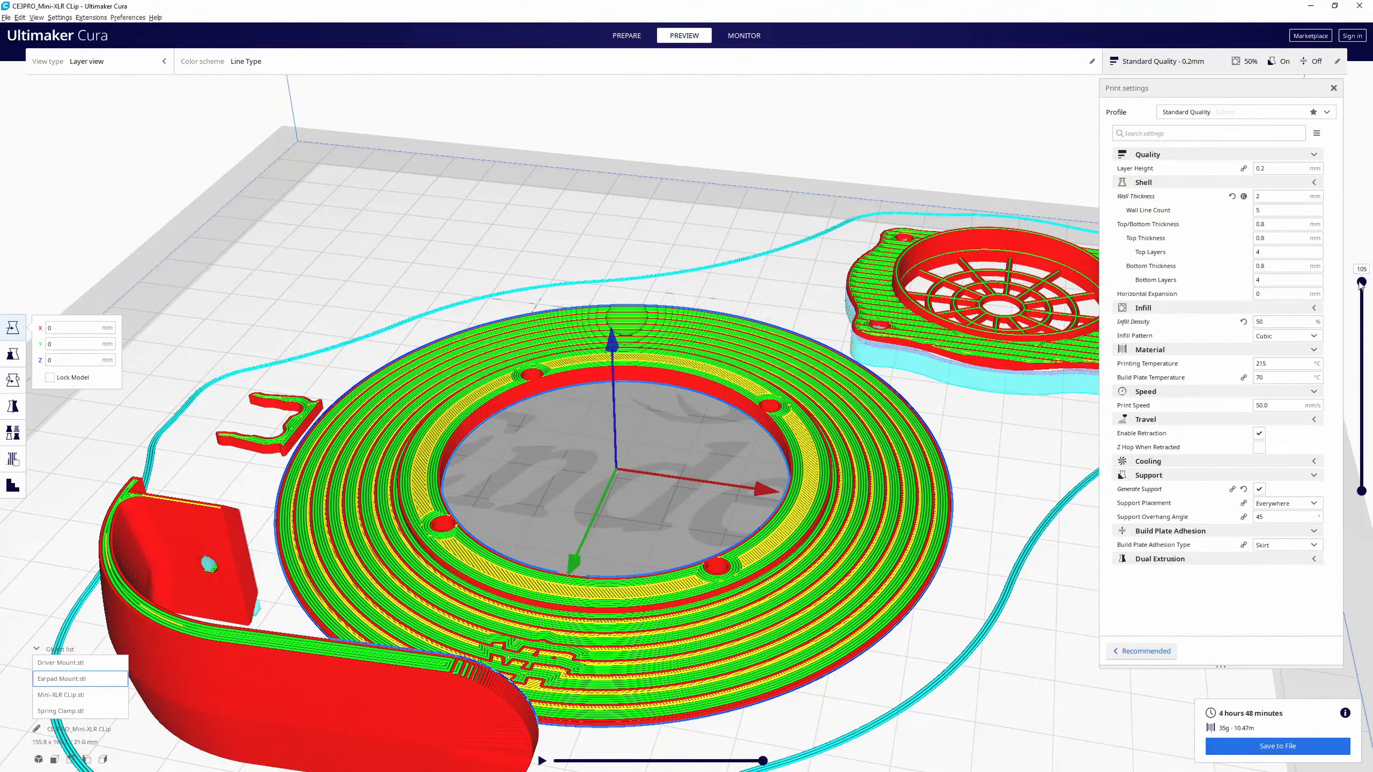
Lower the layer preview to layer 43 to inspect the spring clamp's infill, and restore it to the top layer.
{"action": "left_click_drag", "start_coordinate": [1360, 284], "coordinate": [1349, 405]}
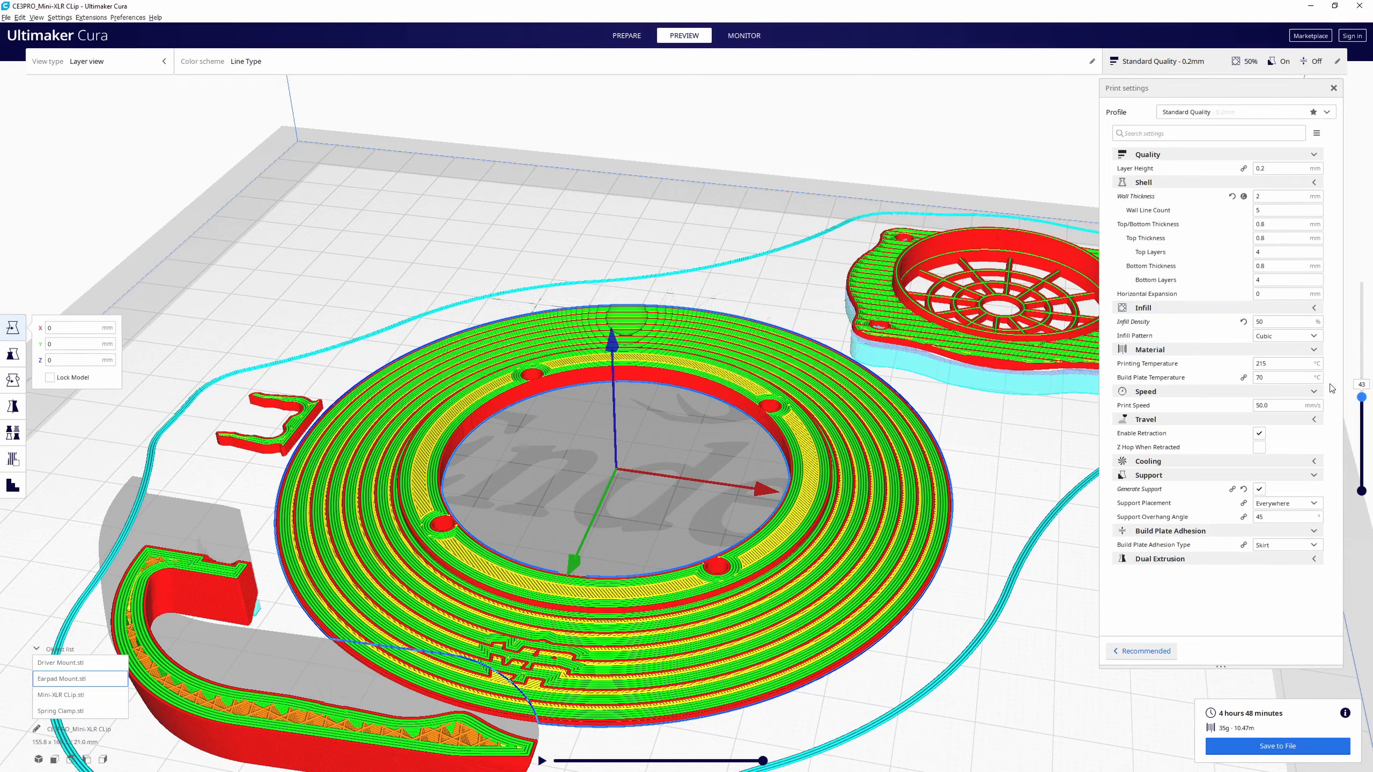
{"action": "left_click_drag", "start_coordinate": [1362, 398], "coordinate": [1363, 282]}
{"action": "scroll", "coordinate": [869, 585], "scroll_direction": "down", "scroll_amount": 2}
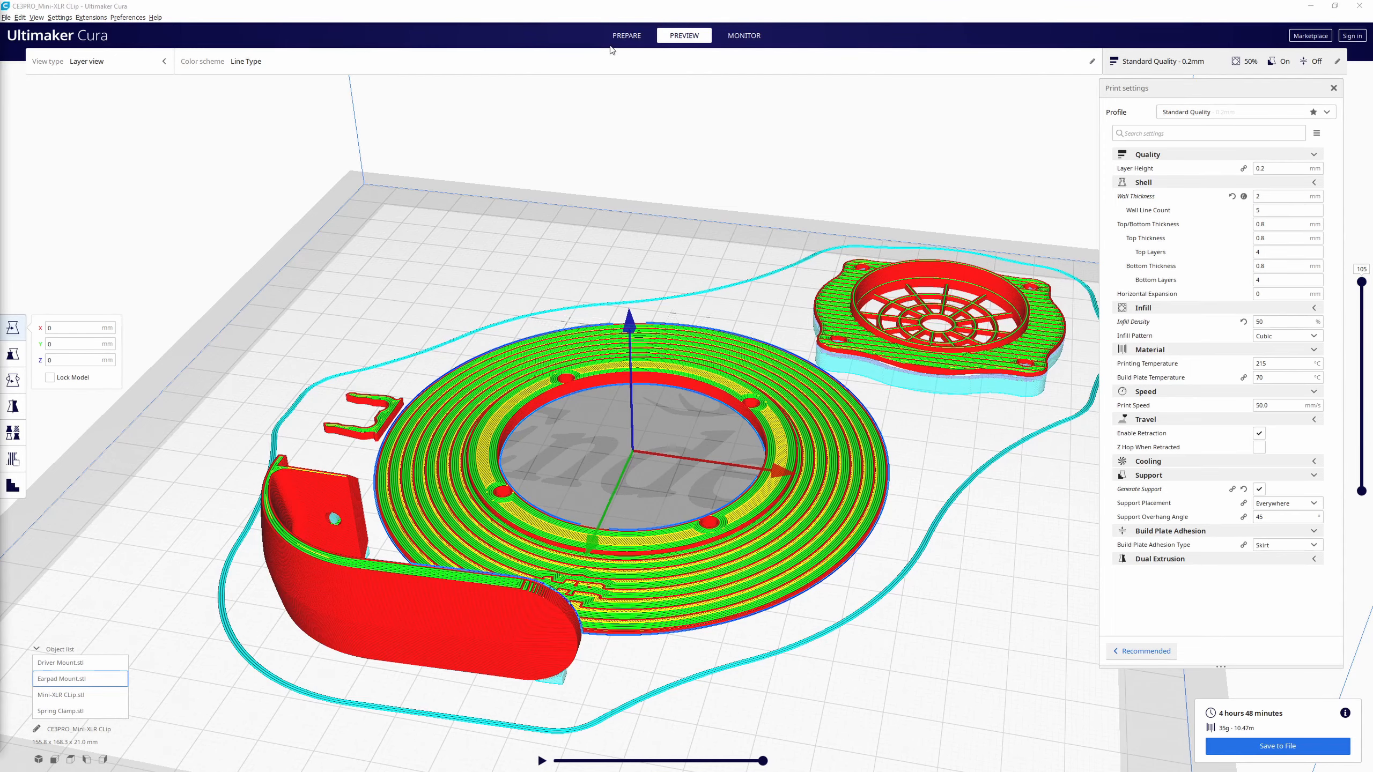
Return to the Prepare stage and delete all four models from the build plate.
{"action": "left_click", "coordinate": [626, 36]}
{"action": "key", "text": "ctrl+a"}
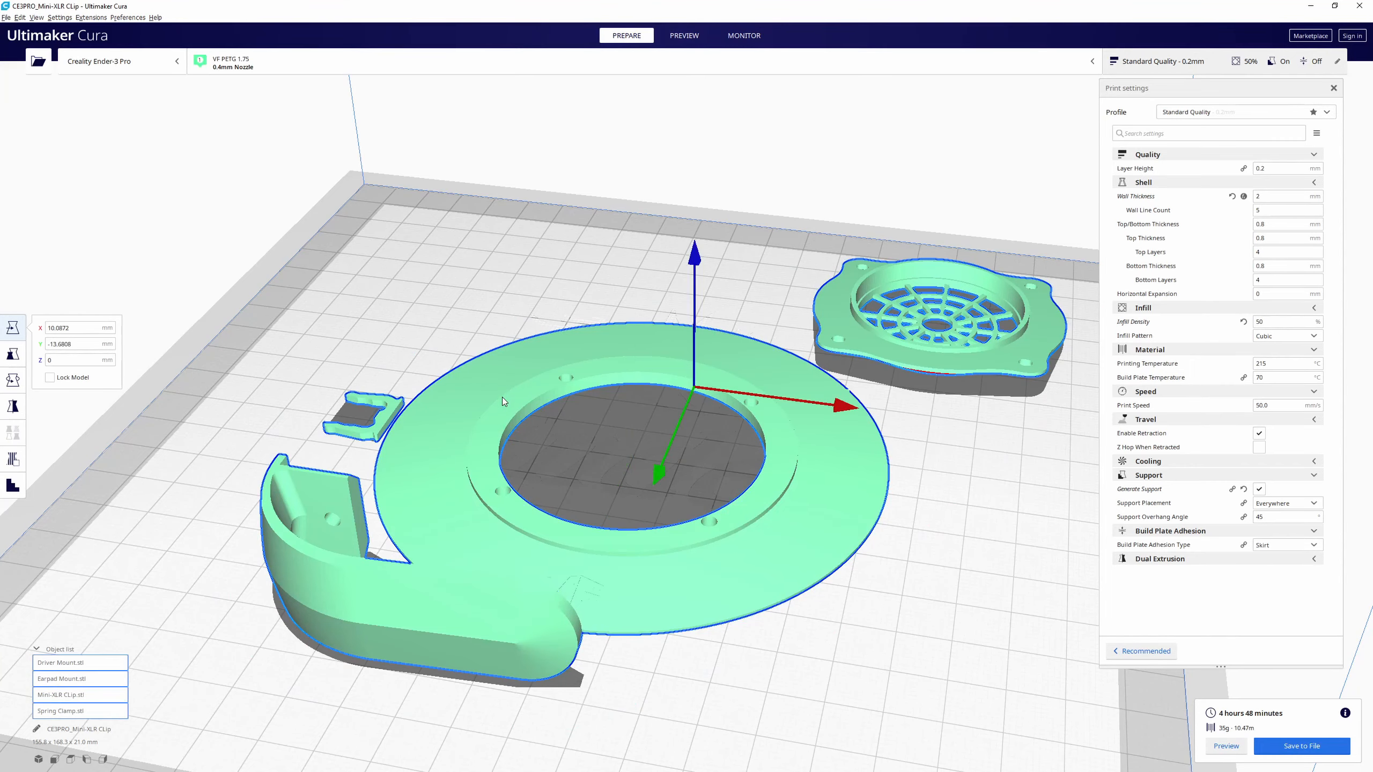
{"action": "key", "text": "Delete"}
Open the Headband Clamp, Headband Cover and Spring models together from the Headband Assembly's Oriented folder.
{"action": "left_click", "coordinate": [38, 61]}
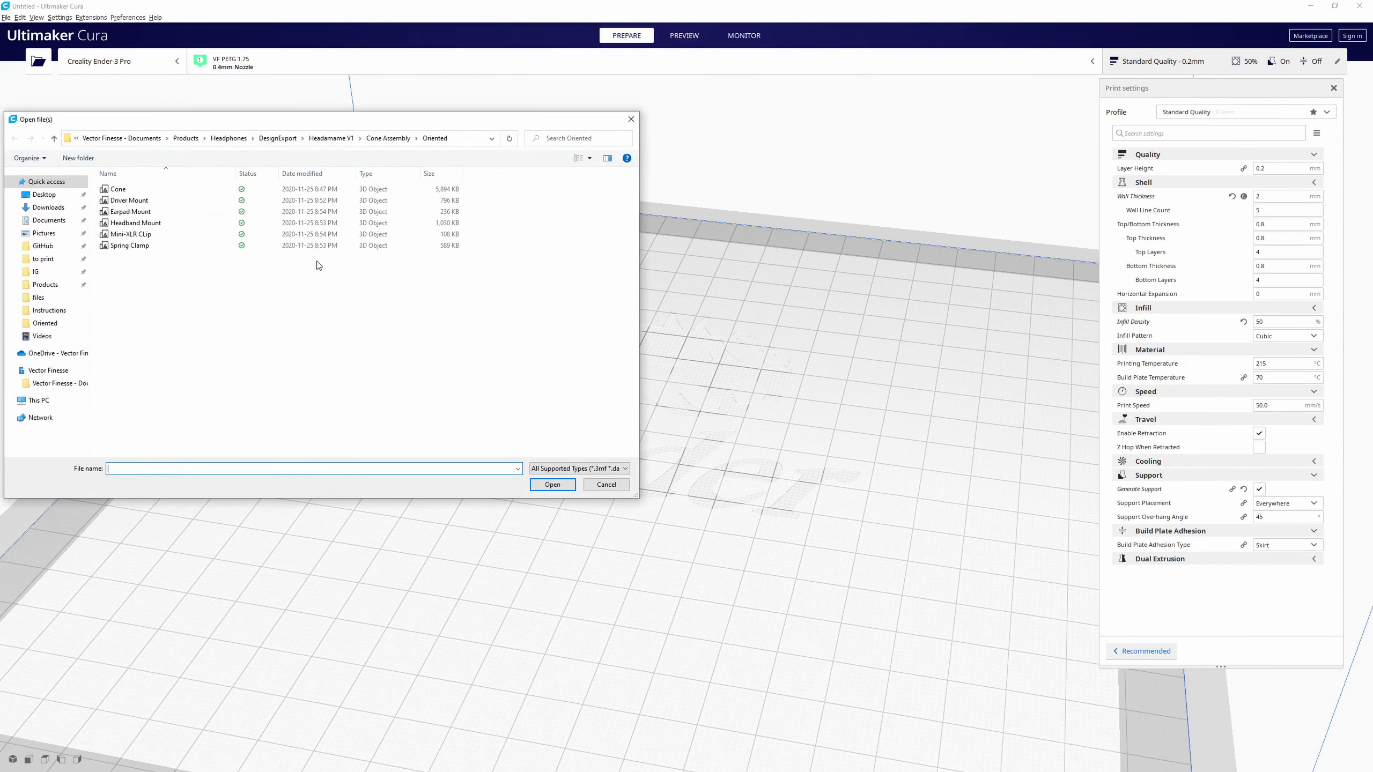
{"action": "left_click", "coordinate": [388, 138]}
{"action": "left_click", "coordinate": [331, 139]}
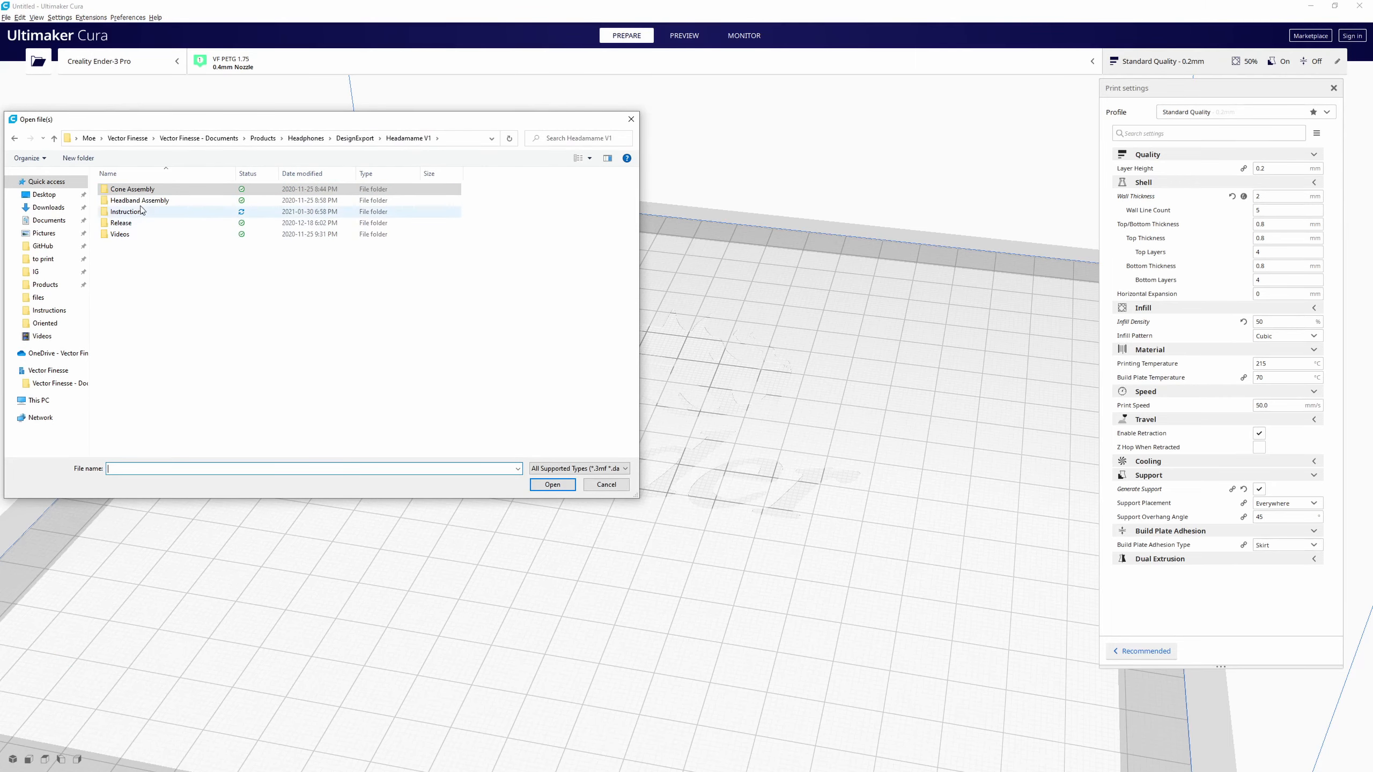
{"action": "double_click", "coordinate": [139, 201]}
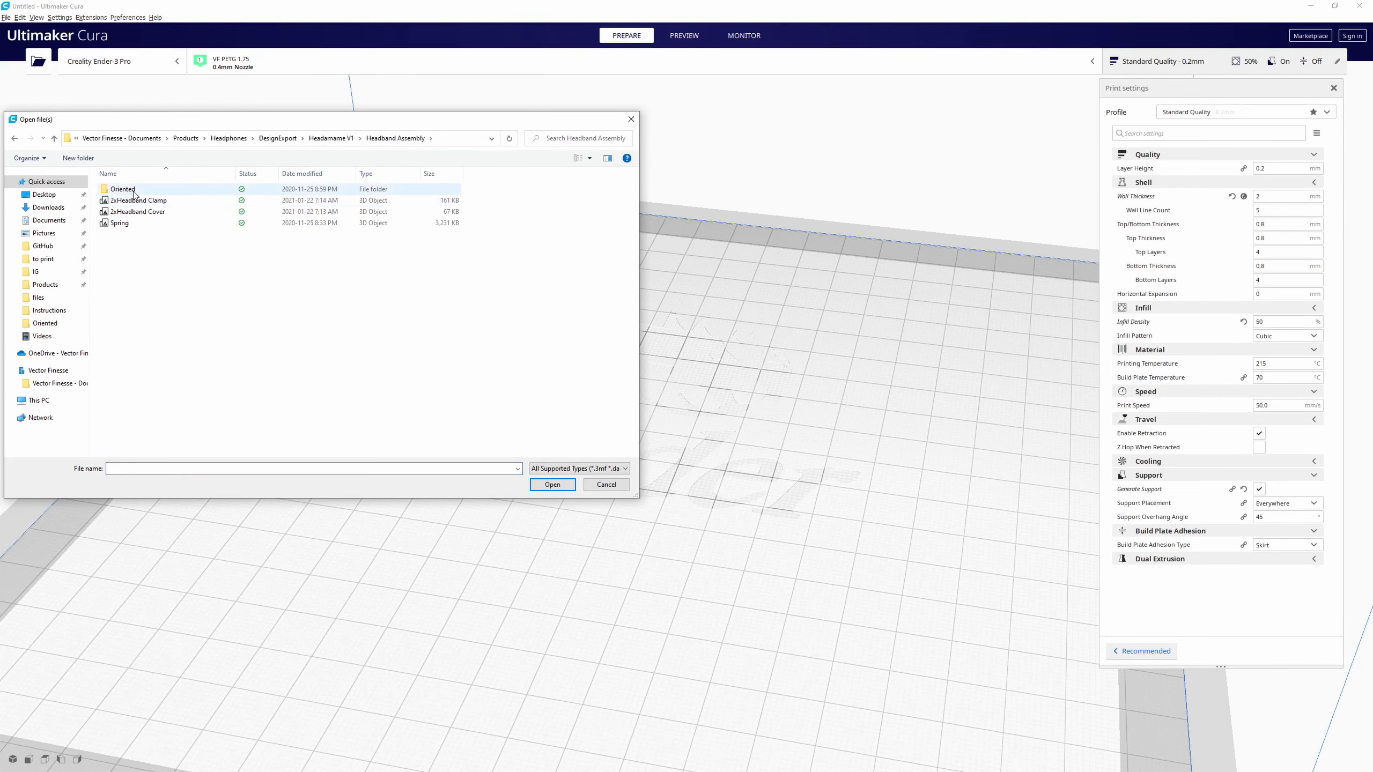
{"action": "double_click", "coordinate": [134, 190]}
{"action": "left_click", "coordinate": [135, 193]}
{"action": "left_click", "coordinate": [128, 213], "text": "shift"}
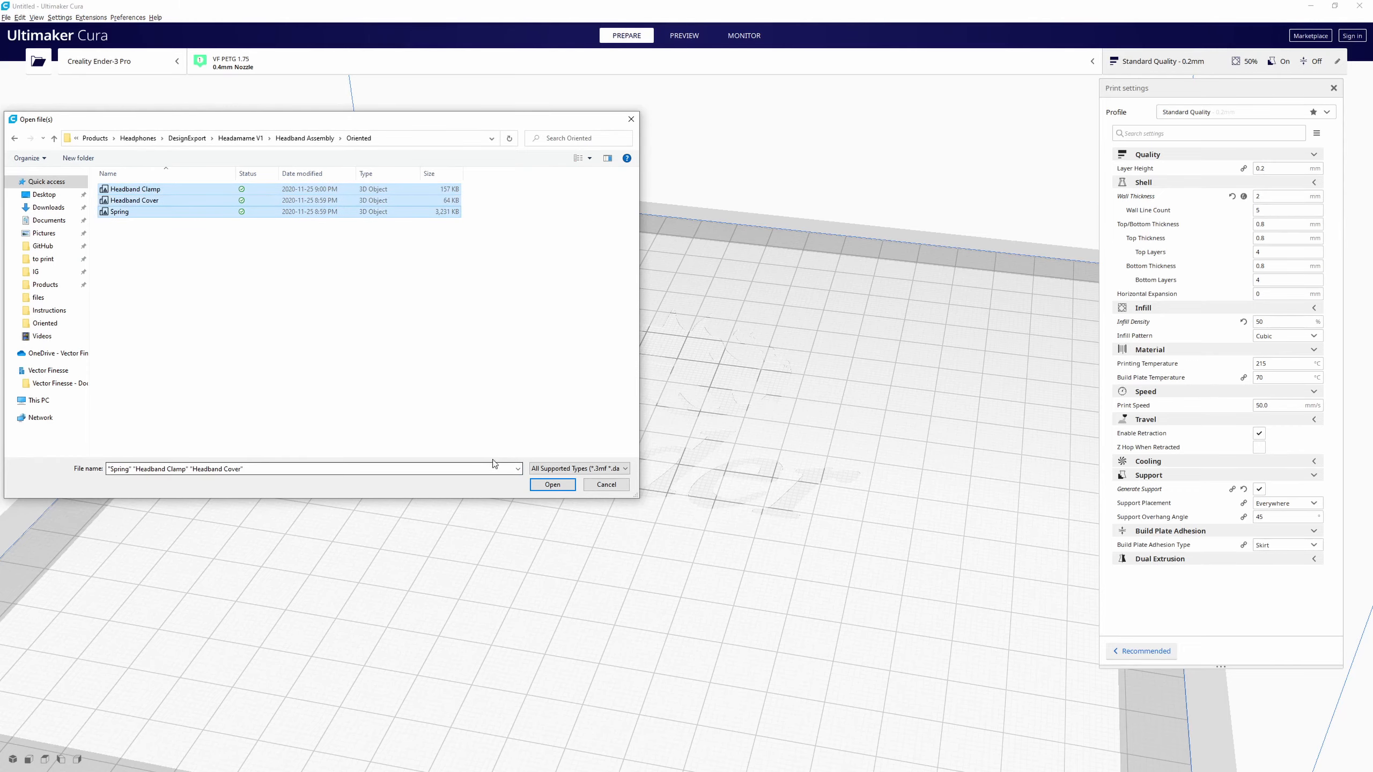
{"action": "left_click", "coordinate": [552, 485]}
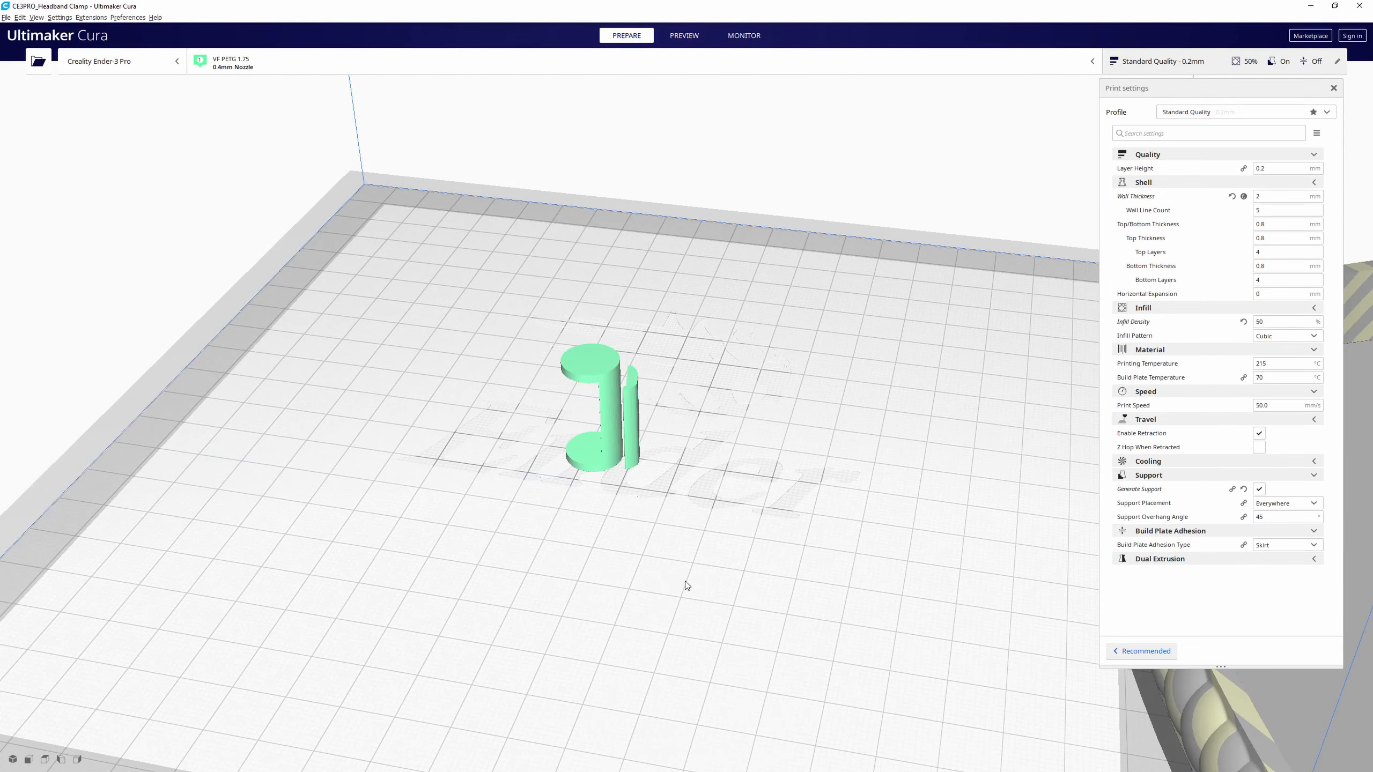
Delete the Headband Clamp and Headband Cover models and arrange the remaining Spring within the build plate.
{"action": "scroll", "coordinate": [696, 585], "scroll_direction": "up", "scroll_amount": 5}
{"action": "scroll", "coordinate": [697, 584], "scroll_direction": "down", "scroll_amount": 8}
{"action": "scroll", "coordinate": [745, 423], "scroll_direction": "up", "scroll_amount": 5}
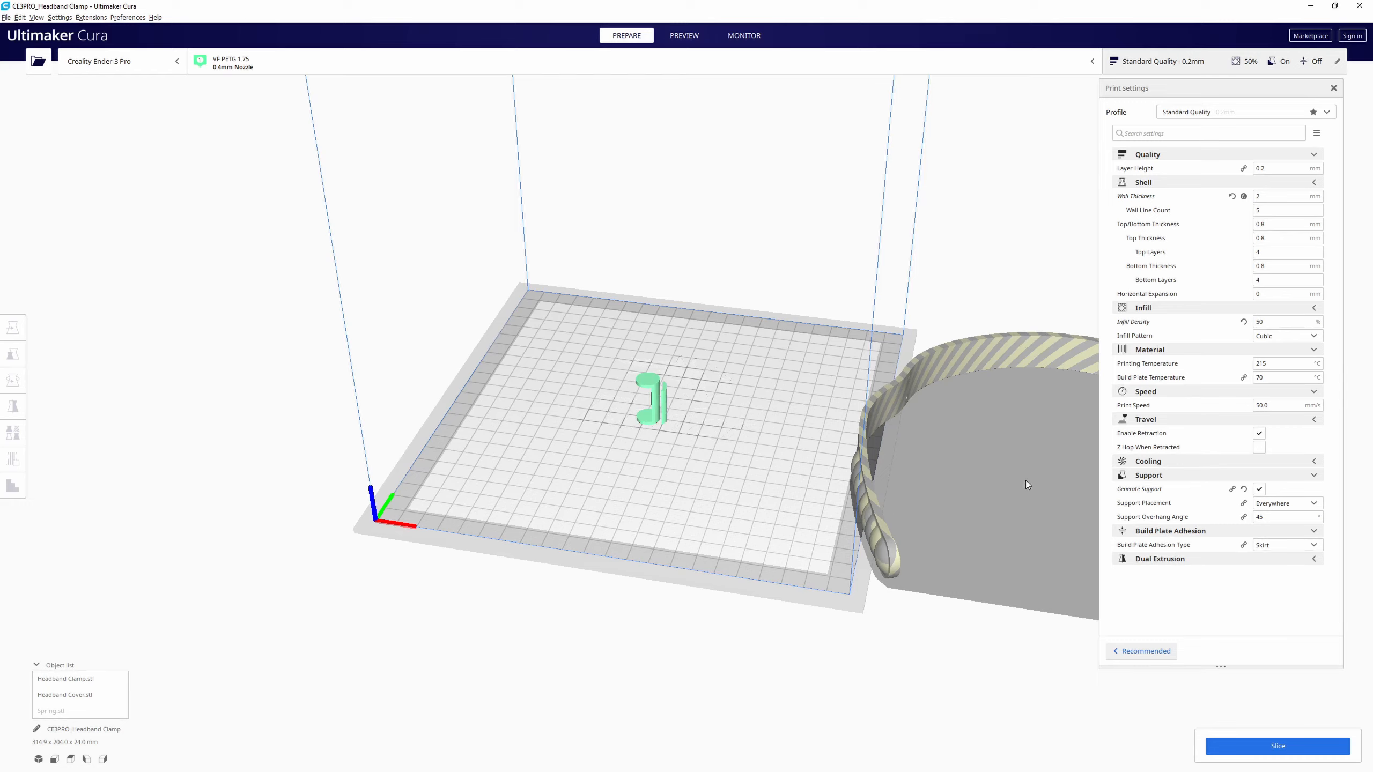
{"action": "left_click", "coordinate": [654, 405]}
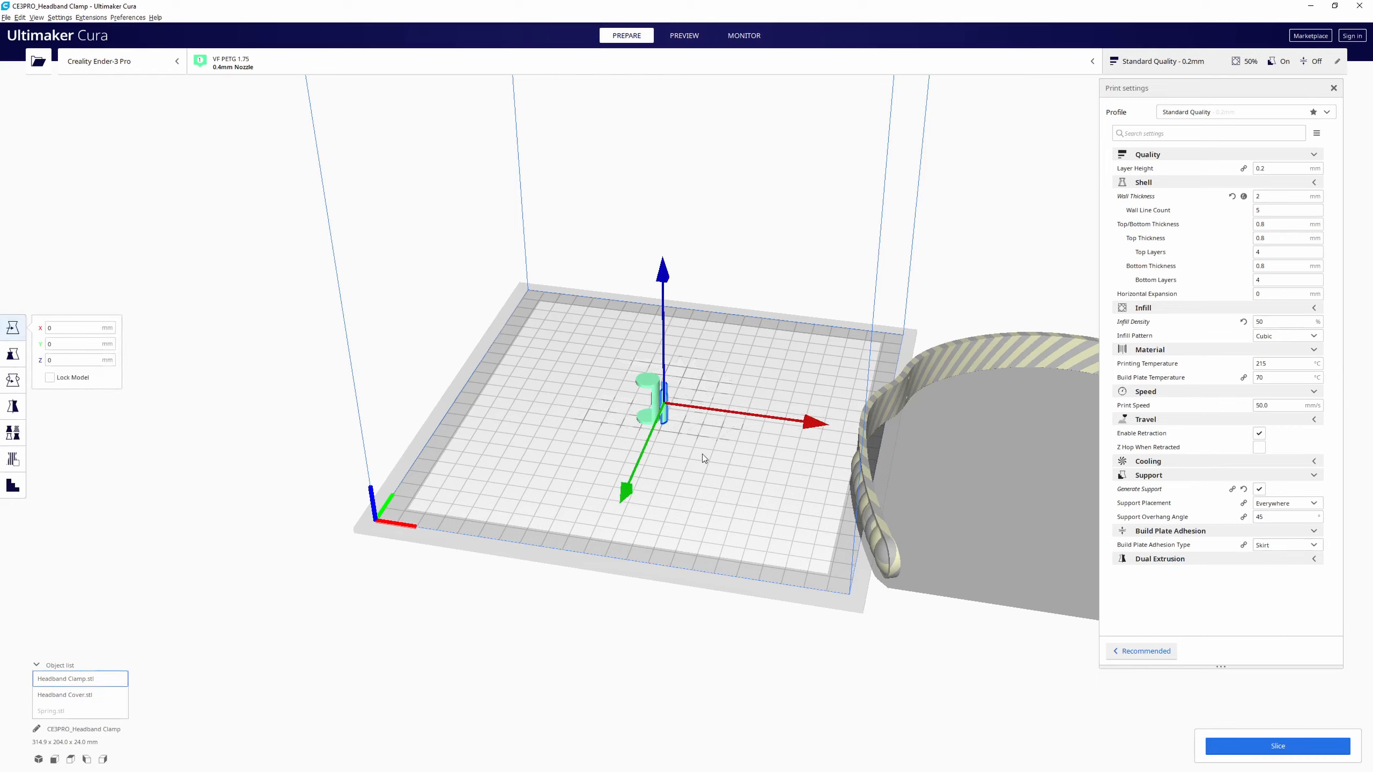
{"action": "key", "text": "ctrl+a"}
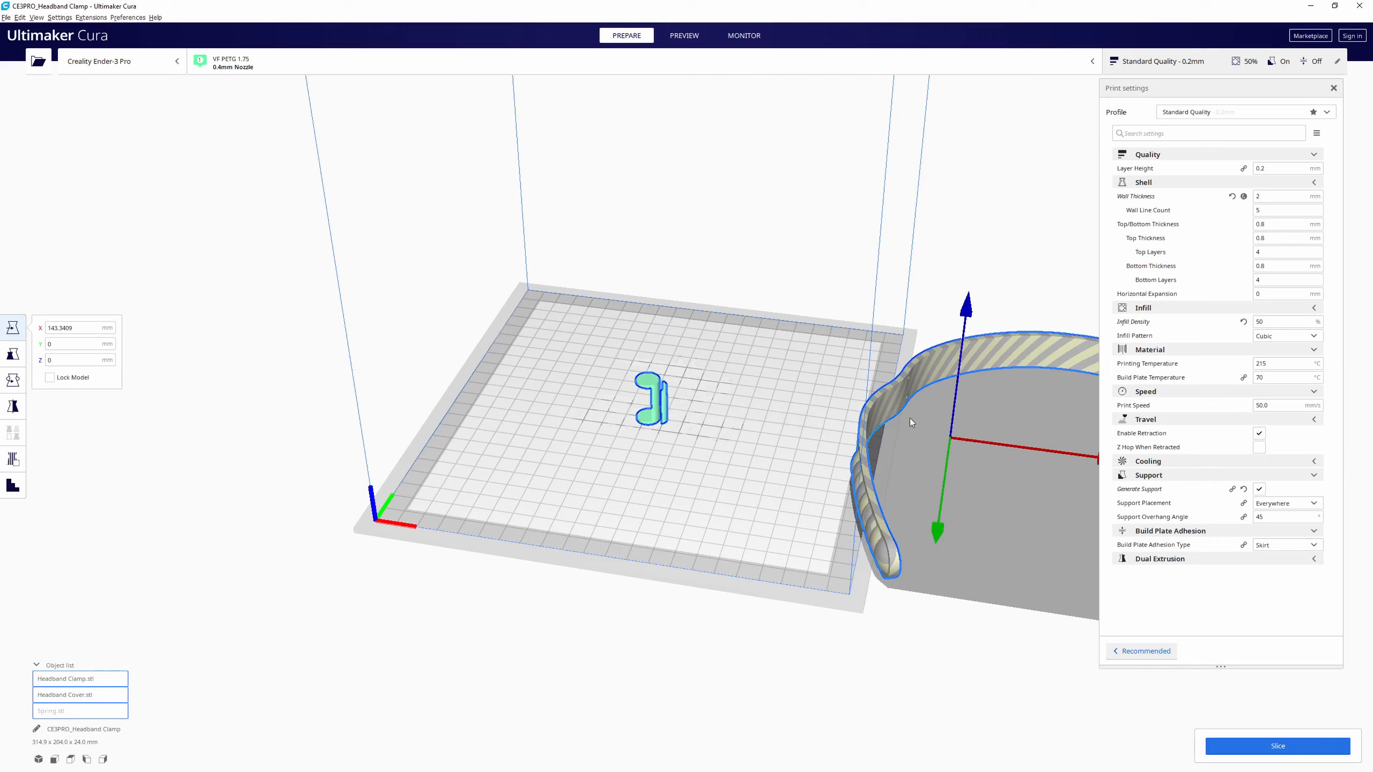
{"action": "left_click", "coordinate": [902, 394], "text": "shift"}
{"action": "key", "text": "Delete"}
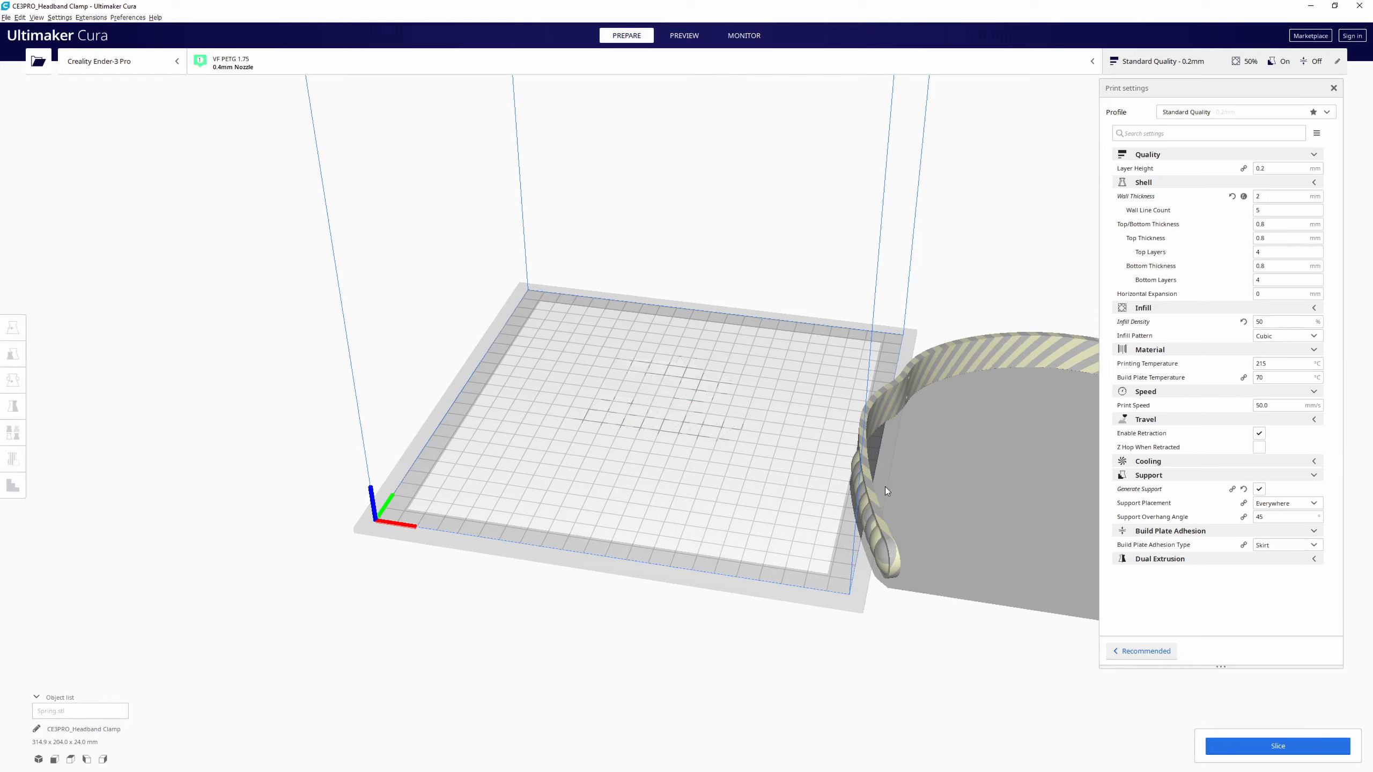
{"action": "right_click", "coordinate": [775, 456]}
{"action": "left_click", "coordinate": [809, 518]}
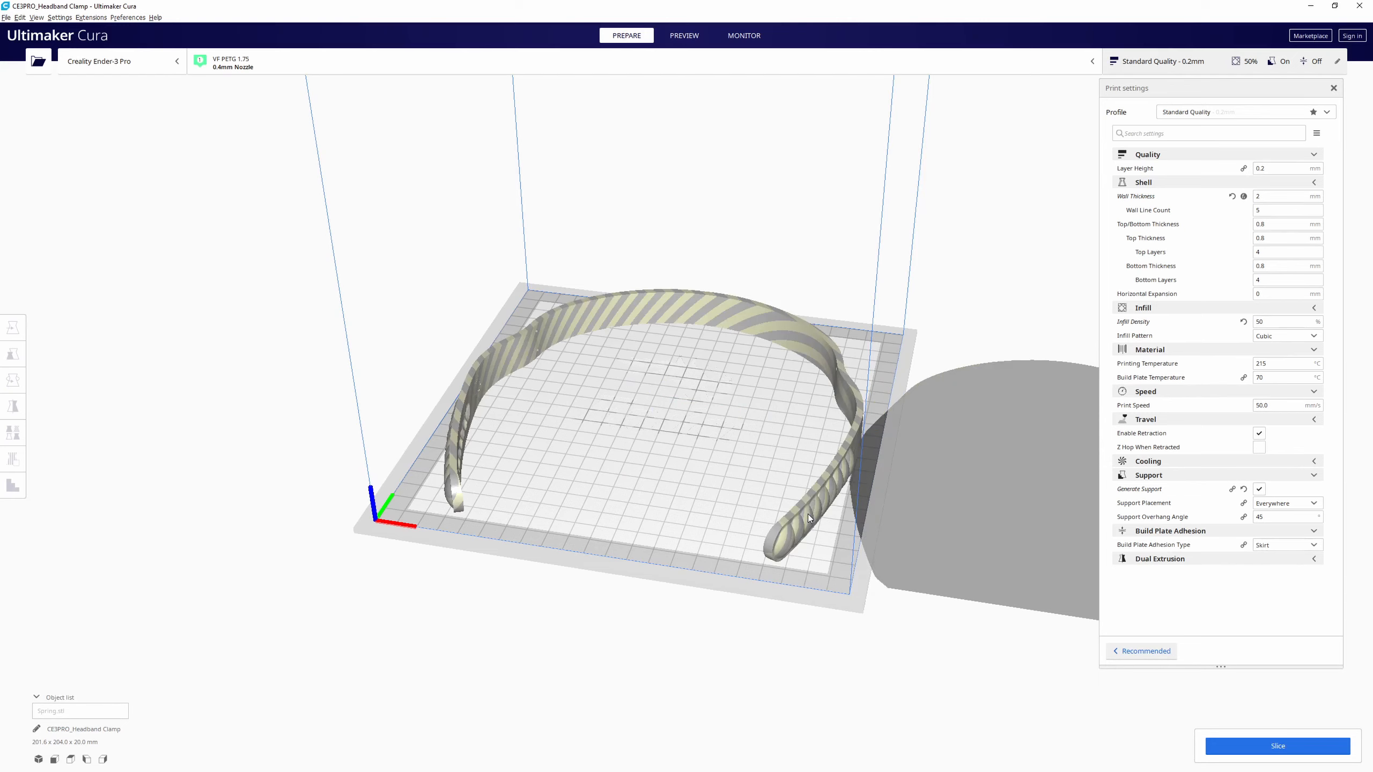